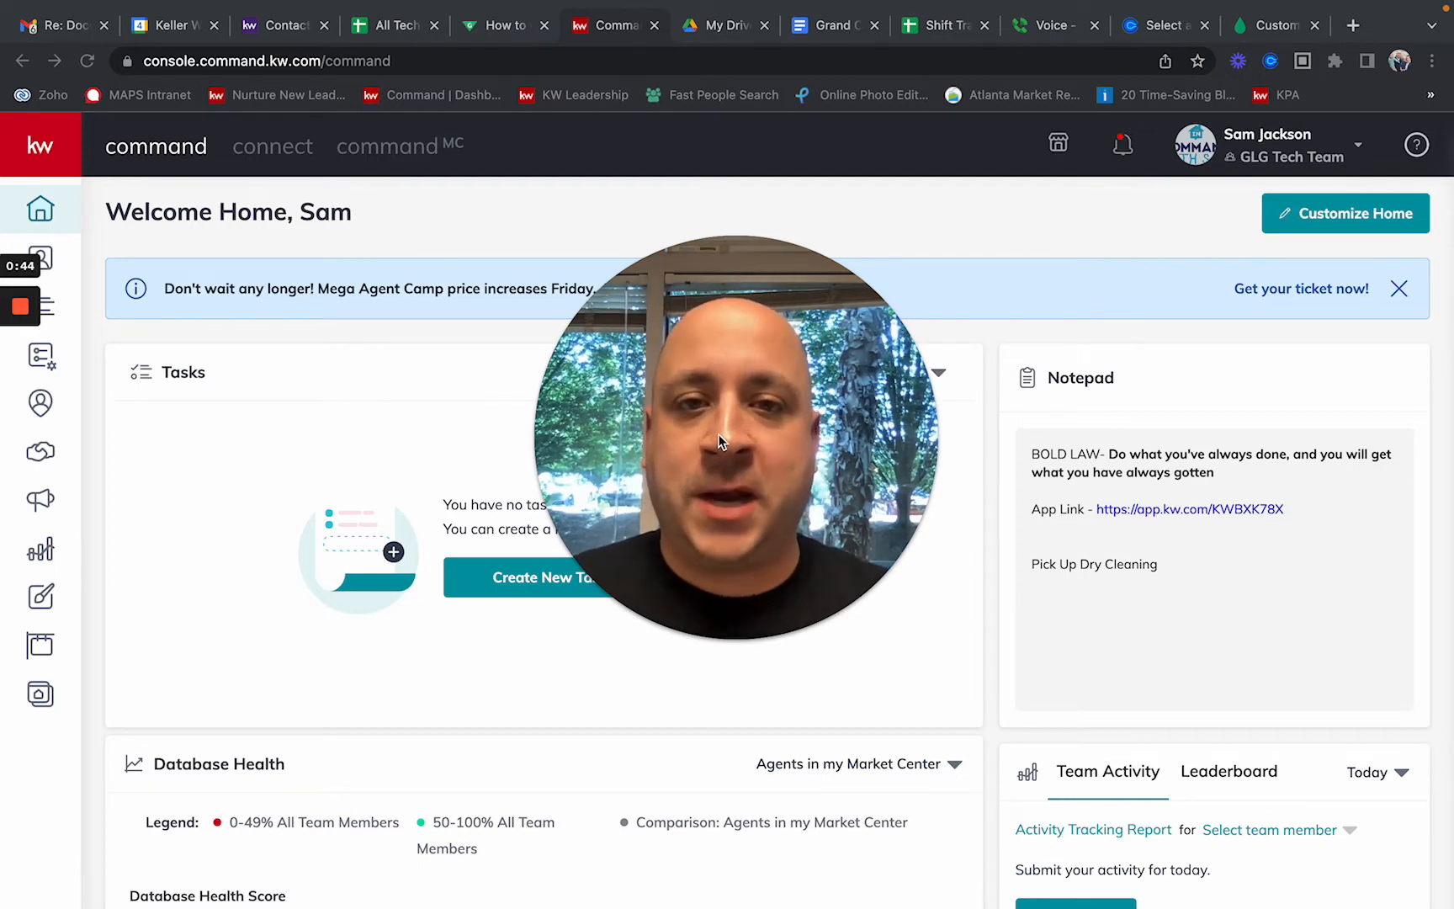
Step: Go to account Settings and check that Facebook Ads Manager appears as a connected app
{"action": "mouse_move", "coordinate": [692, 593]}
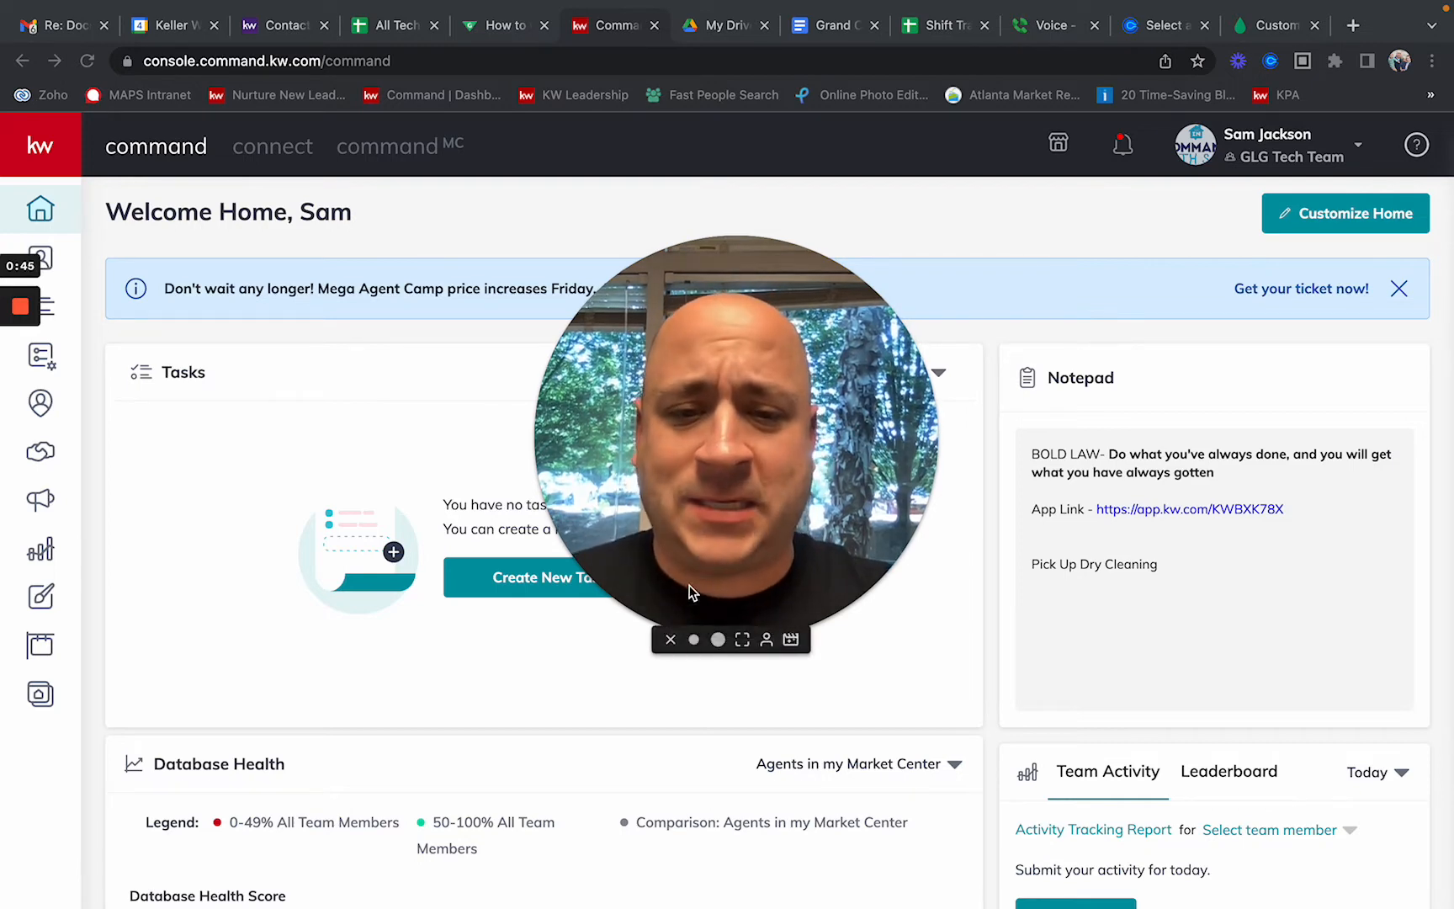
{"action": "left_click", "coordinate": [691, 643]}
{"action": "left_click_drag", "start_coordinate": [650, 534], "coordinate": [176, 674]}
{"action": "left_click_drag", "start_coordinate": [188, 797], "coordinate": [186, 803]}
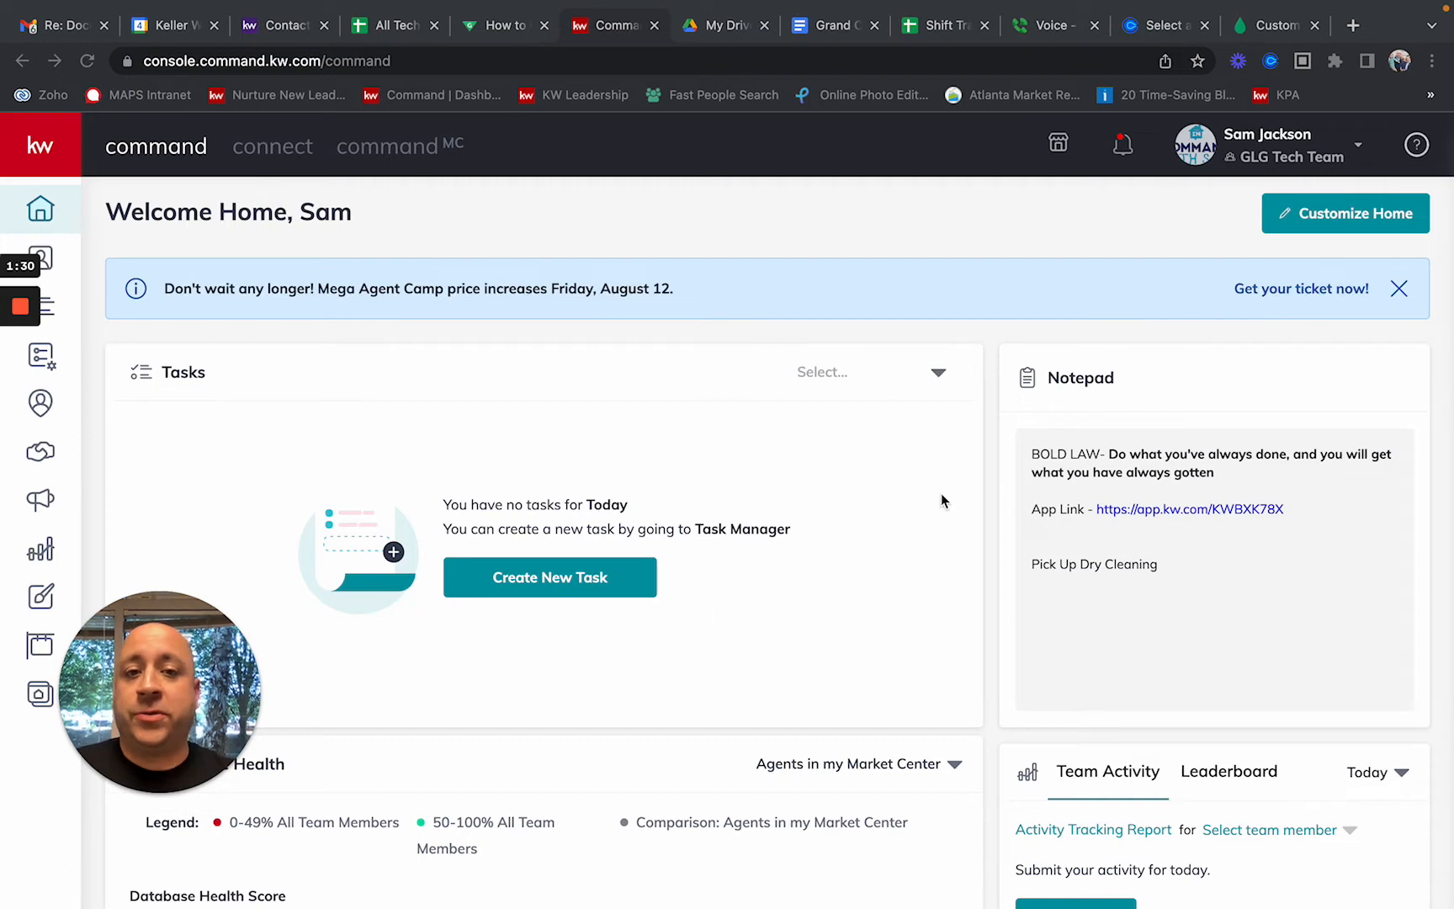
{"action": "left_click", "coordinate": [1259, 149]}
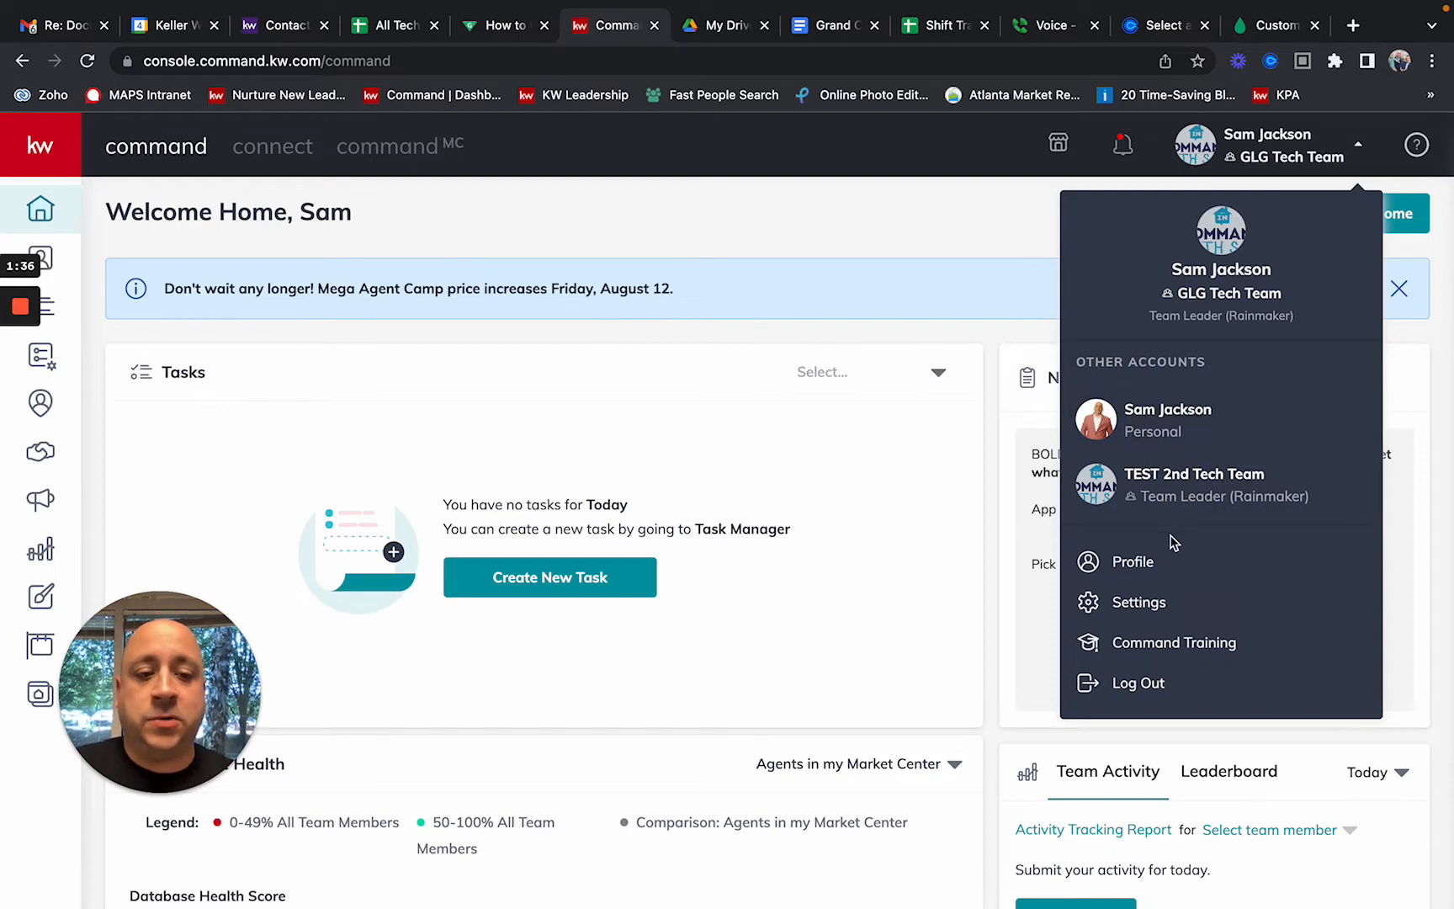
{"action": "left_click", "coordinate": [1130, 612]}
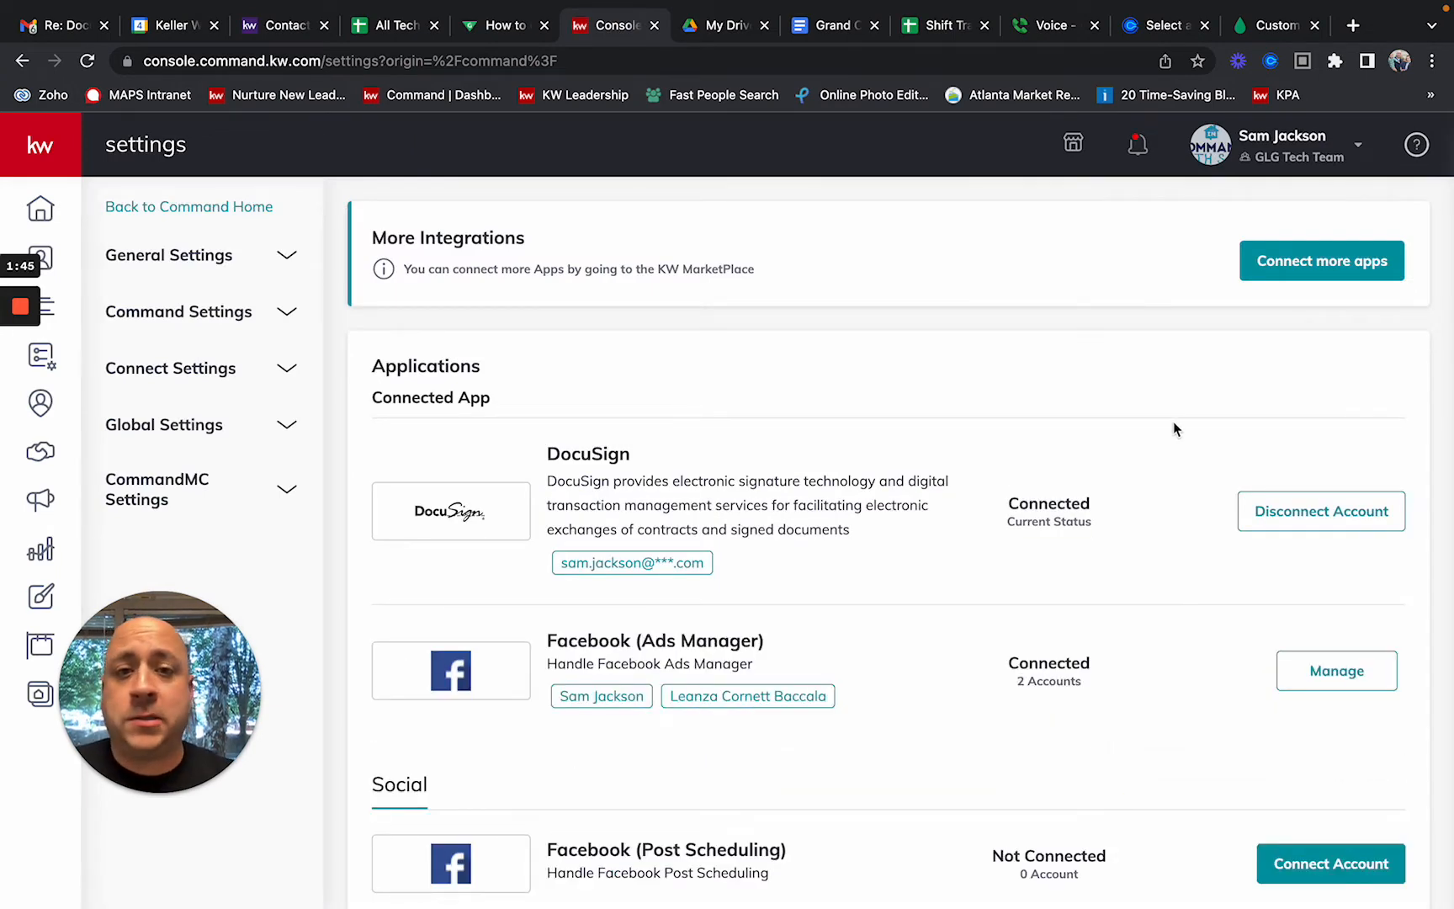
{"action": "scroll", "coordinate": [1083, 486], "scroll_direction": "down", "scroll_amount": 5}
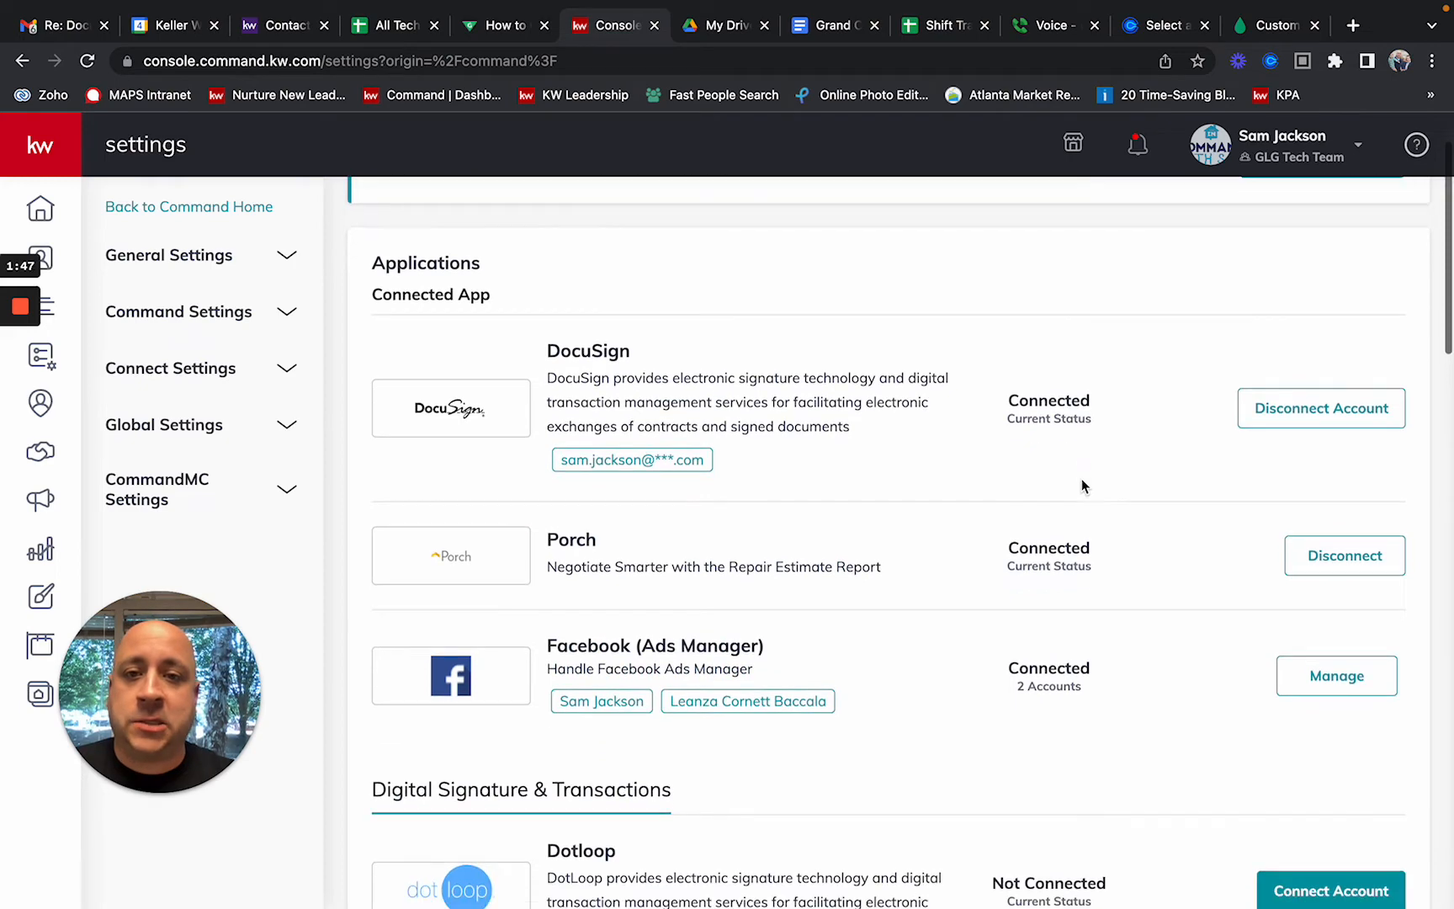
{"action": "scroll", "coordinate": [1082, 478], "scroll_direction": "down", "scroll_amount": 1}
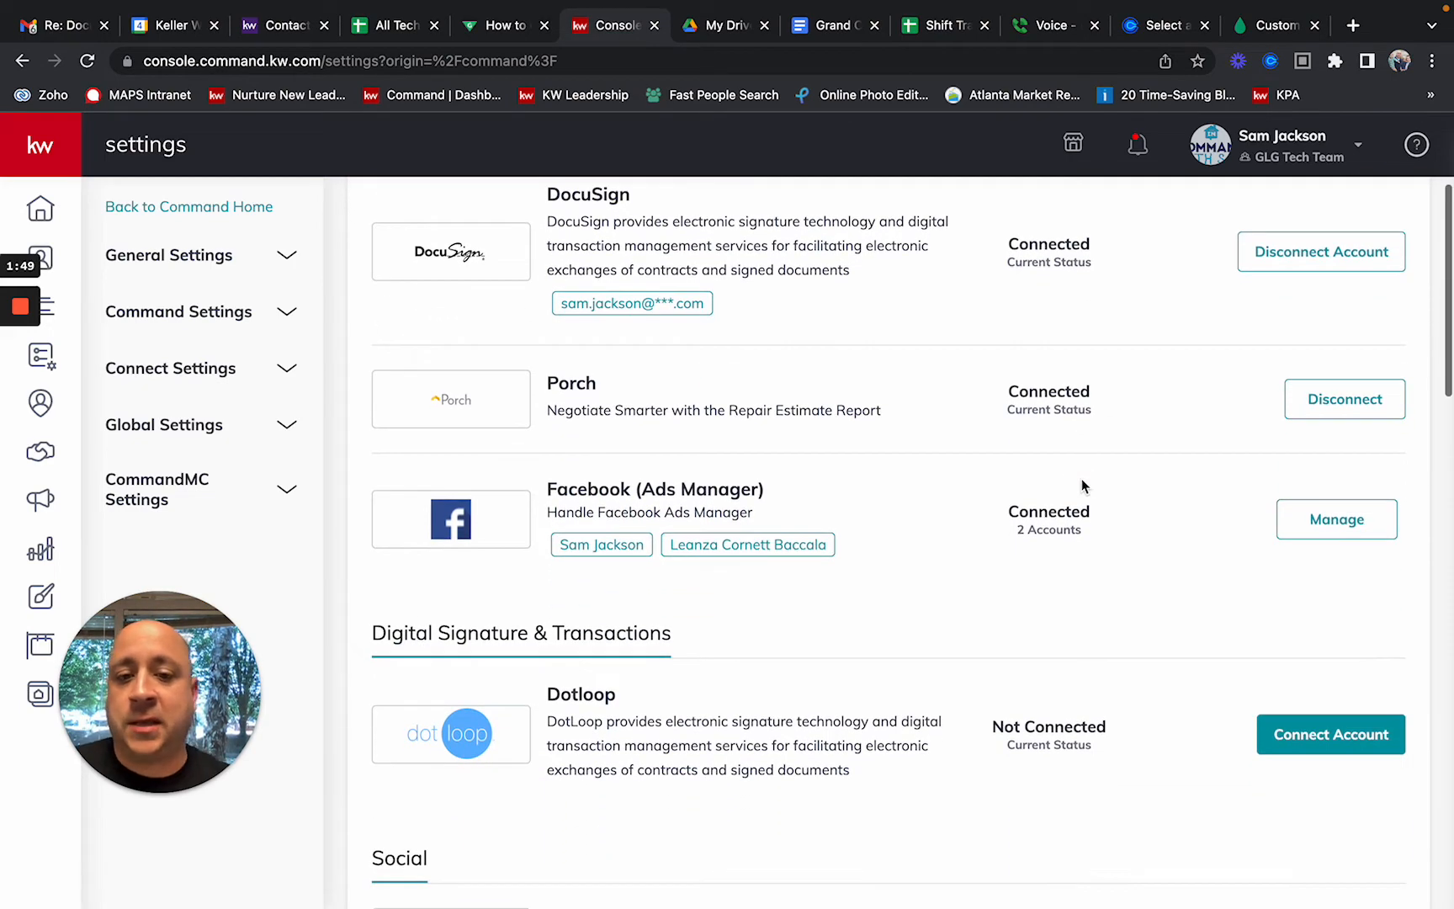
{"action": "scroll", "coordinate": [1082, 478], "scroll_direction": "up", "scroll_amount": 4}
{"action": "scroll", "coordinate": [1082, 478], "scroll_direction": "down", "scroll_amount": 10}
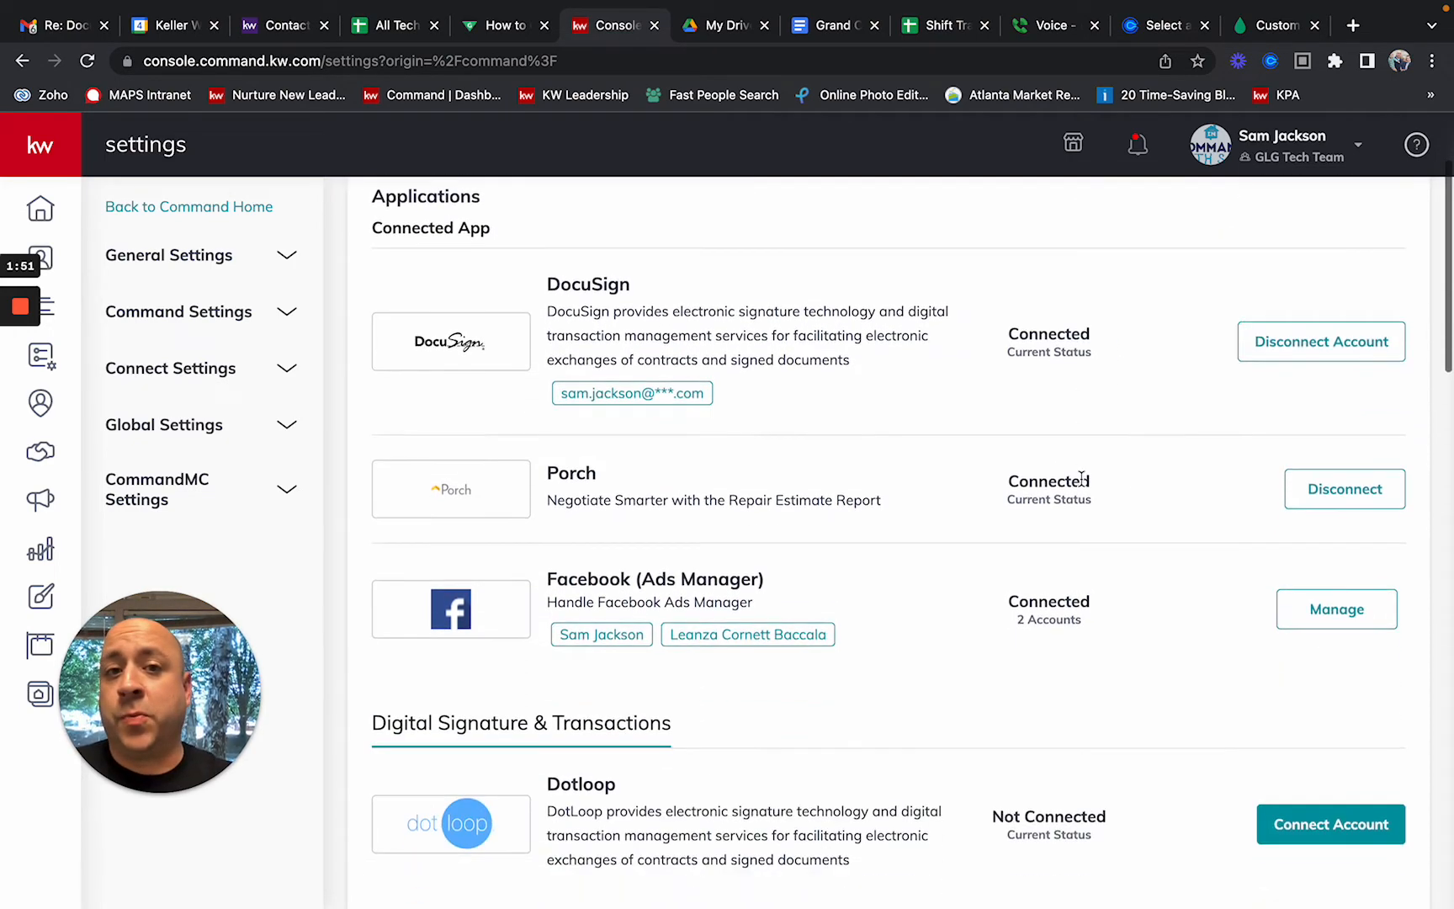
{"action": "scroll", "coordinate": [1081, 478], "scroll_direction": "up", "scroll_amount": 1}
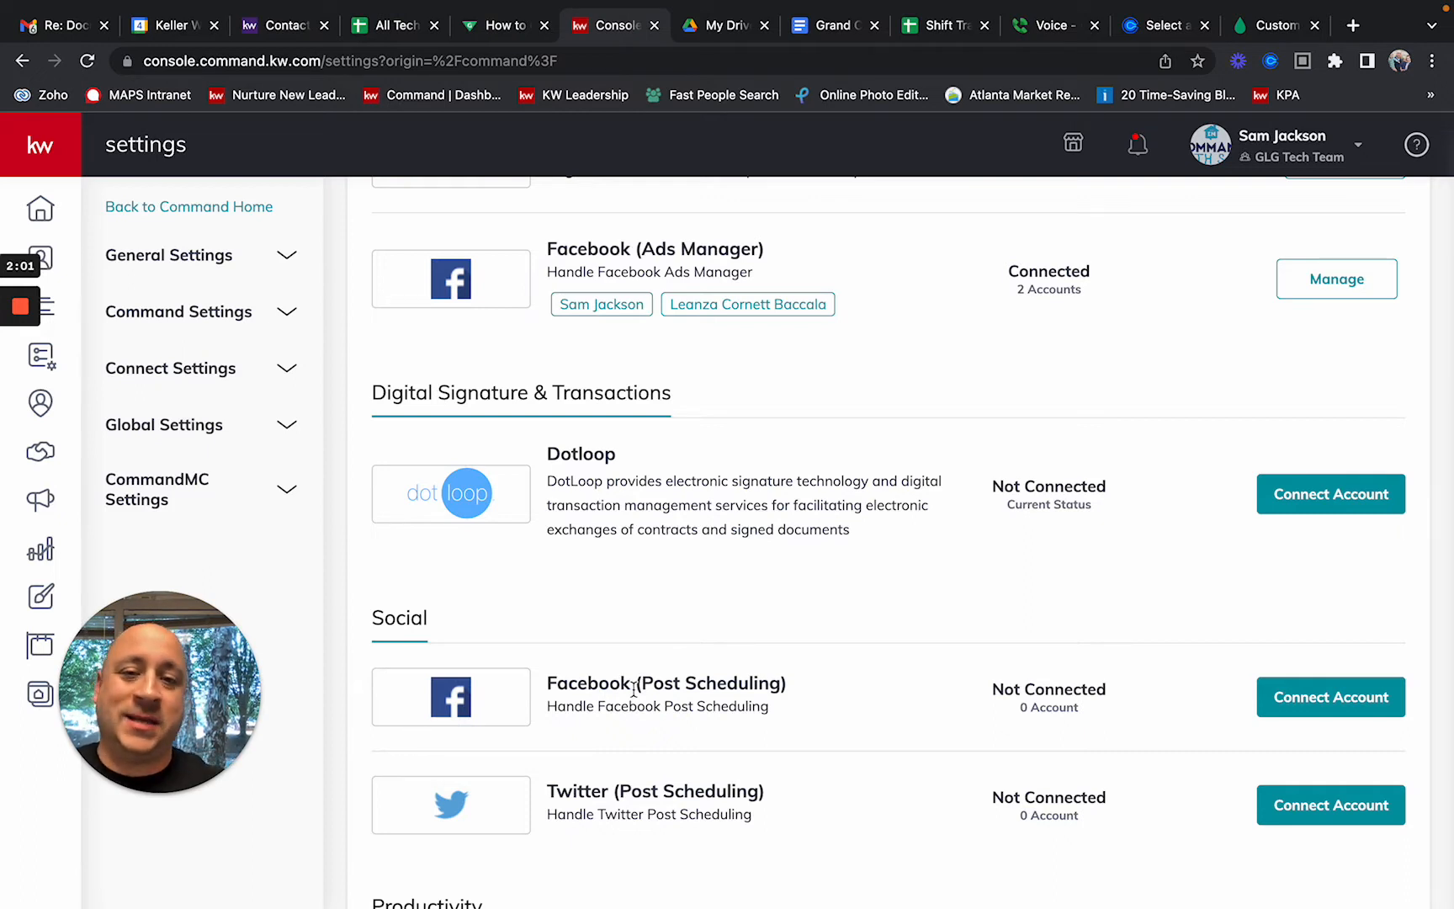
{"action": "scroll", "coordinate": [686, 564], "scroll_direction": "up", "scroll_amount": 1}
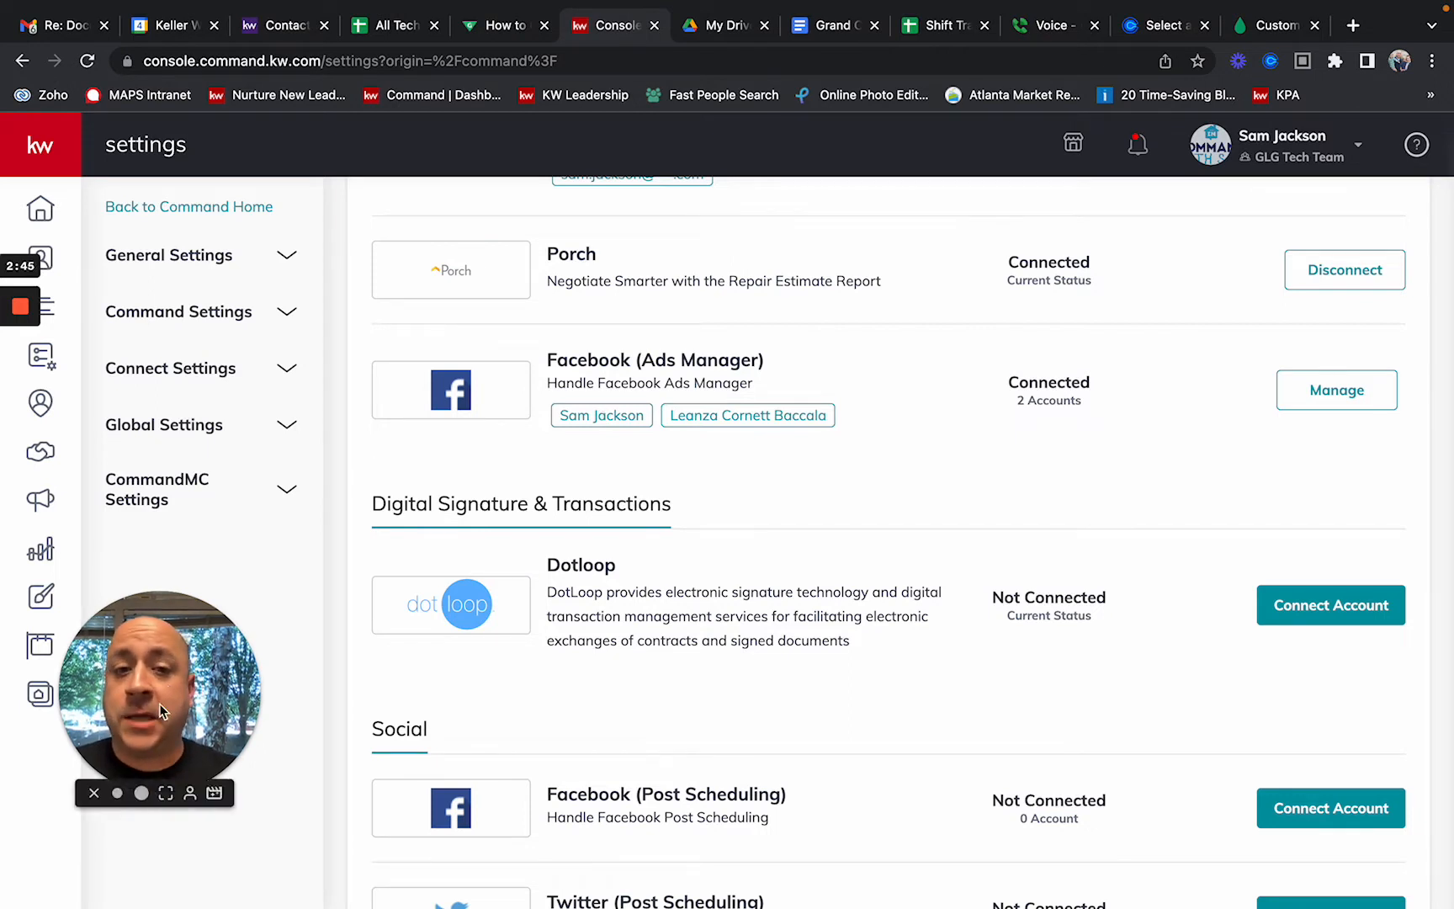
{"action": "left_click_drag", "start_coordinate": [166, 705], "coordinate": [133, 707]}
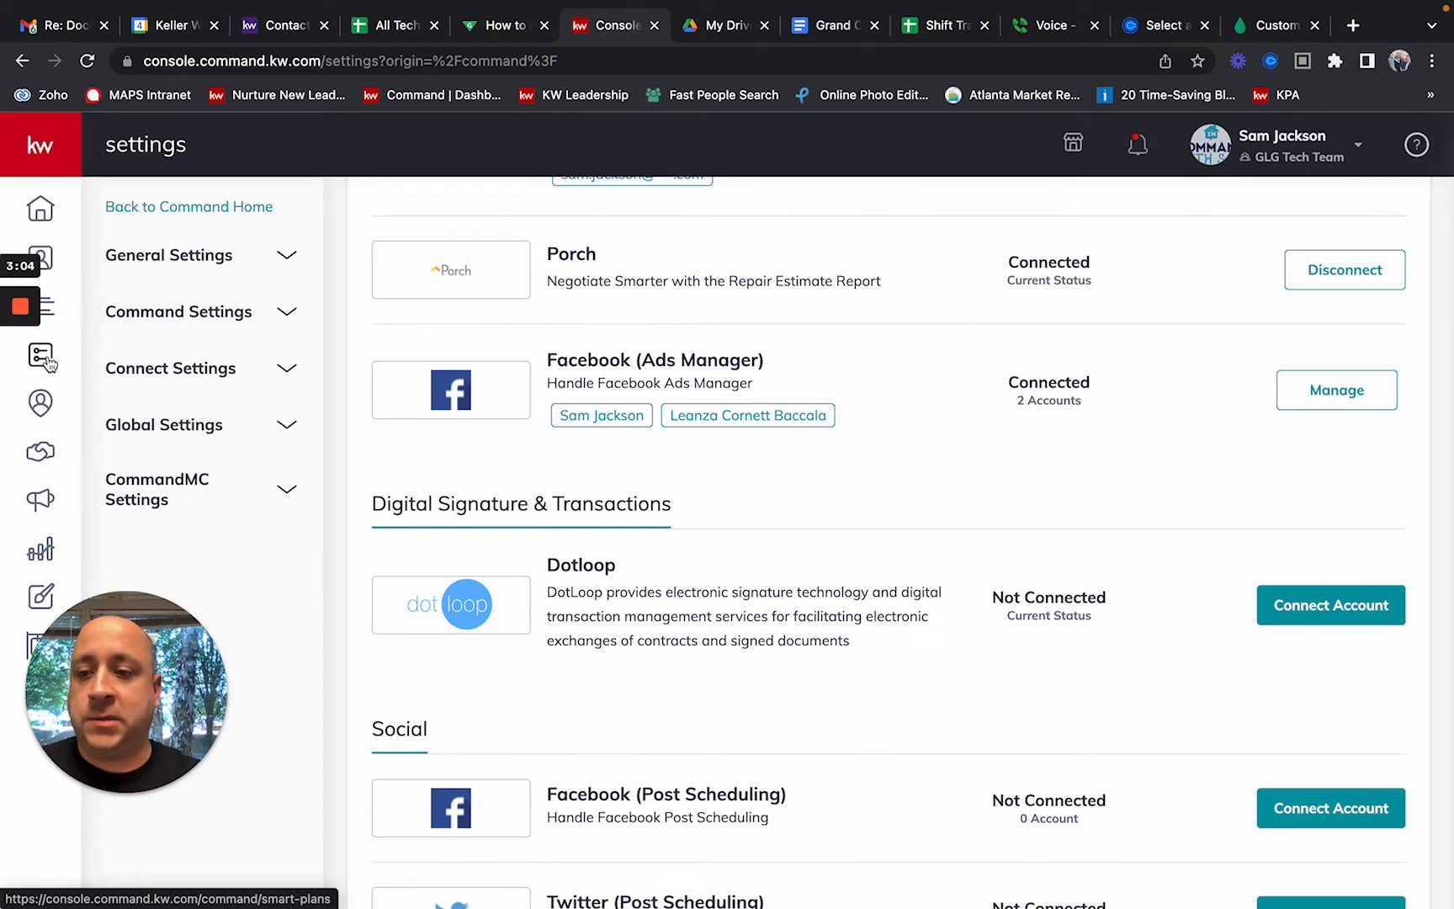
Step: Search the SmartPlans Library for 'facebook' to list the Facebook lead follow-up plans
{"action": "mouse_move", "coordinate": [152, 402]}
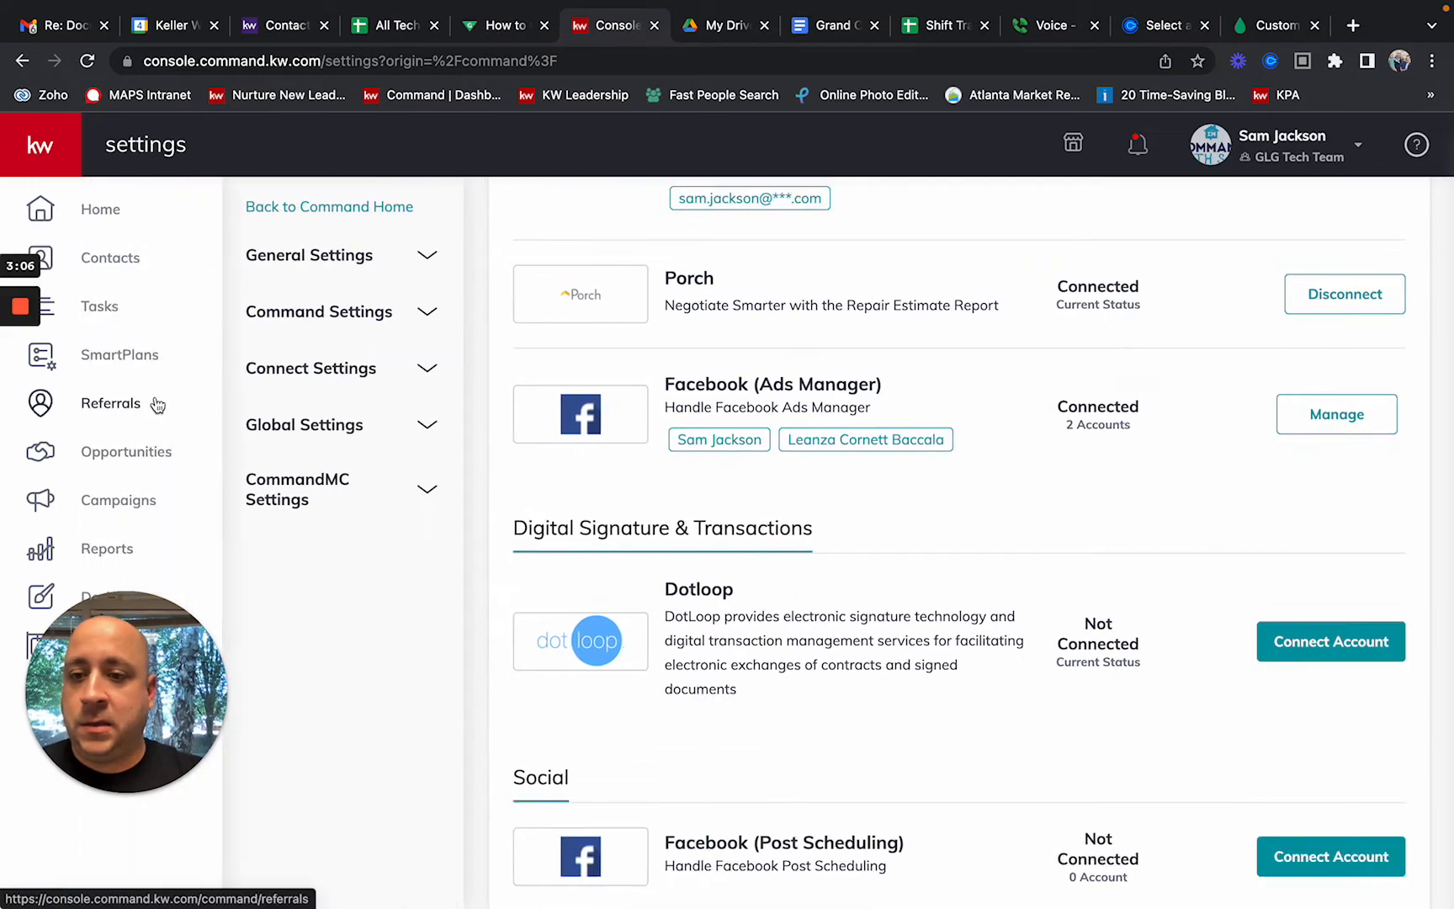
{"action": "left_click", "coordinate": [140, 363]}
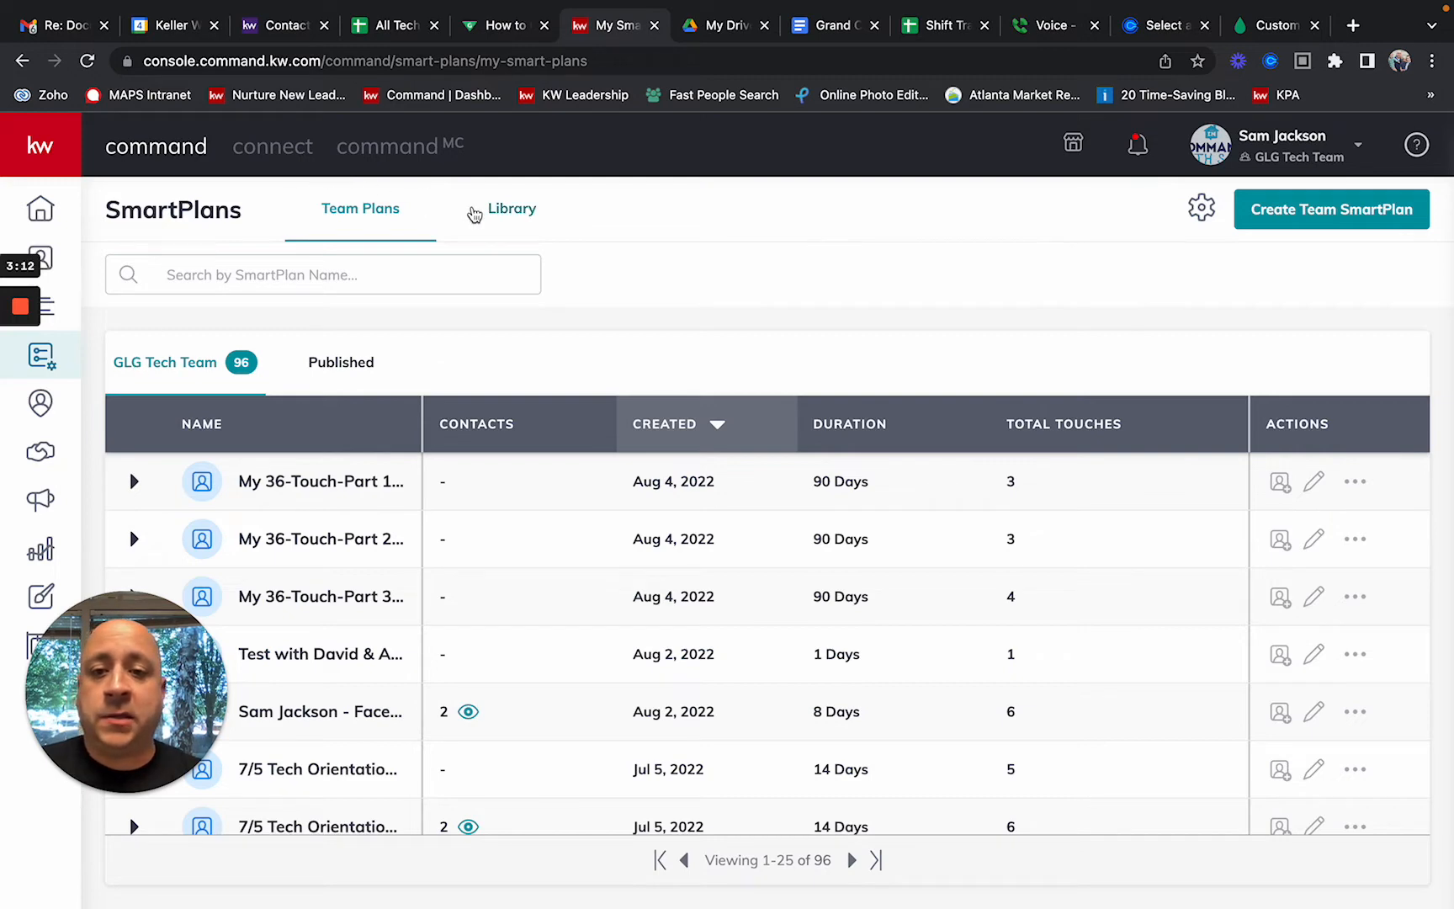
{"action": "left_click", "coordinate": [499, 211]}
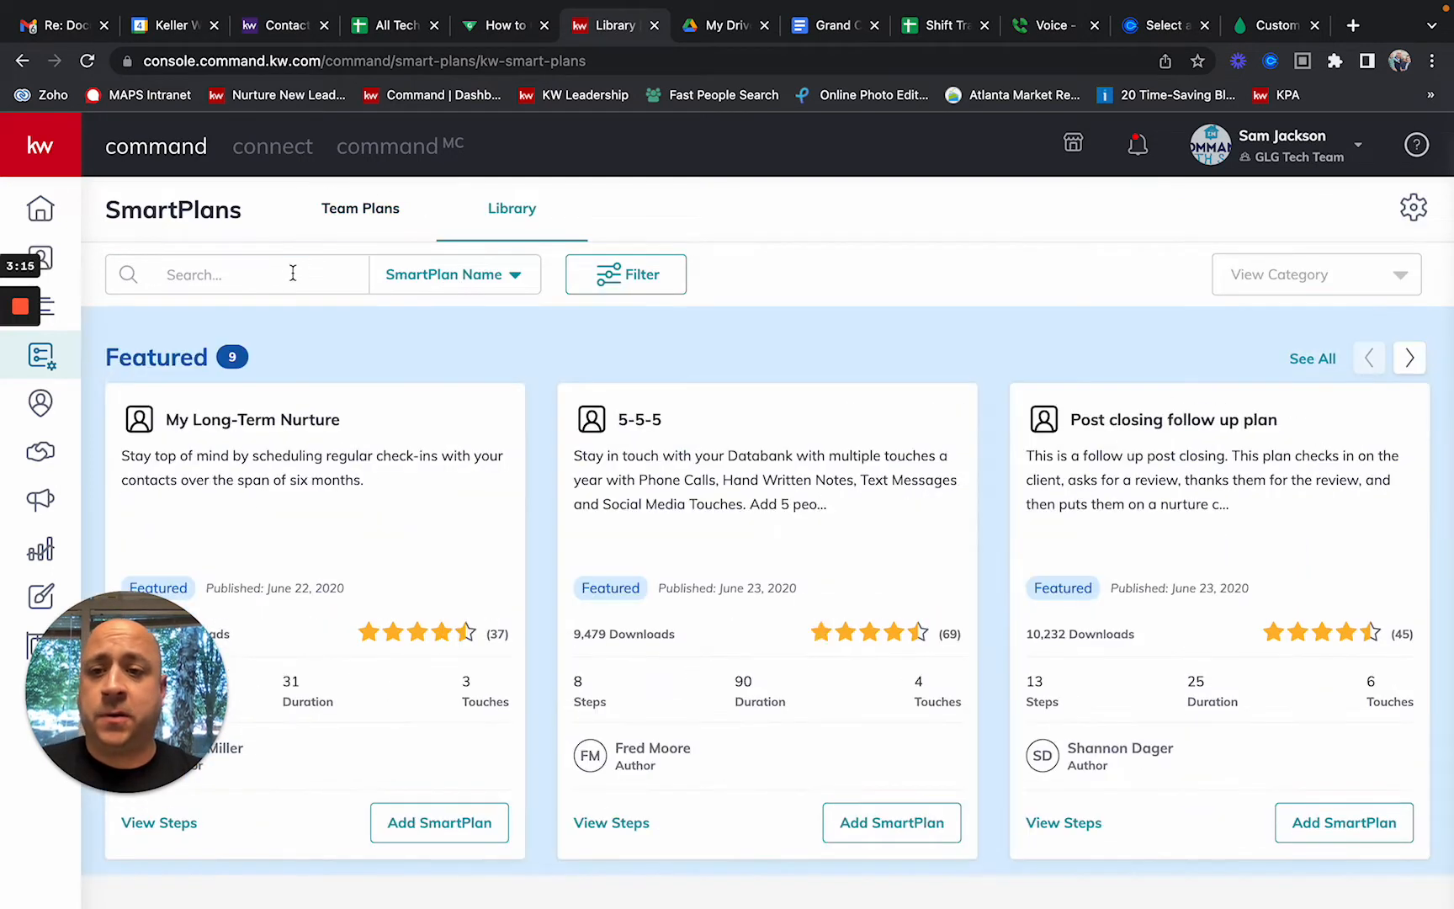
{"action": "left_click", "coordinate": [292, 272]}
{"action": "type", "text": "facebook"}
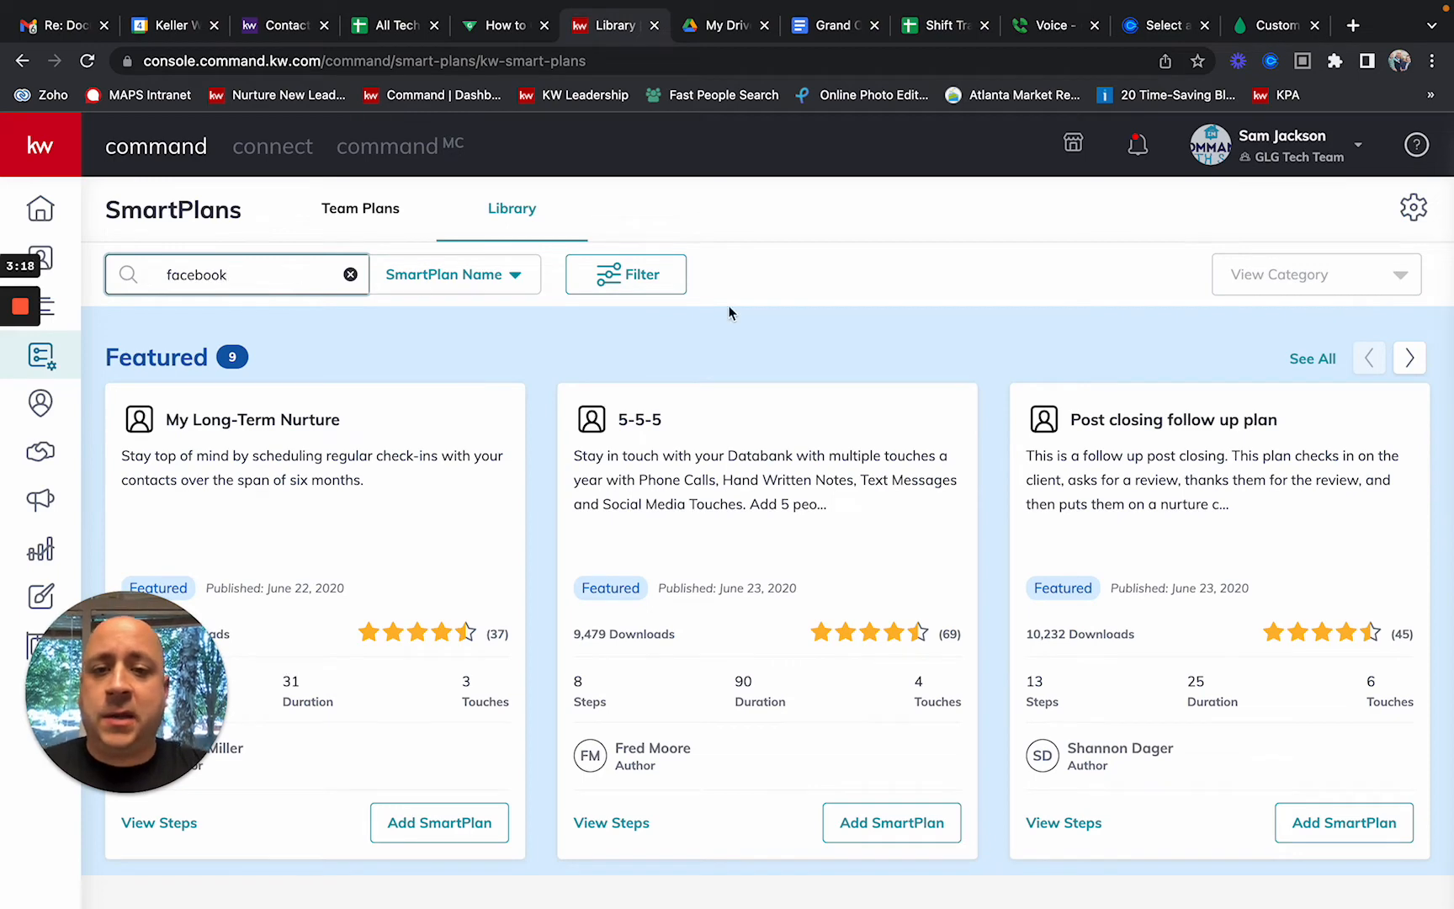
{"action": "key", "text": "Return"}
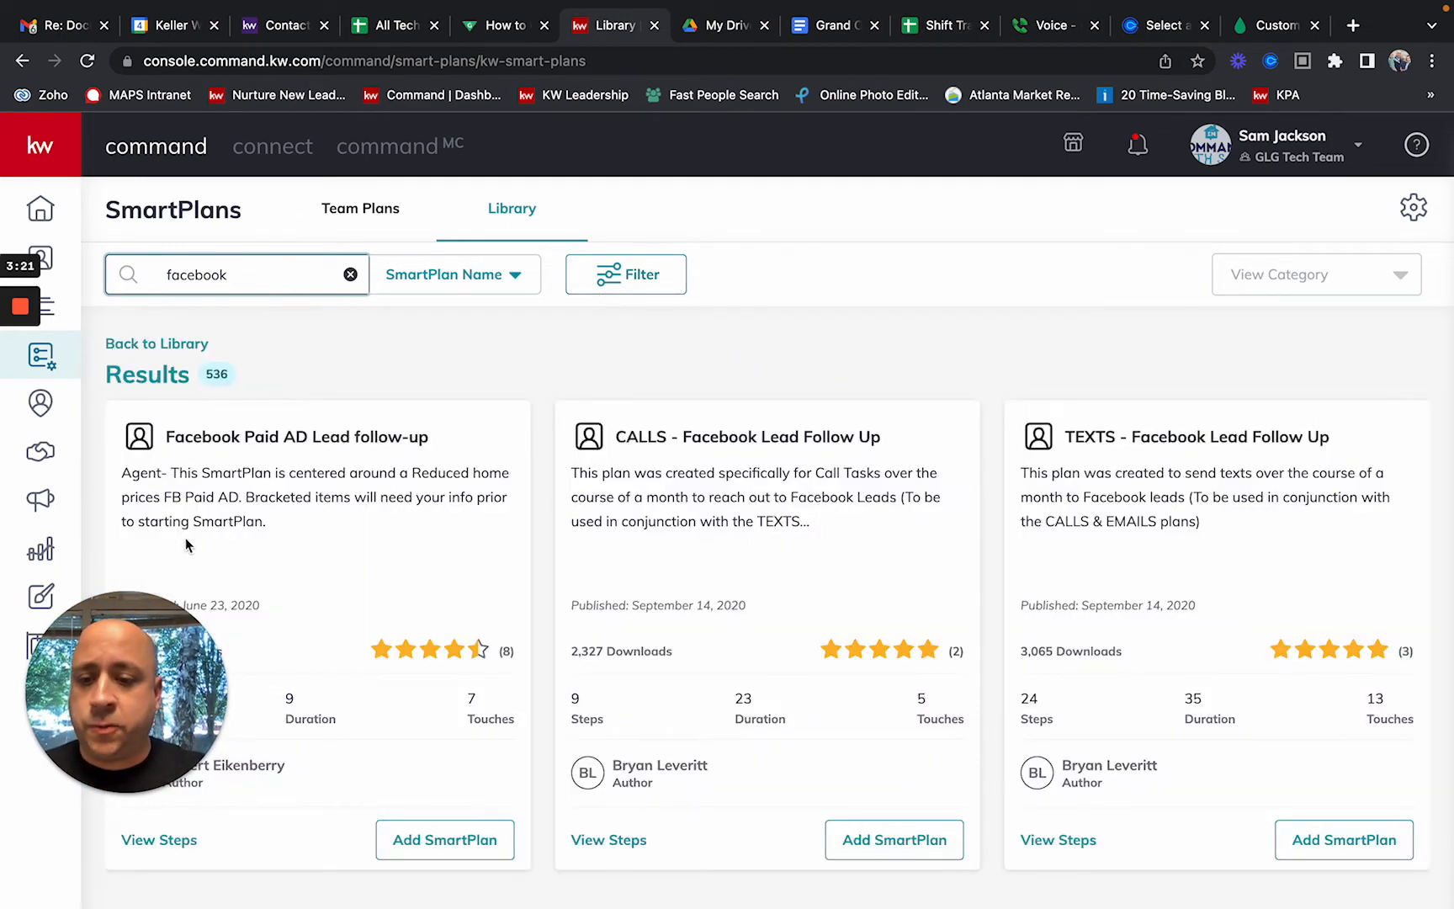
{"action": "left_click_drag", "start_coordinate": [148, 637], "coordinate": [1352, 632]}
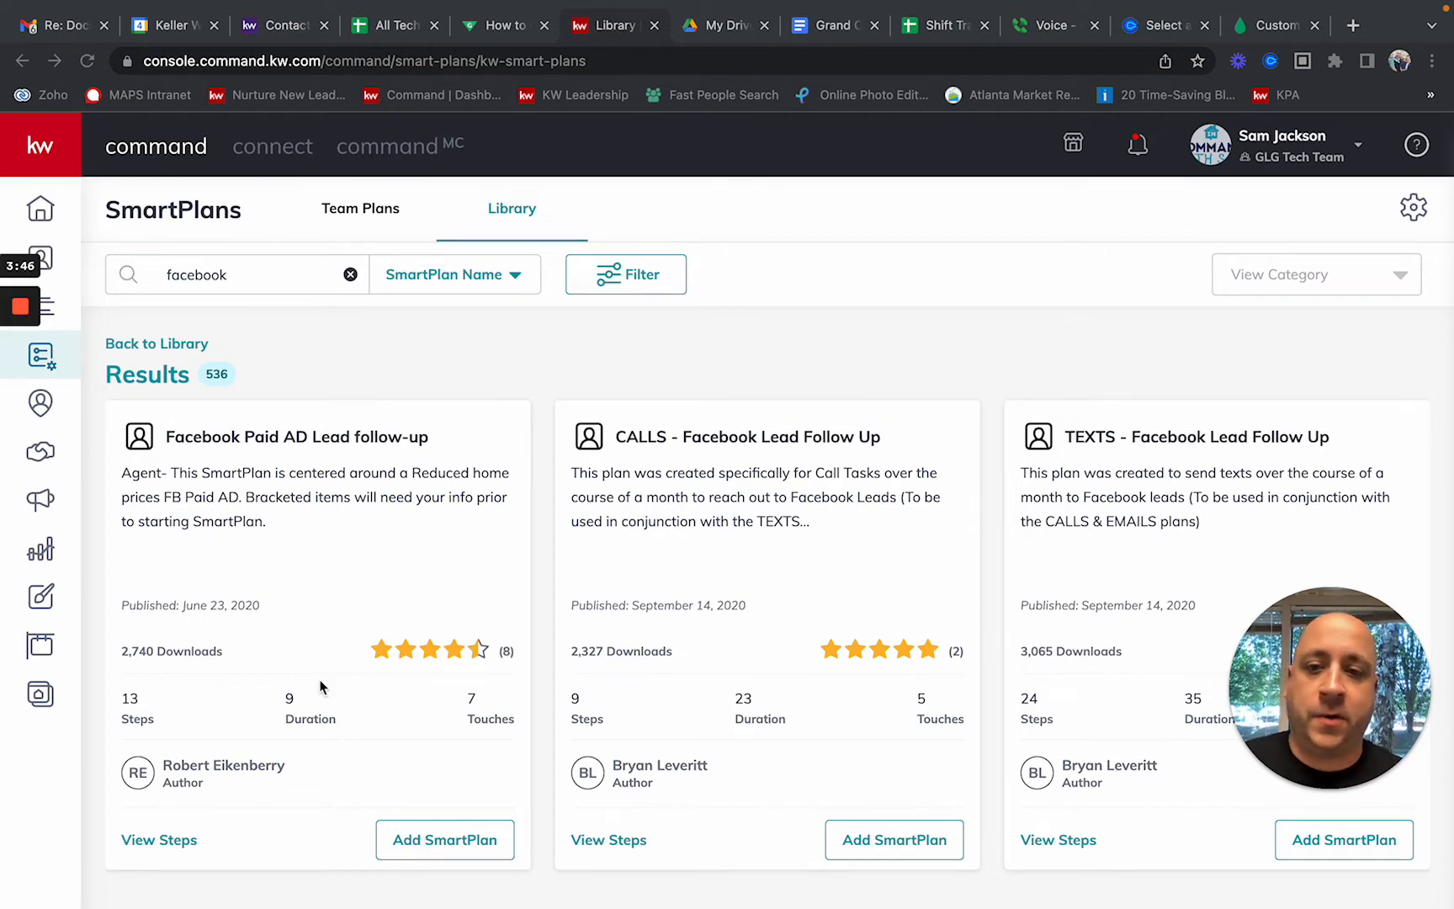
Step: Search the SmartPlans Library by Author Name for a specific author's plans
{"action": "double_click", "coordinate": [285, 266]}
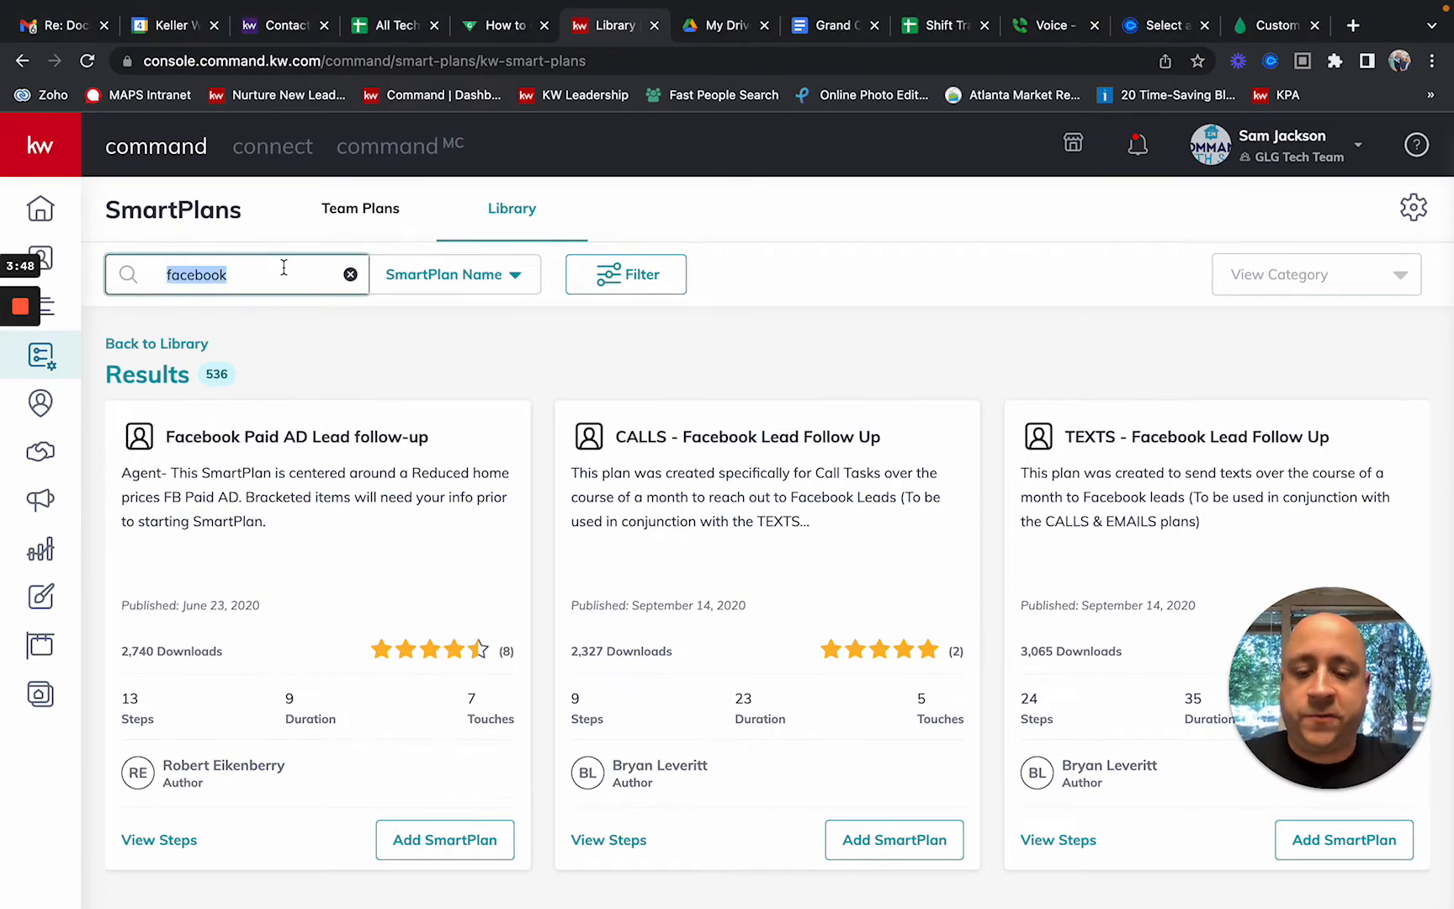
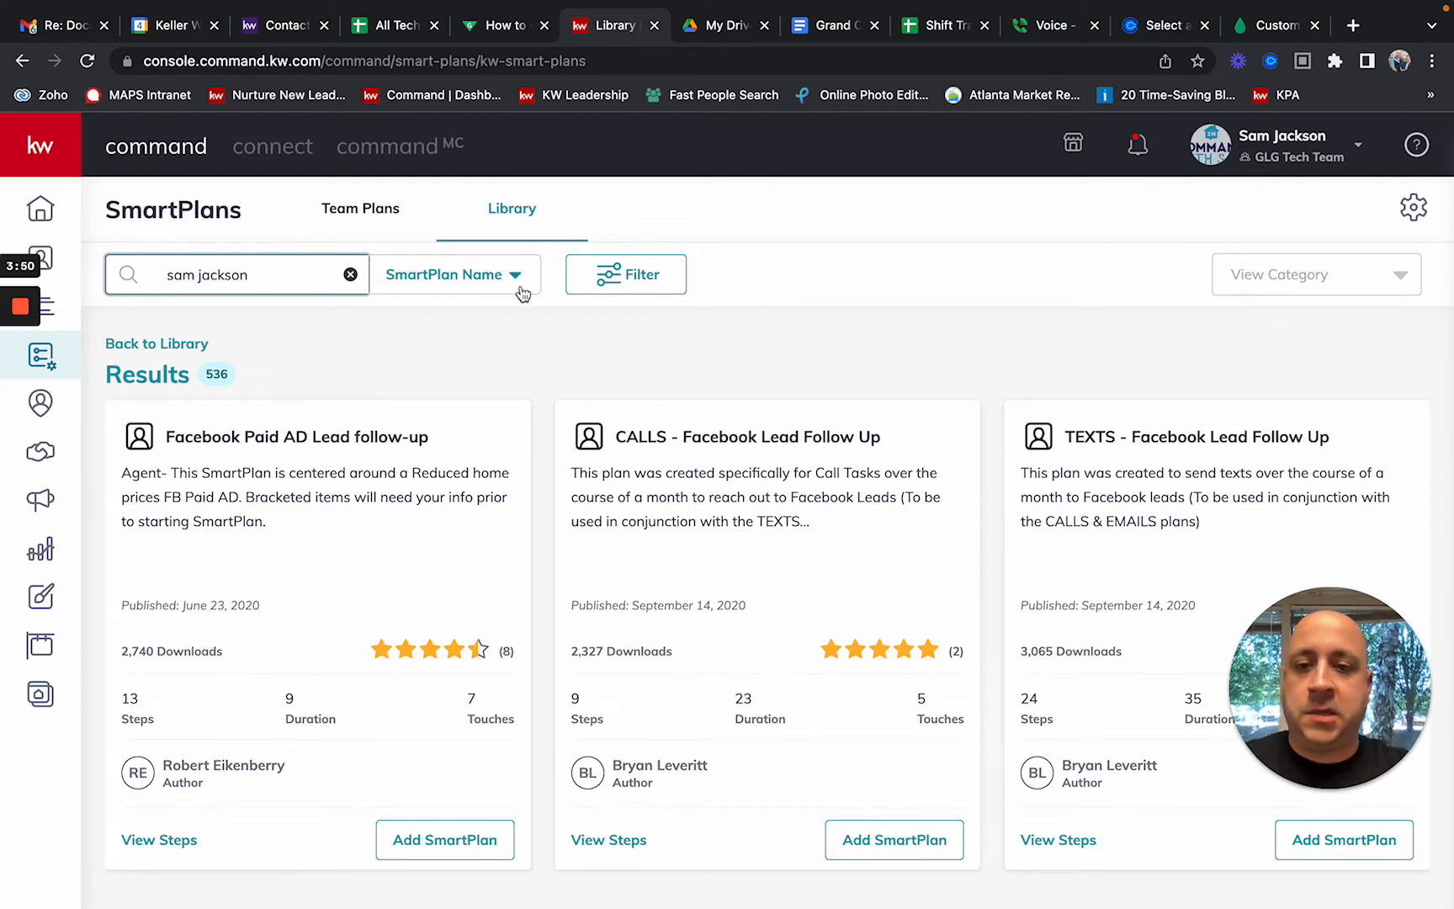
{"action": "left_click", "coordinate": [510, 286]}
{"action": "left_click", "coordinate": [447, 357]}
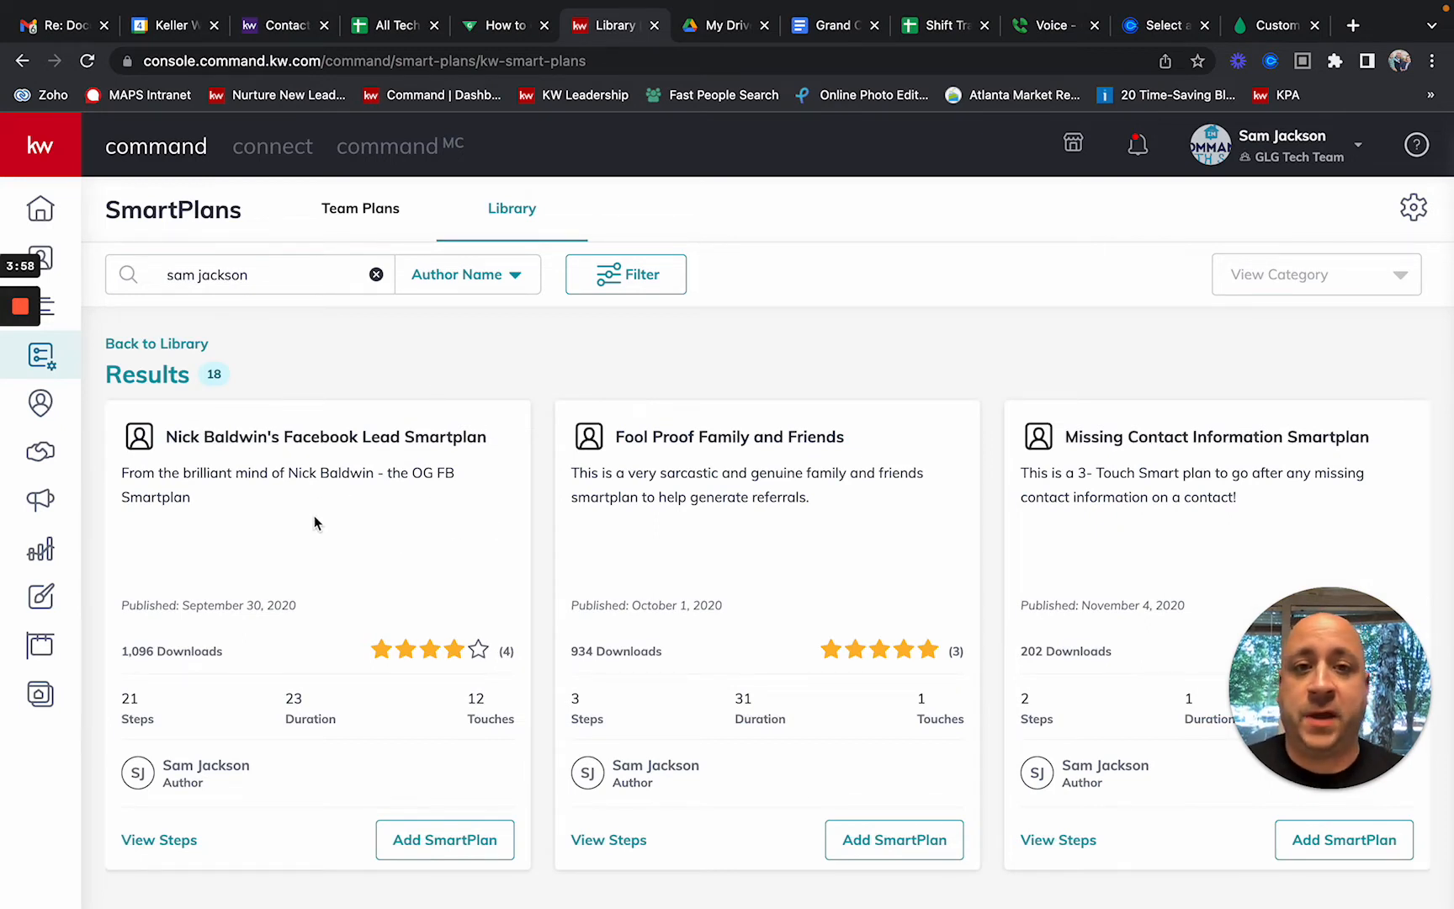
{"action": "scroll", "coordinate": [314, 523], "scroll_direction": "down", "scroll_amount": 2}
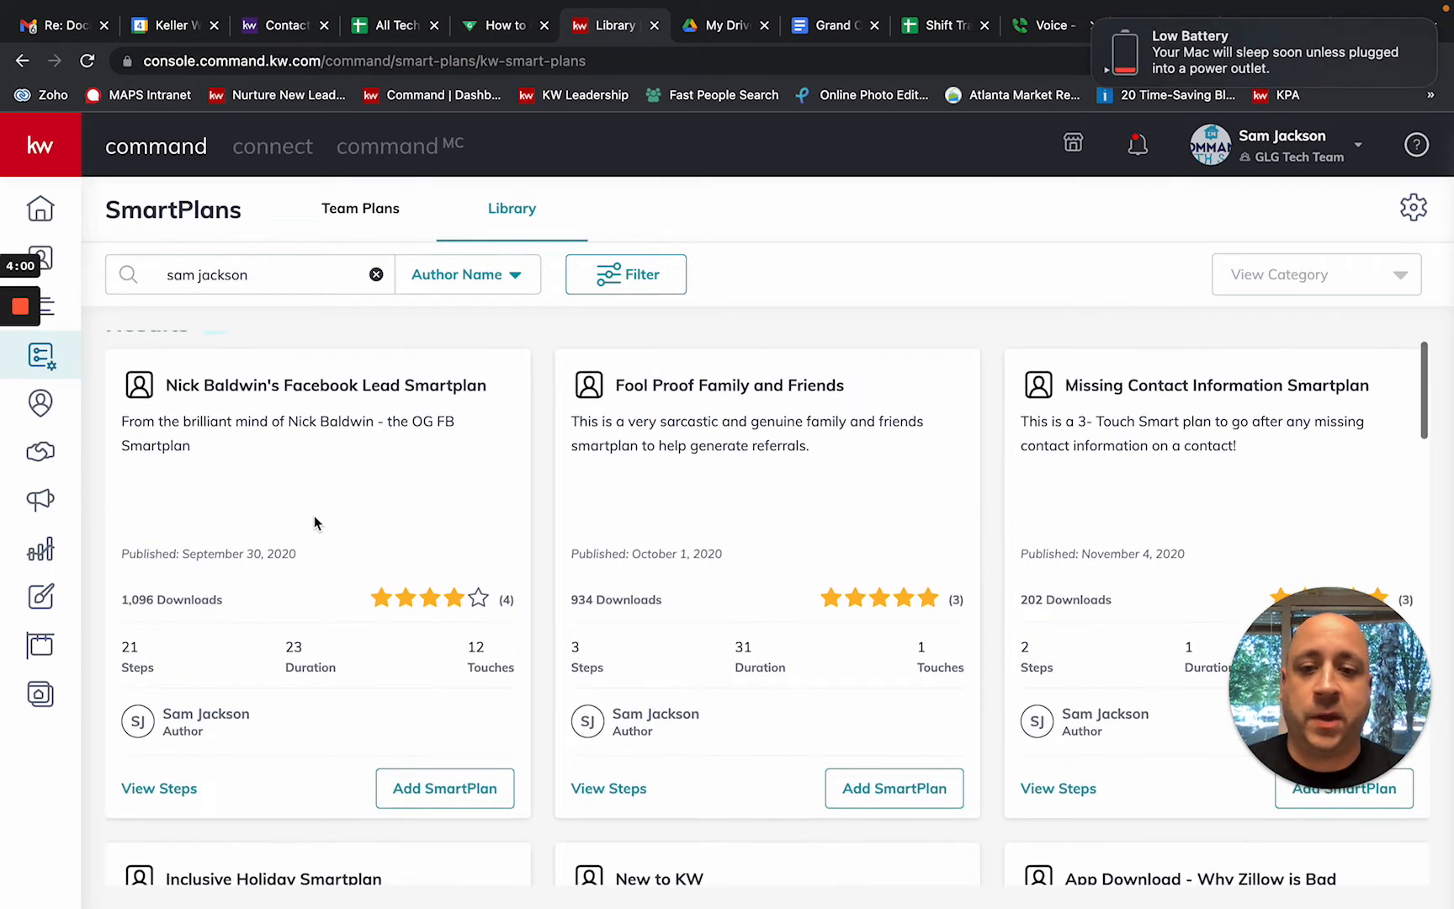
{"action": "mouse_move", "coordinate": [1299, 1]}
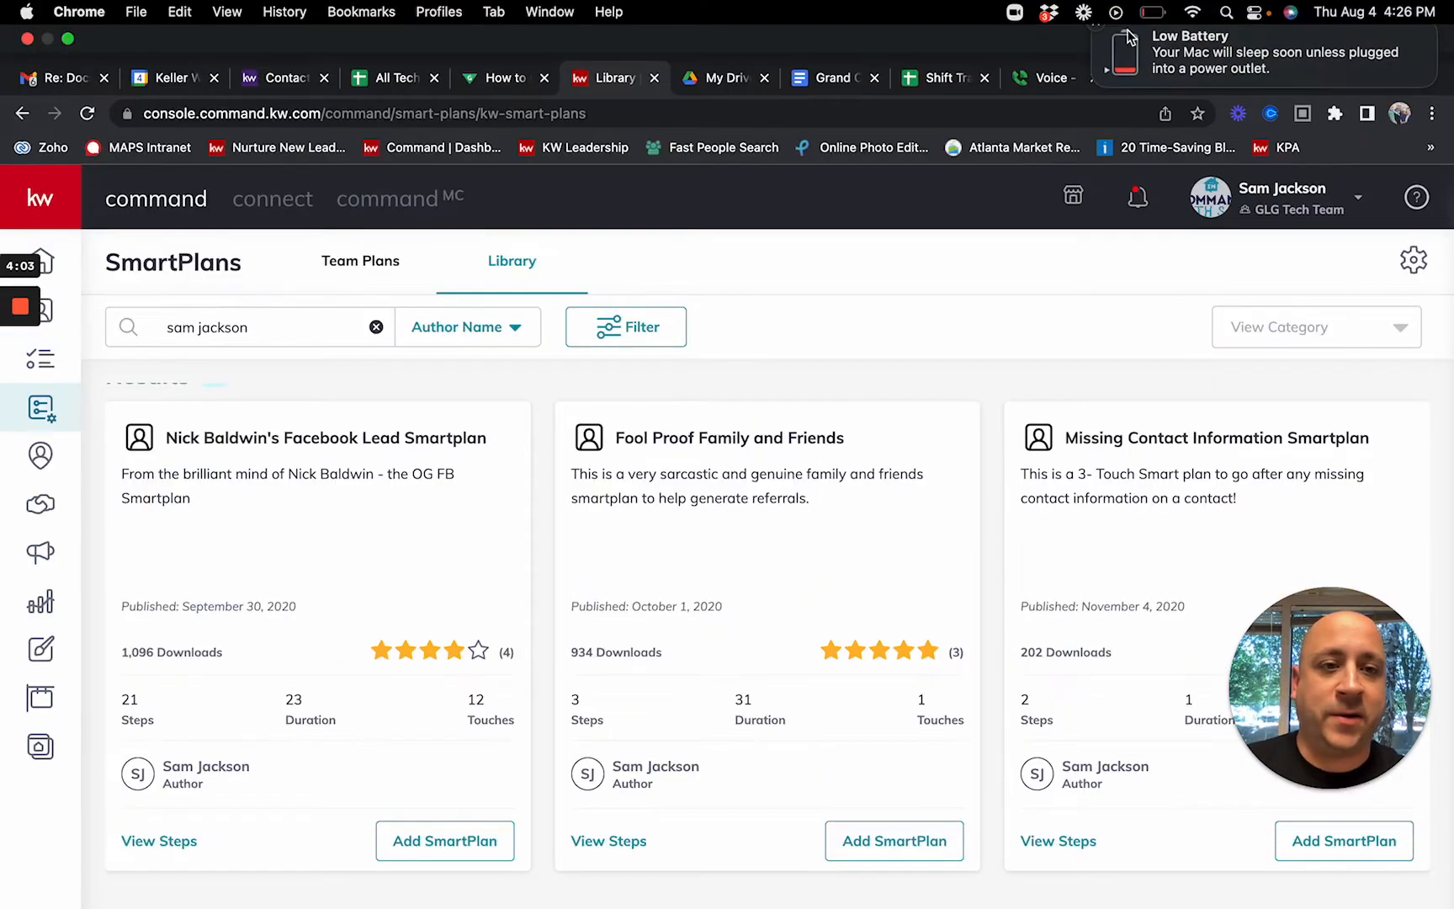
{"action": "left_click", "coordinate": [1098, 27]}
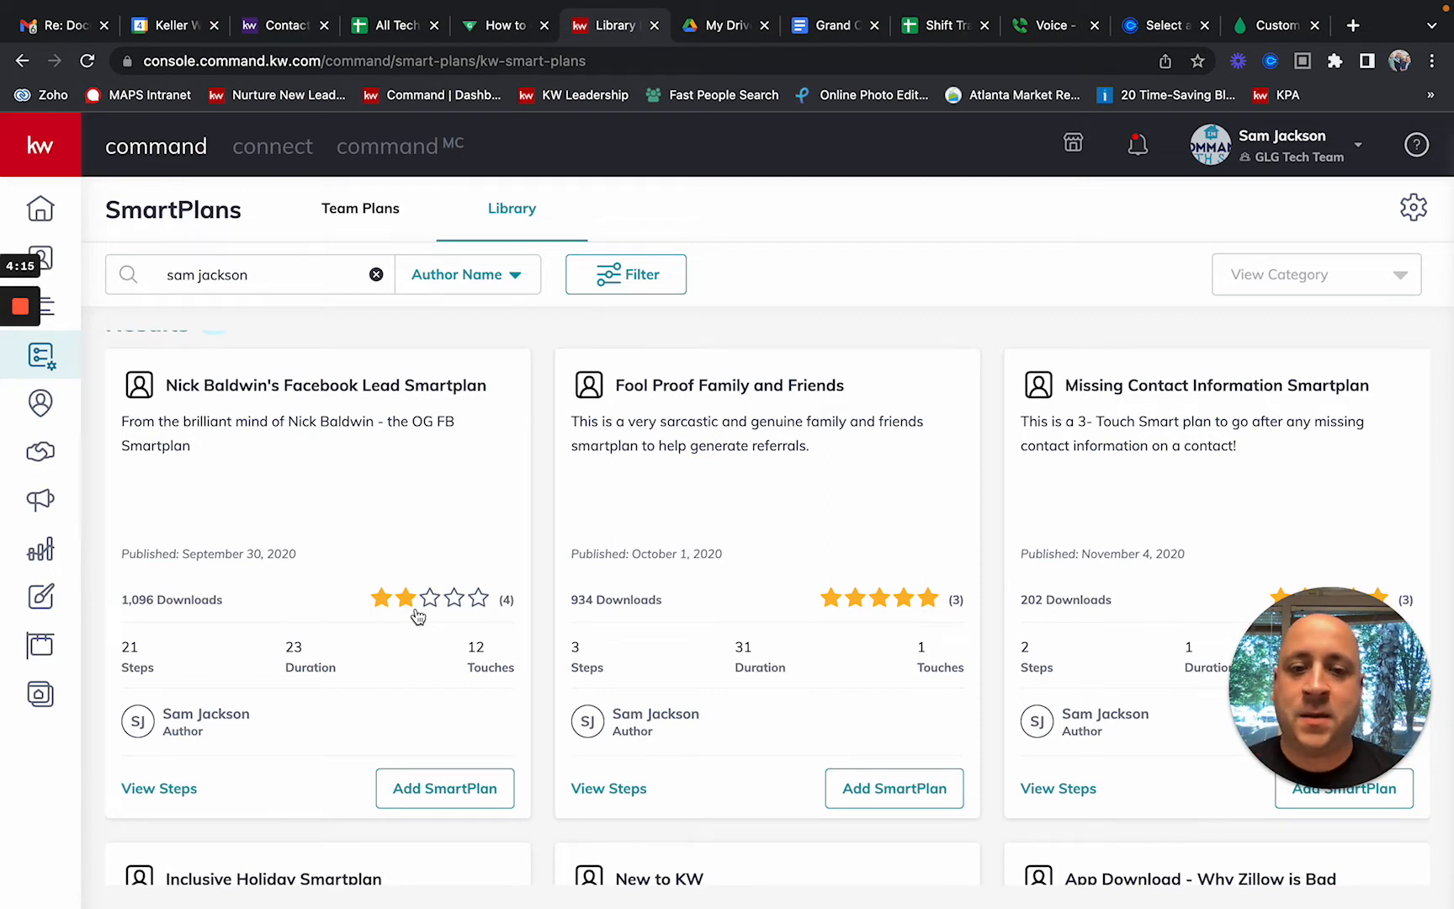
Step: Review the team's Facebook Ad Follow Up plan (8 days, 6 touches) and go to Campaigns
{"action": "left_click", "coordinate": [368, 220]}
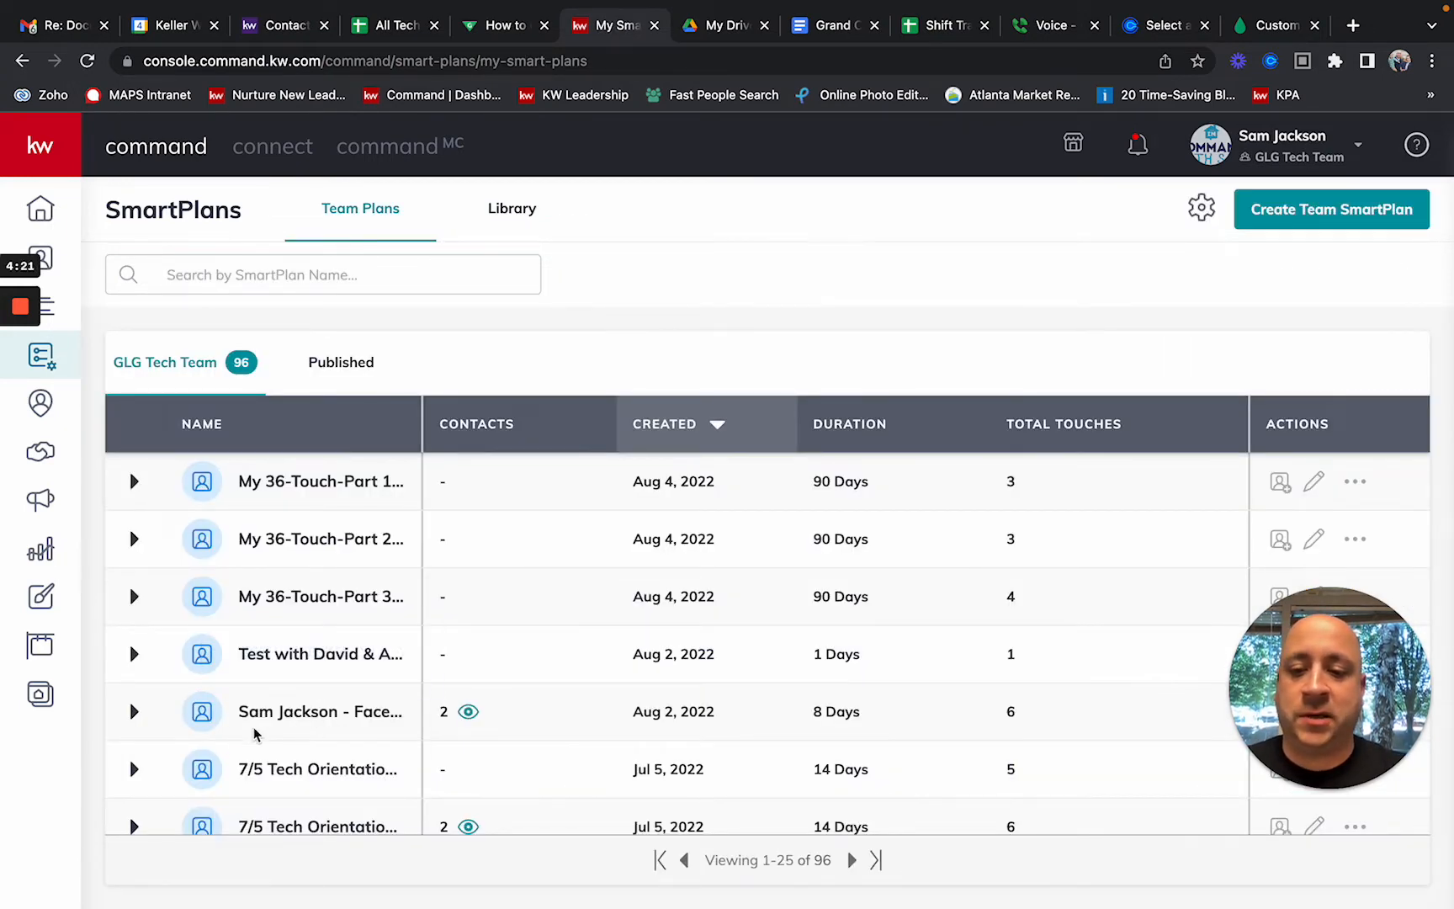
{"action": "left_click", "coordinate": [133, 712]}
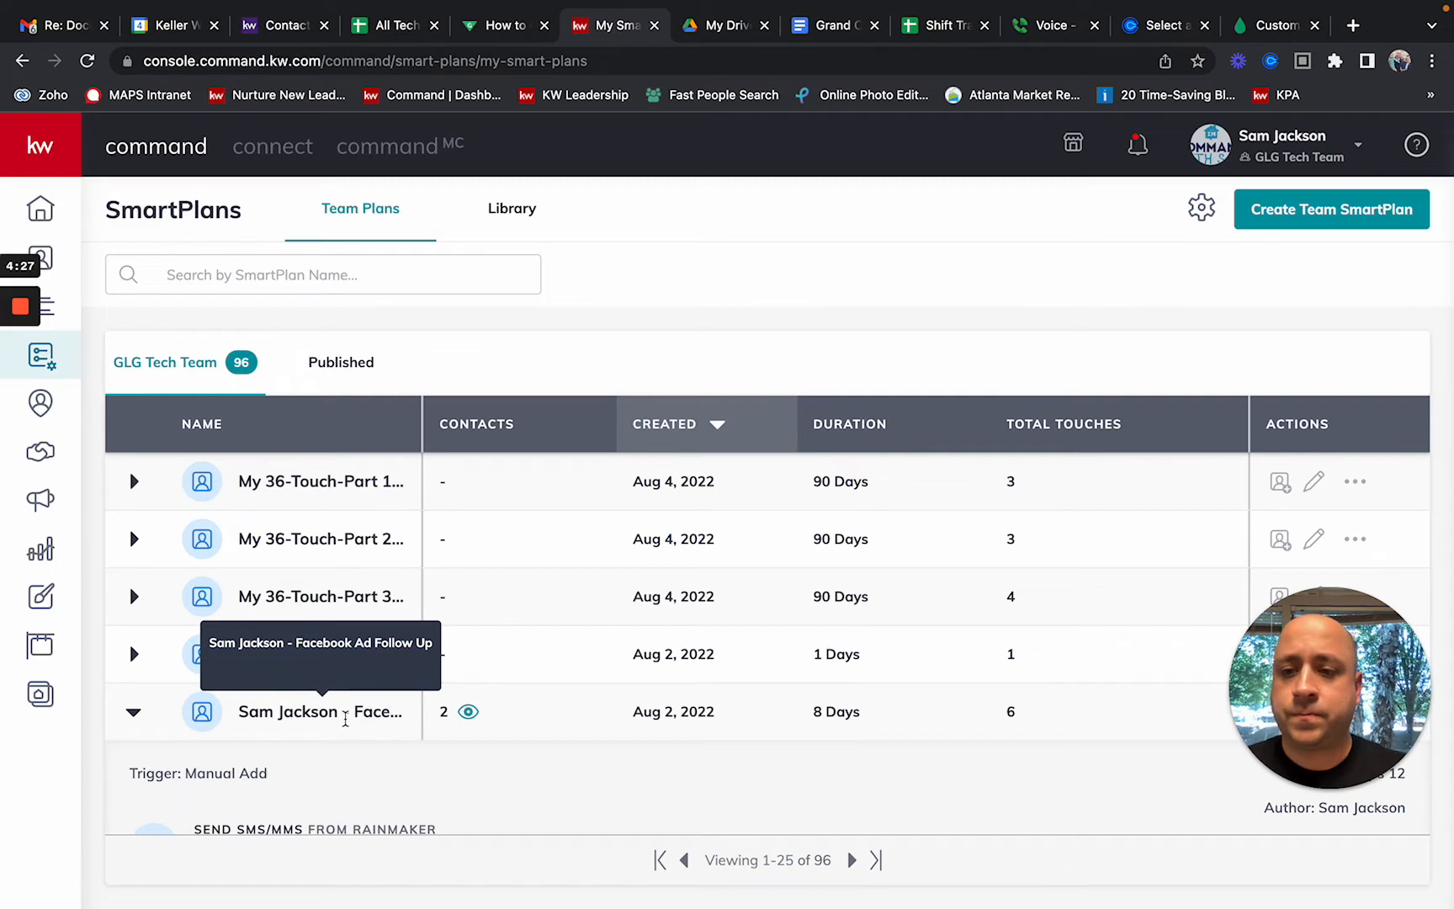
{"action": "left_click", "coordinate": [48, 501]}
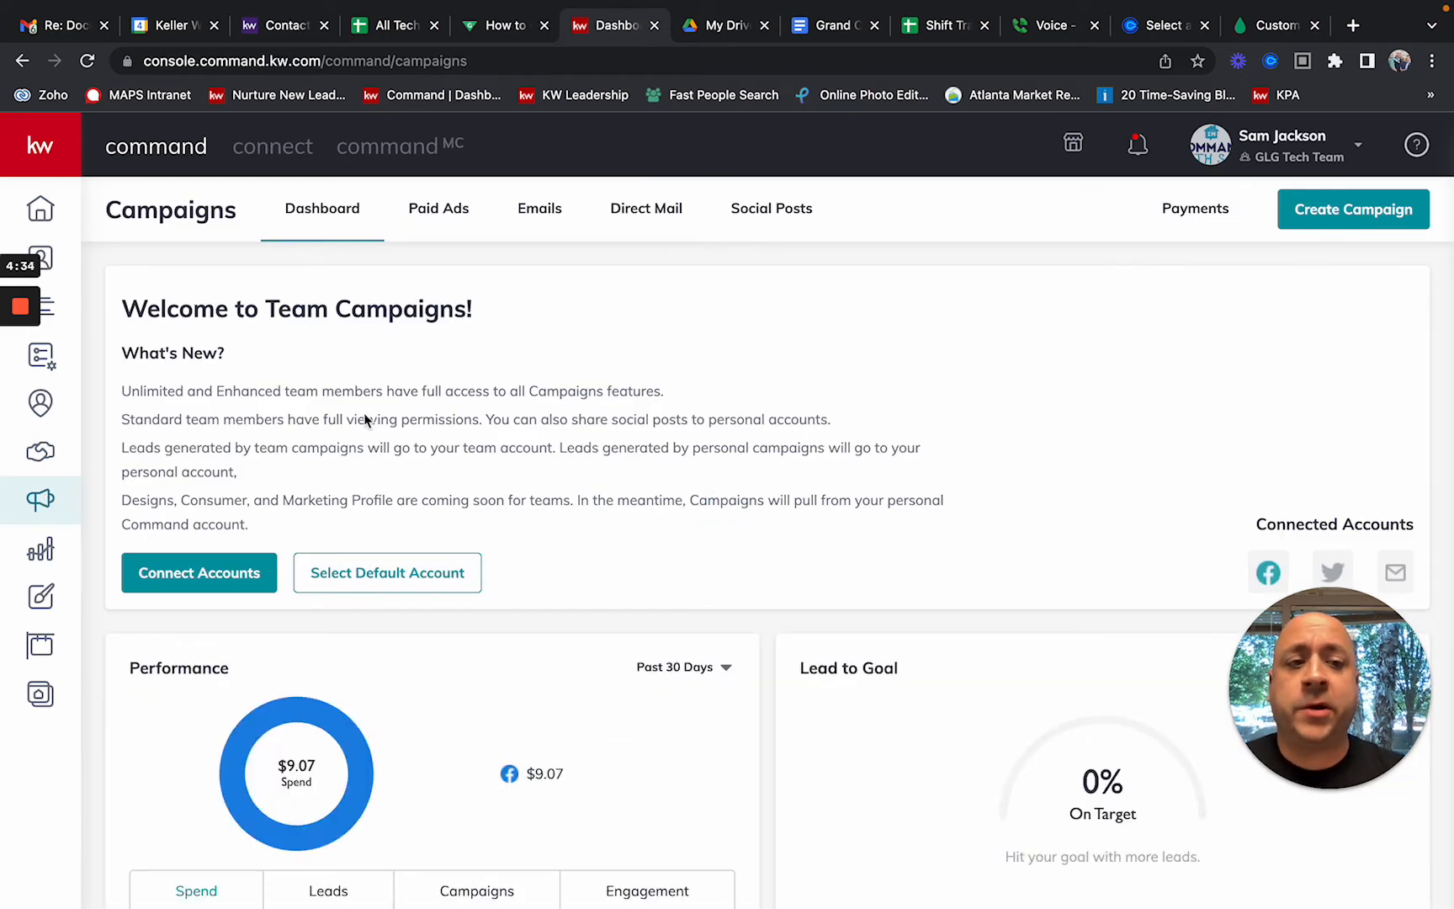
Step: Start a new Social Ad (Paid) campaign and look over goal options like Brand Awareness
{"action": "left_click", "coordinate": [1356, 206]}
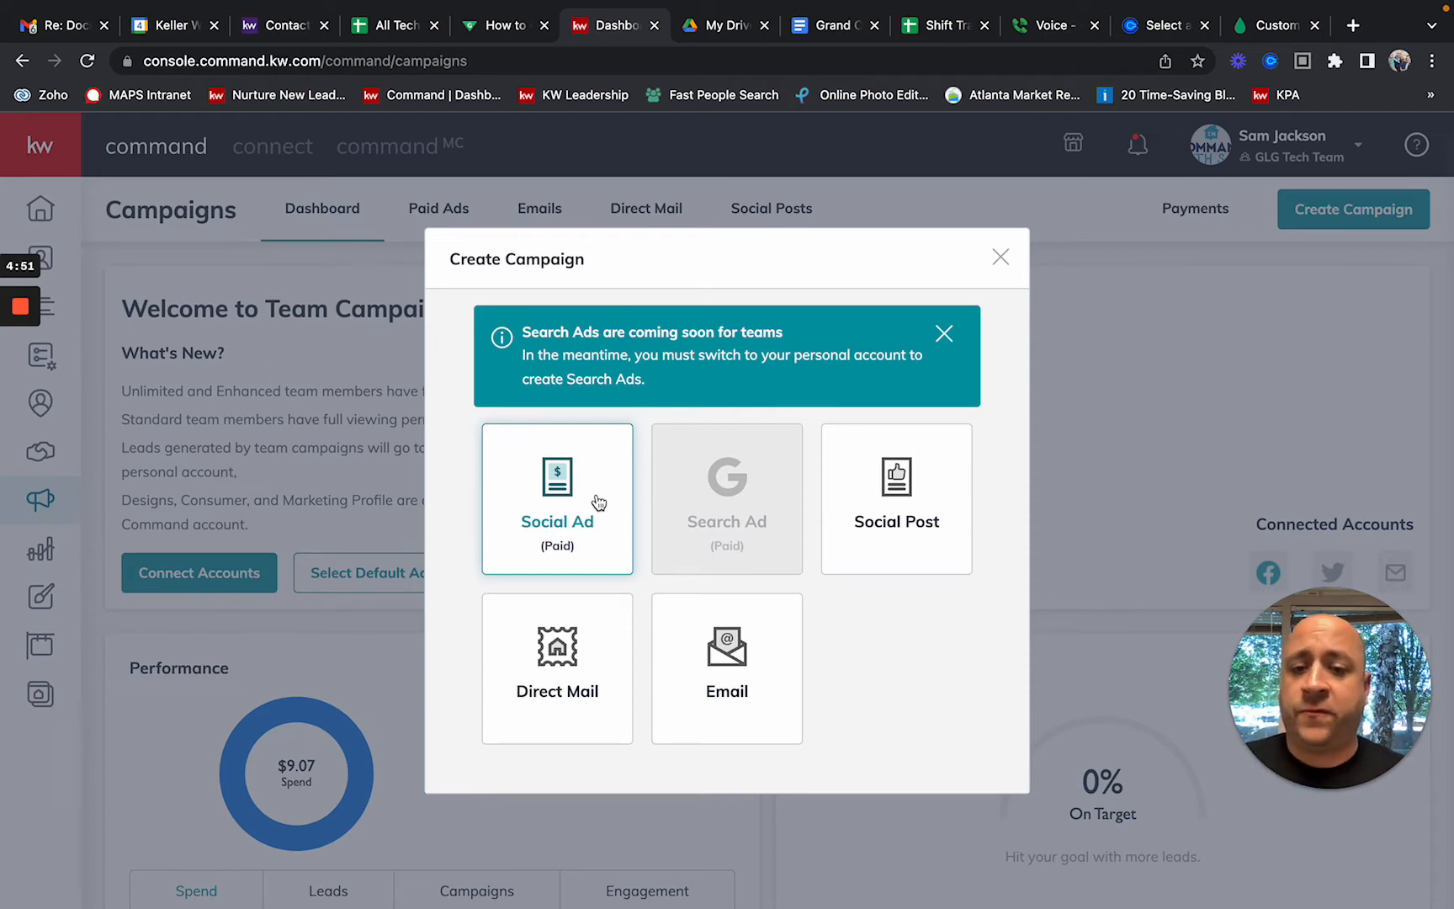
{"action": "left_click", "coordinate": [572, 537]}
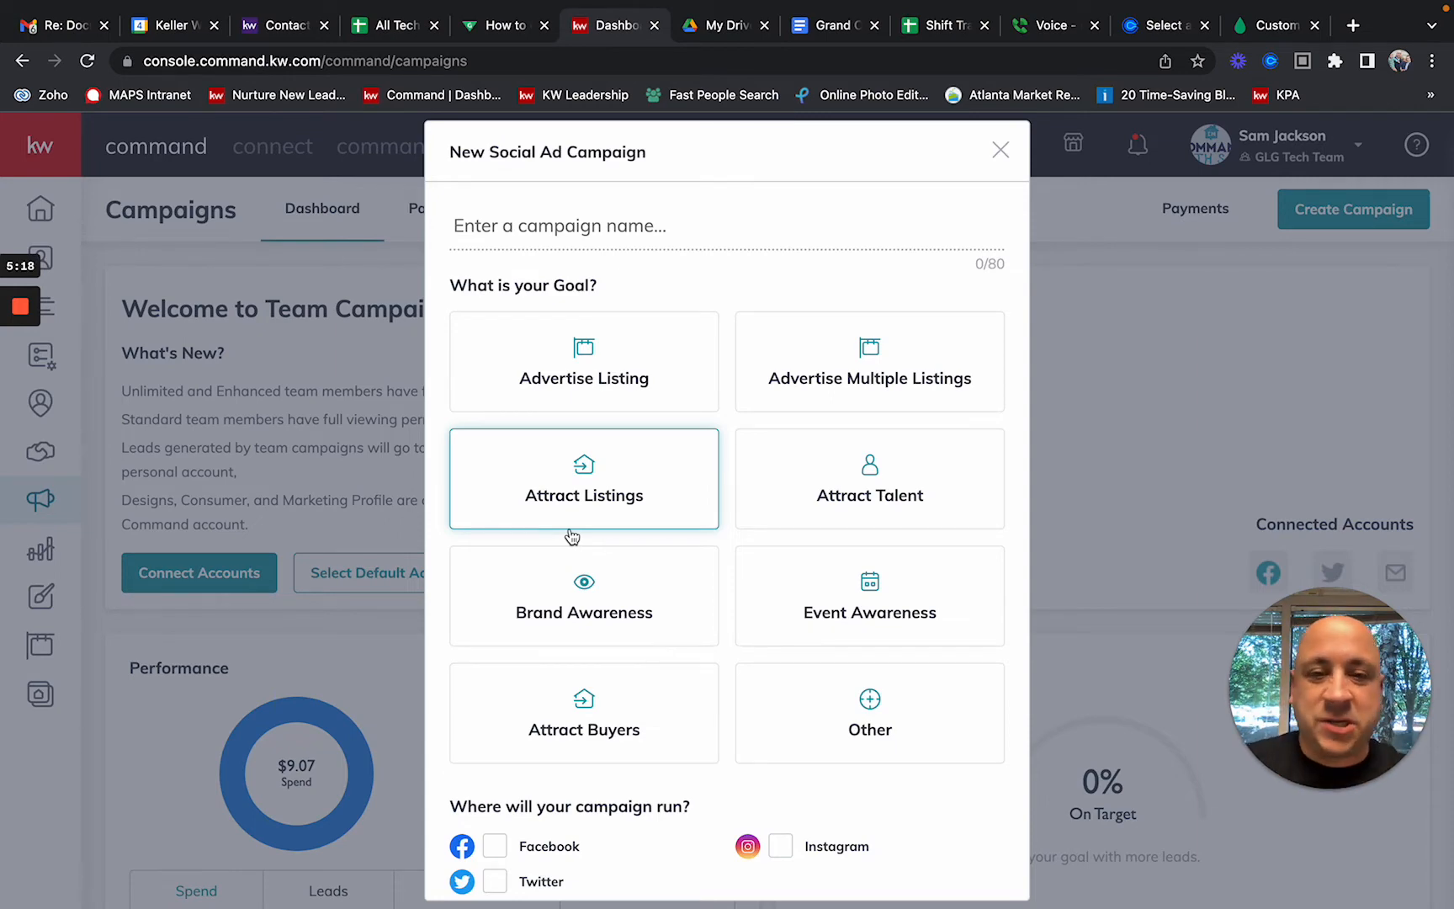
{"action": "left_click", "coordinate": [653, 555]}
Step: Set the goal to Advertise Listing and name the campaign 'Yt Video - FB Class'
{"action": "left_click", "coordinate": [644, 496]}
{"action": "left_click", "coordinate": [642, 366]}
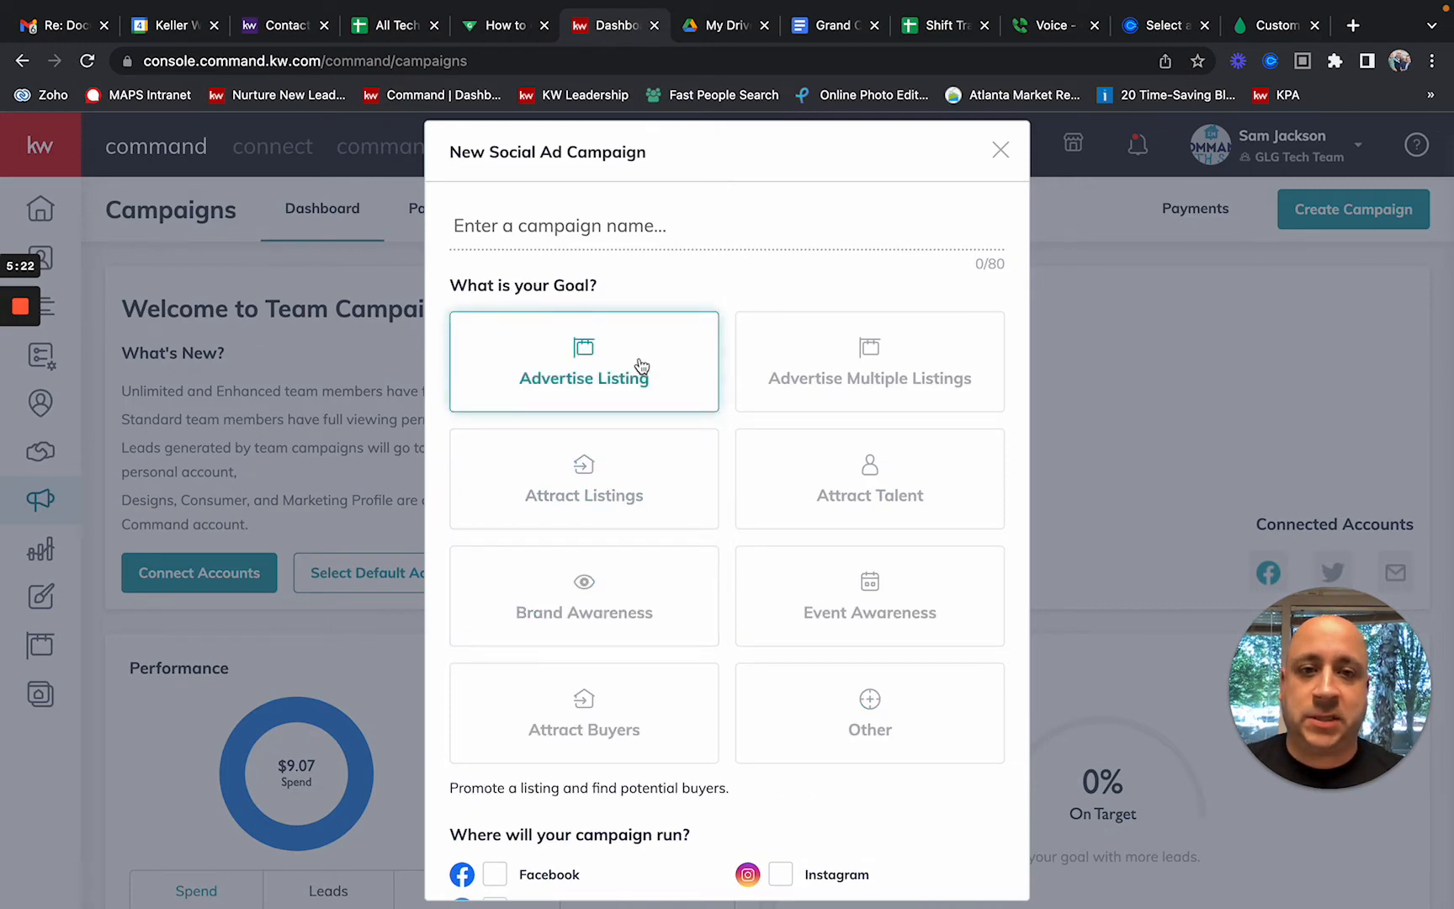
{"action": "left_click", "coordinate": [621, 225]}
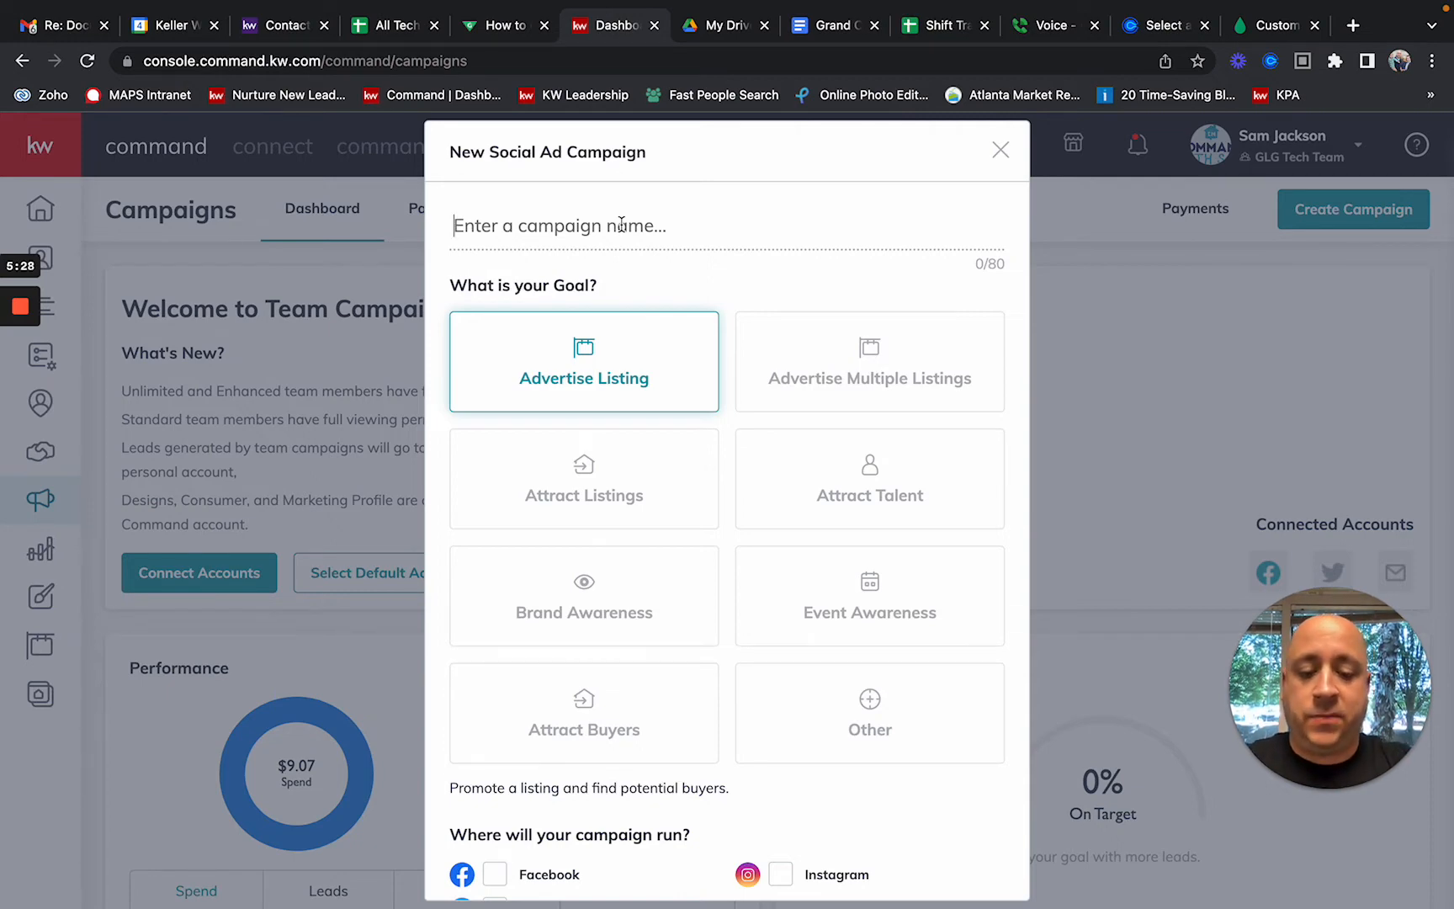
{"action": "type", "text": "Y"}
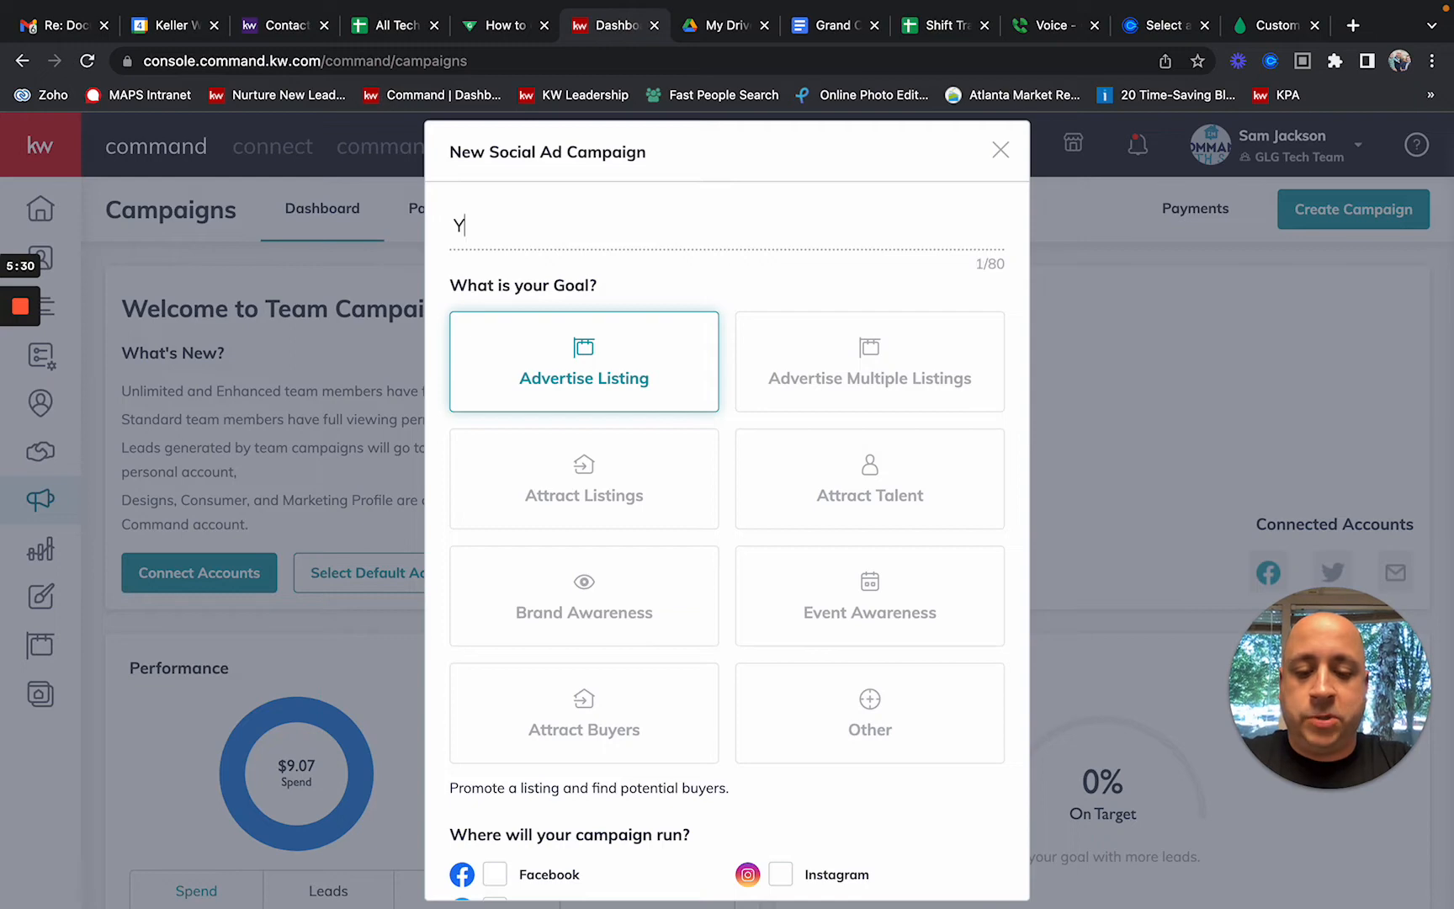
{"action": "type", "text": "t Video -  "}
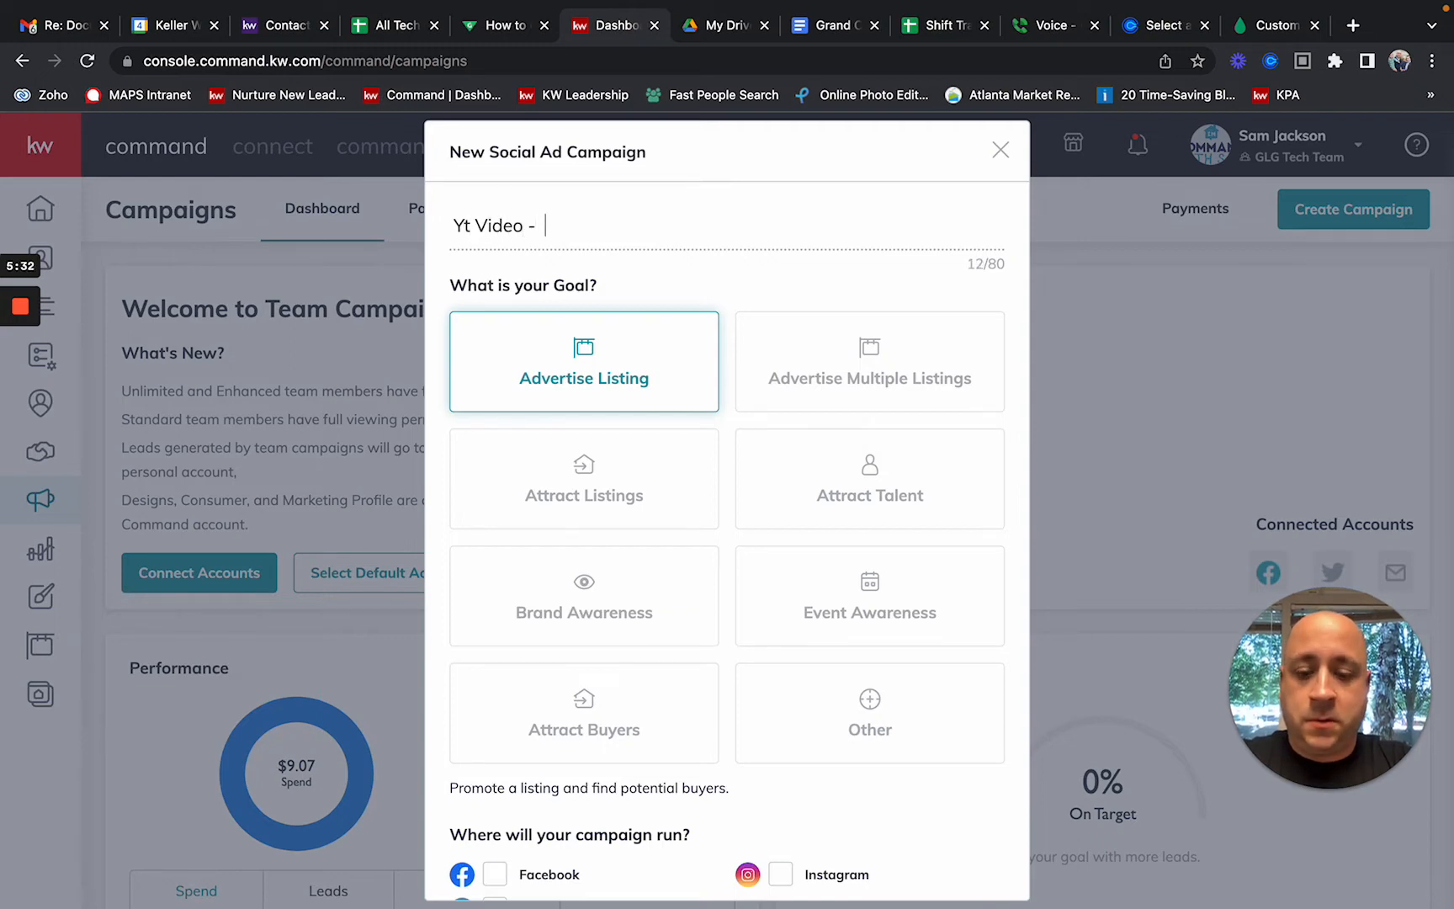
{"action": "type", "text": "FB Co"}
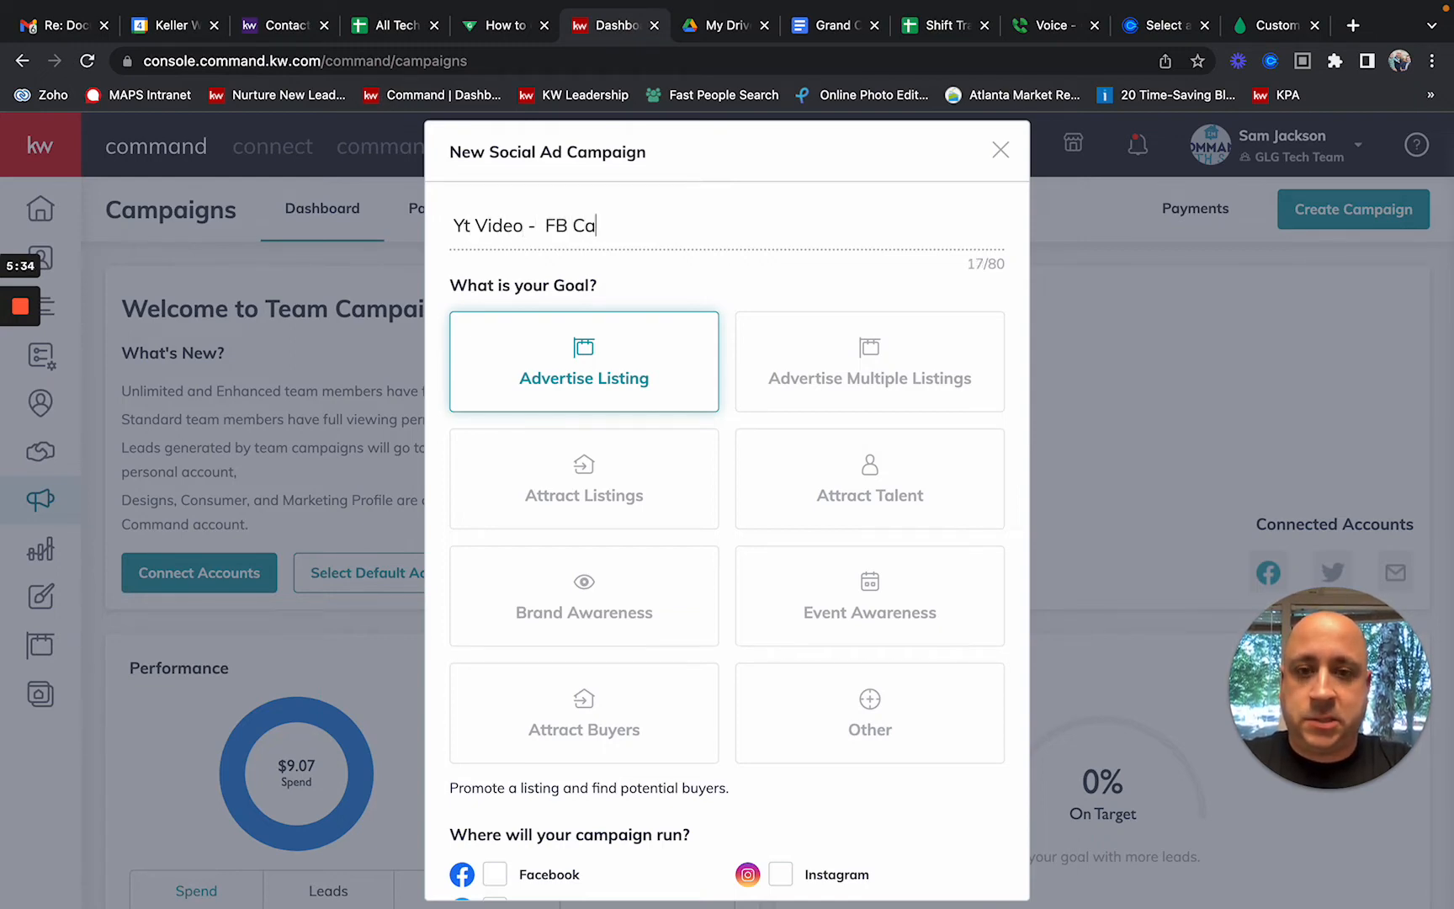
{"action": "key", "text": "BackSpace"}
{"action": "type", "text": "lasss"}
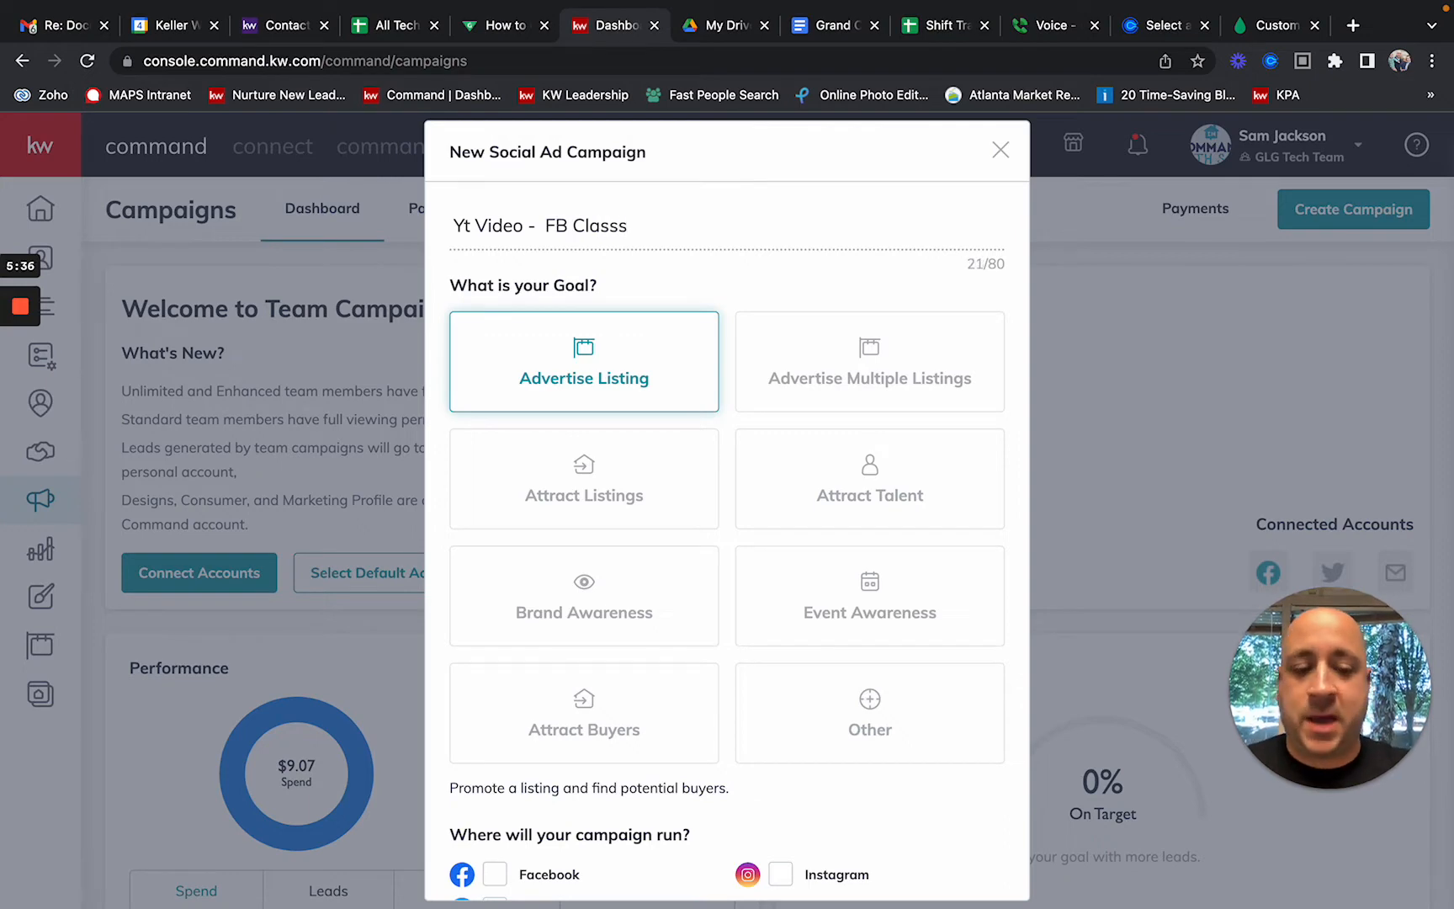
{"action": "key", "text": "BackSpace"}
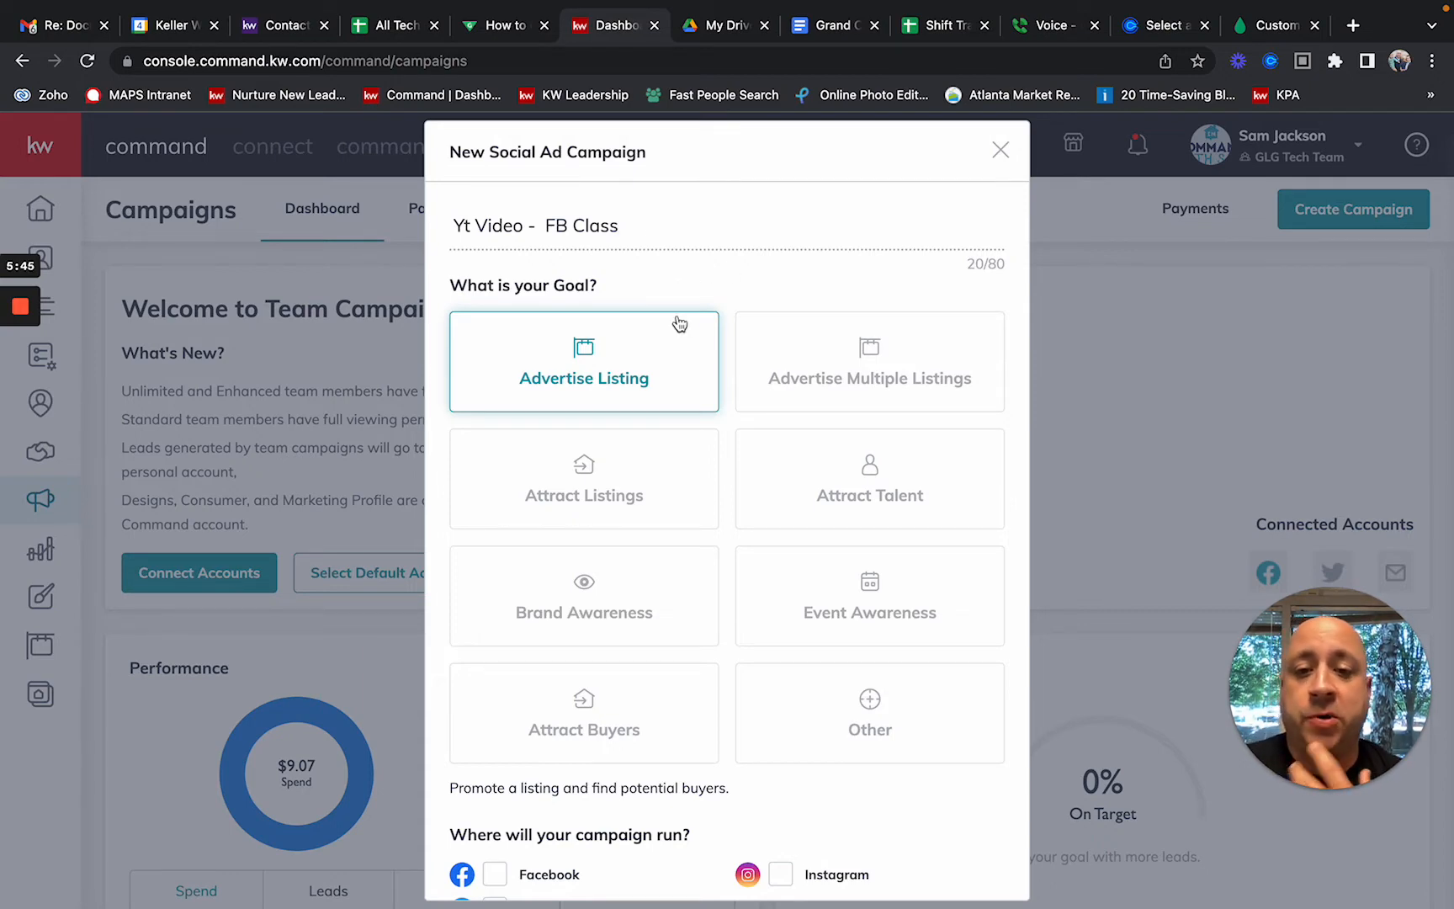
Step: Choose Attract Buyers as the campaign goal and set it to run on Facebook
{"action": "left_click", "coordinate": [642, 453]}
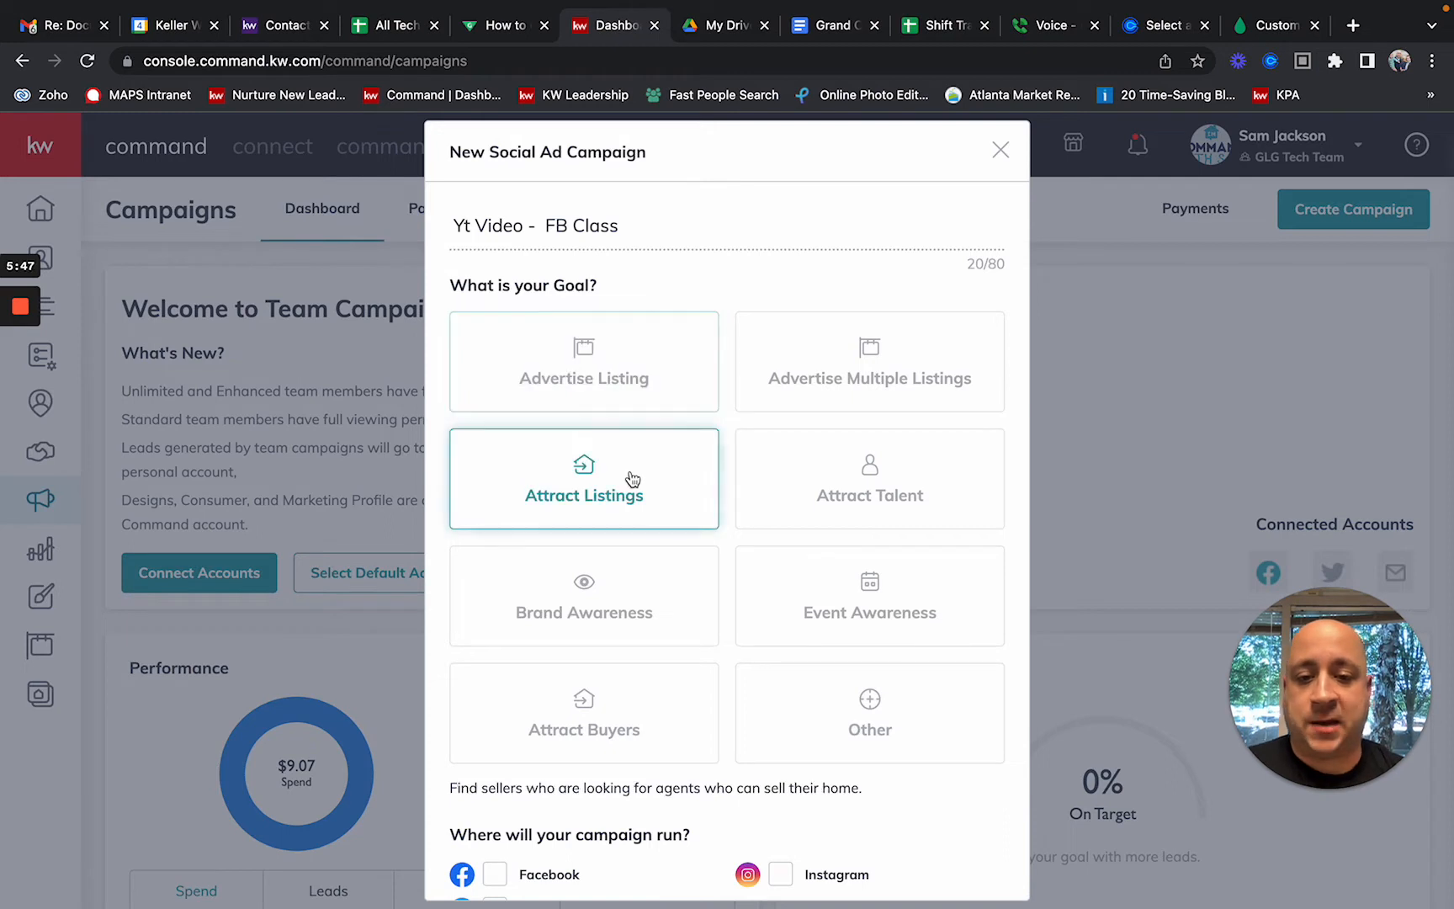
{"action": "left_click", "coordinate": [578, 594]}
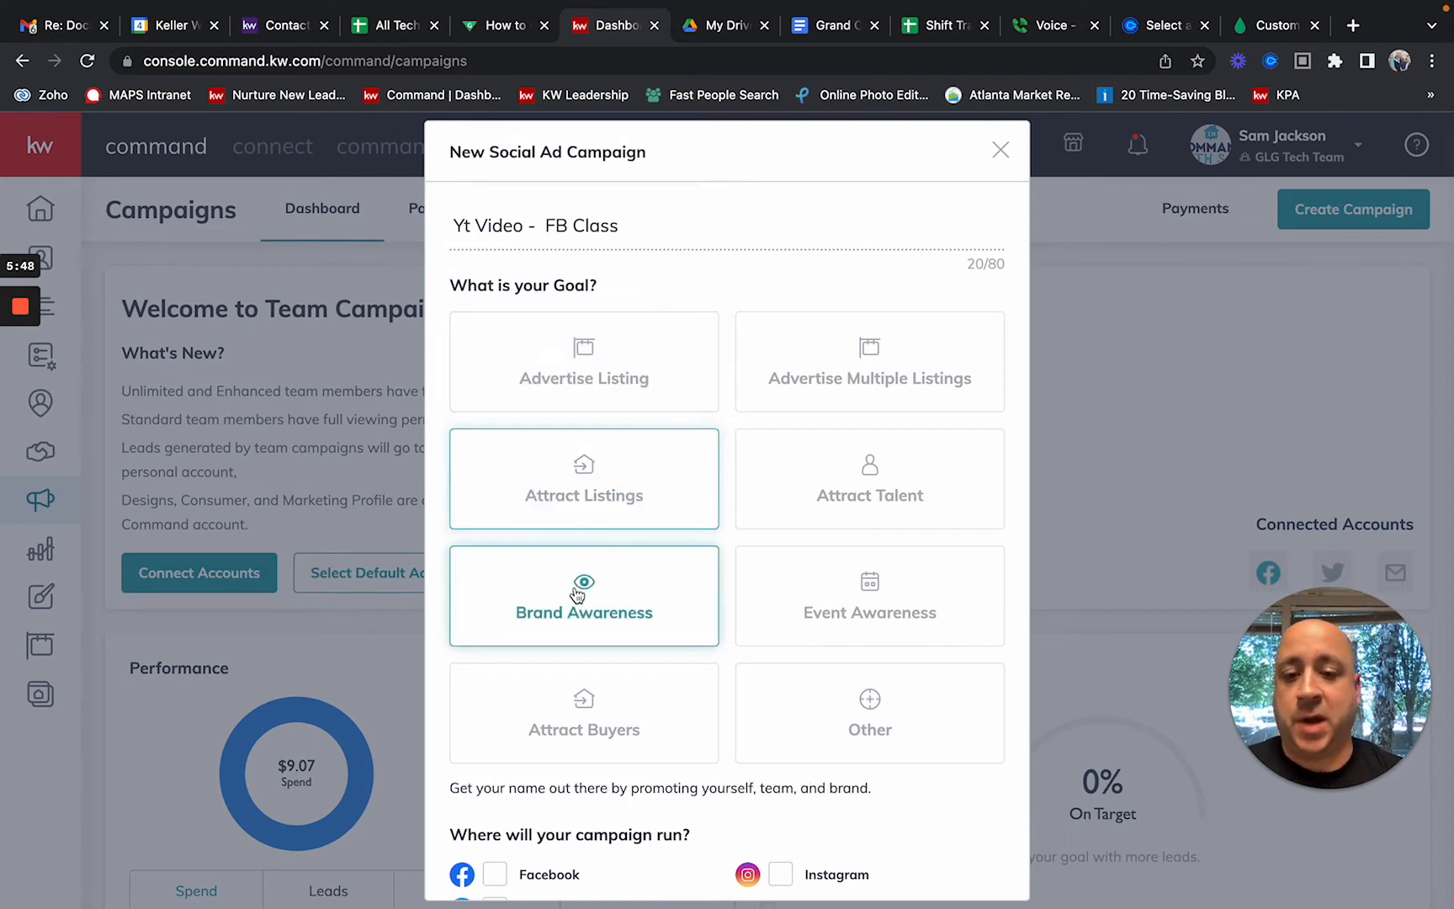
{"action": "left_click", "coordinate": [608, 690]}
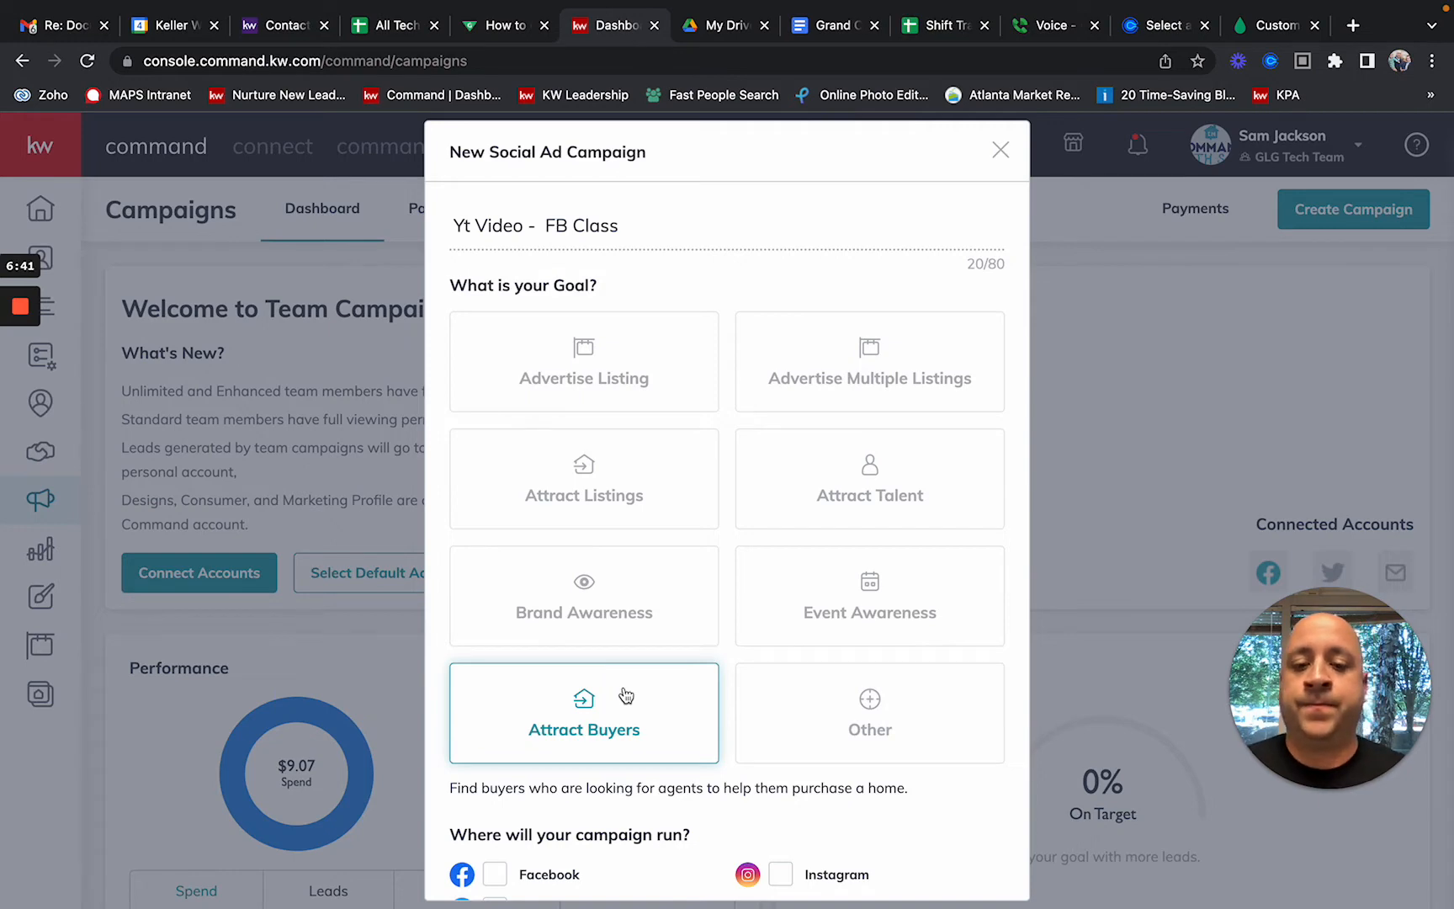
{"action": "scroll", "coordinate": [615, 692], "scroll_direction": "down", "scroll_amount": 2}
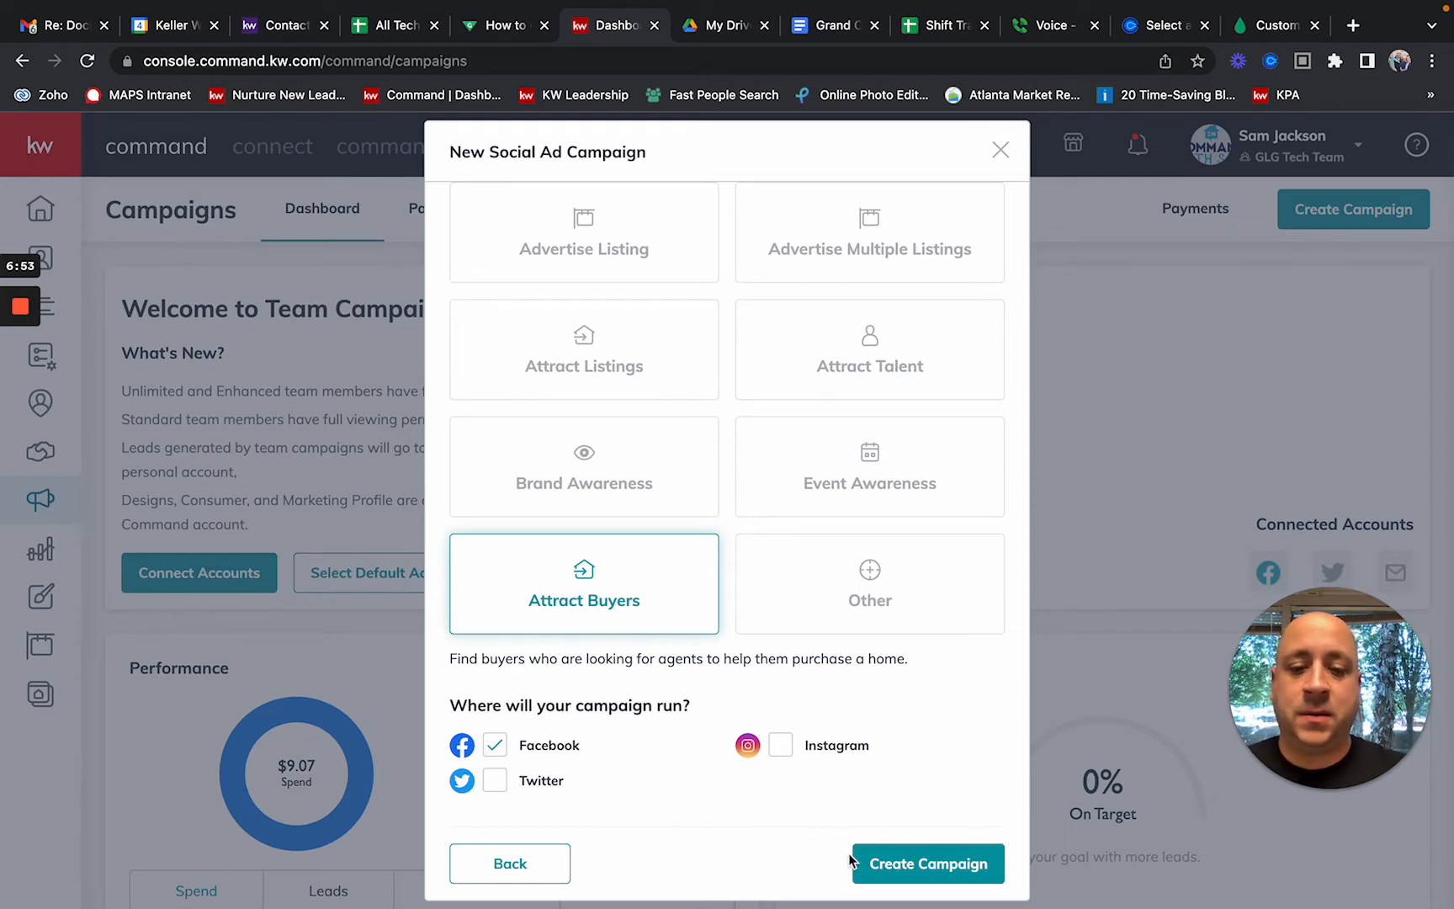
Step: Create the campaign, collapse the Text section, and review the 10-day, $3.00/day budget setup
{"action": "left_click", "coordinate": [899, 860]}
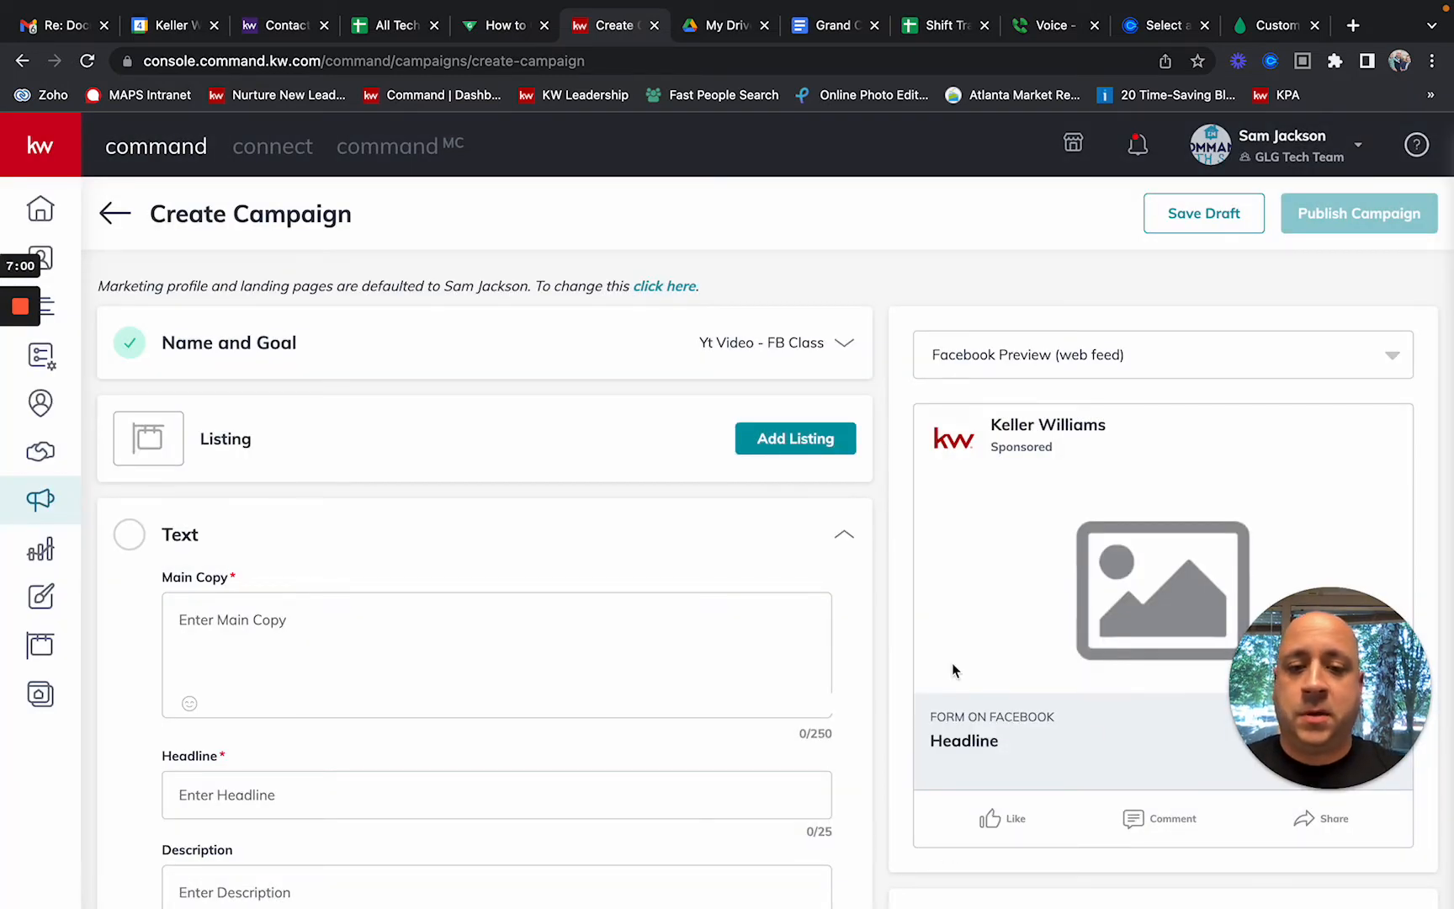
{"action": "left_click", "coordinate": [845, 538]}
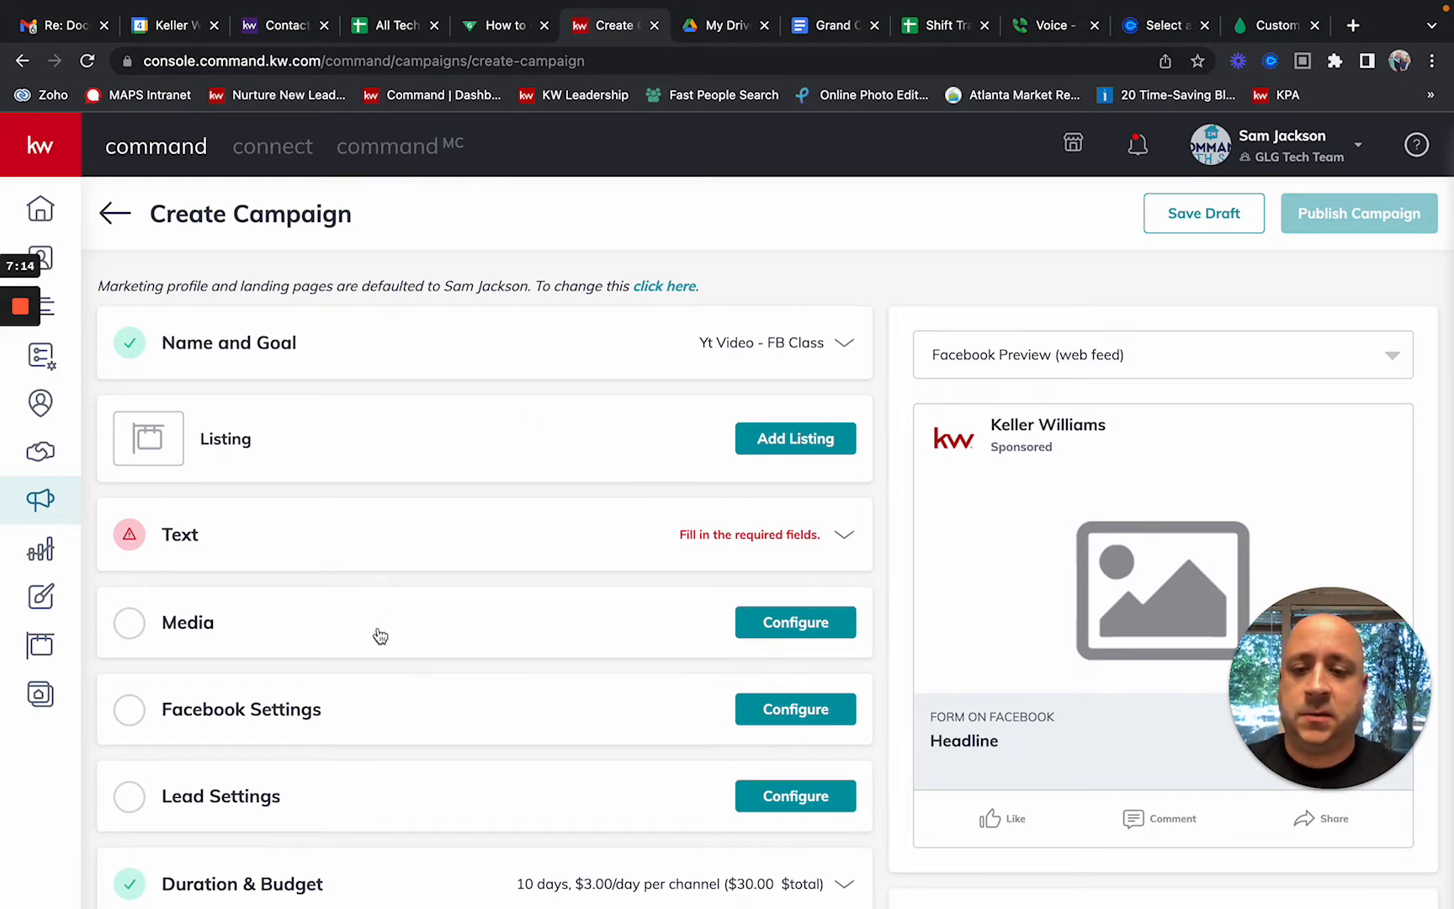
{"action": "scroll", "coordinate": [374, 707], "scroll_direction": "down", "scroll_amount": 1}
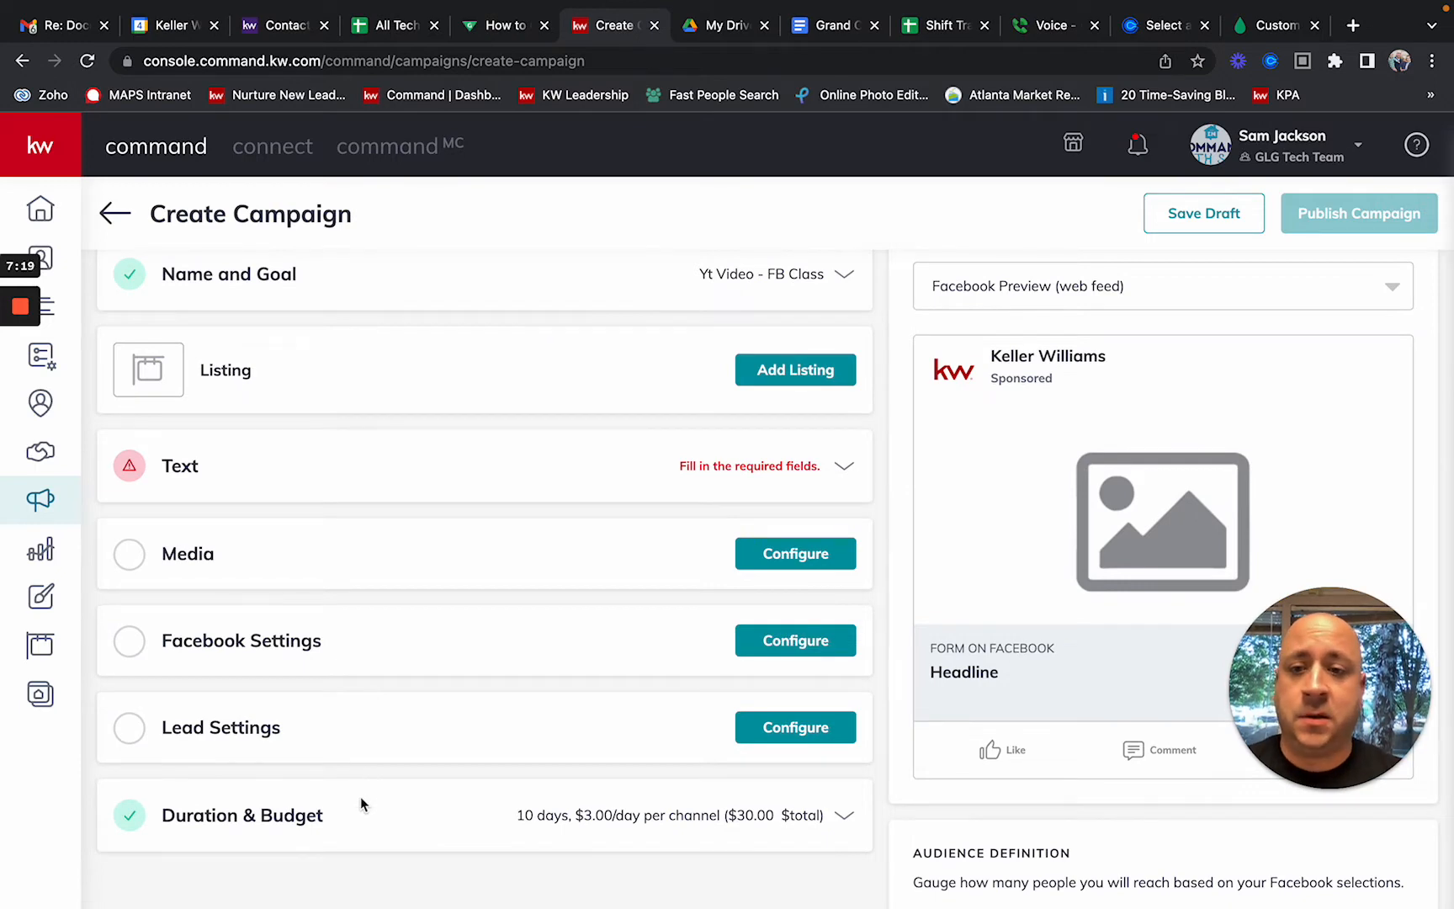
{"action": "scroll", "coordinate": [361, 796], "scroll_direction": "up", "scroll_amount": 1}
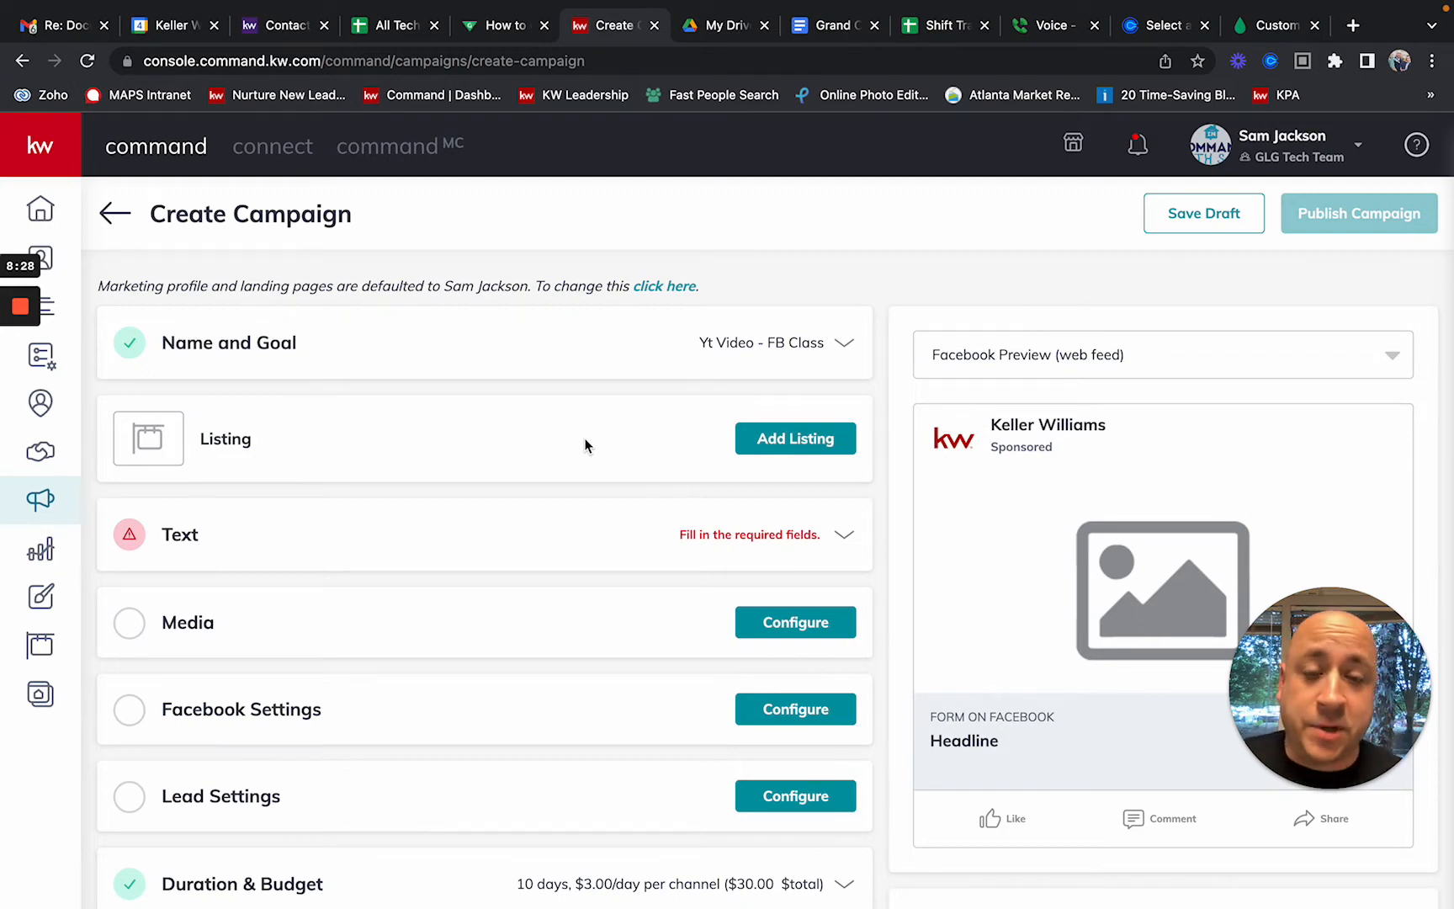
Step: Open the listing search with All Listings shown and Listing Agent as the search field
{"action": "left_click", "coordinate": [798, 450]}
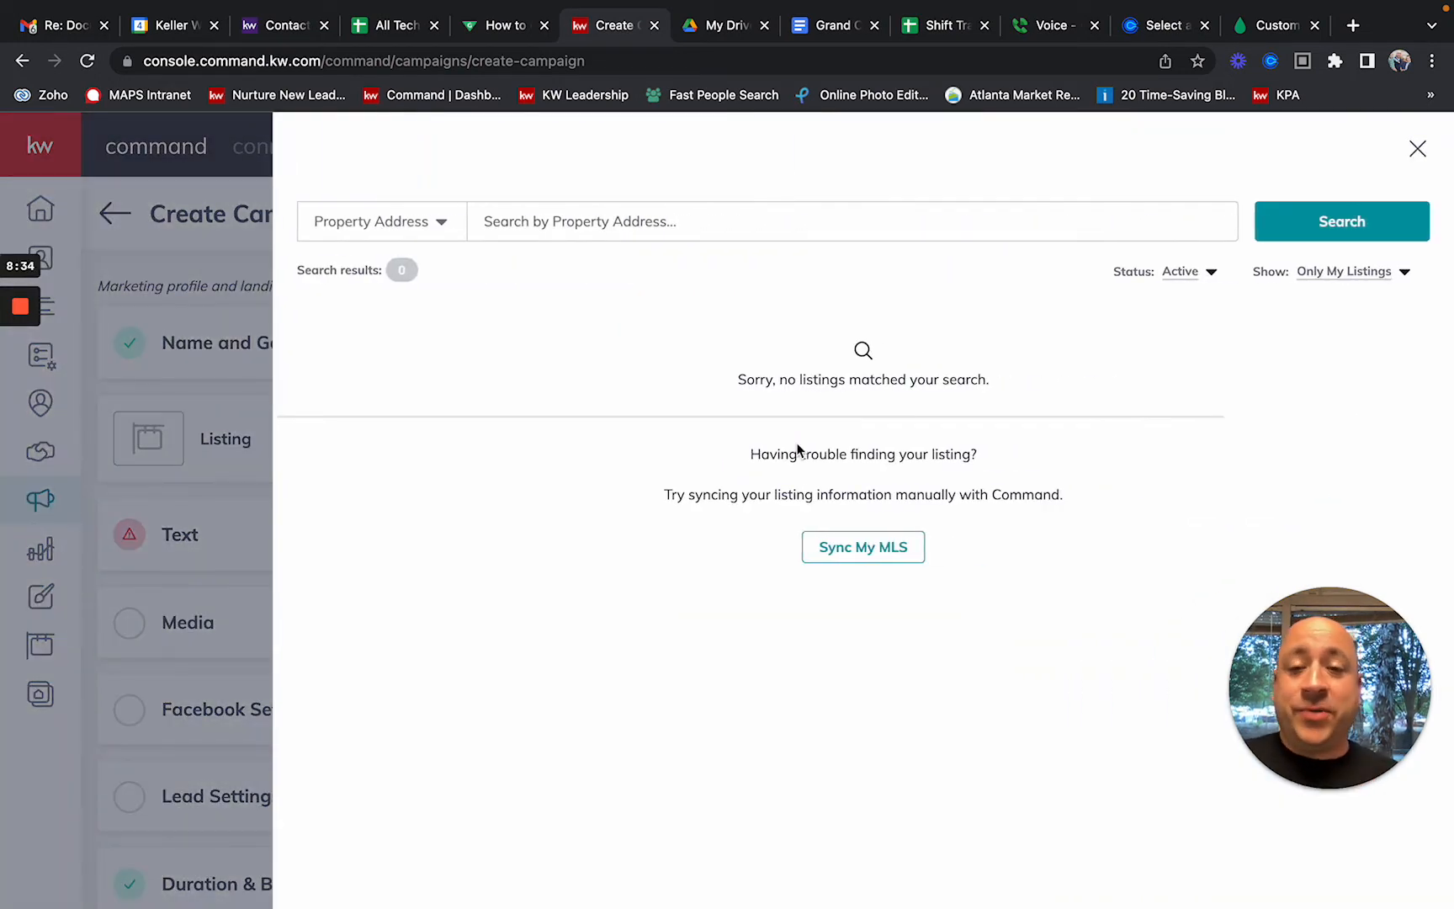
{"action": "left_click", "coordinate": [1346, 280]}
{"action": "left_click", "coordinate": [1338, 316]}
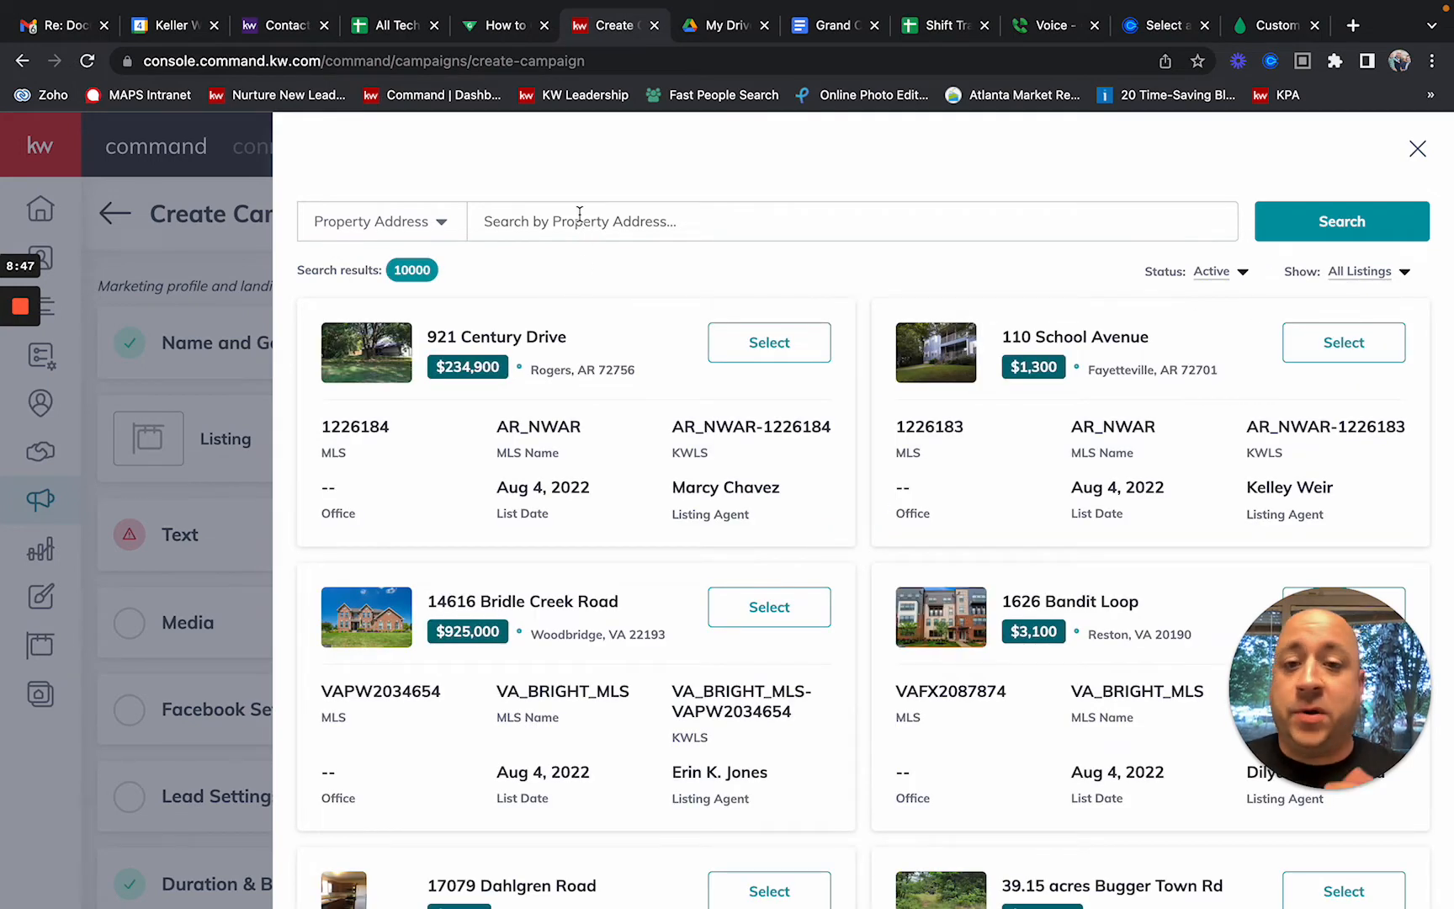
{"action": "left_click", "coordinate": [446, 223]}
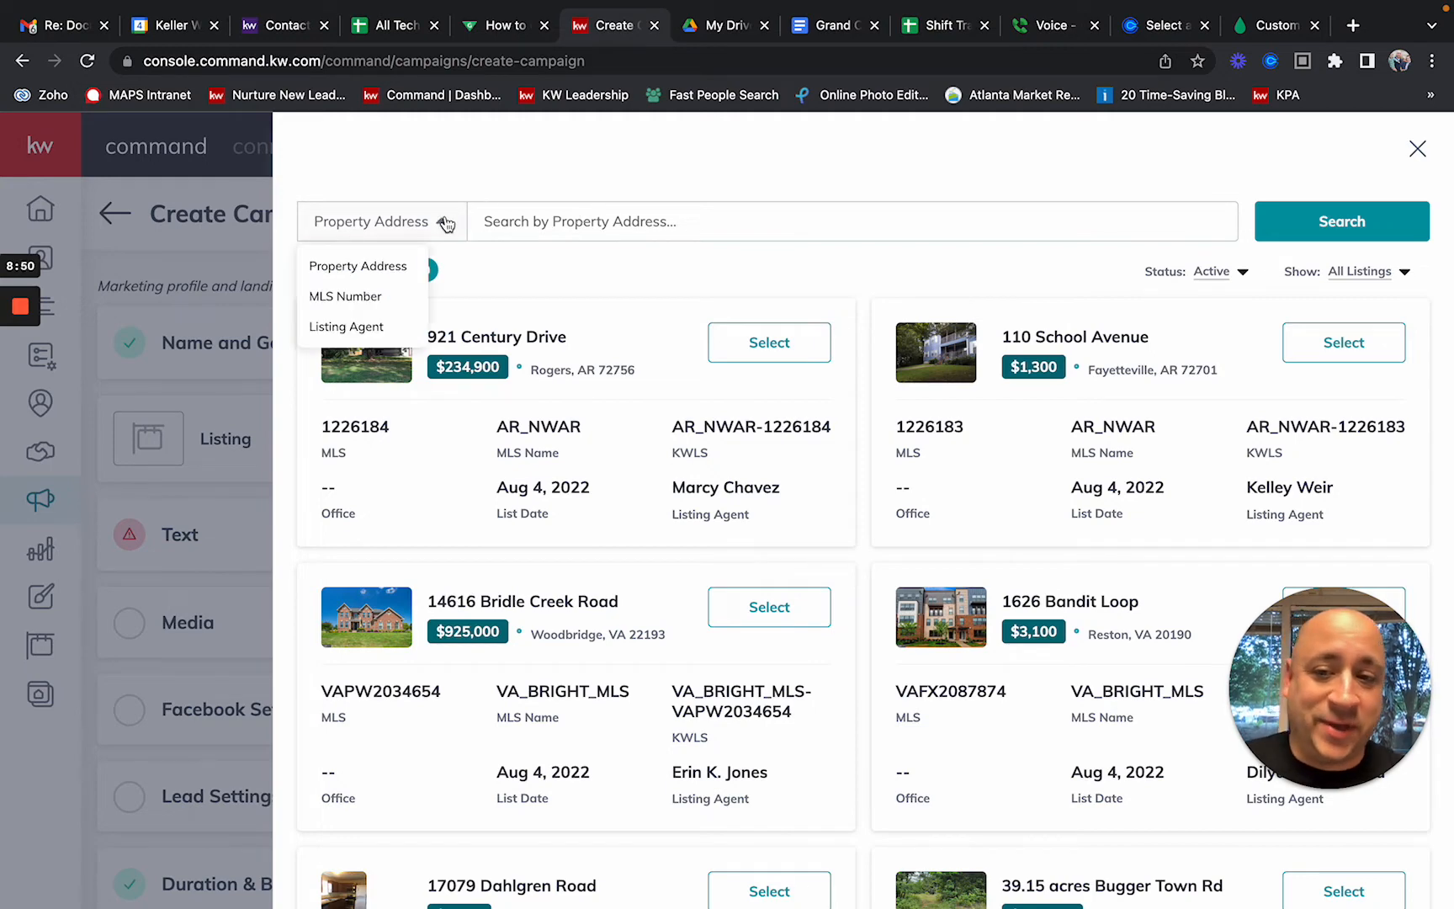
{"action": "left_click", "coordinate": [341, 328]}
Step: Enter the team's company name as listing agent and browse the 7381 active results
{"action": "left_click", "coordinate": [536, 221]}
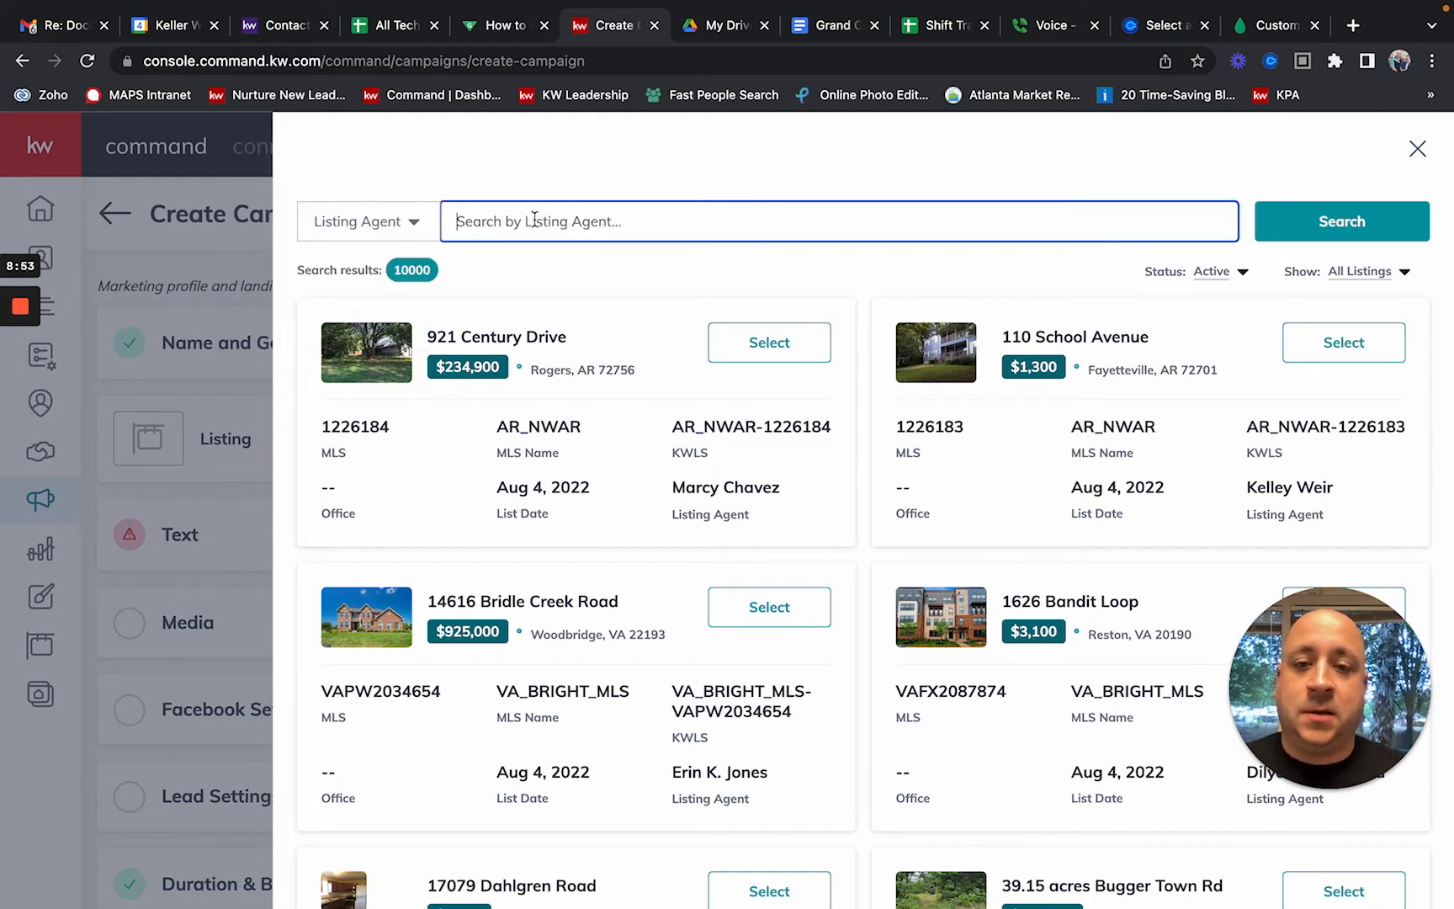
{"action": "type", "text": "The Pte"}
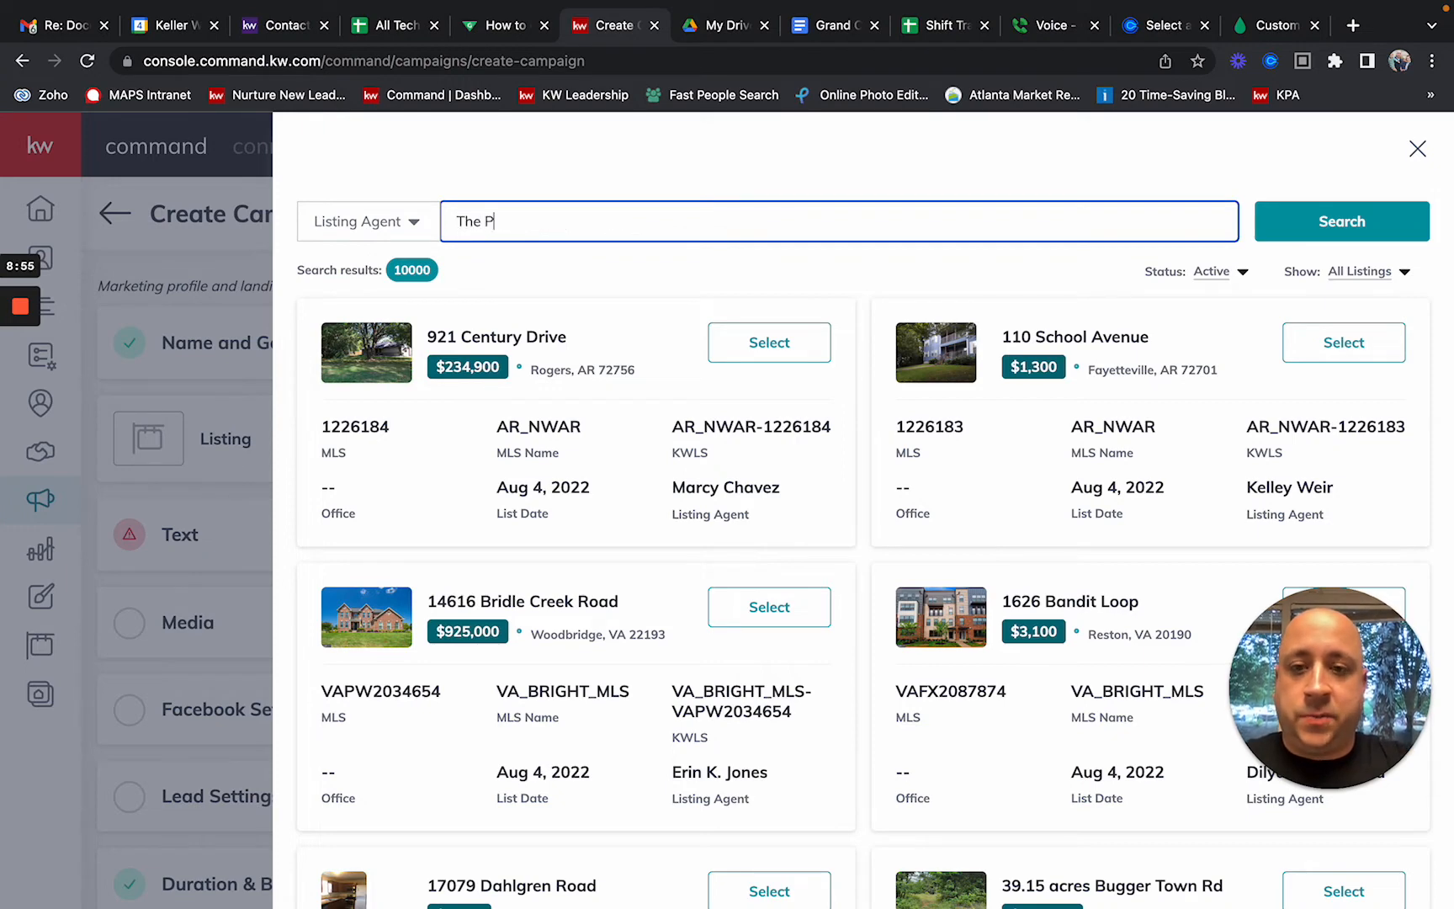
{"action": "key", "text": "BackSpace"}
{"action": "key", "text": "BackSpace"}
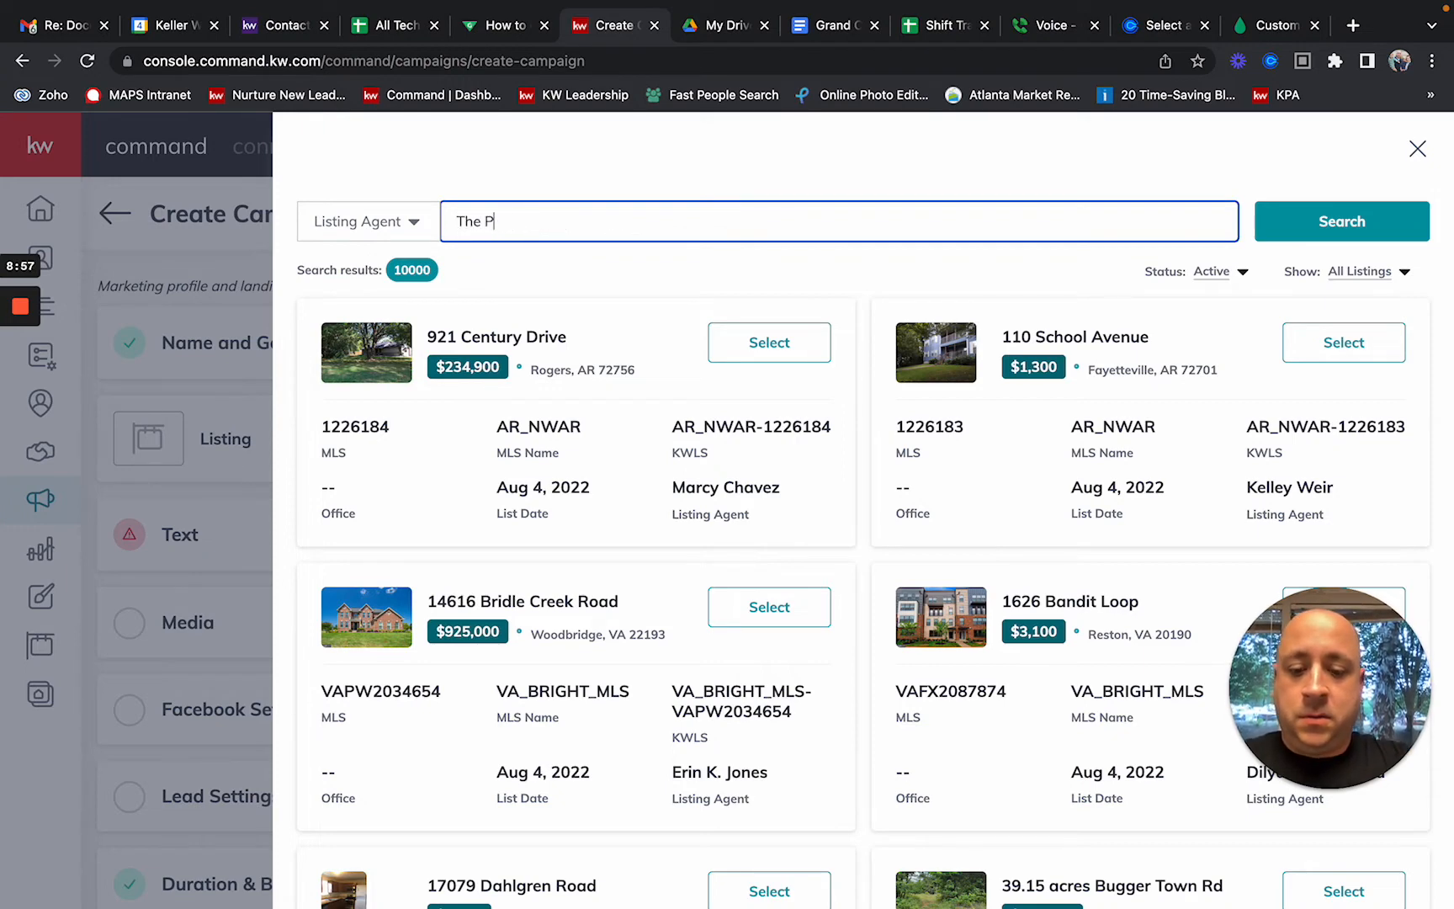
{"action": "type", "text": "eters "}
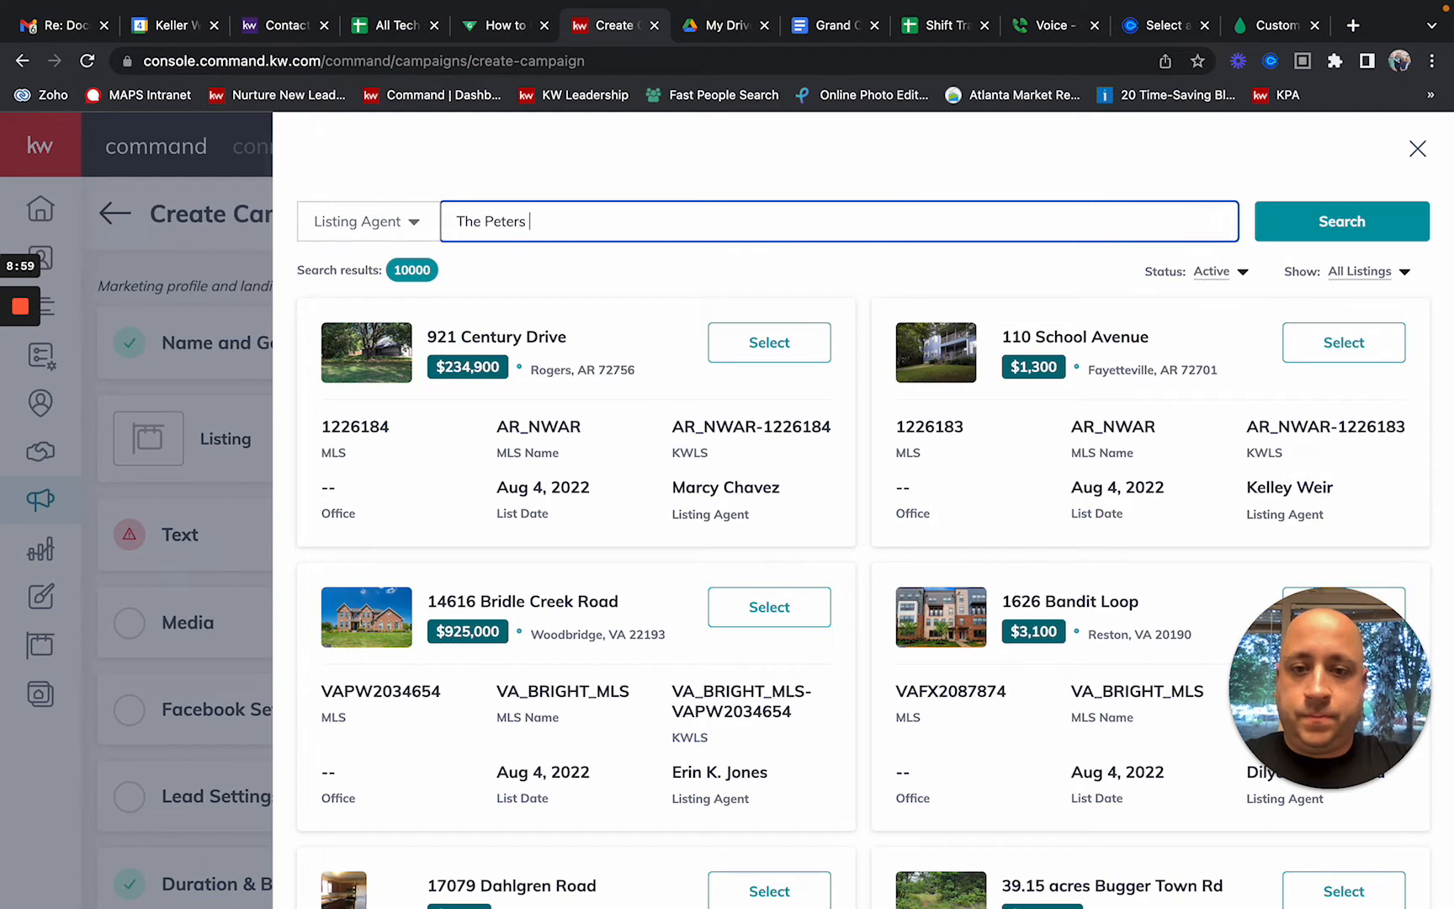
{"action": "type", "text": "Company"}
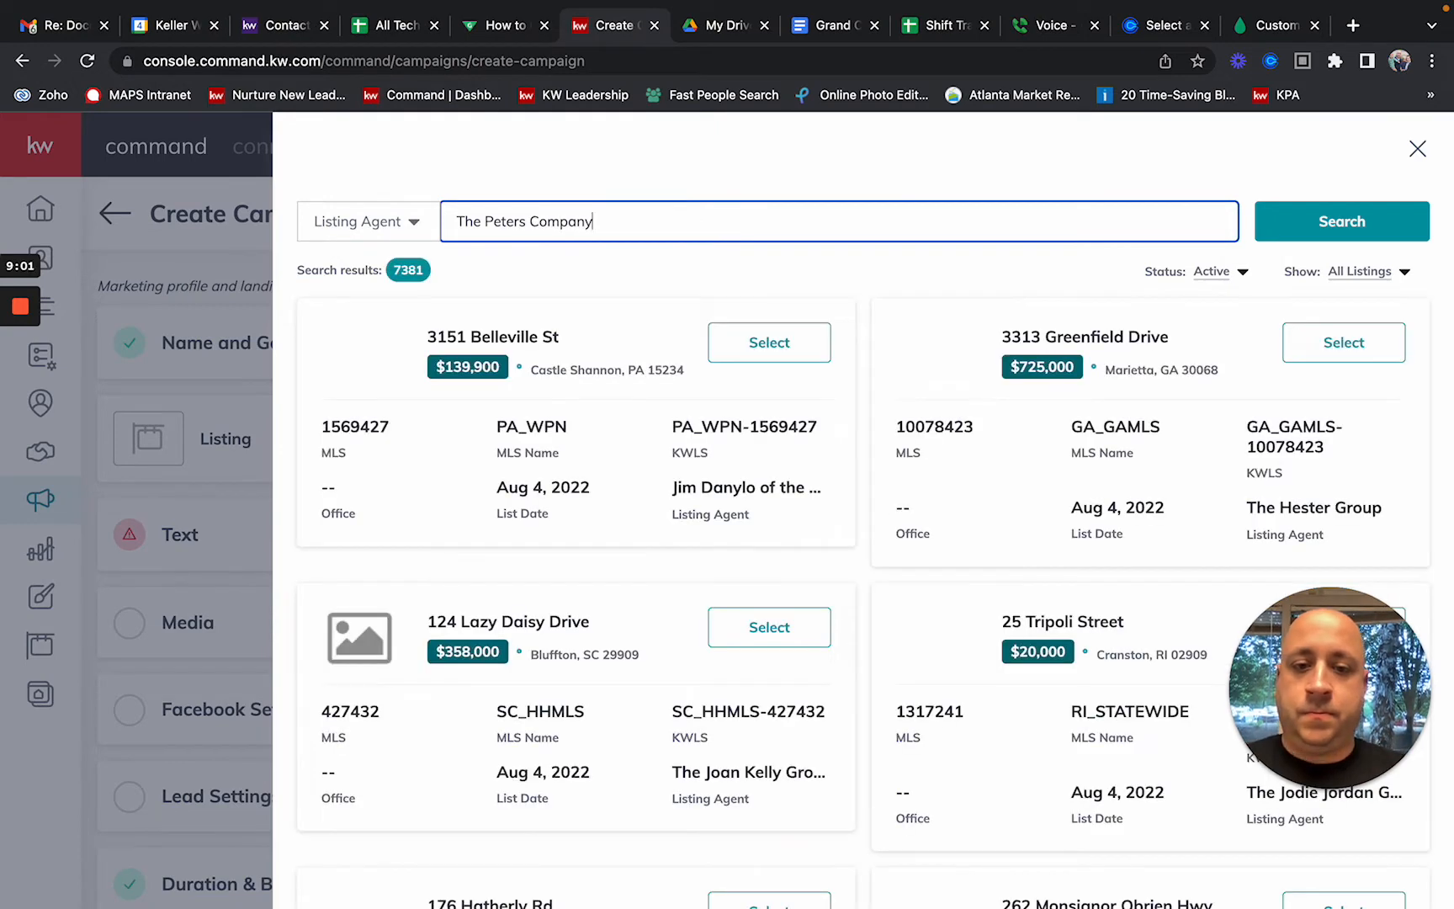
{"action": "left_click", "coordinate": [527, 224]}
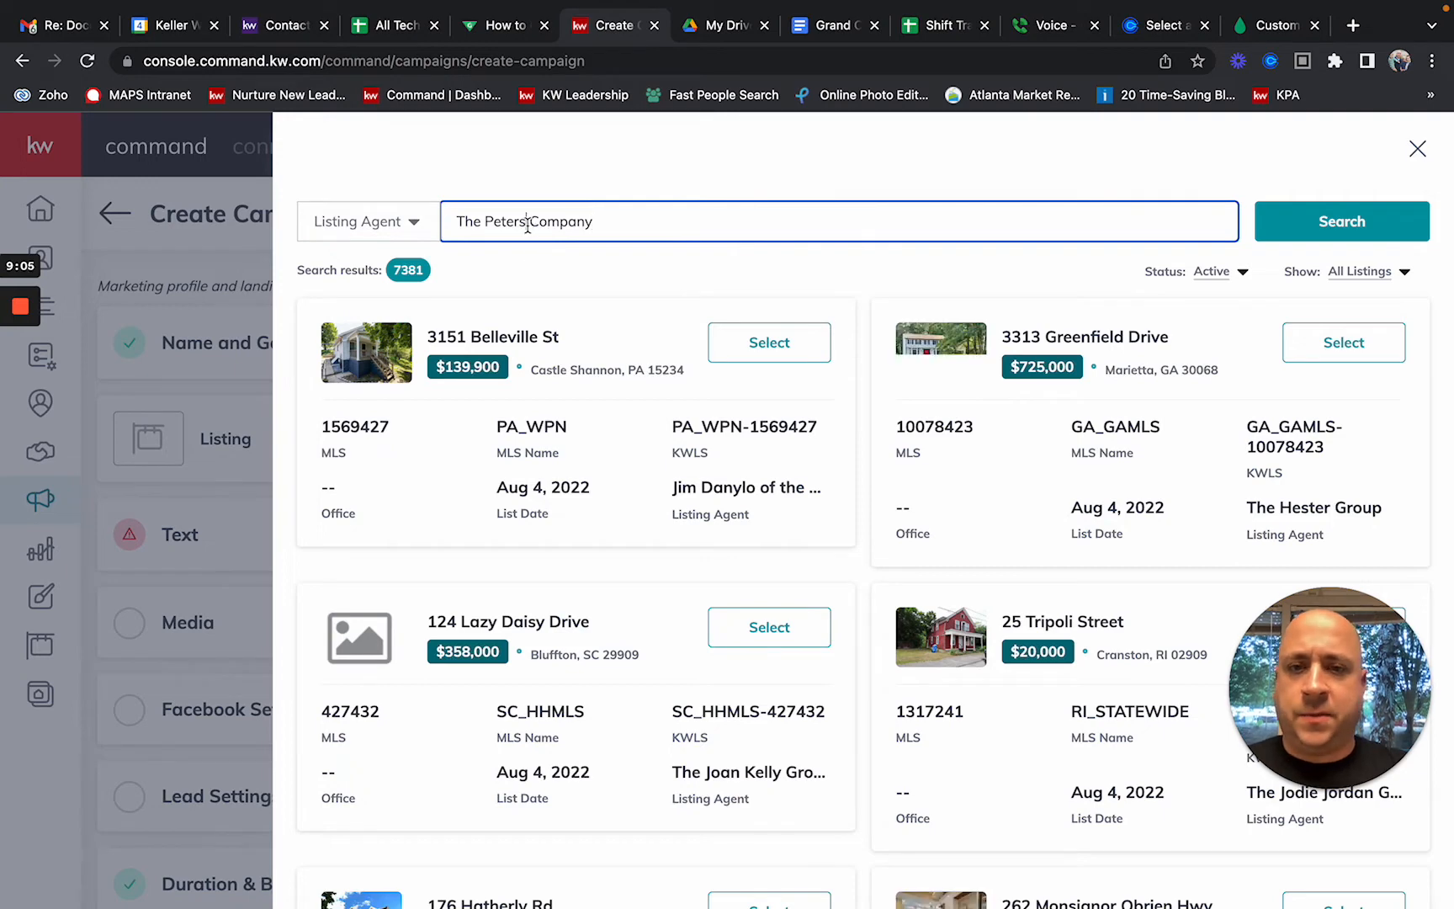
{"action": "key", "text": "BackSpace"}
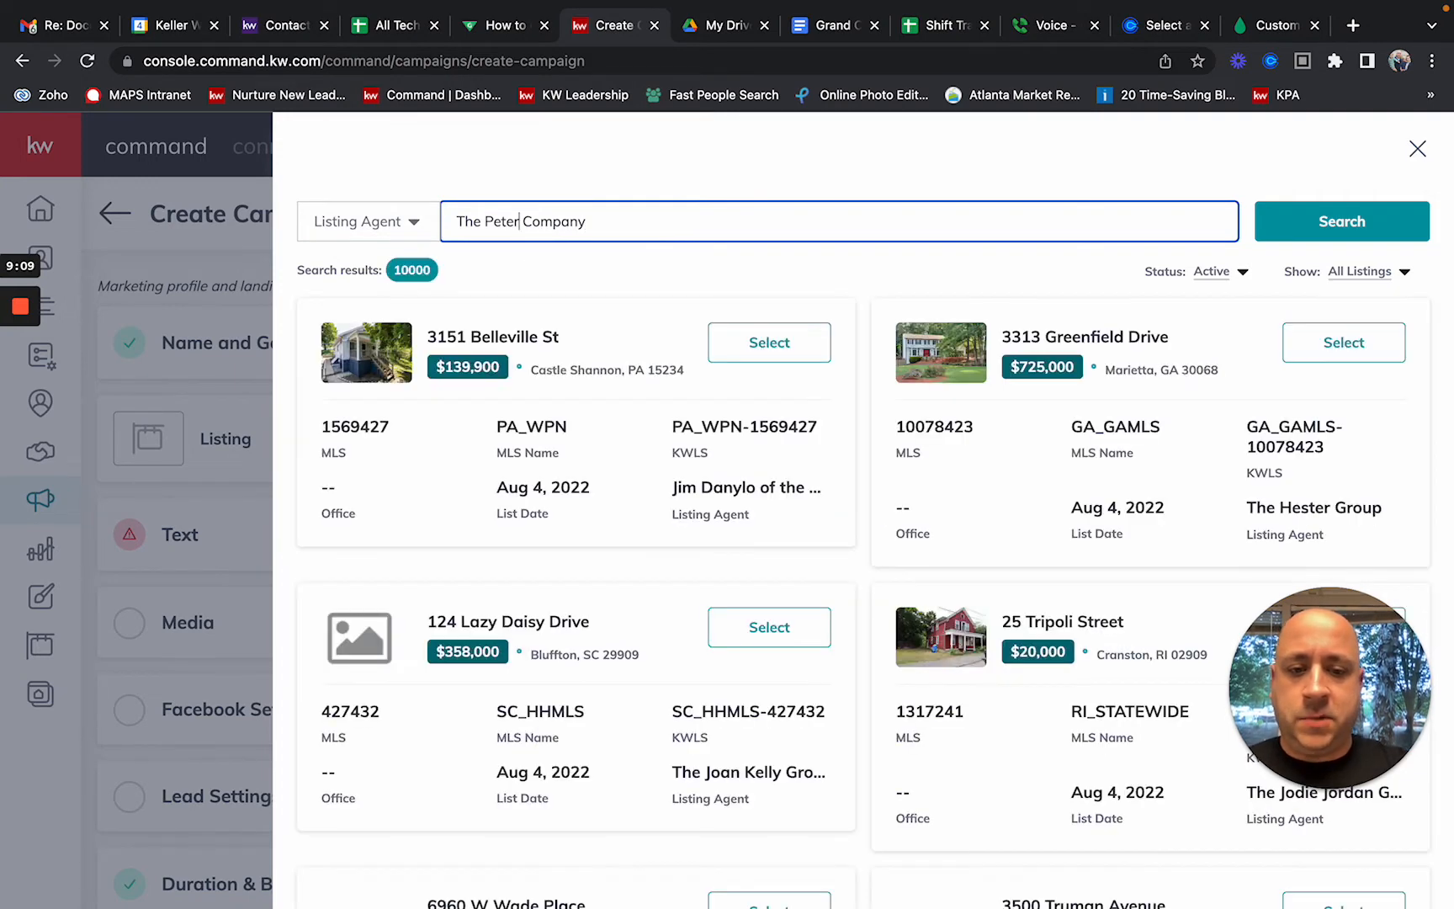
{"action": "type", "text": "s"}
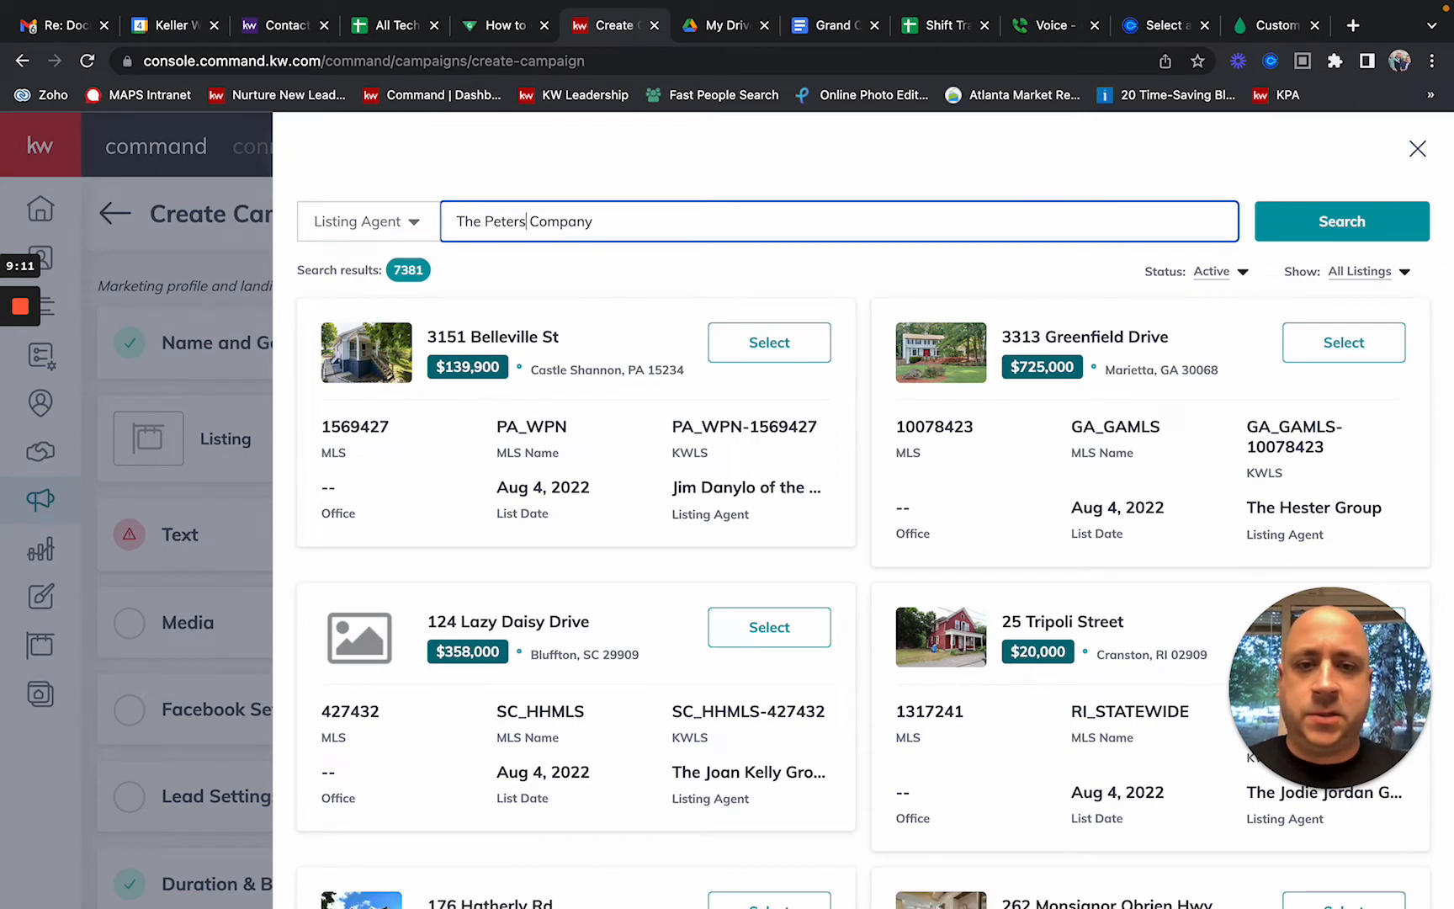
{"action": "scroll", "coordinate": [758, 364], "scroll_direction": "down", "scroll_amount": 5}
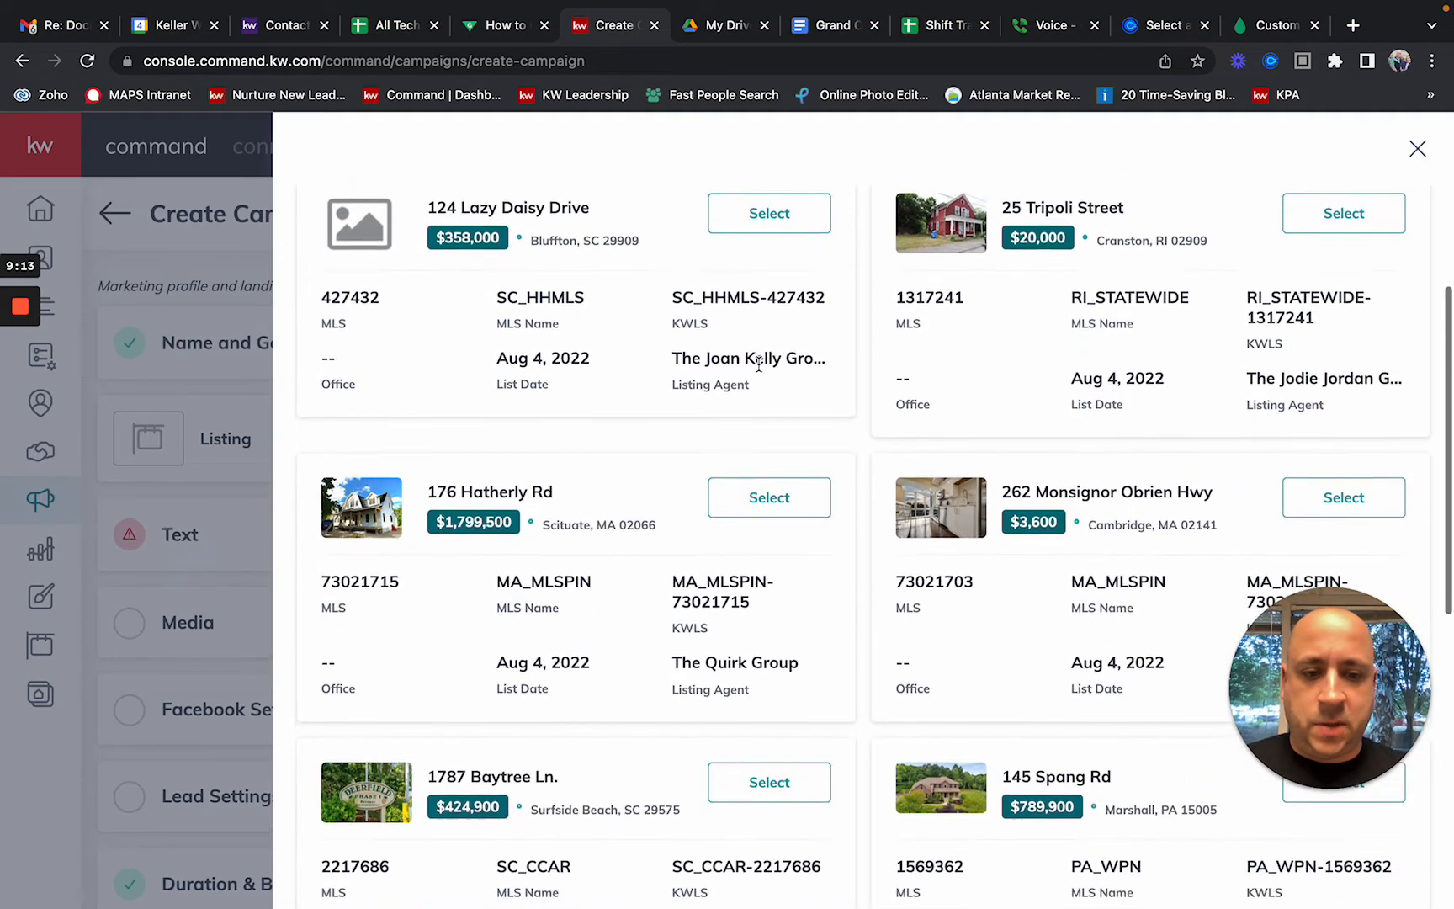
{"action": "scroll", "coordinate": [758, 363], "scroll_direction": "down", "scroll_amount": 8}
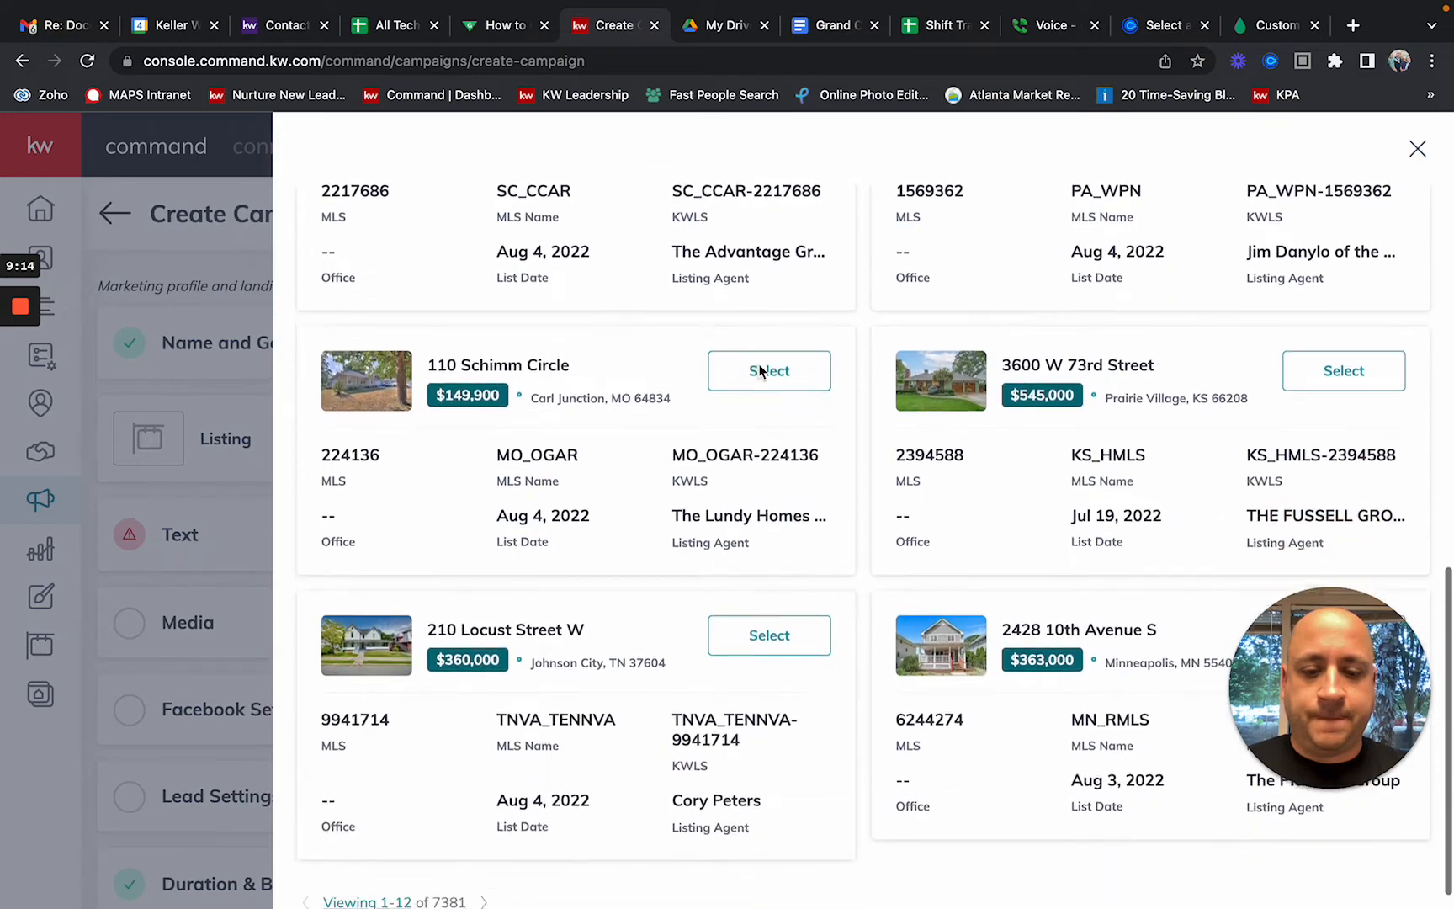
{"action": "scroll", "coordinate": [760, 370], "scroll_direction": "up", "scroll_amount": 10}
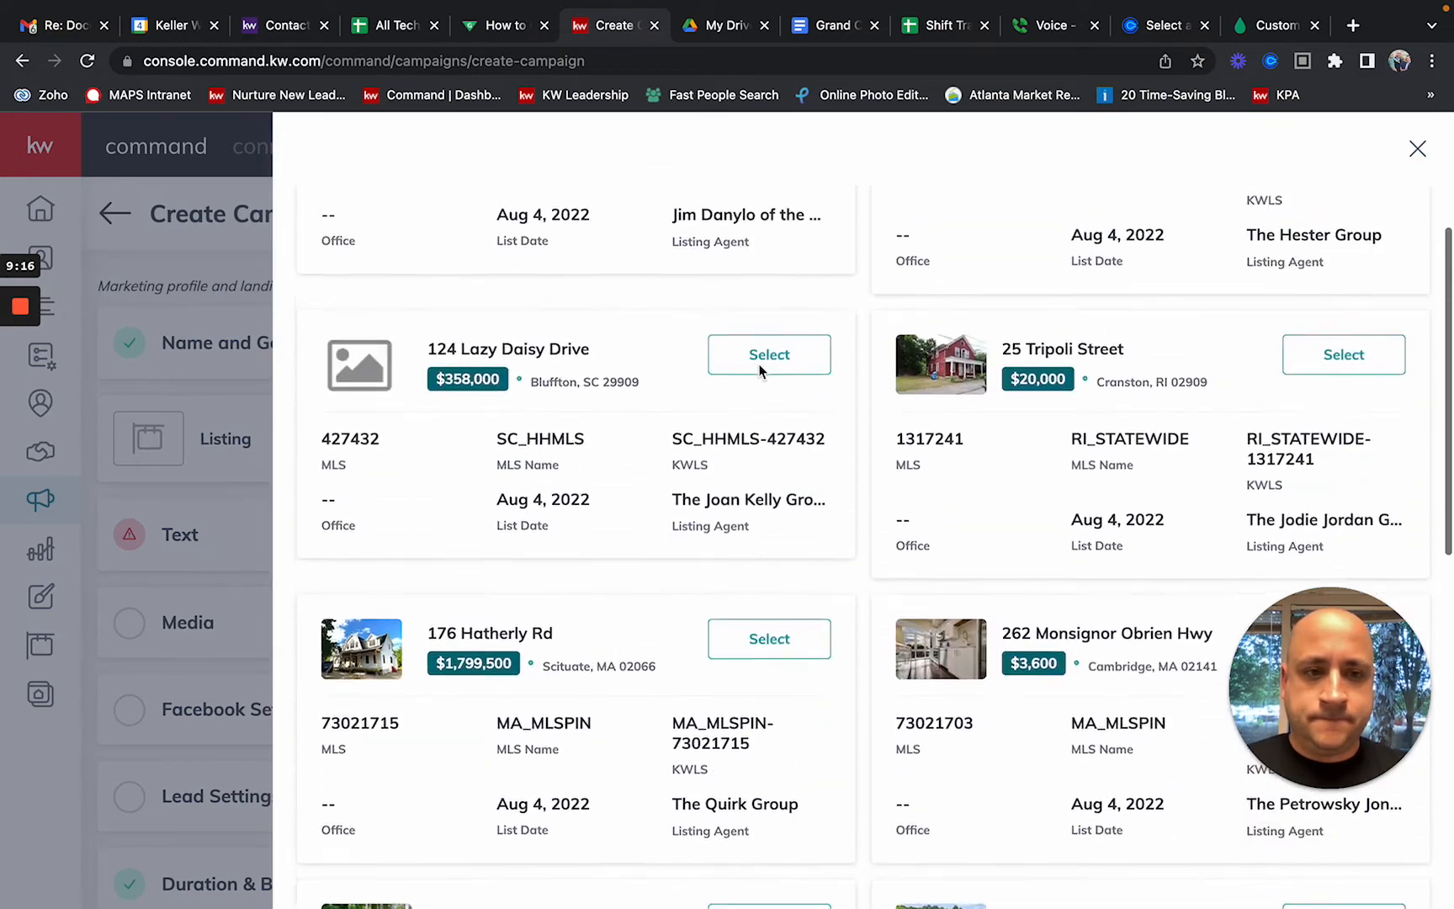
{"action": "scroll", "coordinate": [760, 371], "scroll_direction": "up", "scroll_amount": 4}
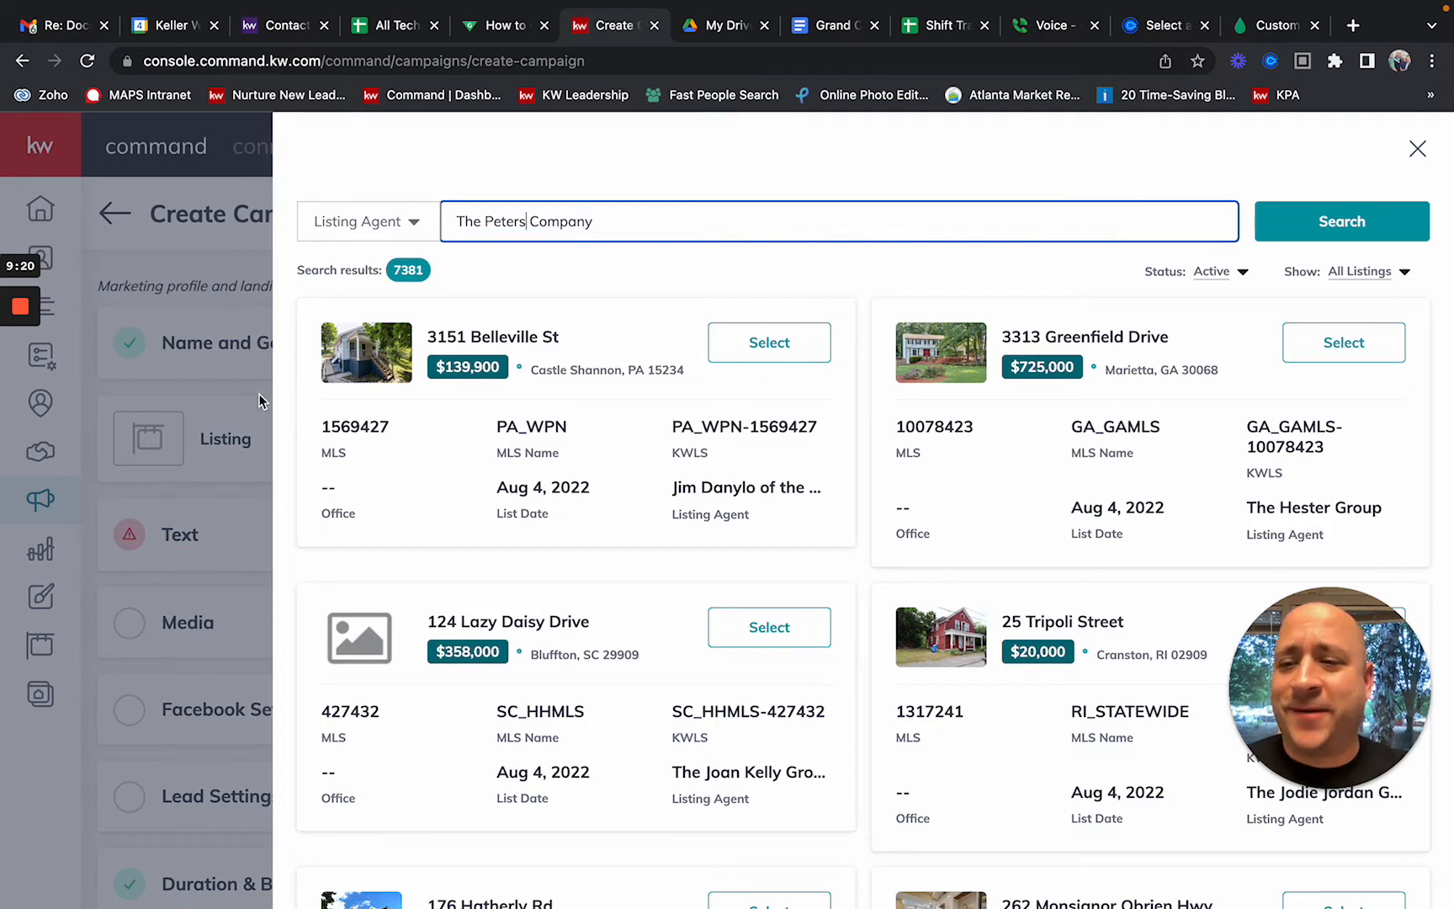
{"action": "mouse_move", "coordinate": [19, 343]}
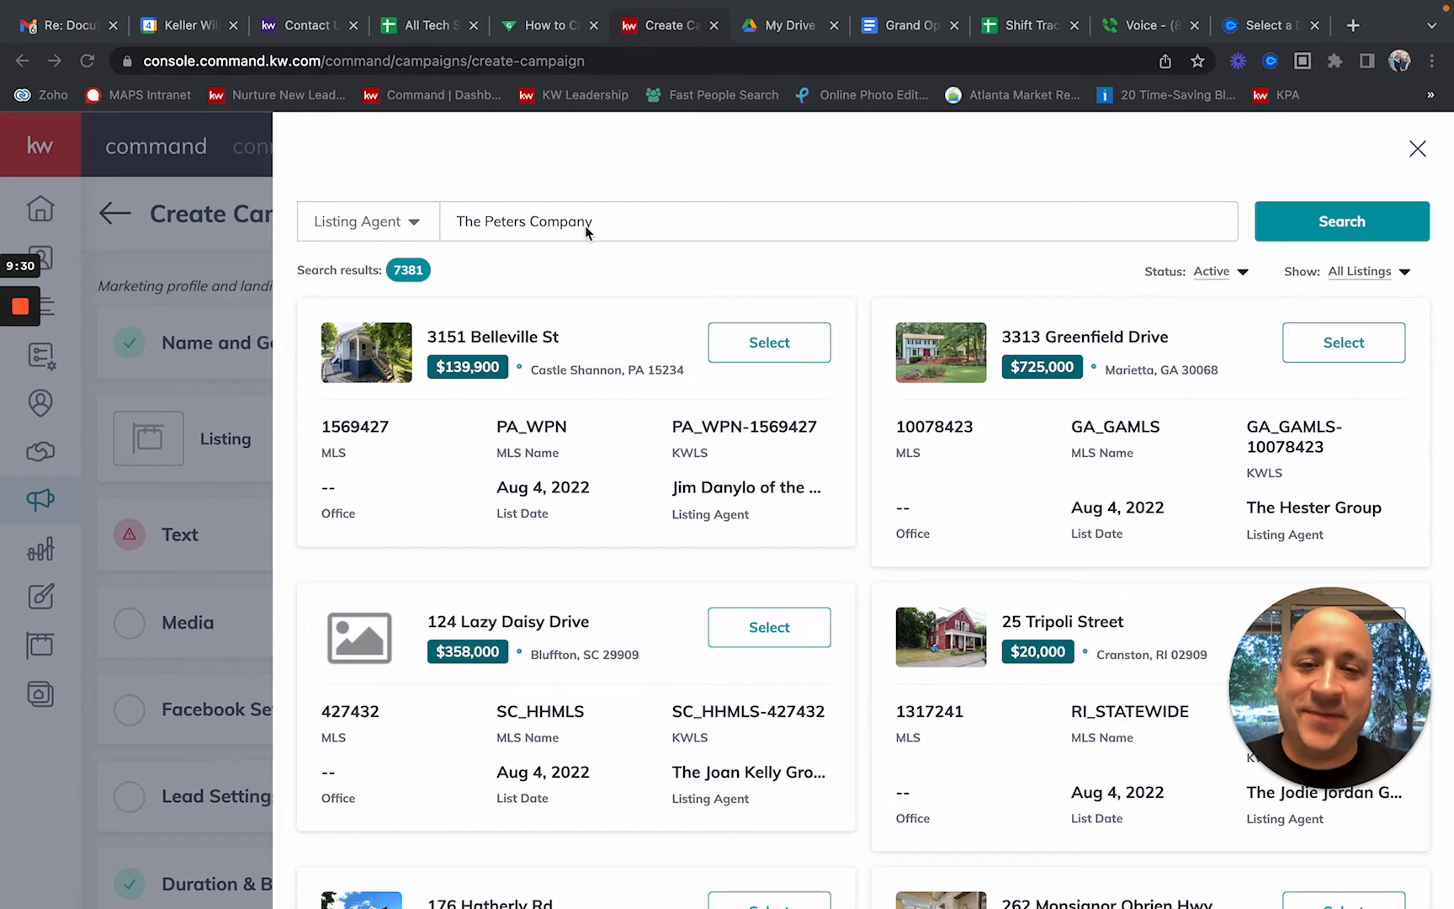
{"action": "left_click", "coordinate": [411, 223]}
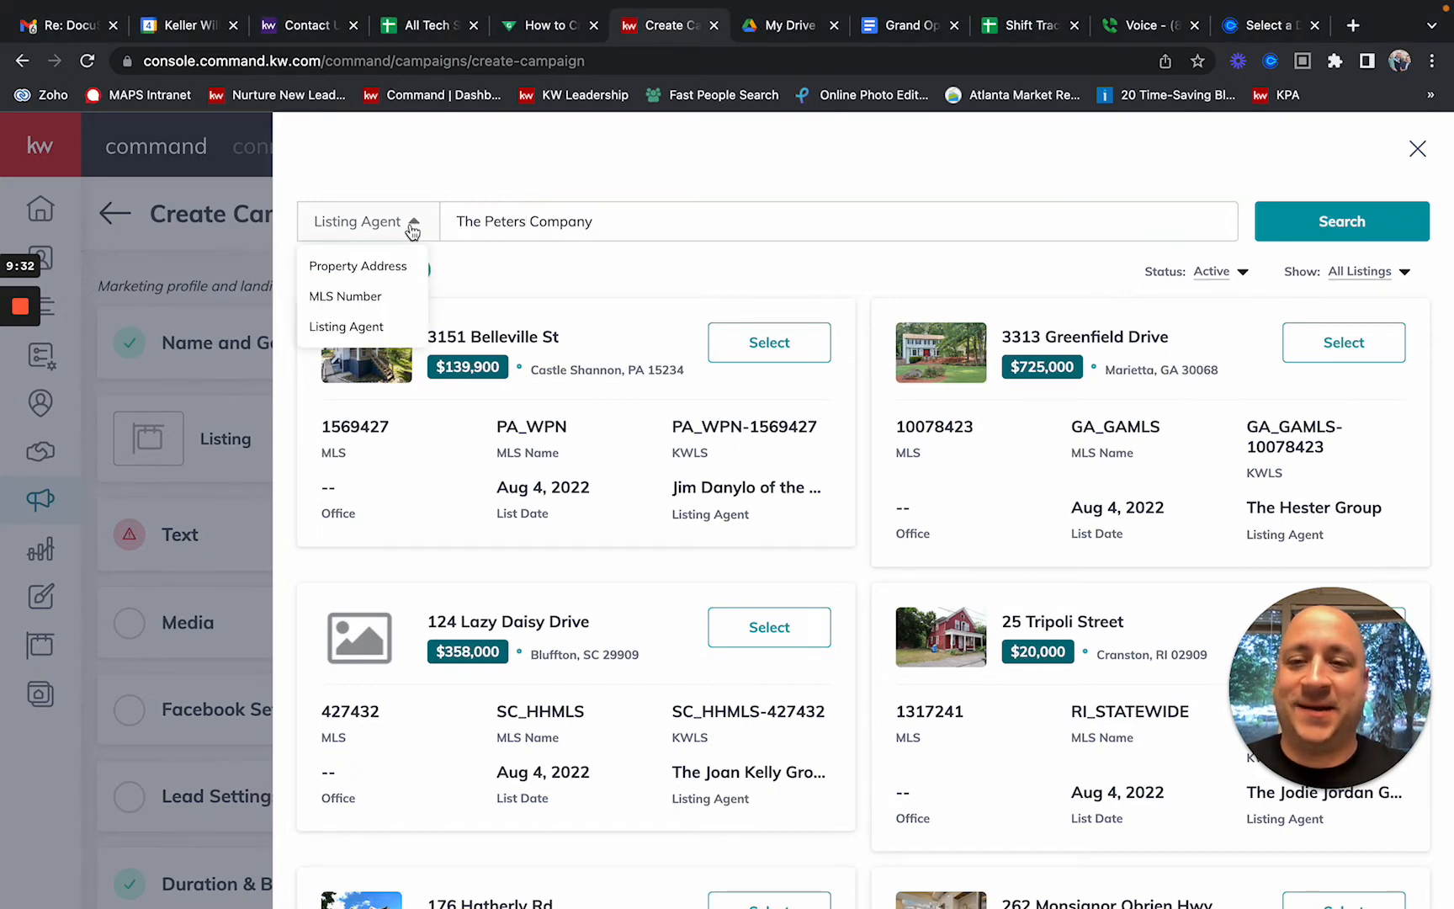
{"action": "left_click", "coordinate": [403, 266]}
{"action": "triple_click", "coordinate": [577, 215]}
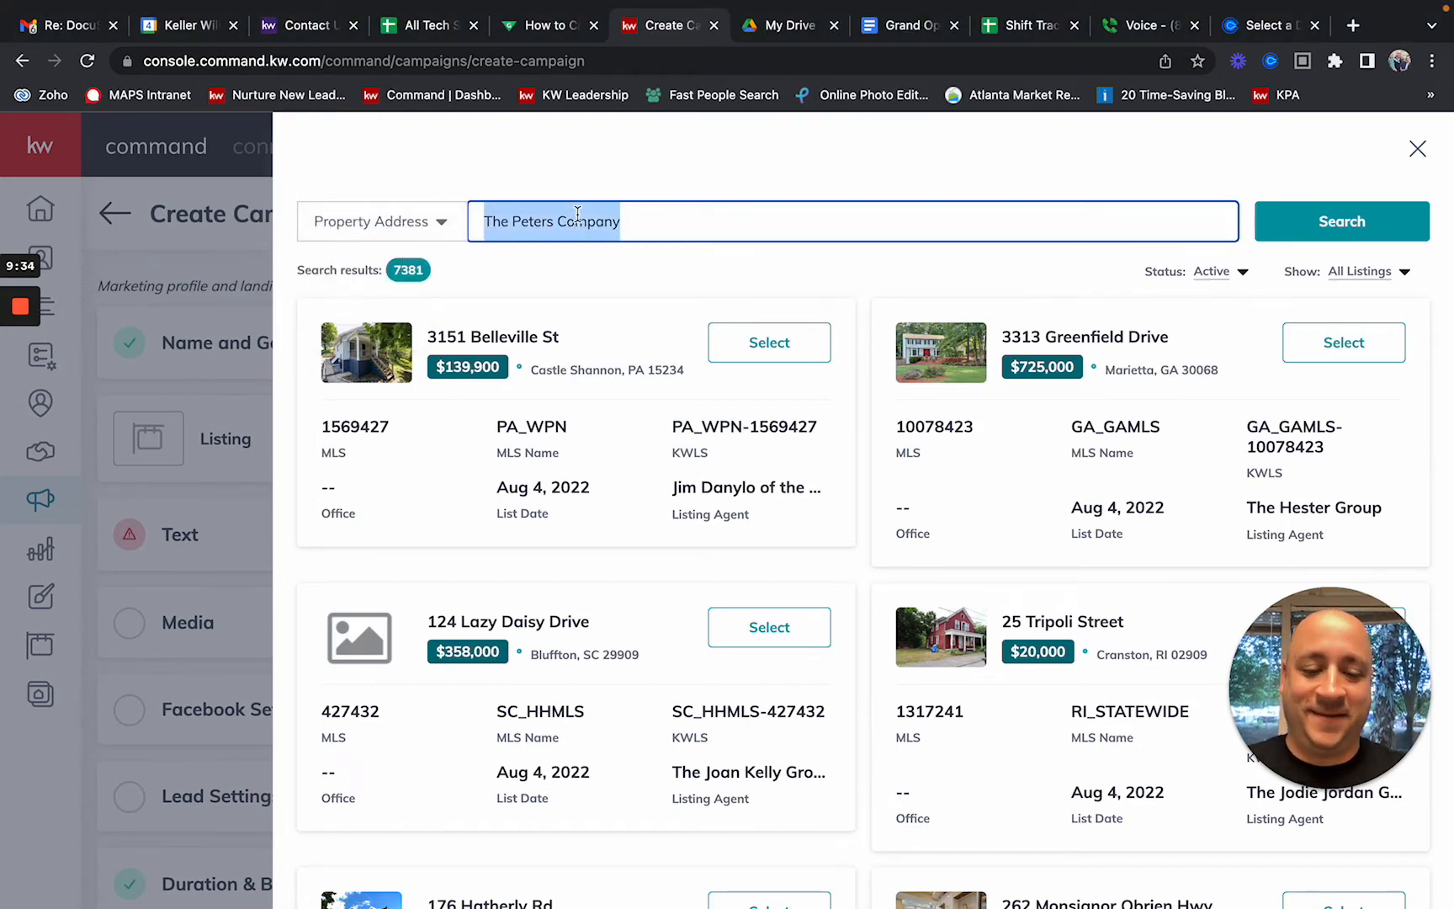
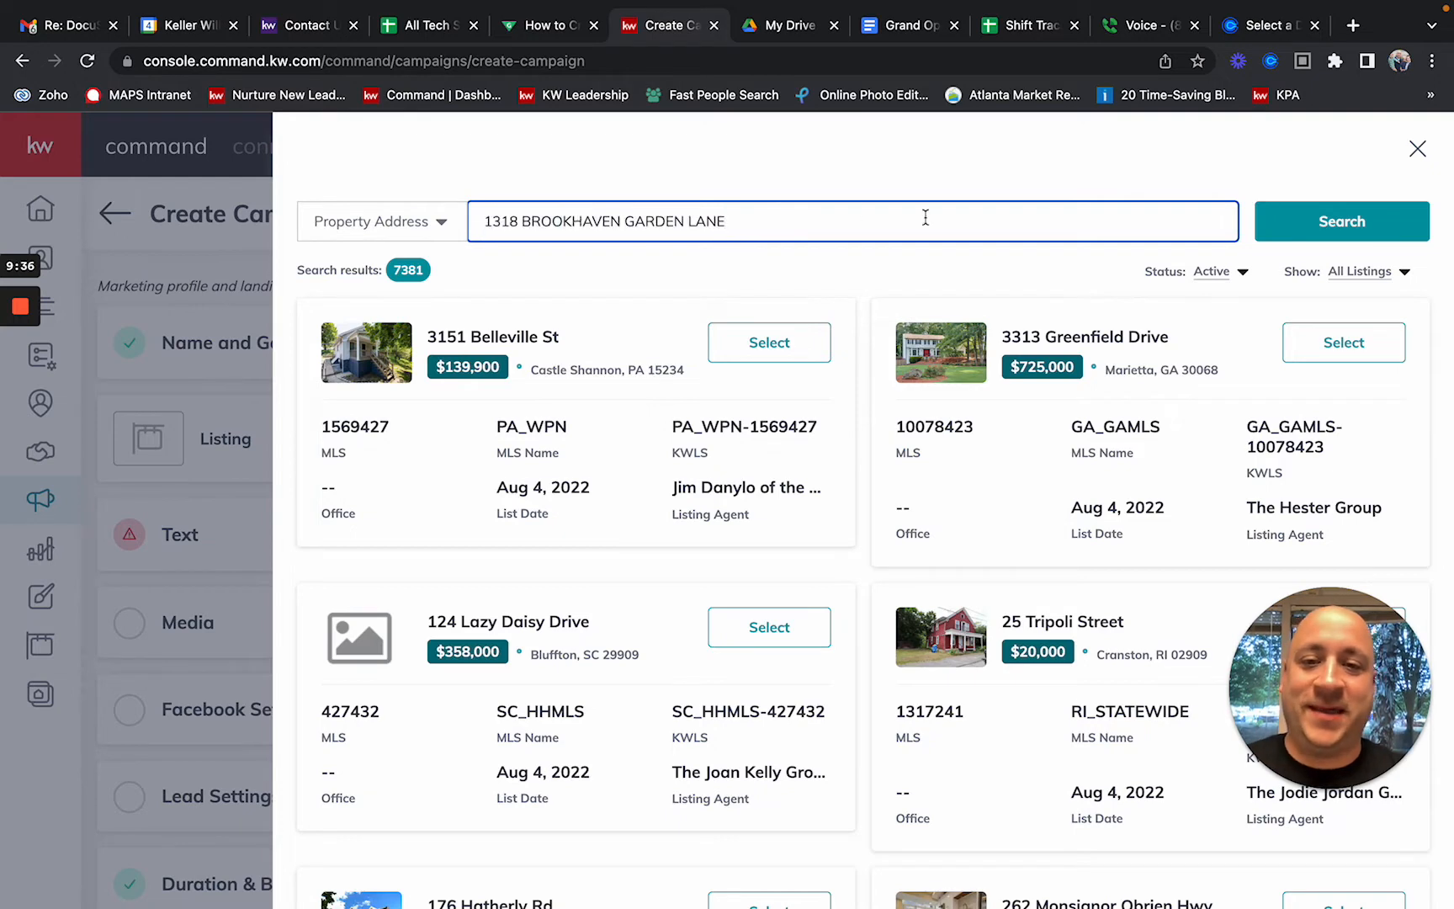
{"action": "left_click", "coordinate": [1344, 225]}
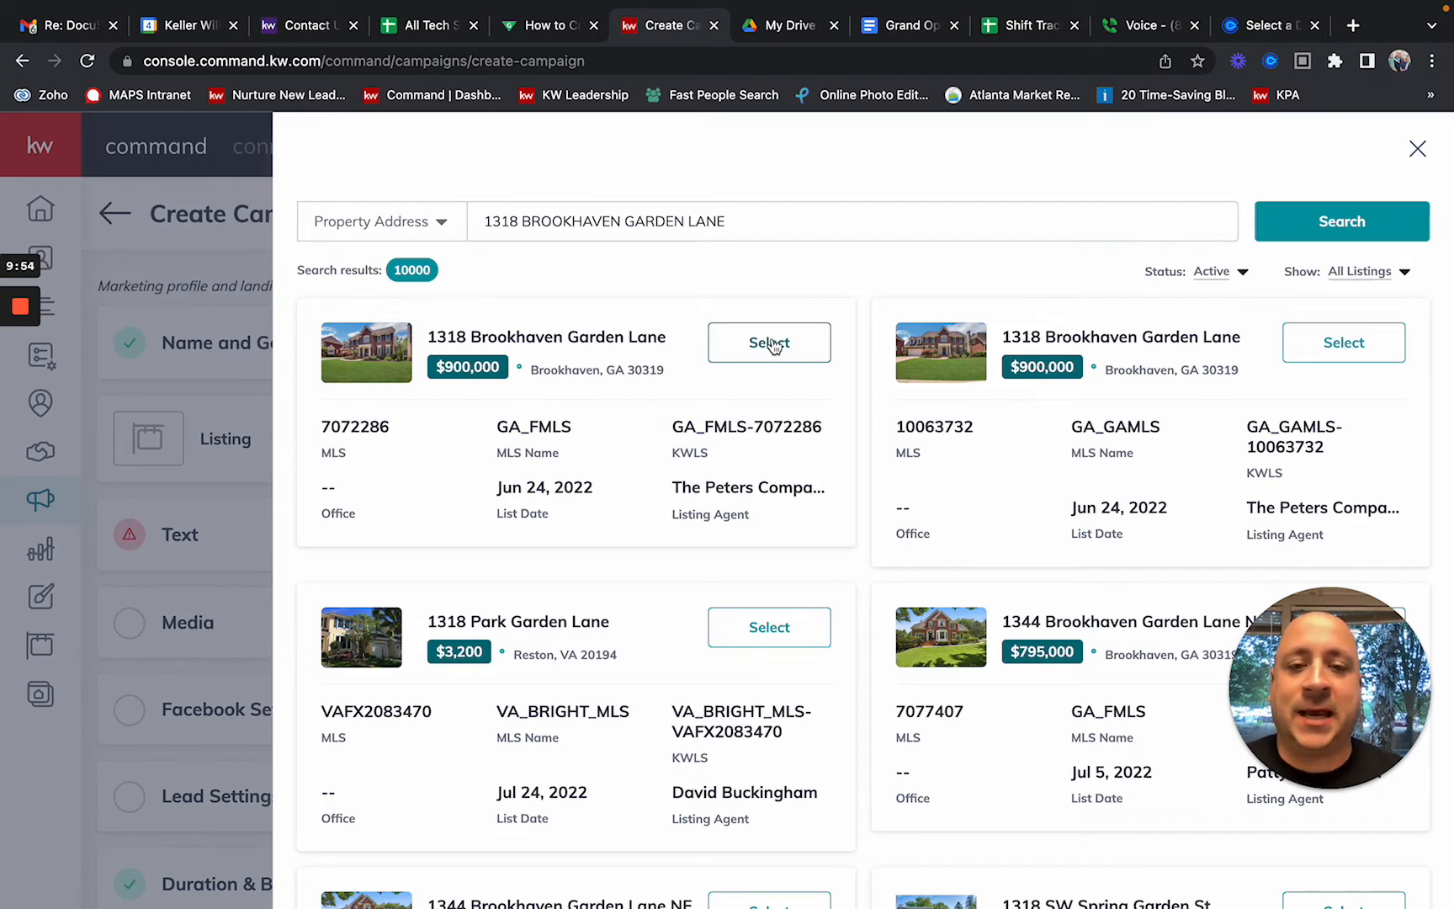
{"action": "left_click", "coordinate": [771, 343]}
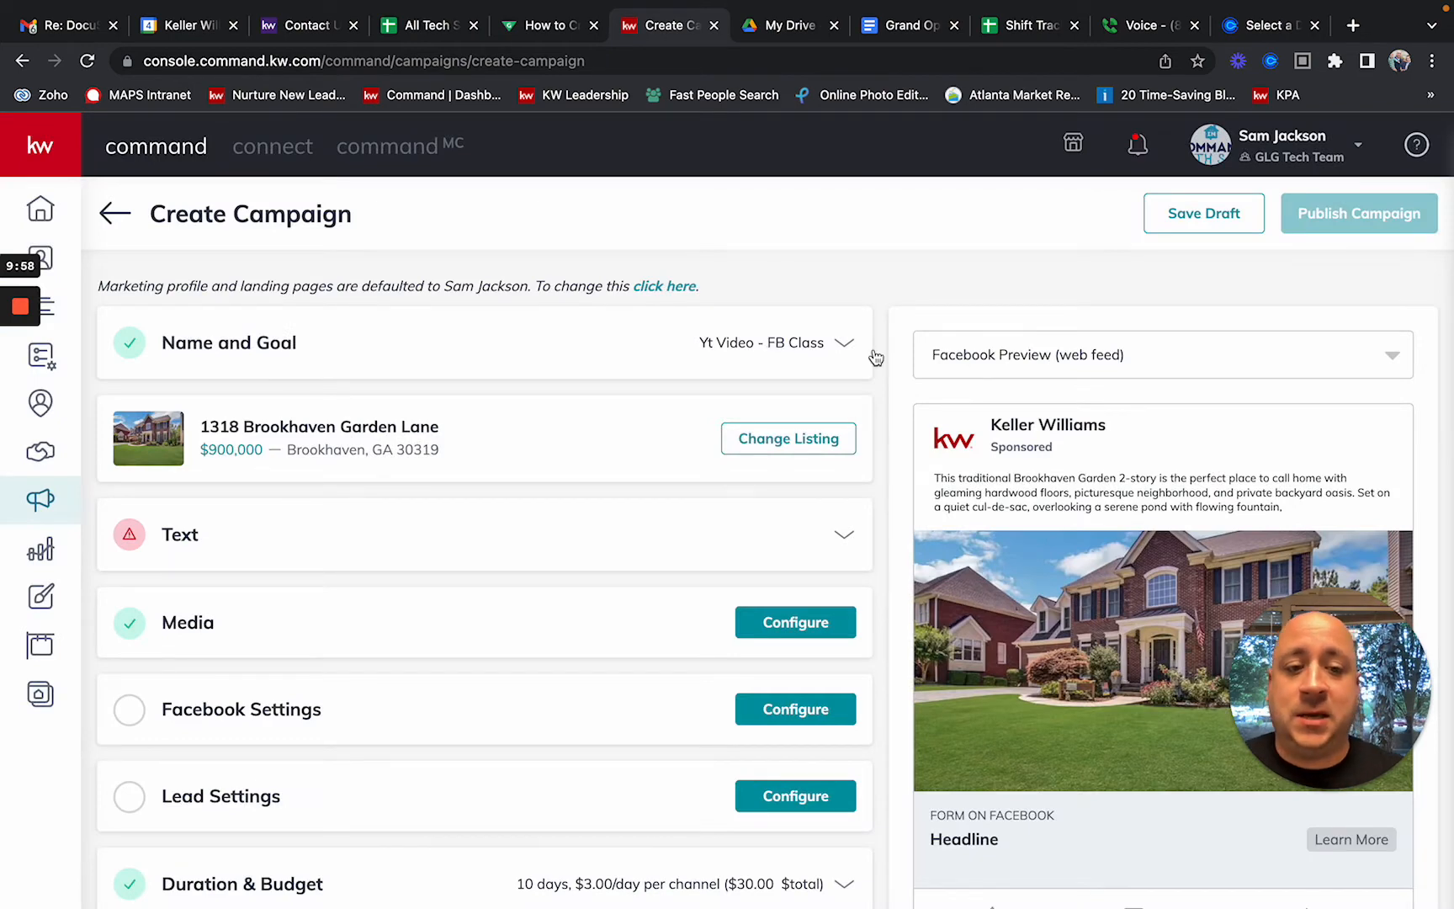
{"action": "mouse_move", "coordinate": [1289, 635]}
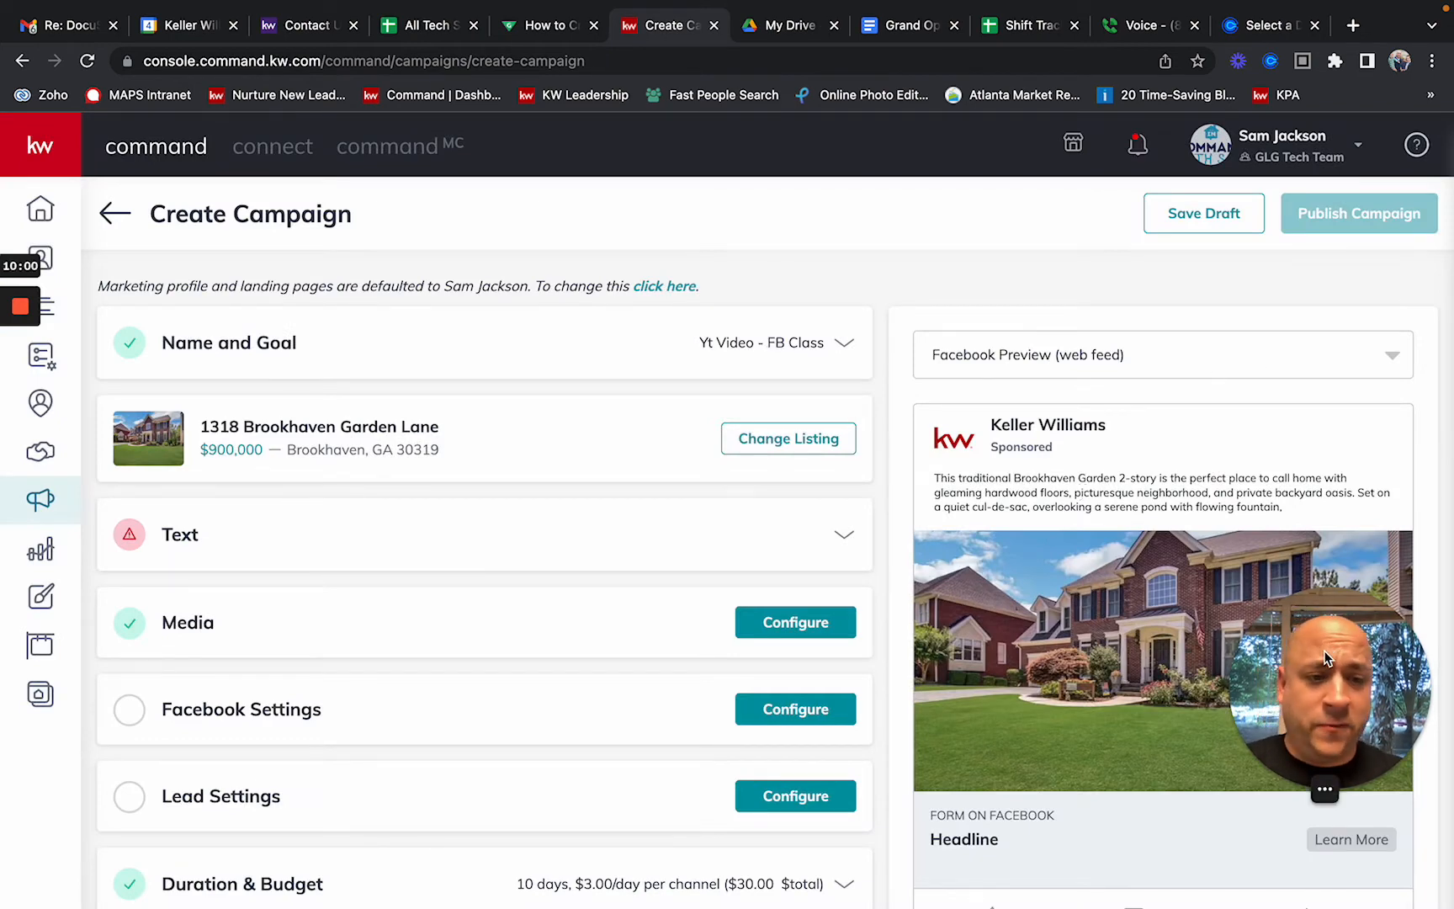
{"action": "left_click_drag", "start_coordinate": [1325, 658], "coordinate": [69, 749]}
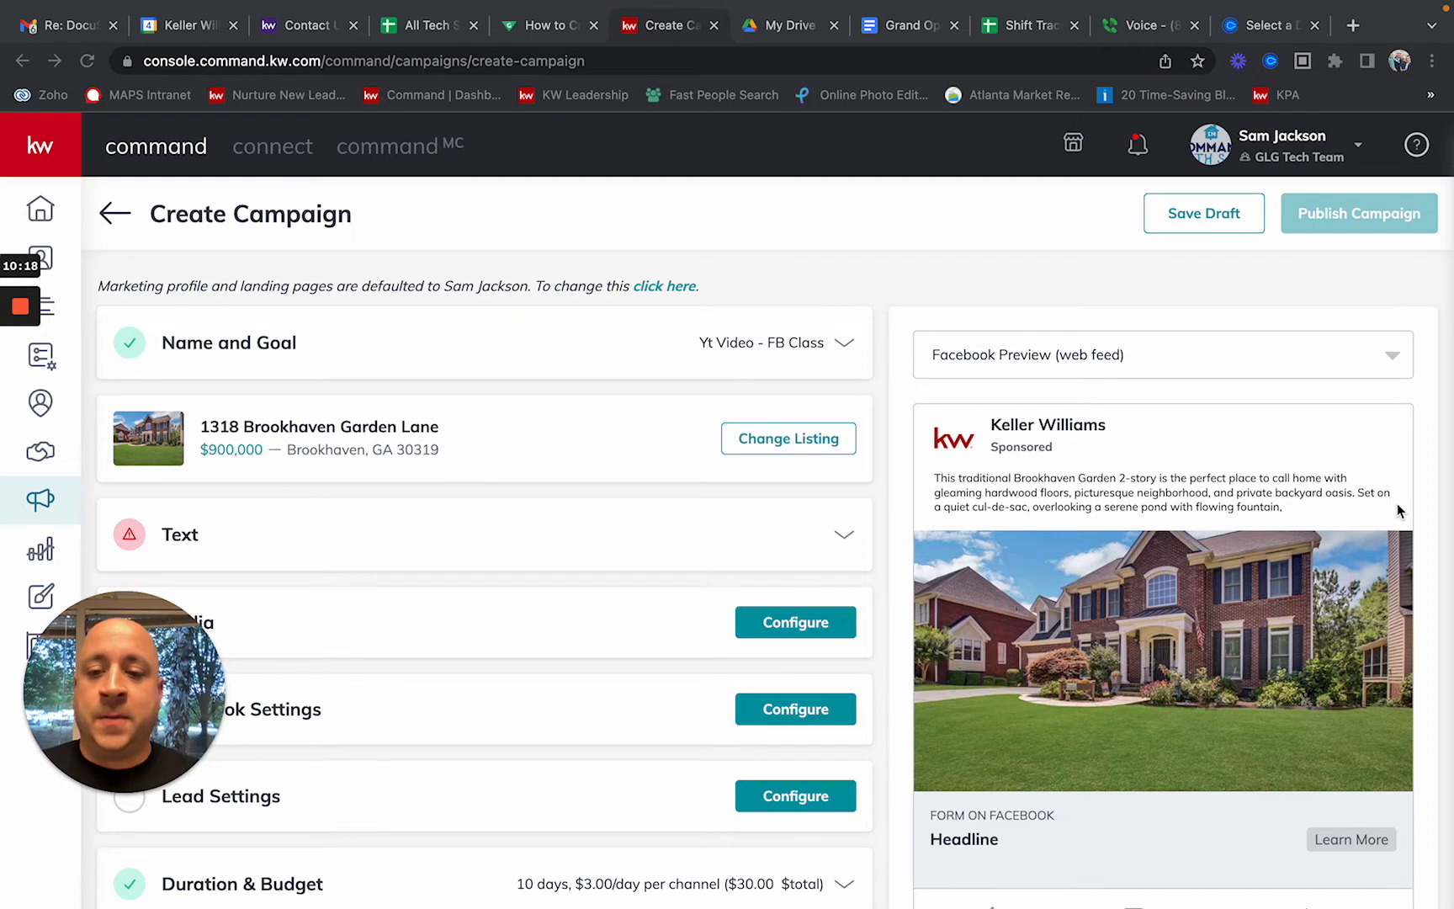
{"action": "scroll", "coordinate": [1397, 509], "scroll_direction": "down", "scroll_amount": 3}
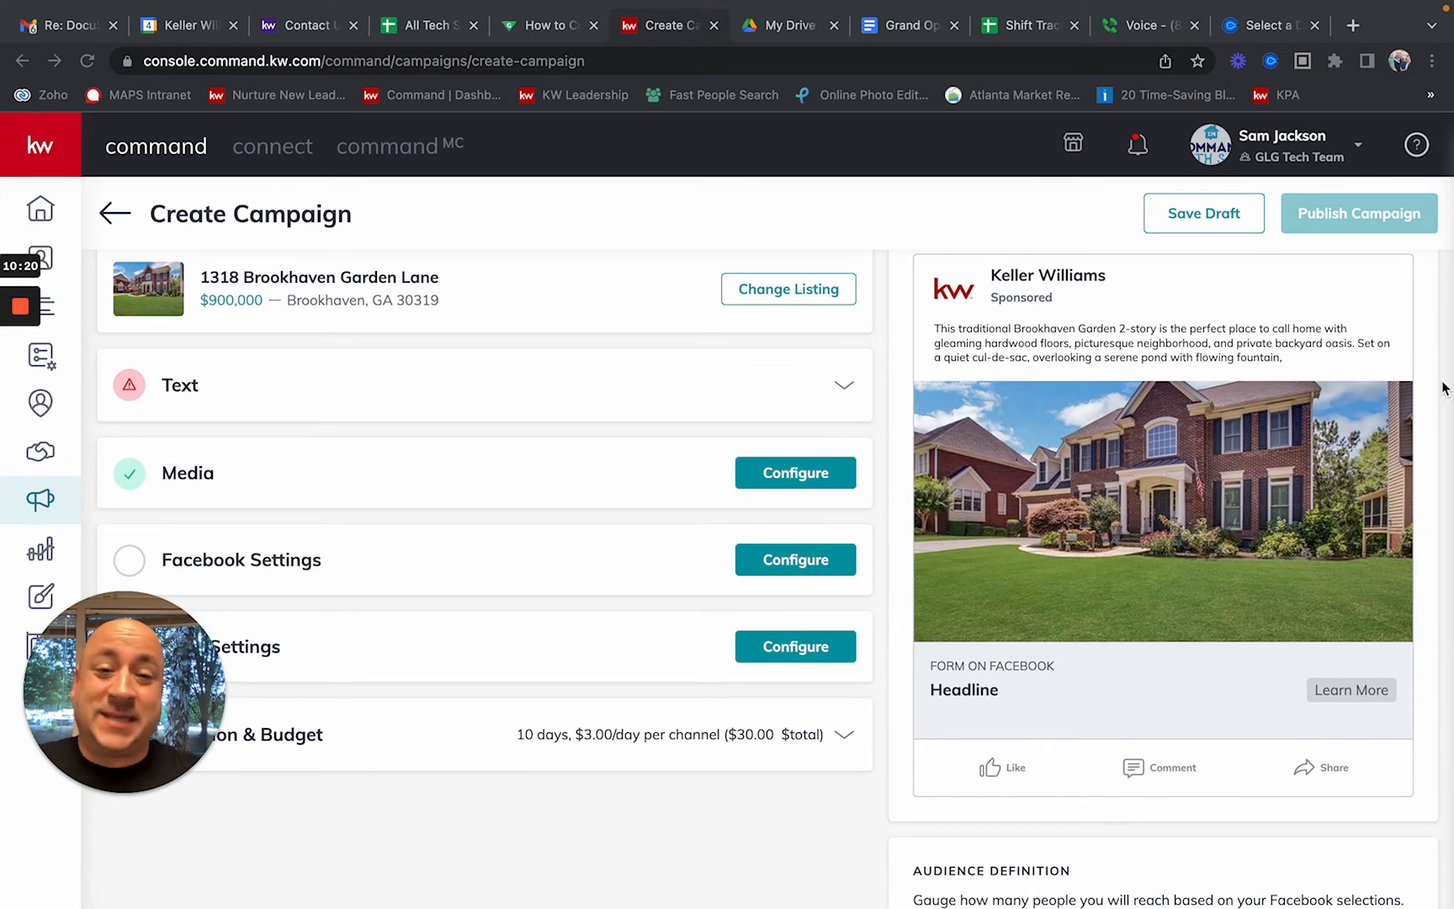
{"action": "scroll", "coordinate": [1443, 387], "scroll_direction": "up", "scroll_amount": 2}
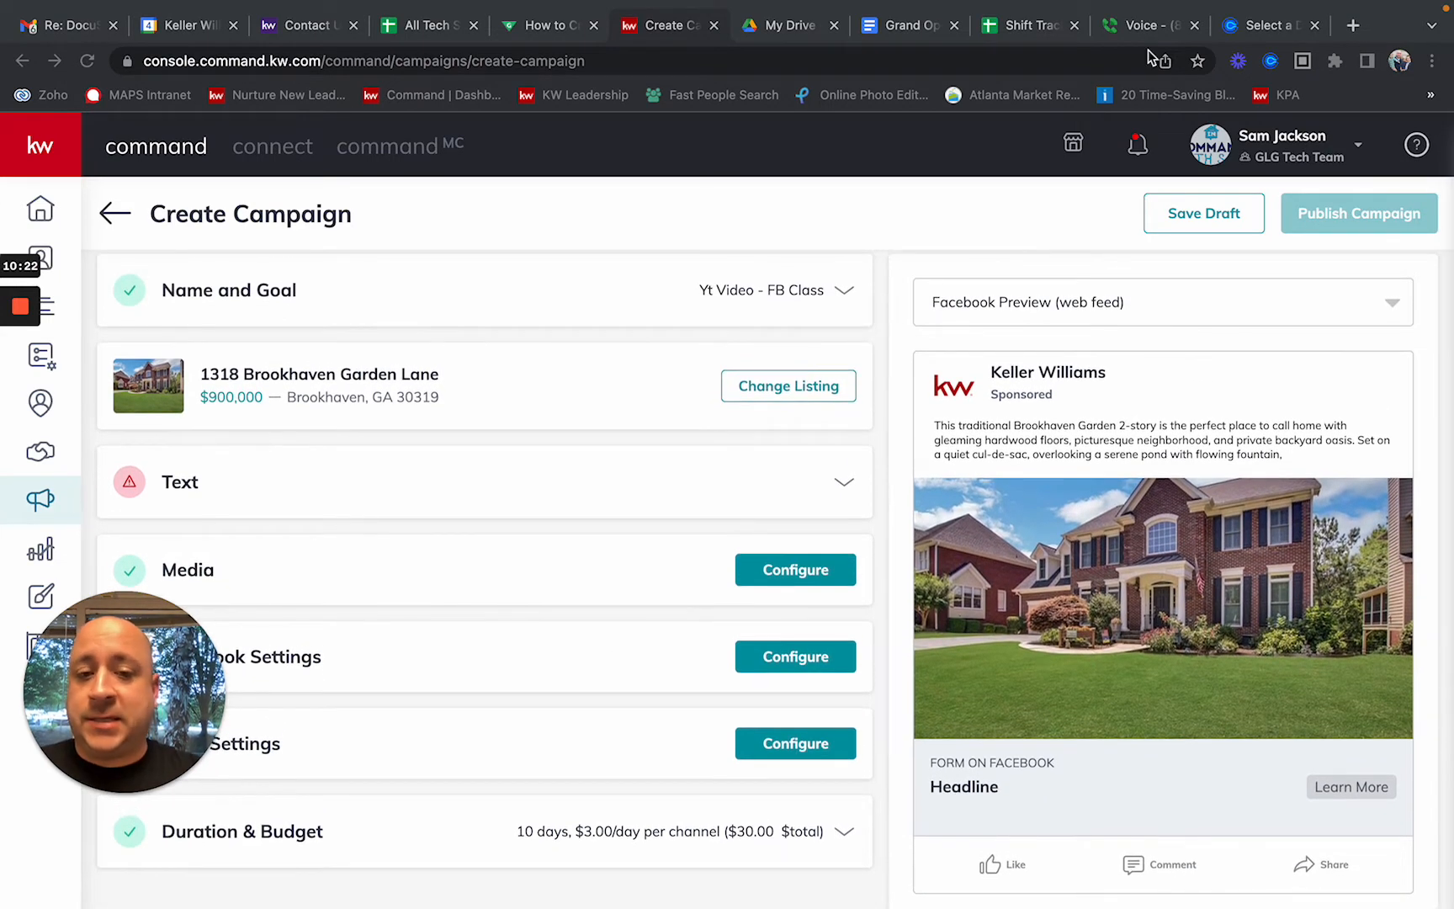
Step: Expand the Text section and select all of the prefilled Main Copy text
{"action": "left_click", "coordinate": [842, 488]}
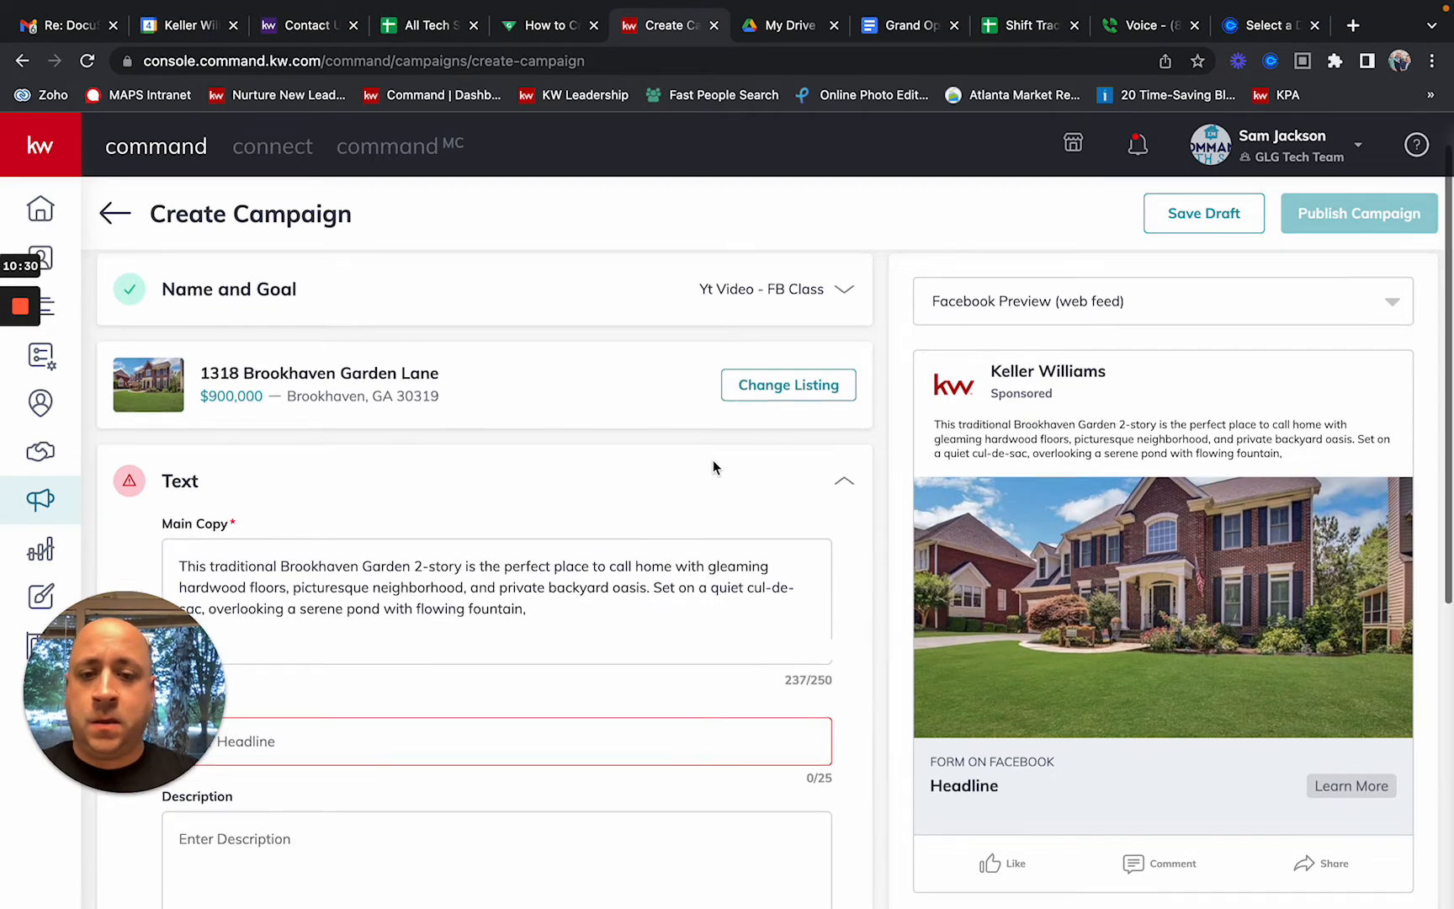
{"action": "scroll", "coordinate": [712, 458], "scroll_direction": "down", "scroll_amount": 1}
{"action": "scroll", "coordinate": [712, 467], "scroll_direction": "down", "scroll_amount": 1}
{"action": "left_click", "coordinate": [495, 462]}
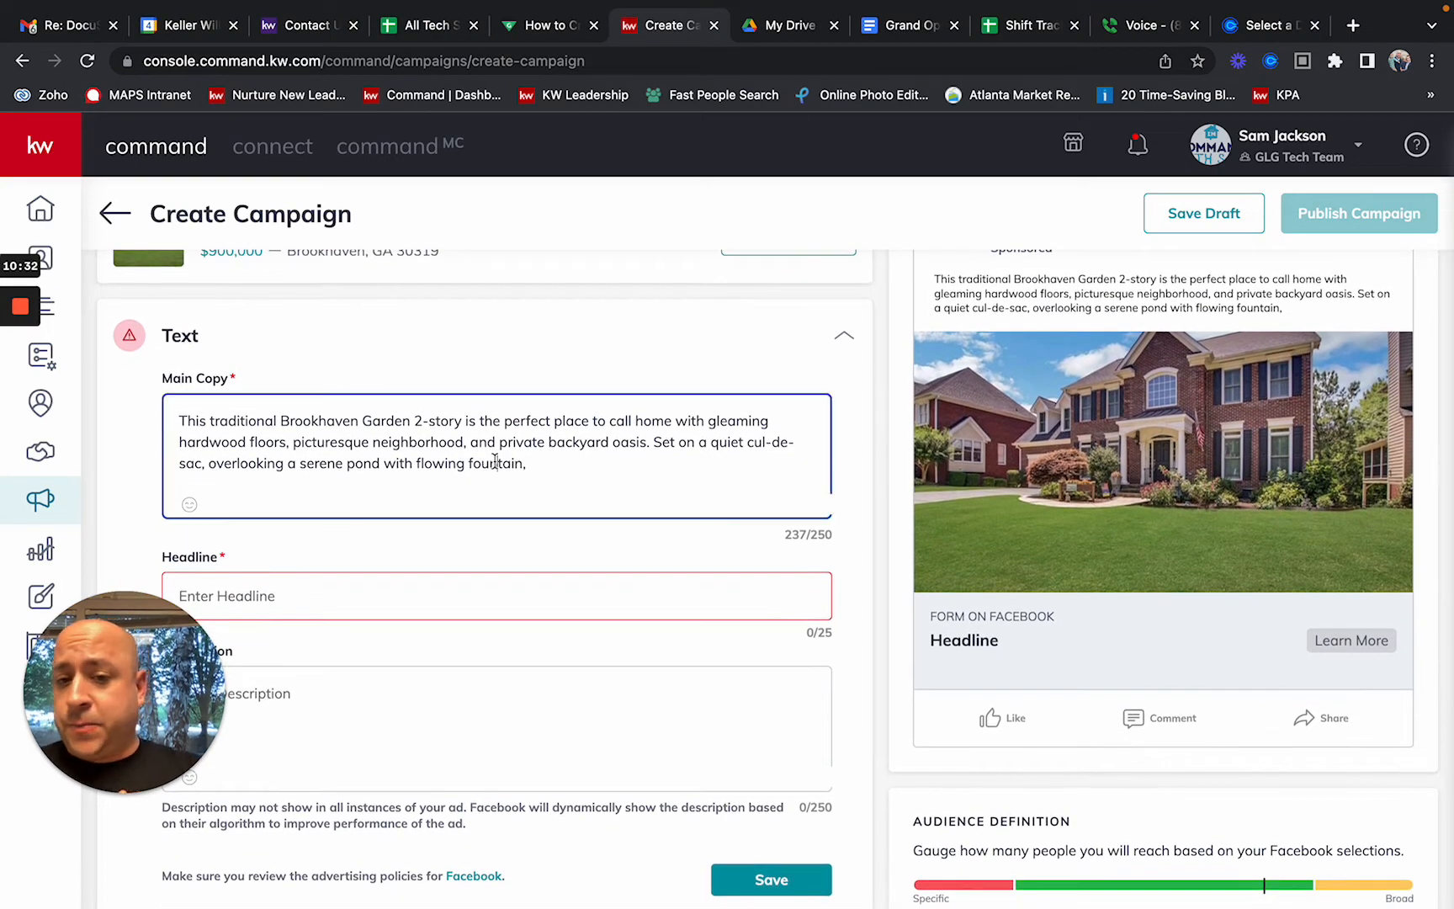
{"action": "key", "text": "ctrl+a"}
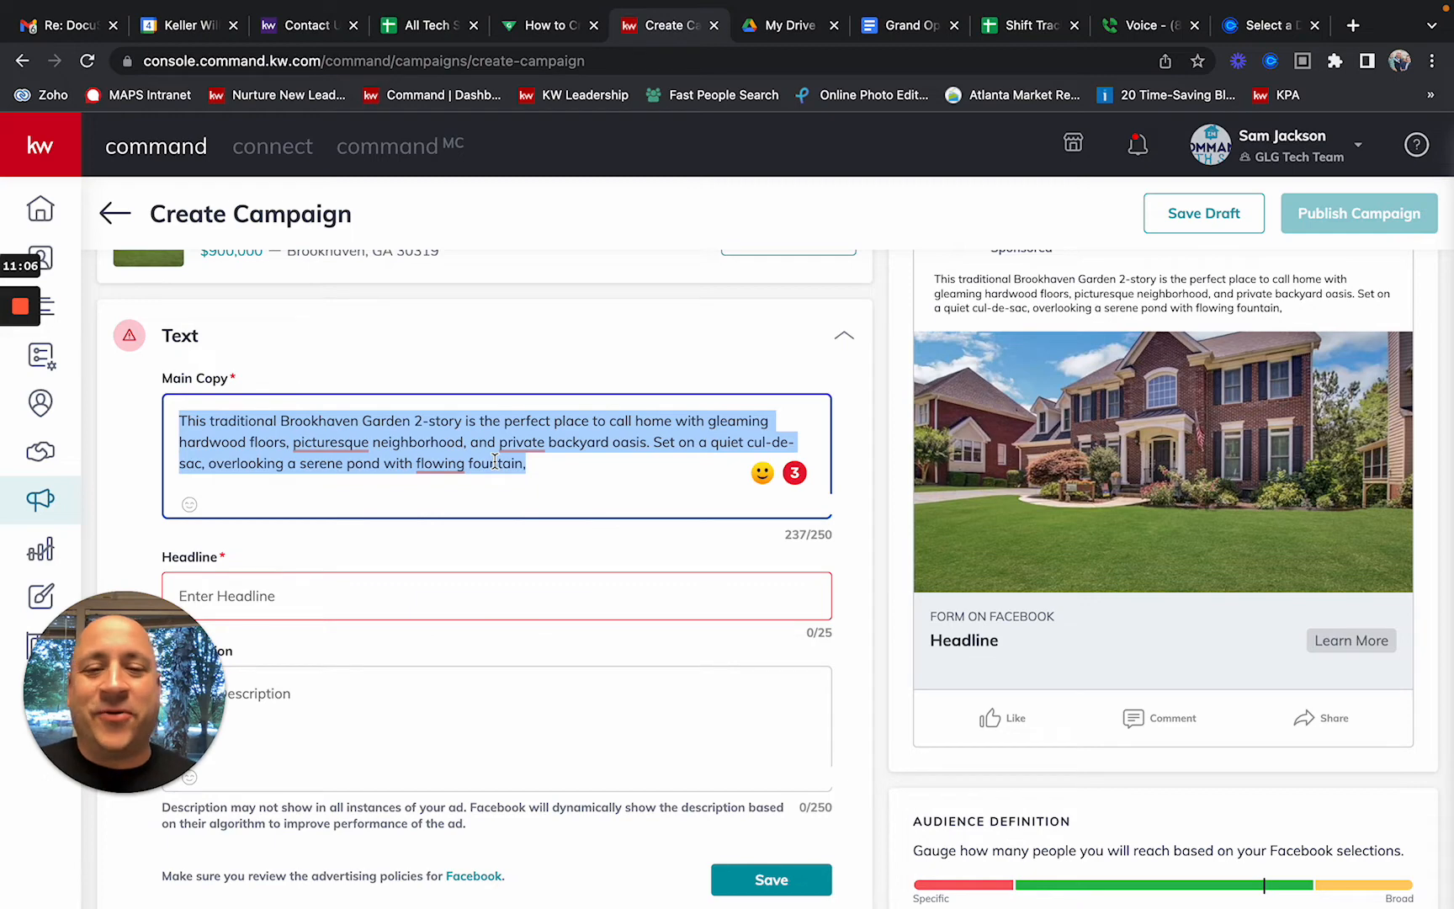
Step: Delete the opening wording of the main copy so it starts with a capitalised 'Private'
{"action": "left_click", "coordinate": [497, 453]}
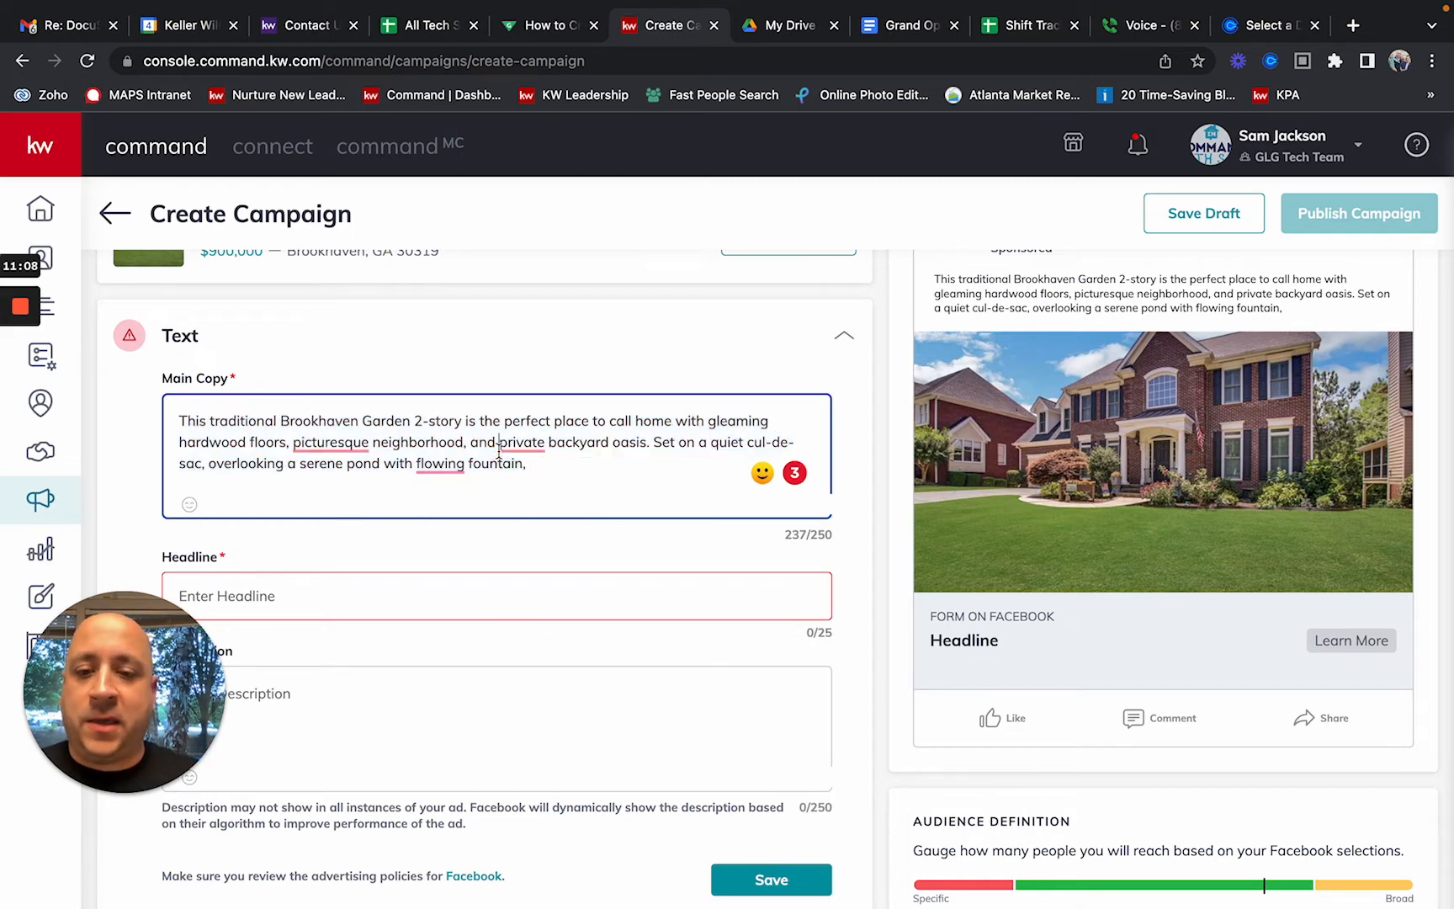
{"action": "left_click_drag", "start_coordinate": [495, 442], "coordinate": [199, 382]}
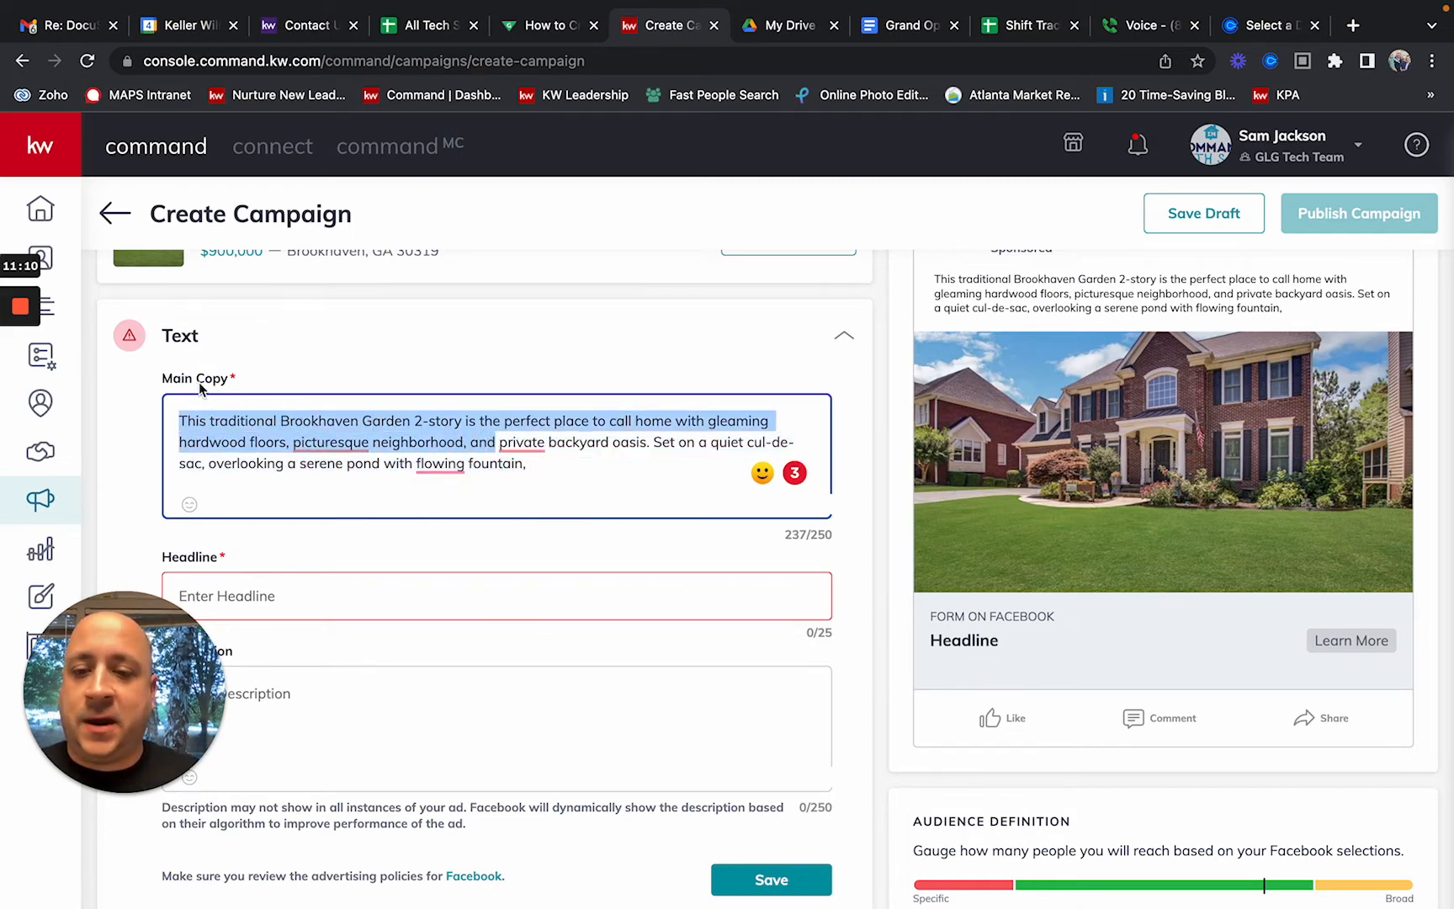
{"action": "key", "text": "BackSpace"}
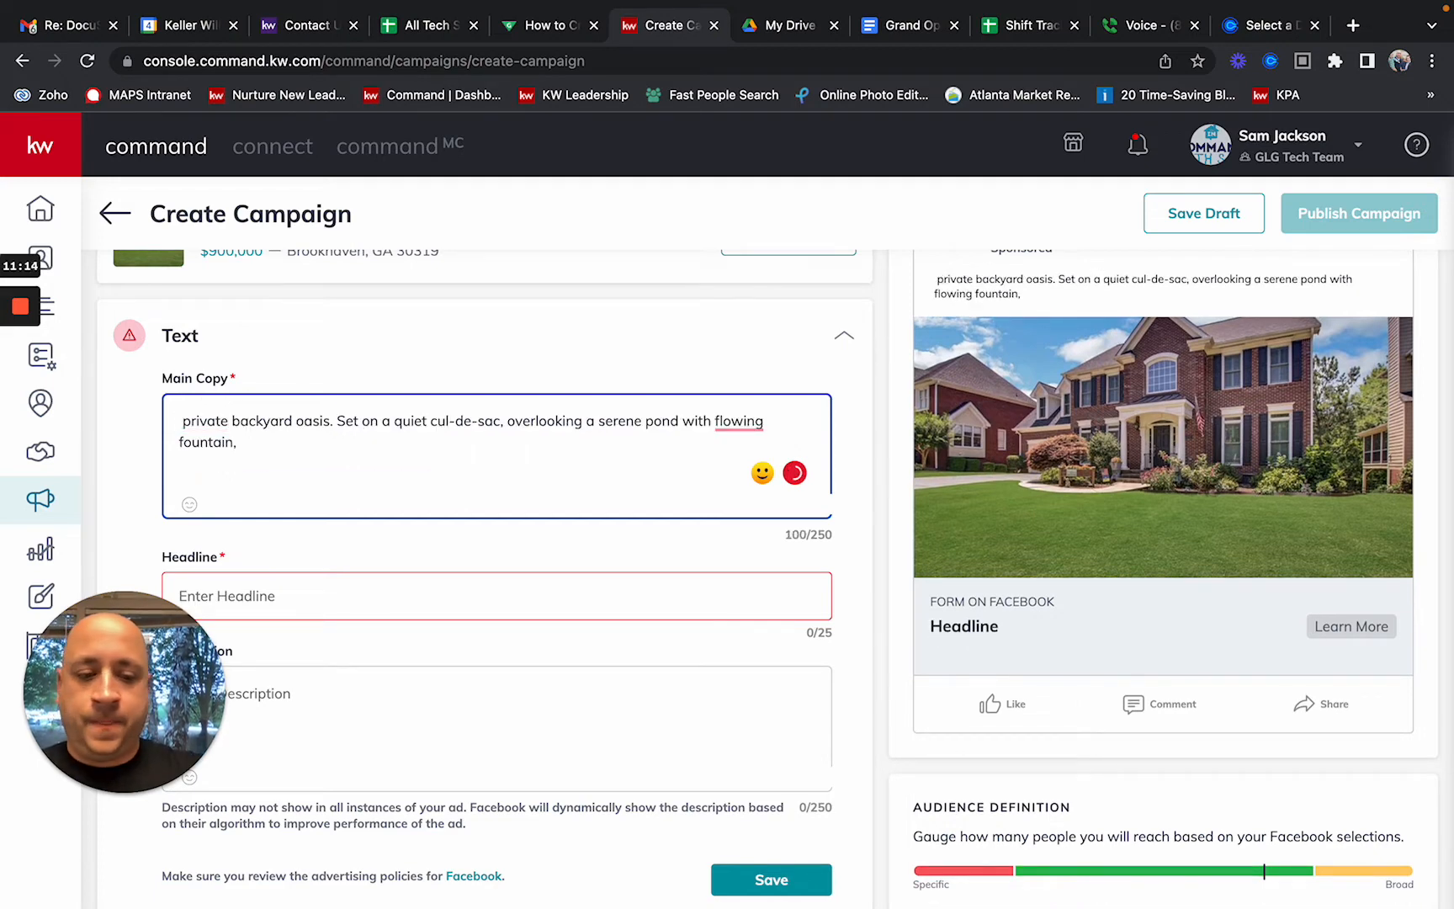
{"action": "key", "text": "Delete"}
{"action": "type", "text": "P"}
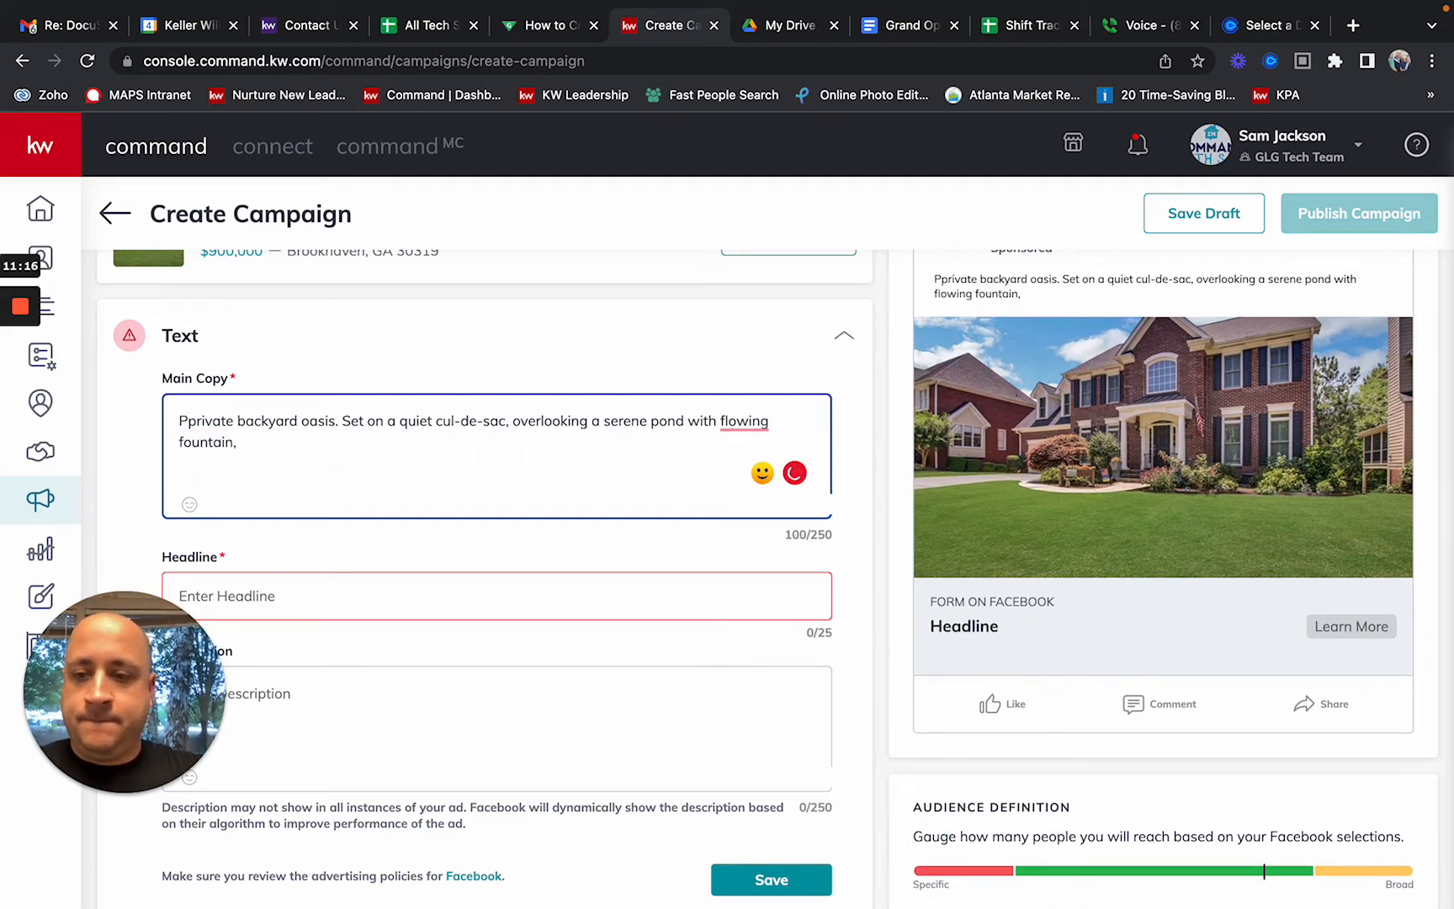
{"action": "key", "text": "Delete"}
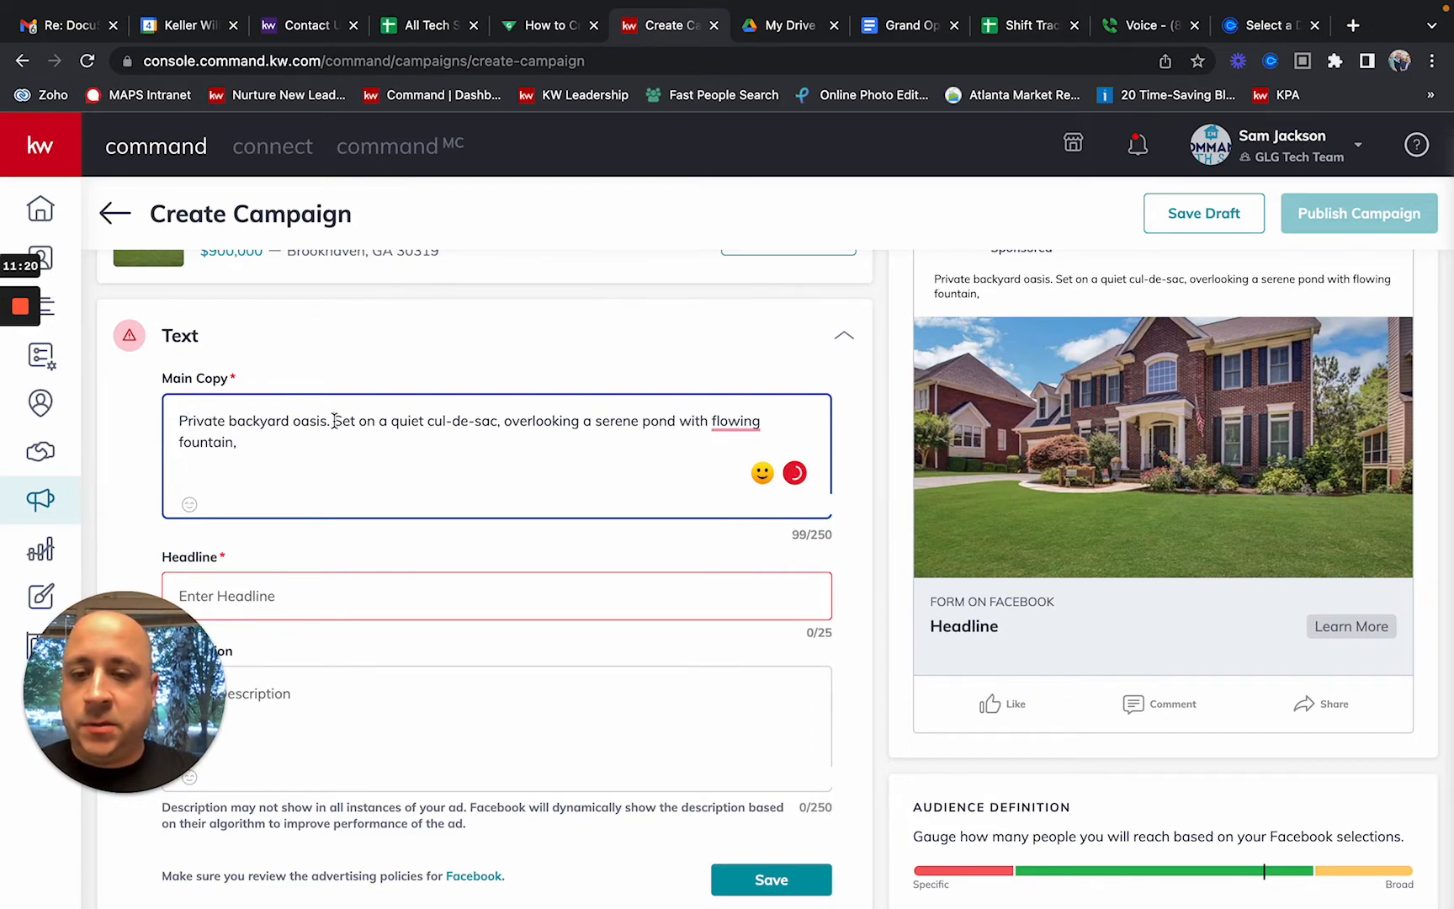
Step: Remove the cul-de-sac and pond sentence and end the copy with 'oasis!'
{"action": "left_click_drag", "start_coordinate": [334, 421], "coordinate": [383, 470]}
{"action": "key", "text": "BackSpace"}
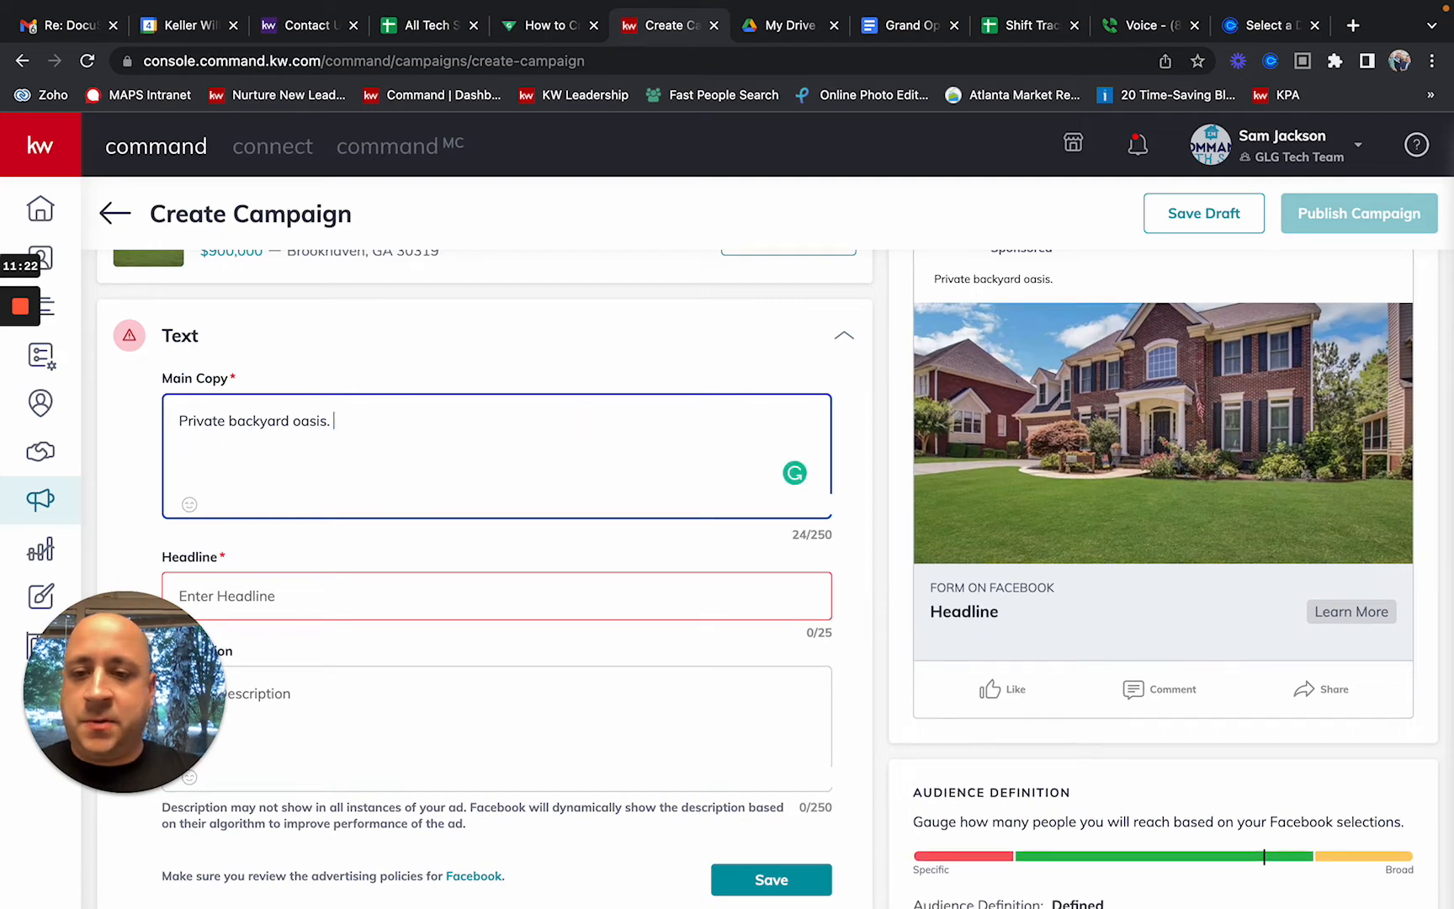
{"action": "key", "text": "BackSpace"}
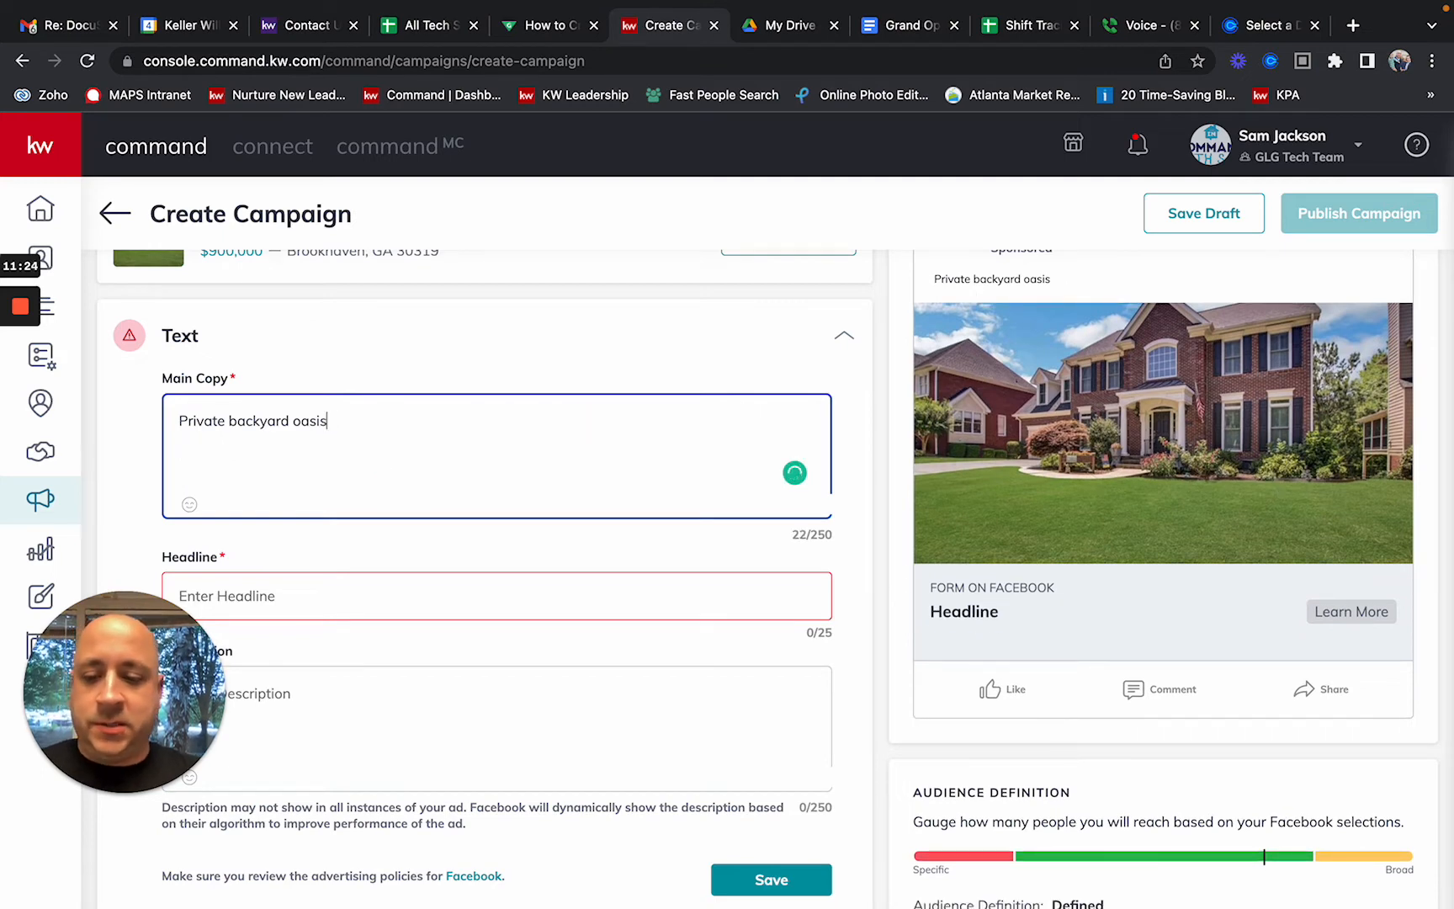
{"action": "type", "text": "!"}
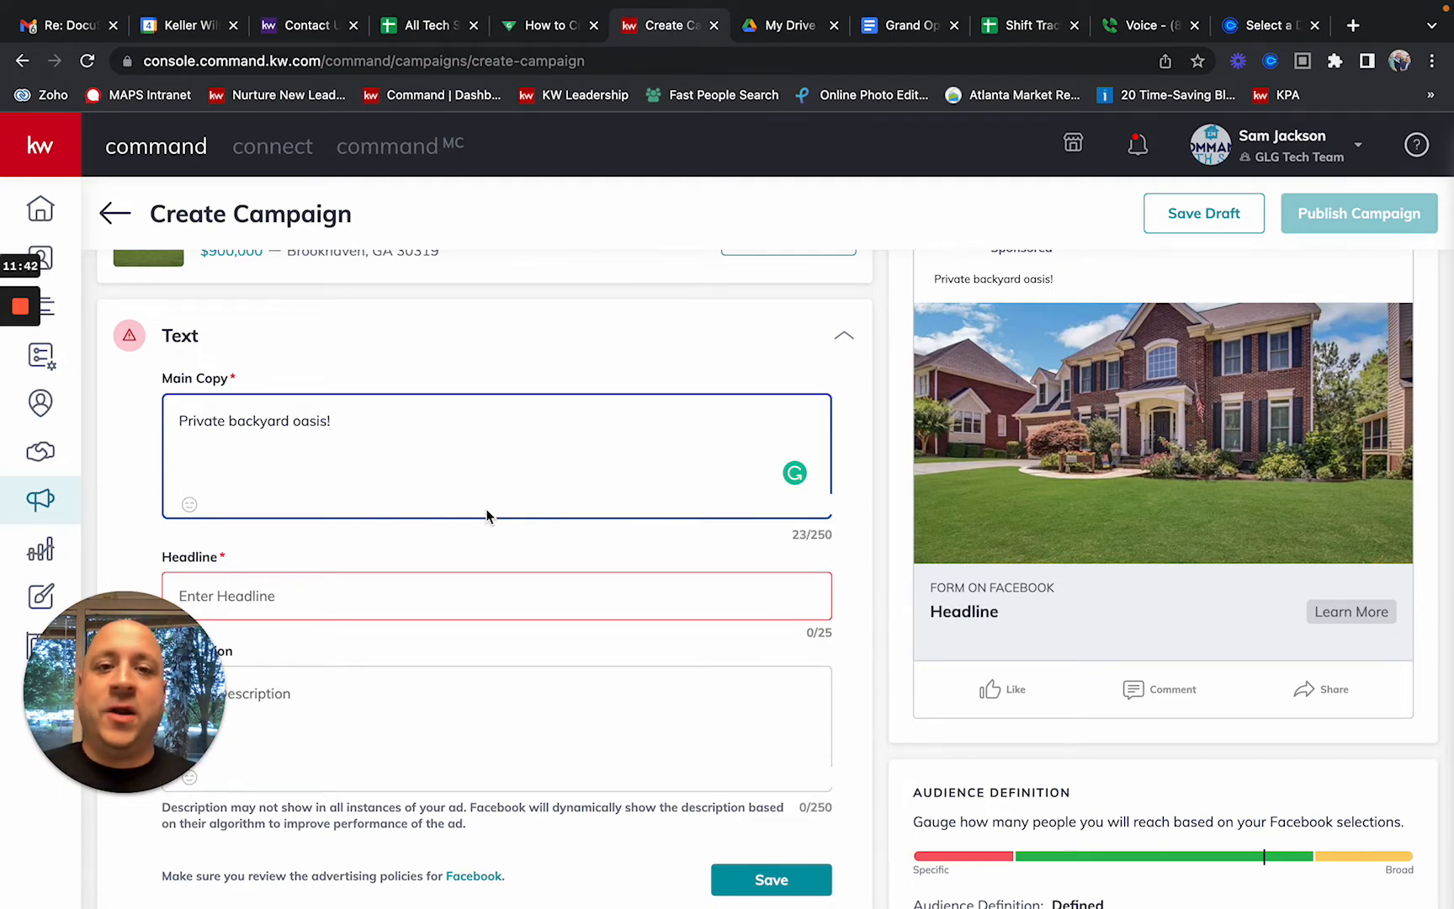
{"action": "scroll", "coordinate": [494, 473], "scroll_direction": "up", "scroll_amount": 2}
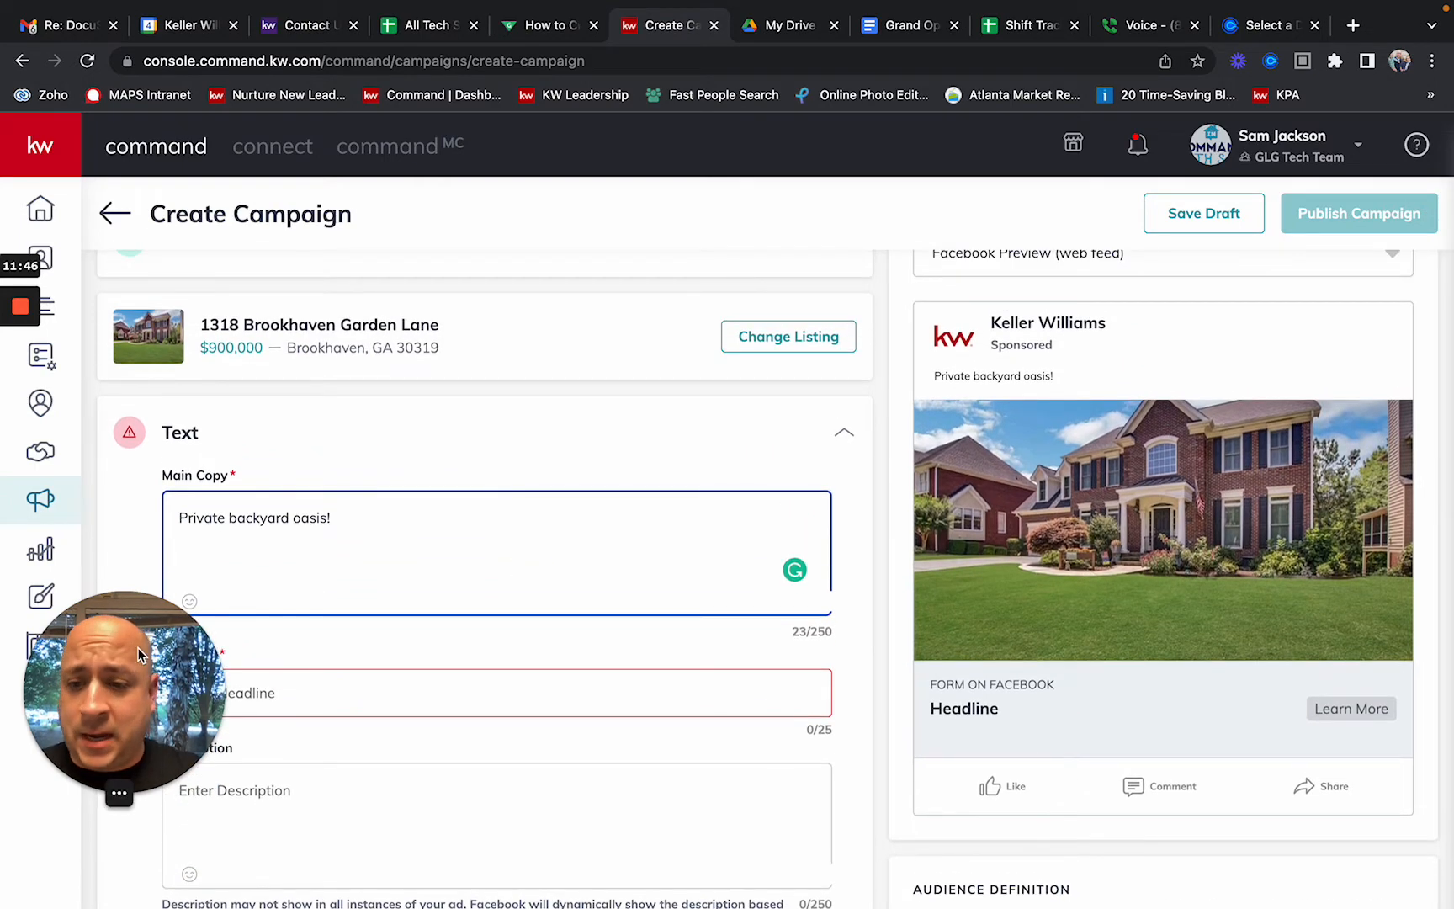
{"action": "left_click_drag", "start_coordinate": [138, 648], "coordinate": [1360, 653]}
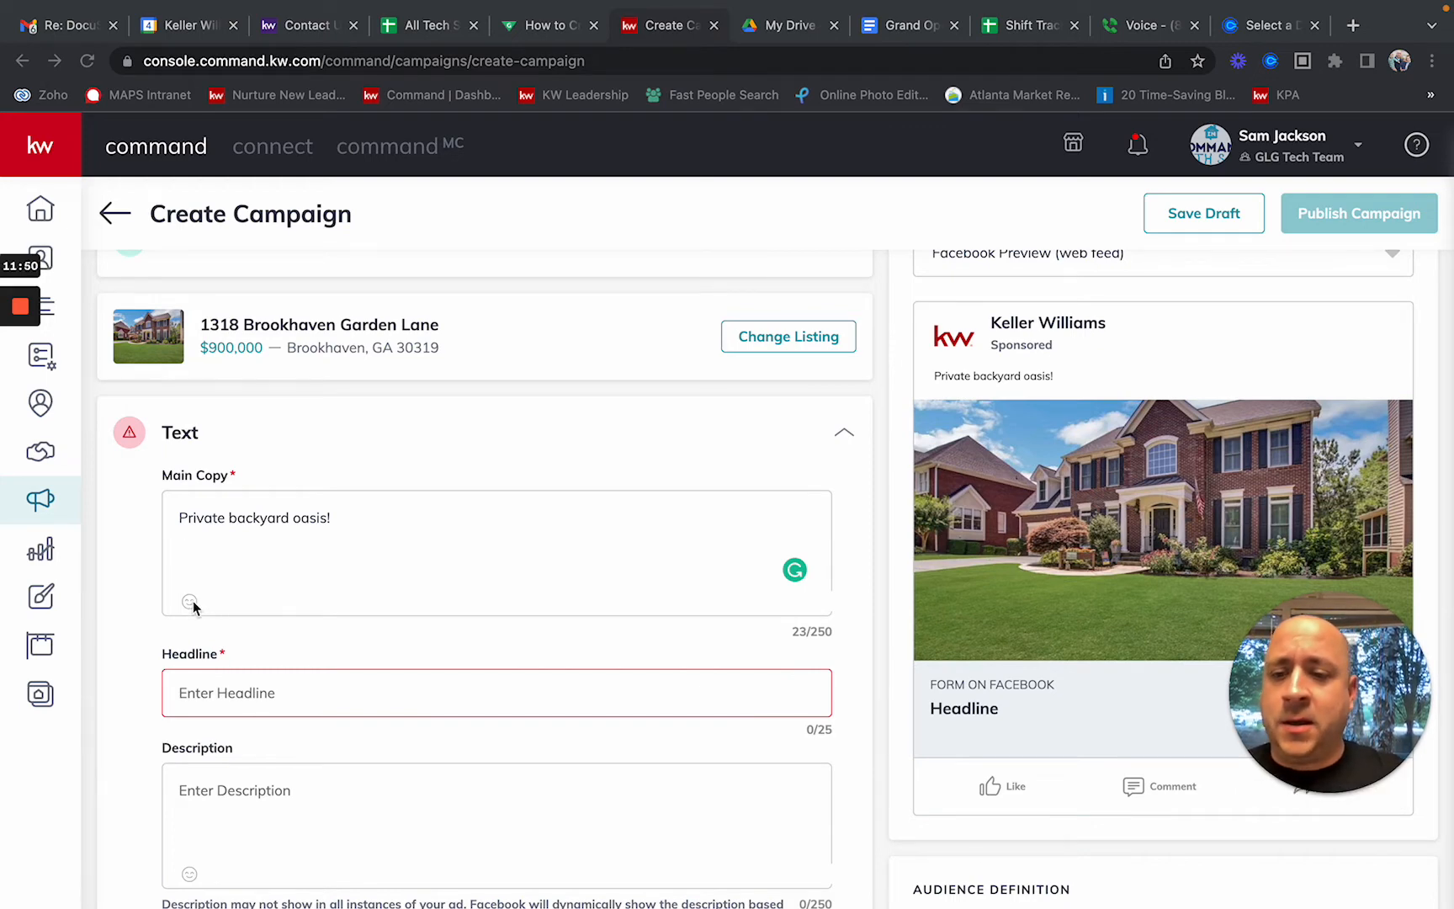
Step: Place a house emoji (searched 'house') at both the end and start of the main copy
{"action": "left_click", "coordinate": [193, 604]}
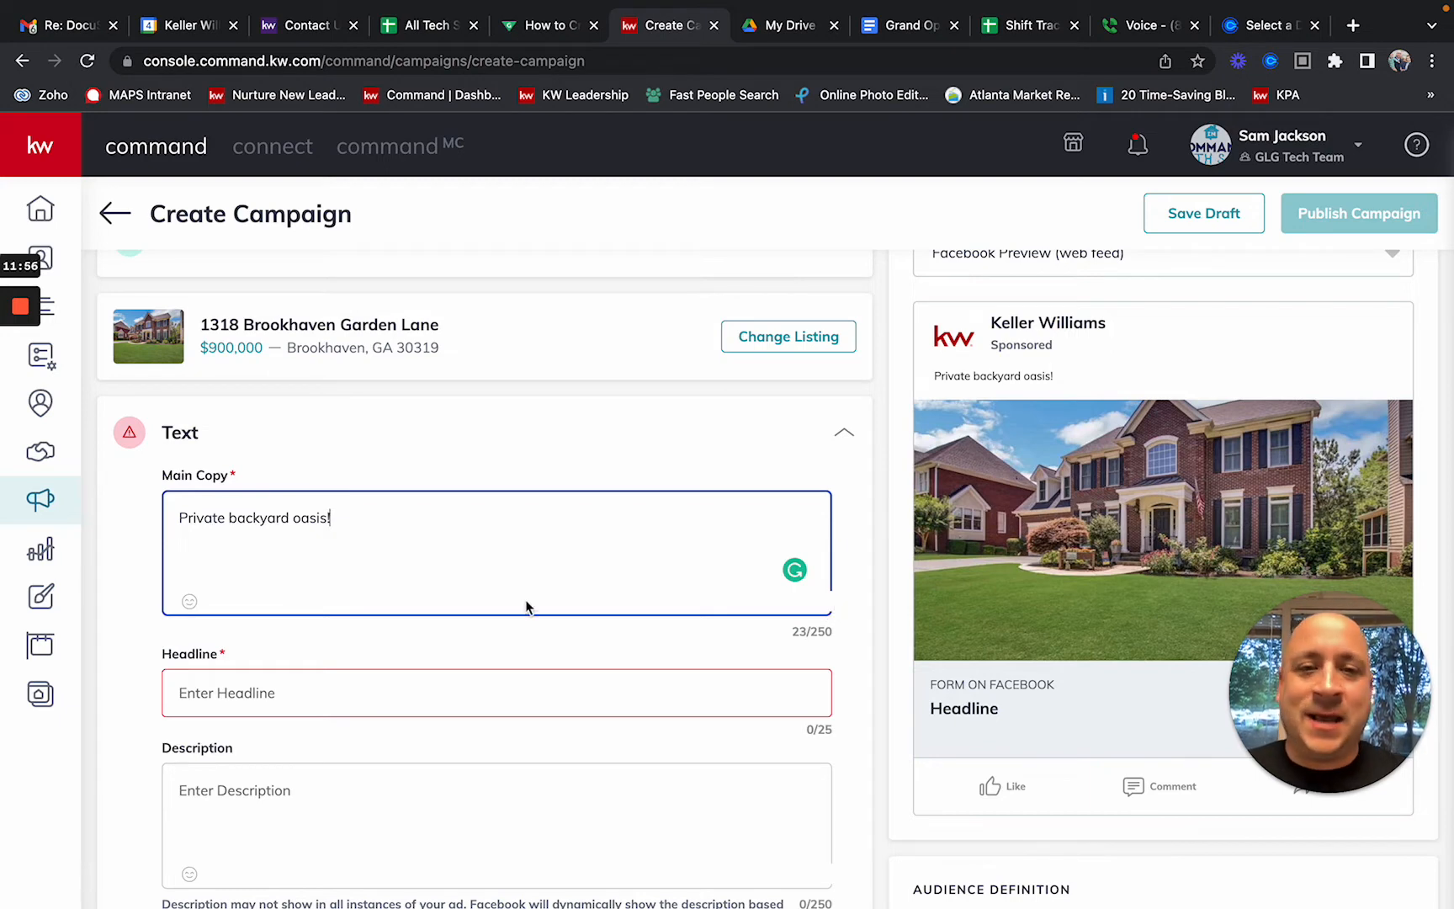
{"action": "left_click", "coordinate": [190, 604]}
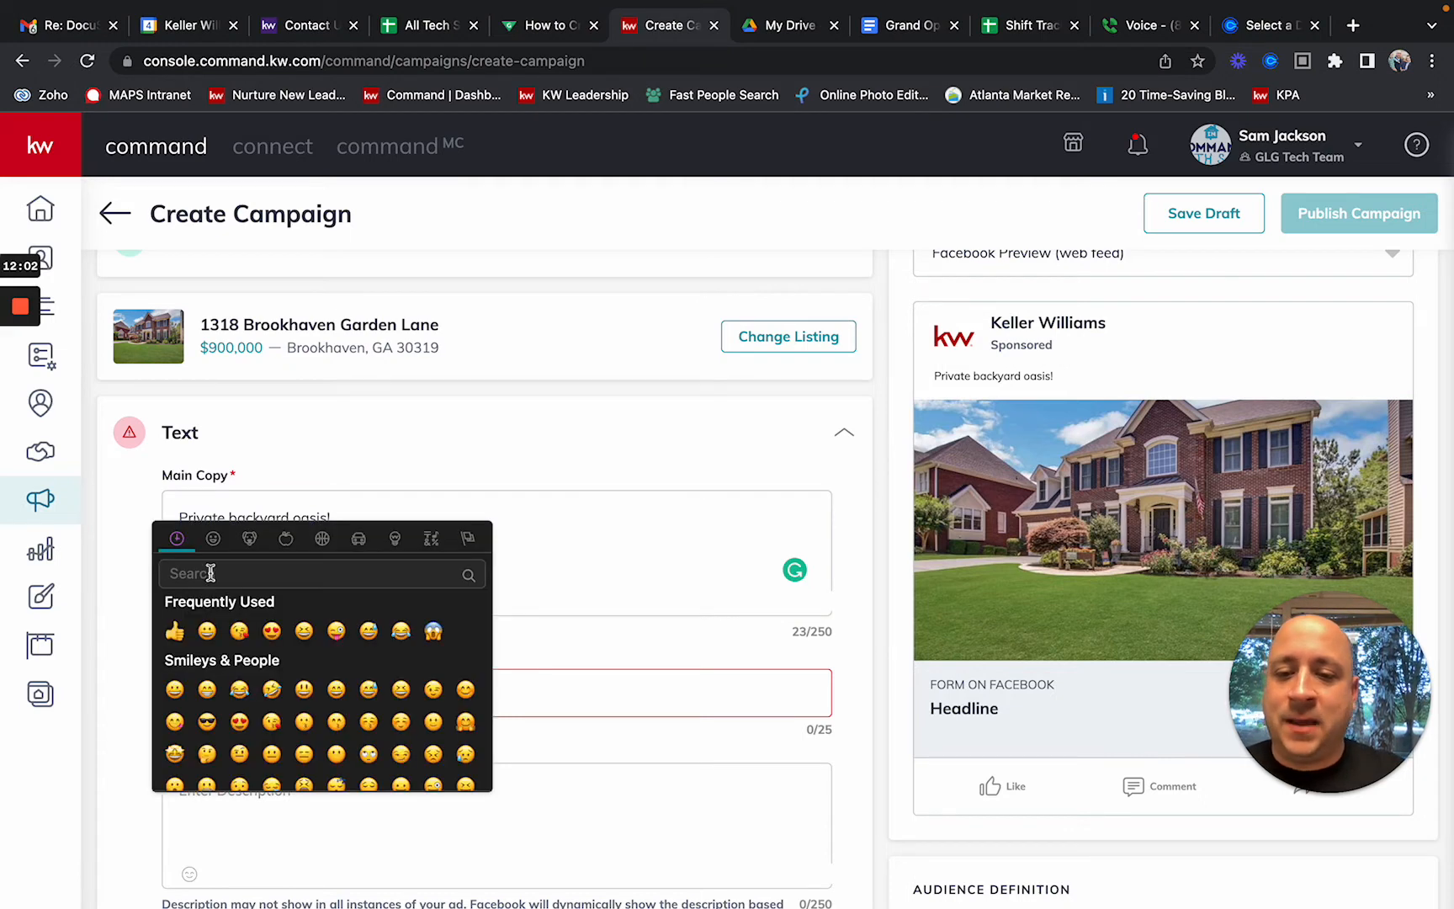
{"action": "type", "text": "house"}
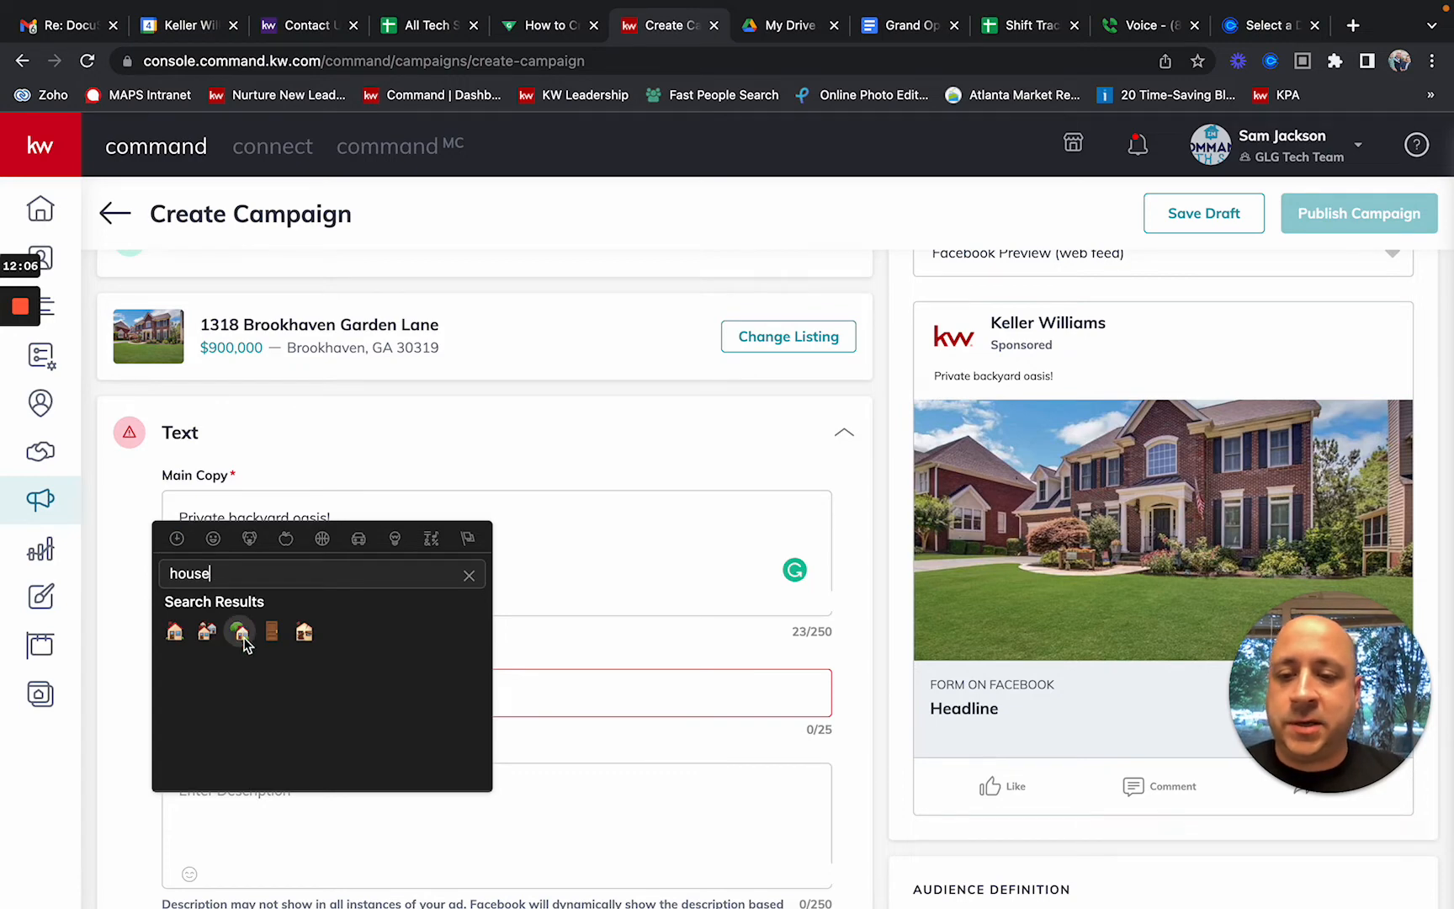
{"action": "left_click", "coordinate": [241, 633]}
{"action": "left_click", "coordinate": [243, 638]}
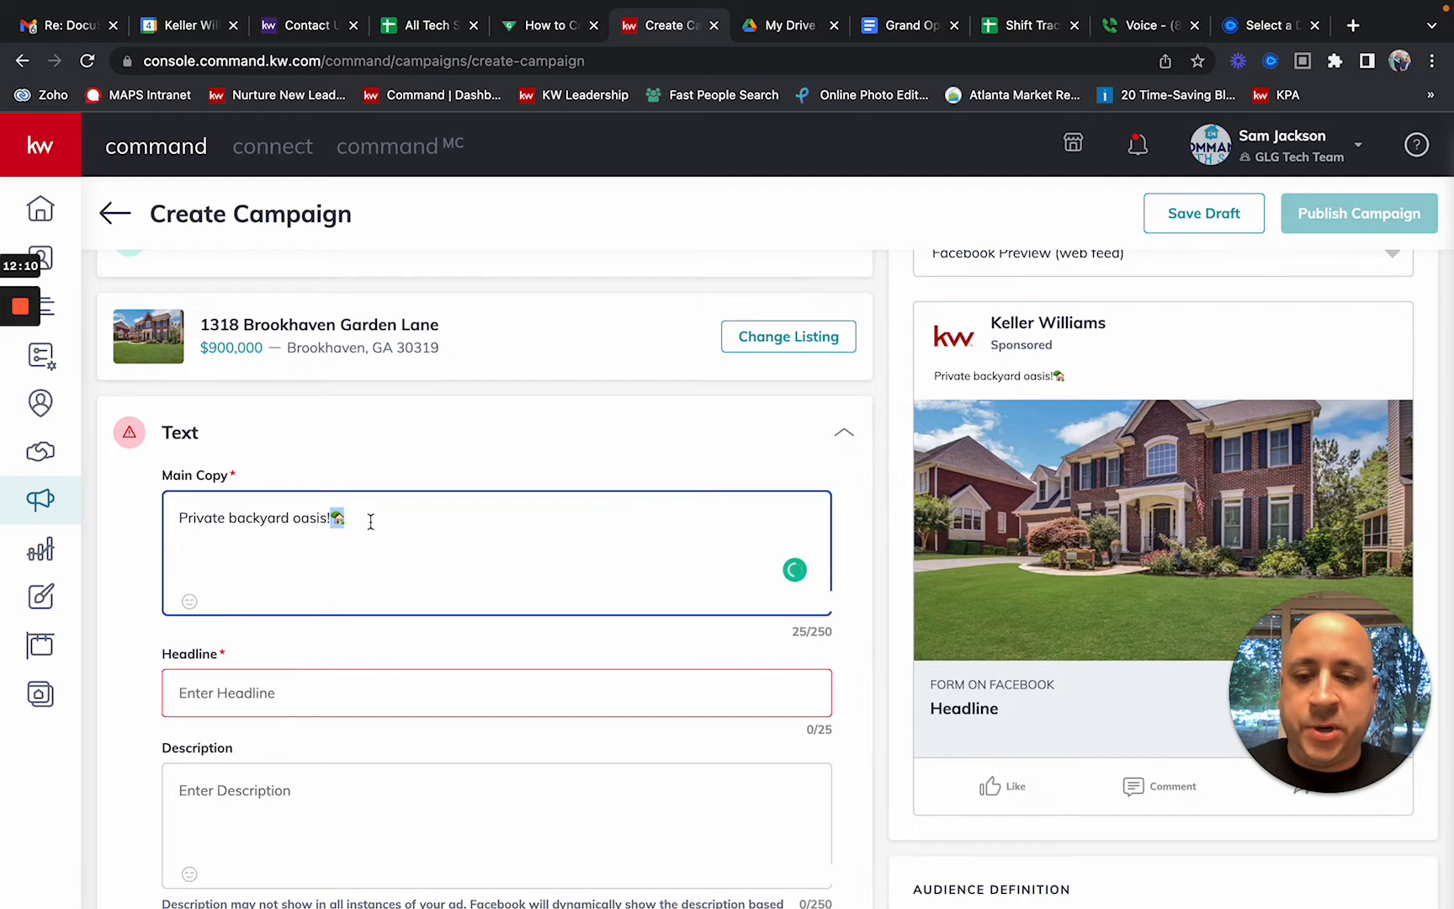
{"action": "key", "text": "Left"}
{"action": "key", "text": "Left"}
{"action": "key", "text": "Left"}
{"action": "key", "text": "Left"}
{"action": "key", "text": "Left"}
{"action": "key", "text": "Left"}
{"action": "key", "text": "Left"}
{"action": "key", "text": "Left"}
{"action": "key", "text": "Left"}
{"action": "key", "text": "Left"}
{"action": "key", "text": "Left"}
{"action": "key", "text": "Left"}
{"action": "key", "text": "Left"}
{"action": "key", "text": "Left"}
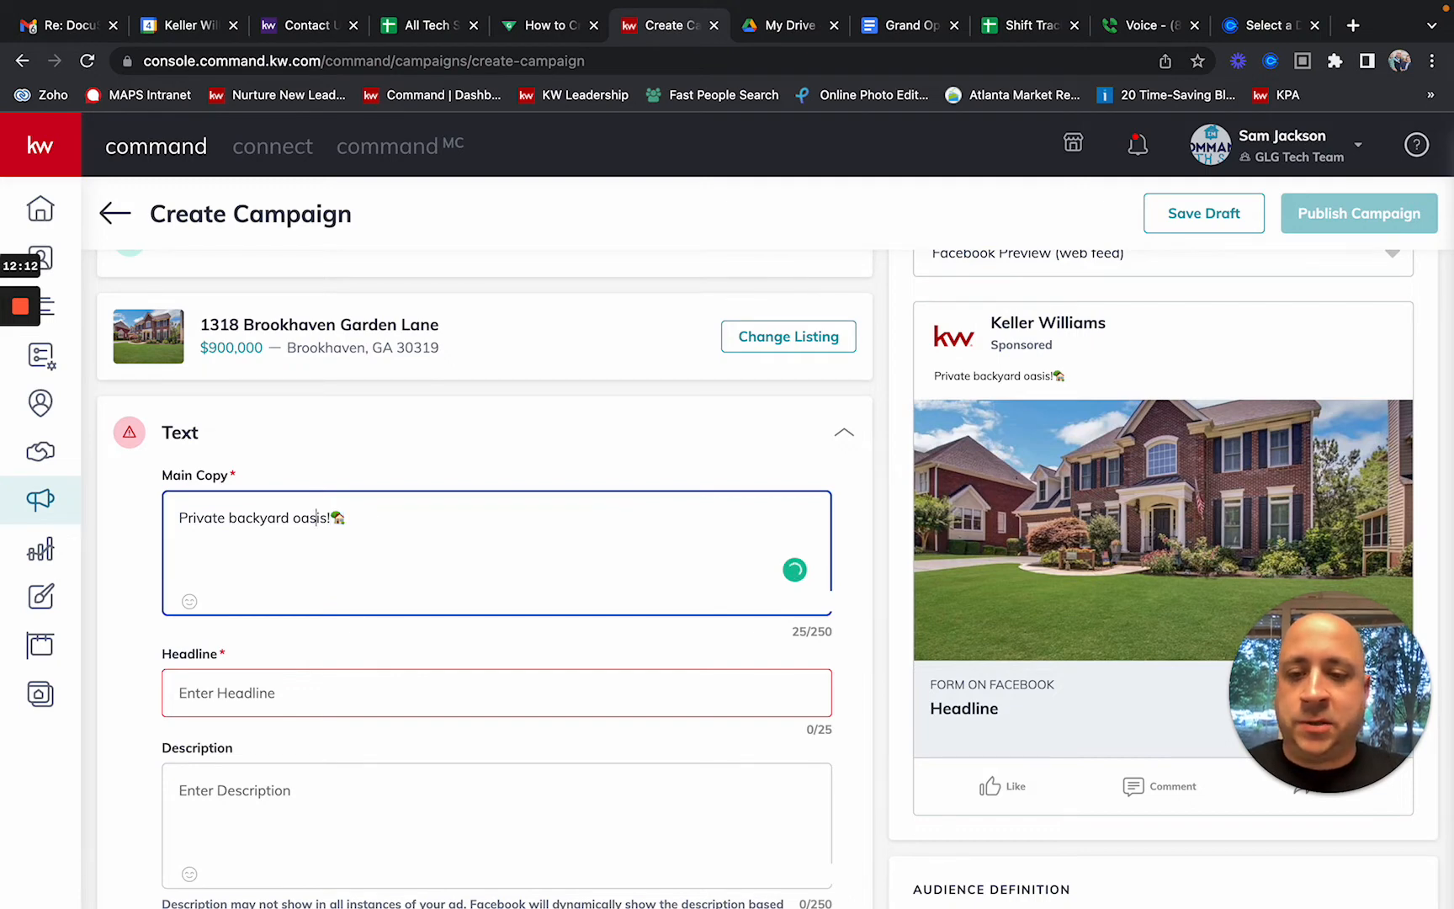
{"action": "key", "text": "Left"}
{"action": "key", "text": "Left"}
{"action": "key", "text": "Left"}
{"action": "key", "text": "Left"}
{"action": "key", "text": "Left"}
{"action": "key", "text": "Left"}
{"action": "key", "text": "Left"}
{"action": "key", "text": "Left"}
{"action": "key", "text": "Left"}
{"action": "key", "text": "Left"}
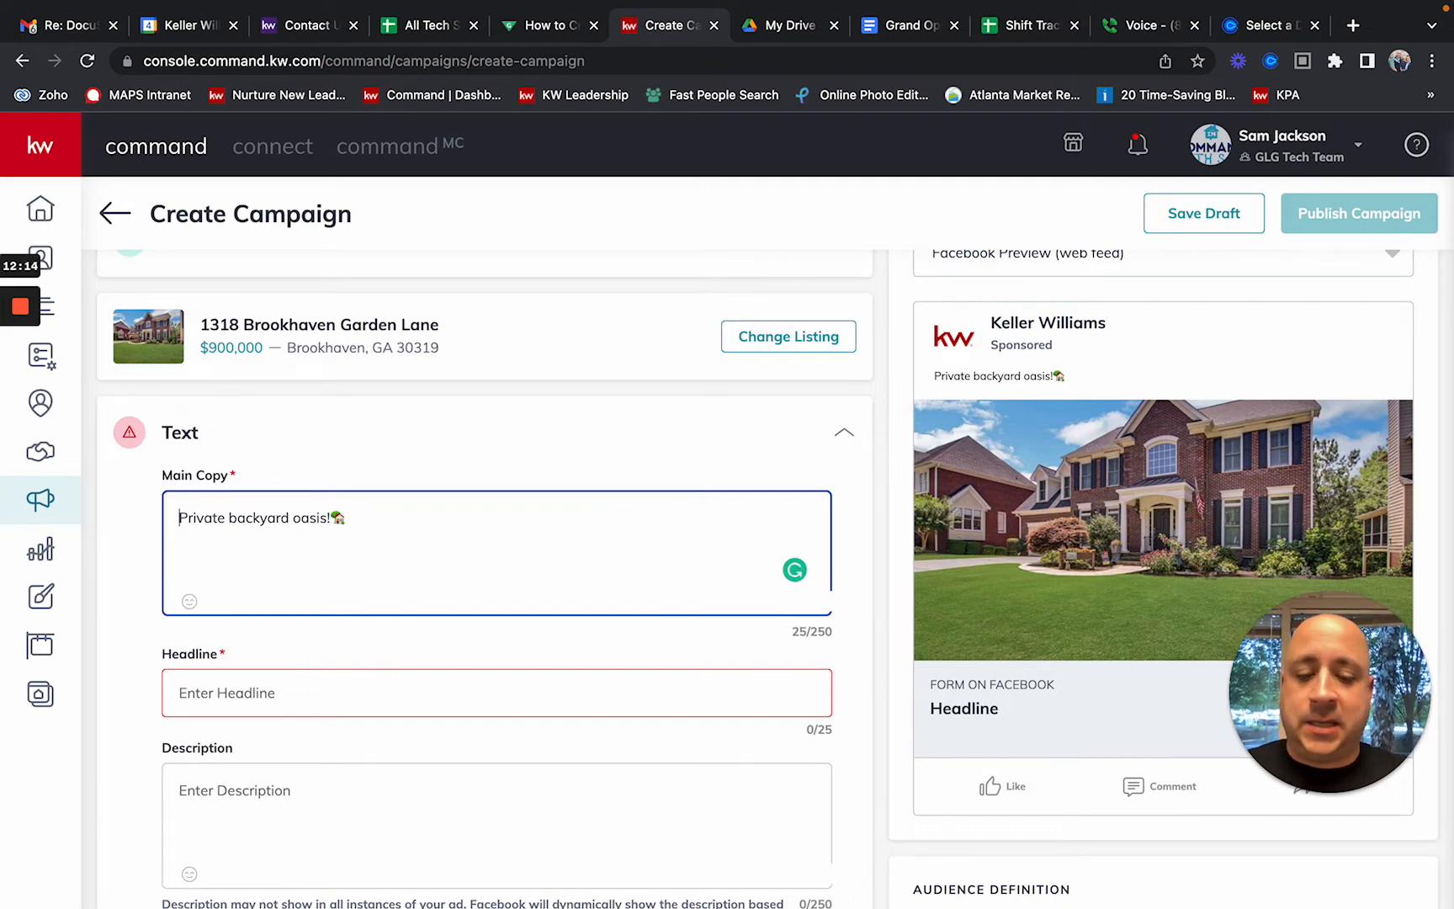
{"action": "type", "text": "🏡"}
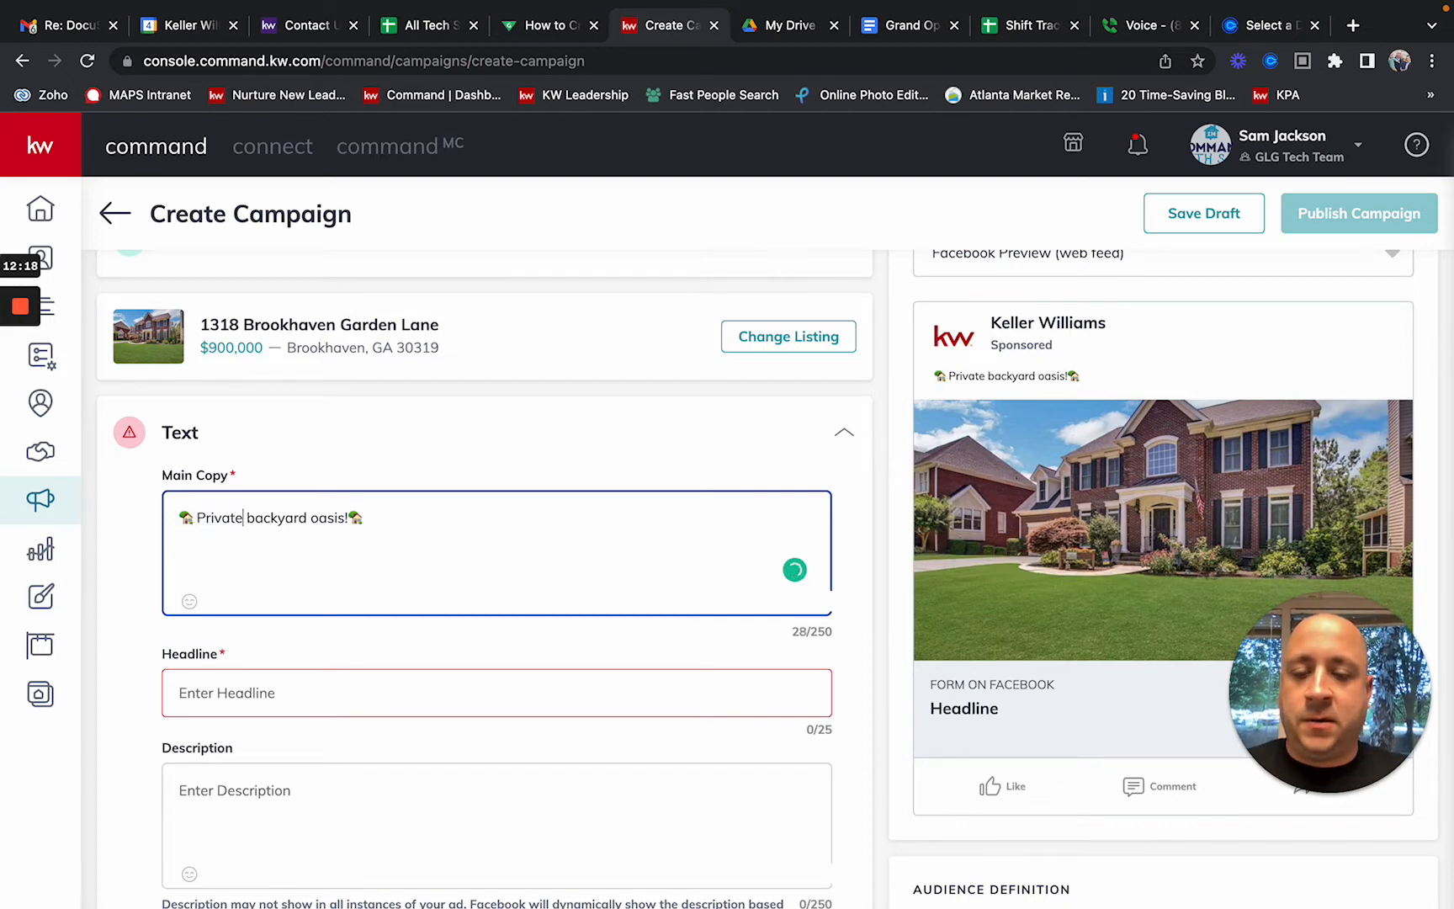
{"action": "key", "text": "Right"}
{"action": "key", "text": "Right"}
{"action": "key", "text": "Right"}
{"action": "key", "text": "Right"}
{"action": "key", "text": "Right"}
{"action": "key", "text": "Right"}
{"action": "key", "text": "Right"}
{"action": "key", "text": "Right"}
{"action": "key", "text": "Right"}
{"action": "key", "text": "Right"}
{"action": "key", "text": "Right"}
{"action": "key", "text": "Right"}
{"action": "key", "text": "Right"}
{"action": "key", "text": "Right"}
{"action": "key", "text": "Right"}
{"action": "key", "text": "Right"}
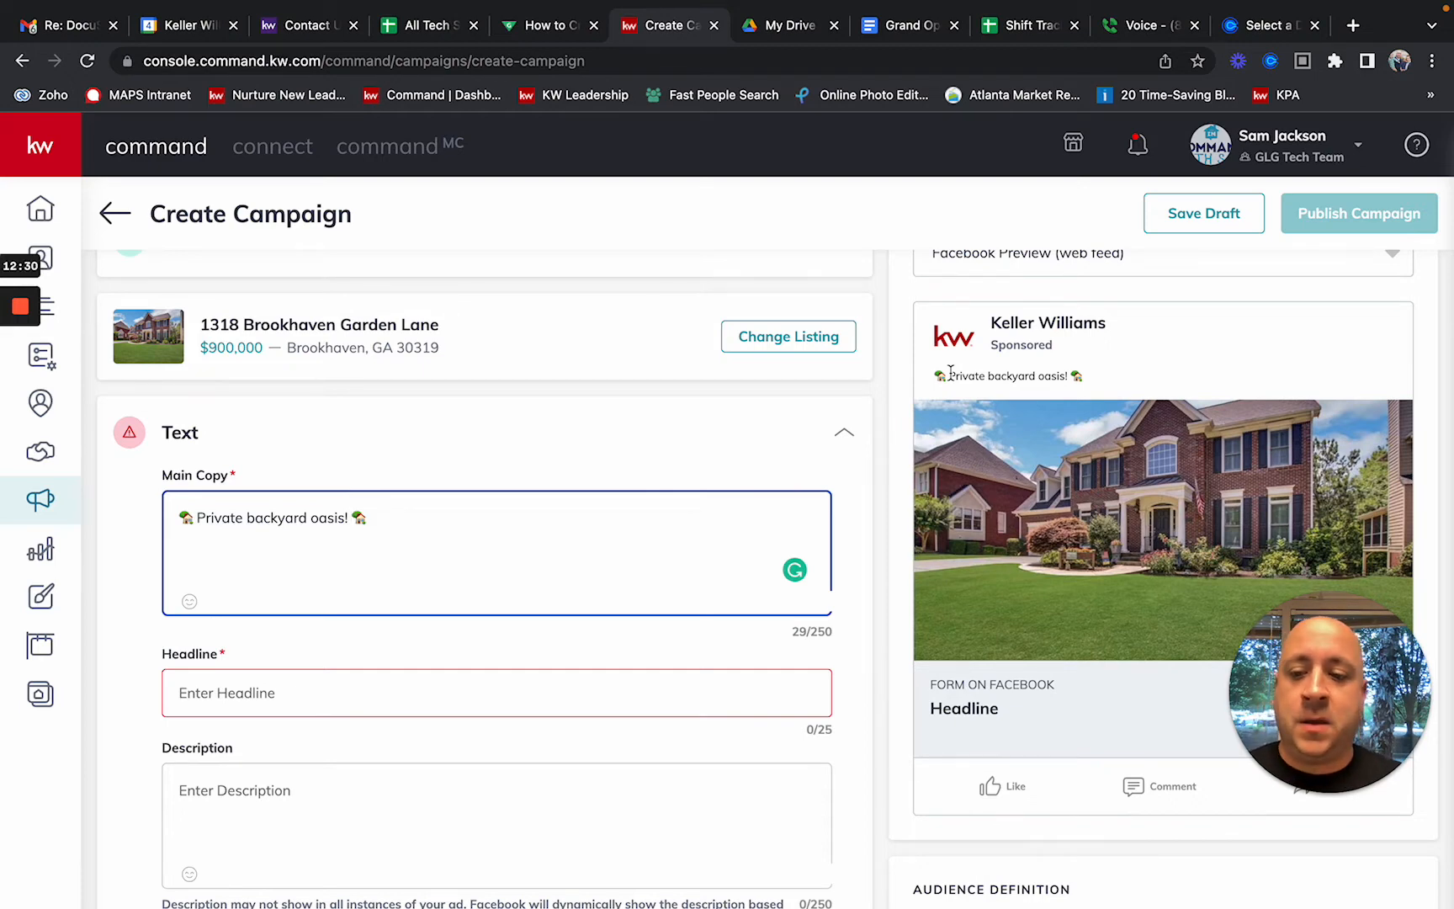
{"action": "scroll", "coordinate": [951, 371], "scroll_direction": "down", "scroll_amount": 1}
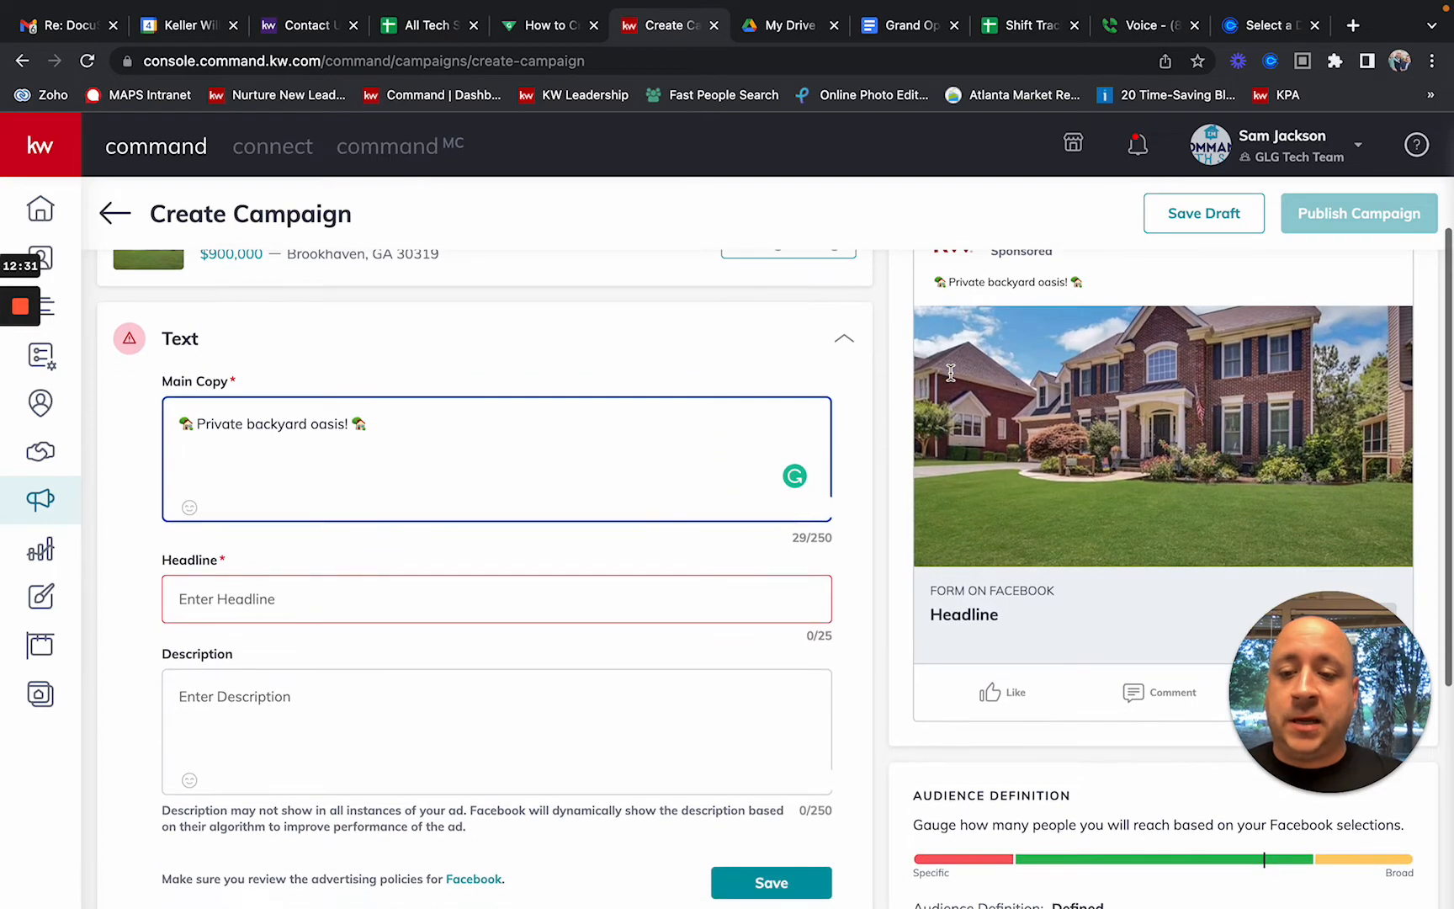
Step: Enter 'Great Brookhaven Location' in the ad's Headline field
{"action": "left_click", "coordinate": [518, 607]}
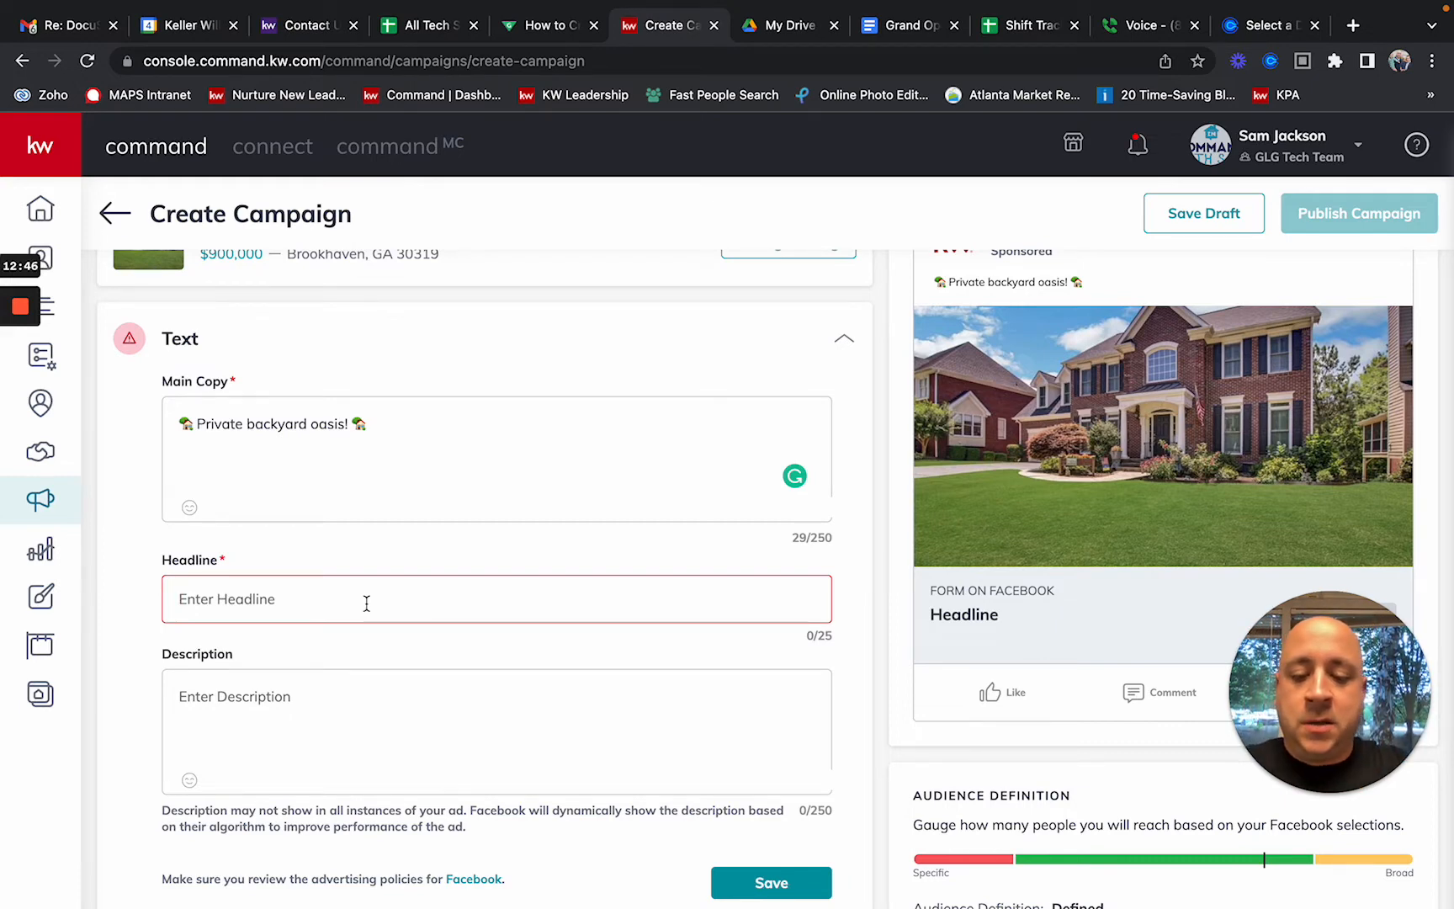
{"action": "type", "text": "Great "}
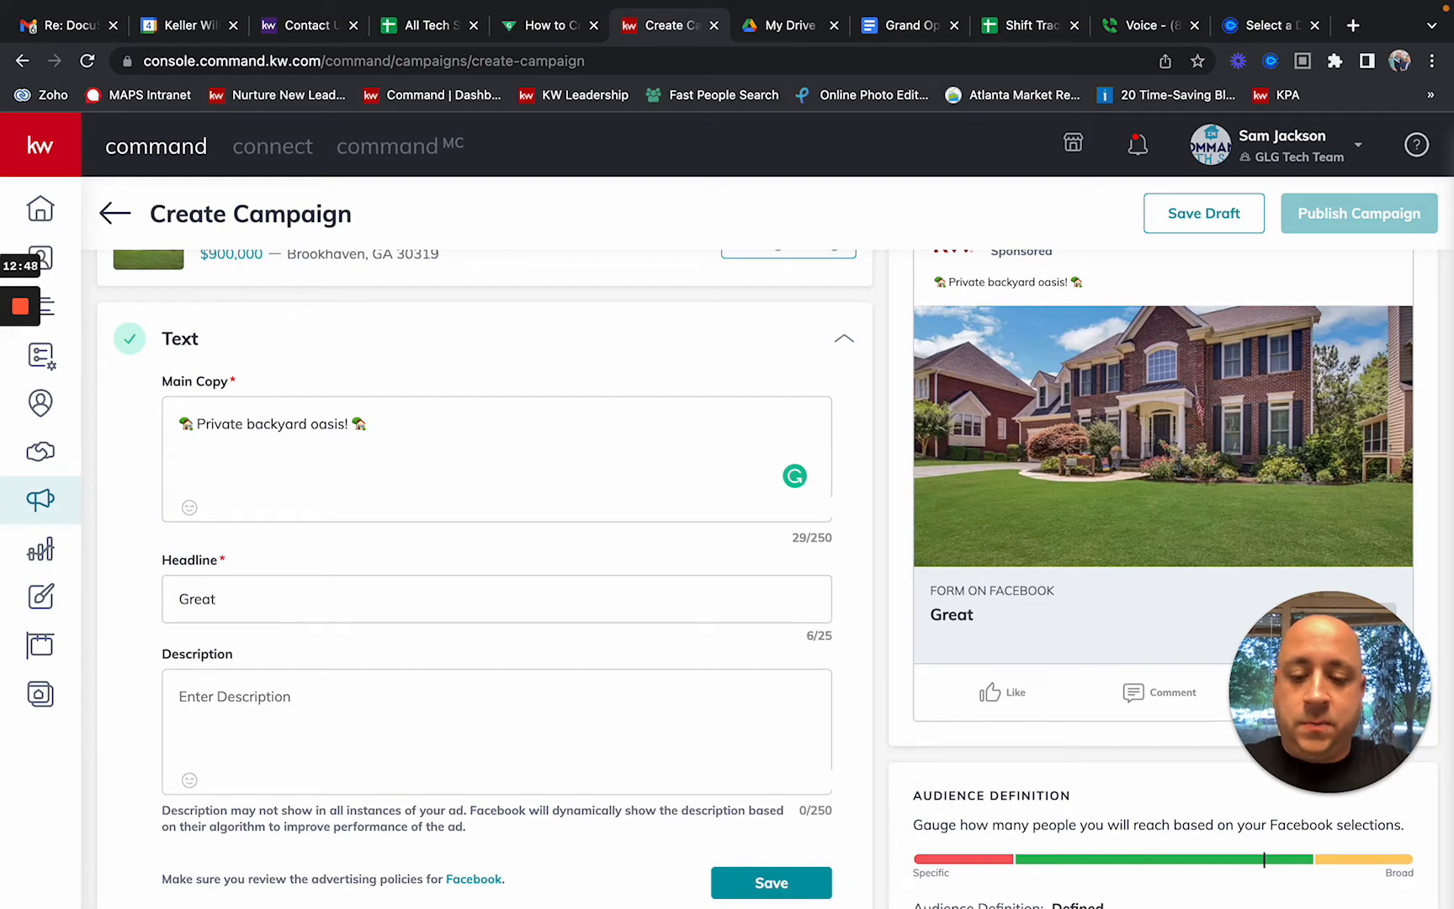
{"action": "type", "text": "Brookhaven "}
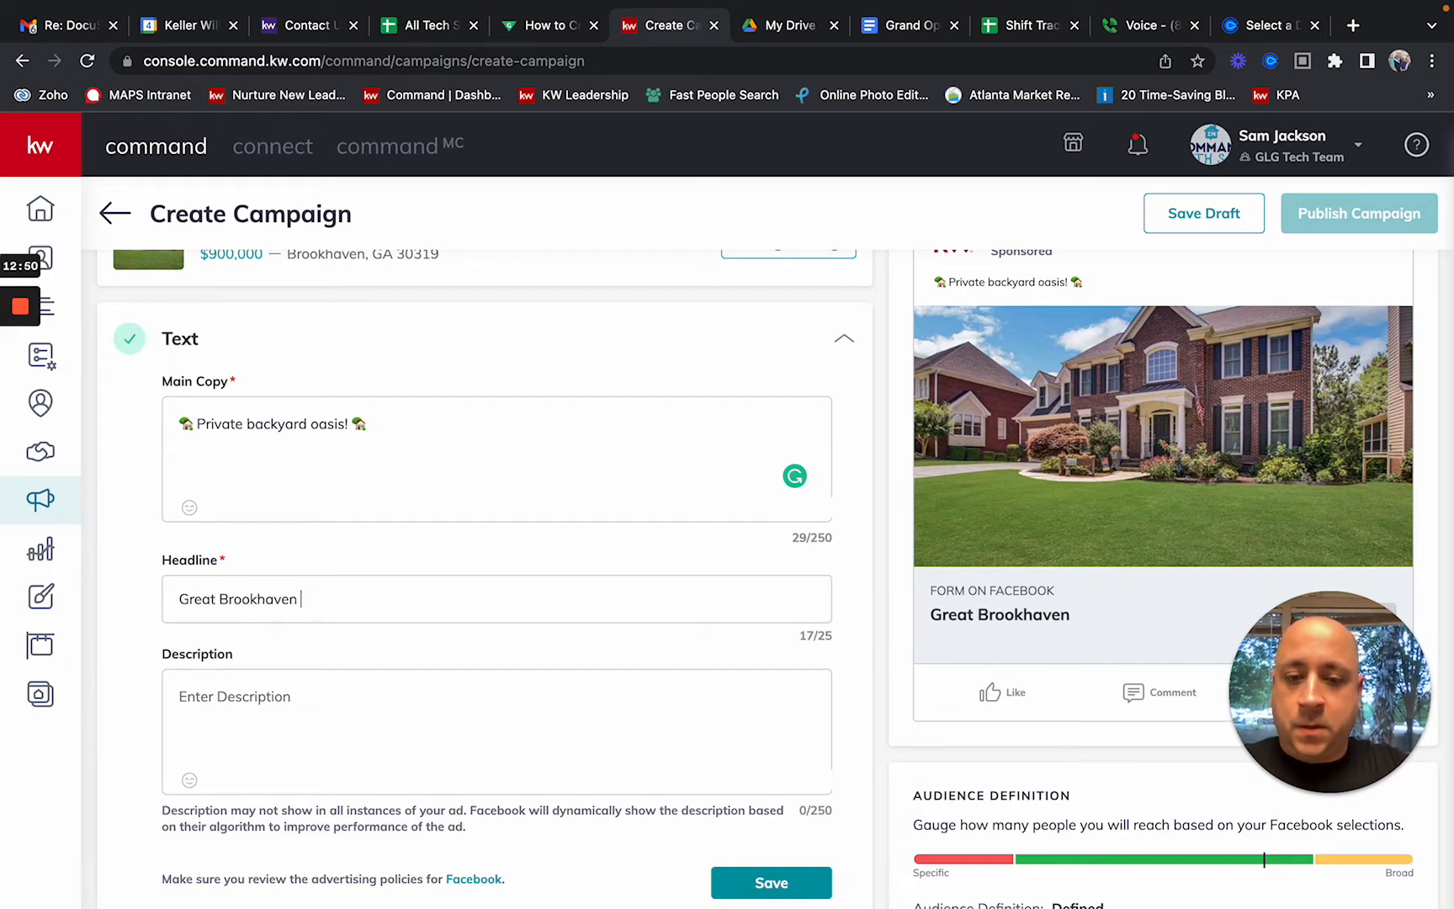
{"action": "type", "text": "Location"}
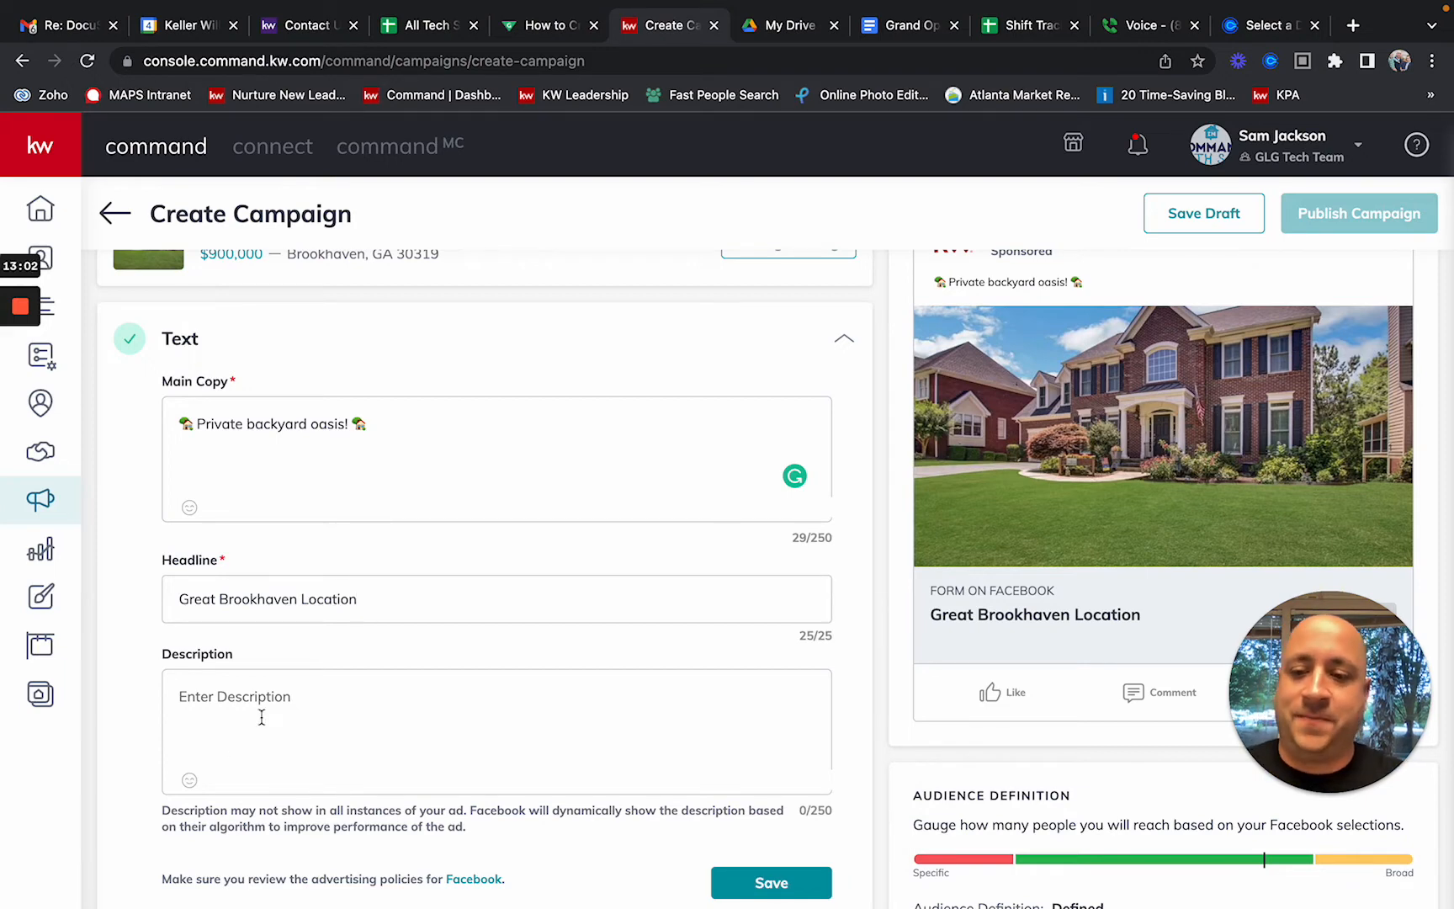
Step: Type the description 'For More Photos, Pricing, and Details - CLICK LEARN MORE', correcting its apostrophe and commas
{"action": "left_click", "coordinate": [299, 686]}
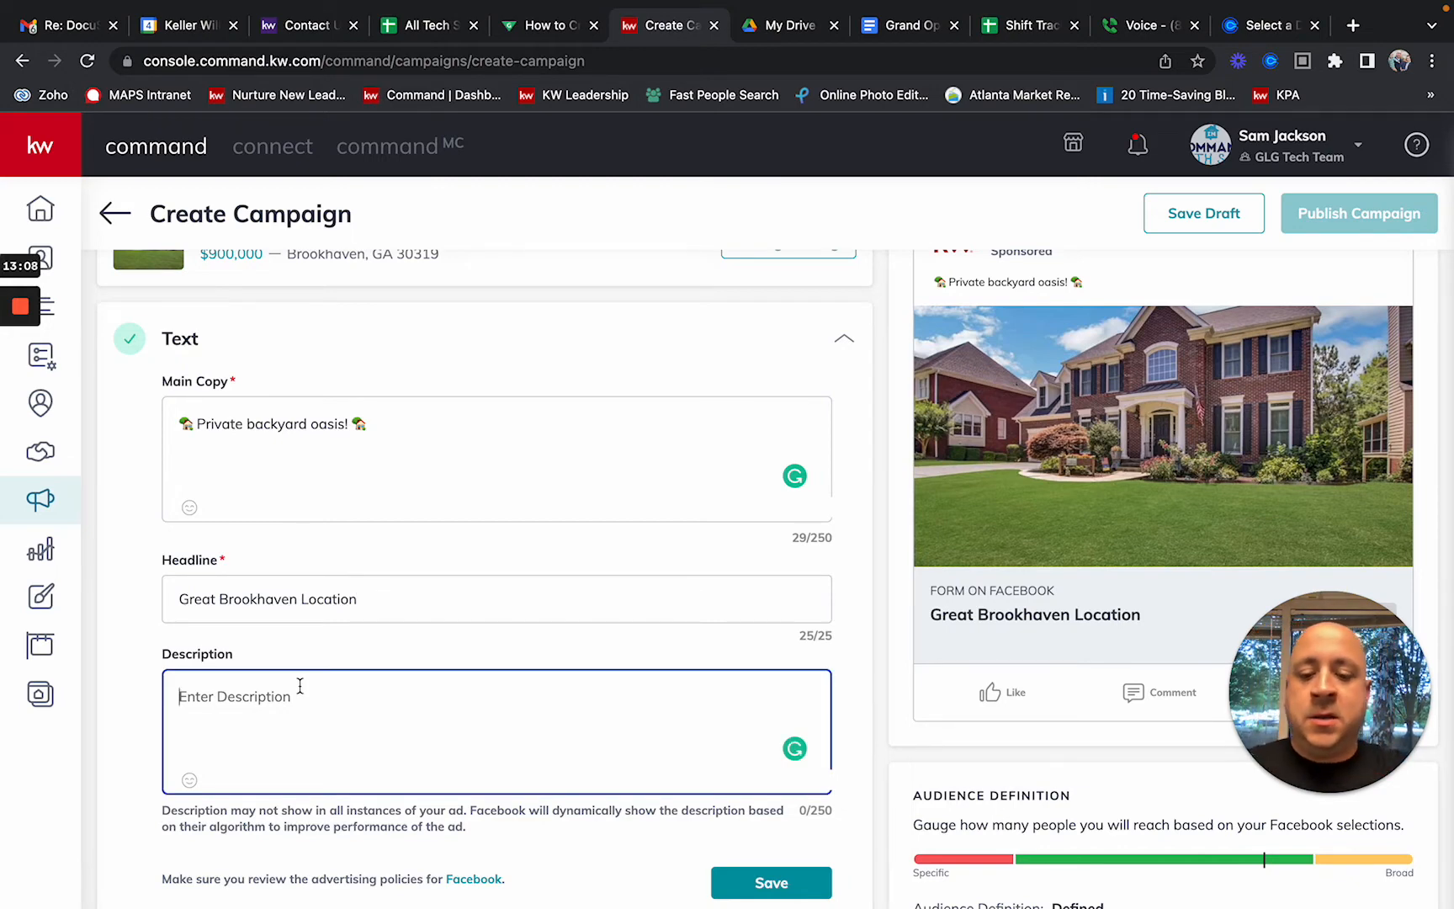
{"action": "type", "text": "For "}
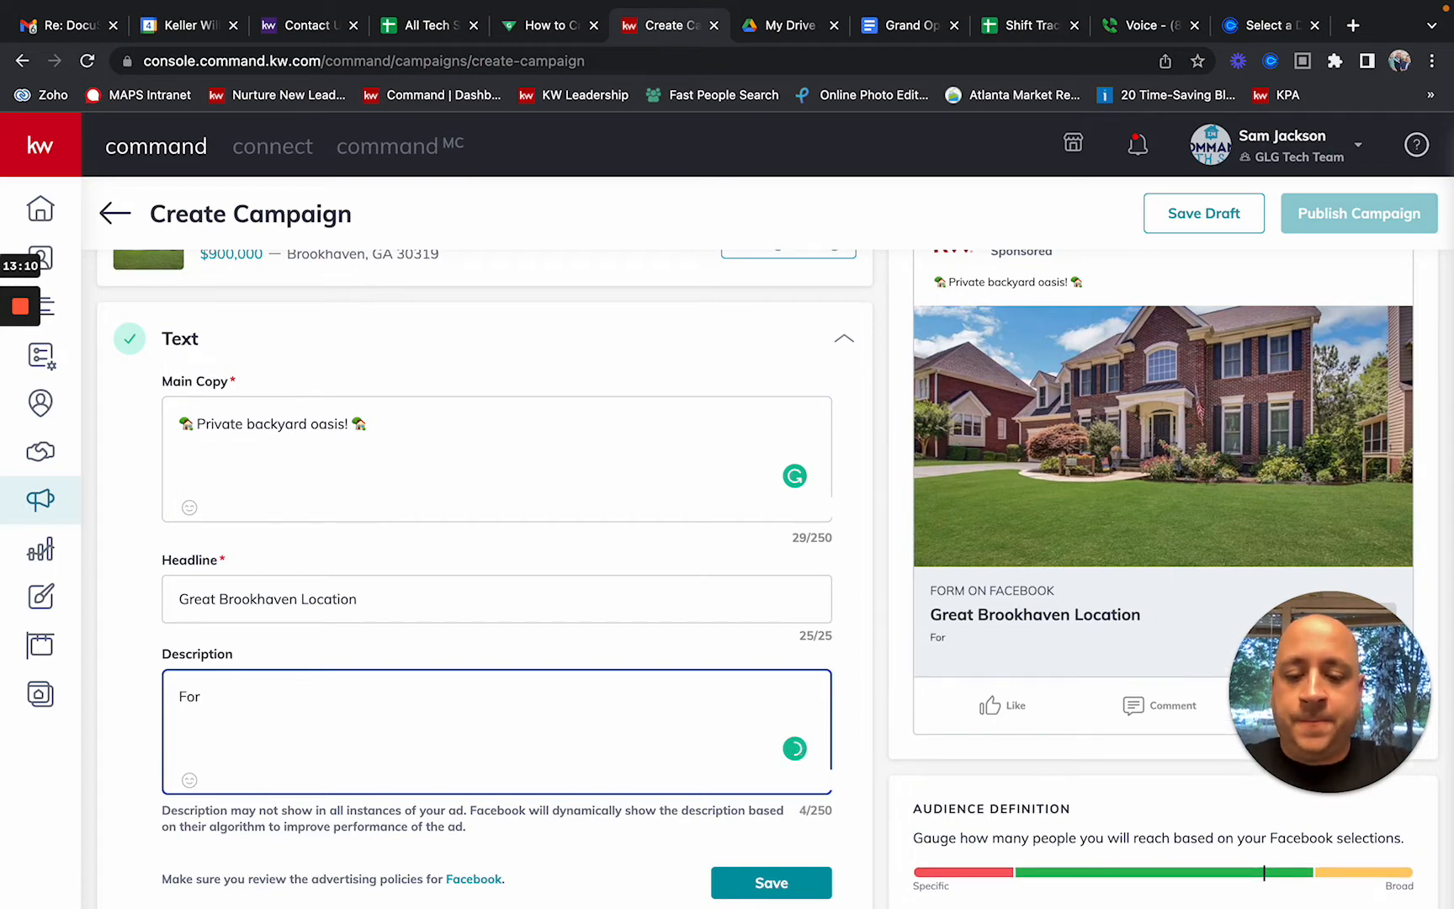
{"action": "type", "text": "More Photo"}
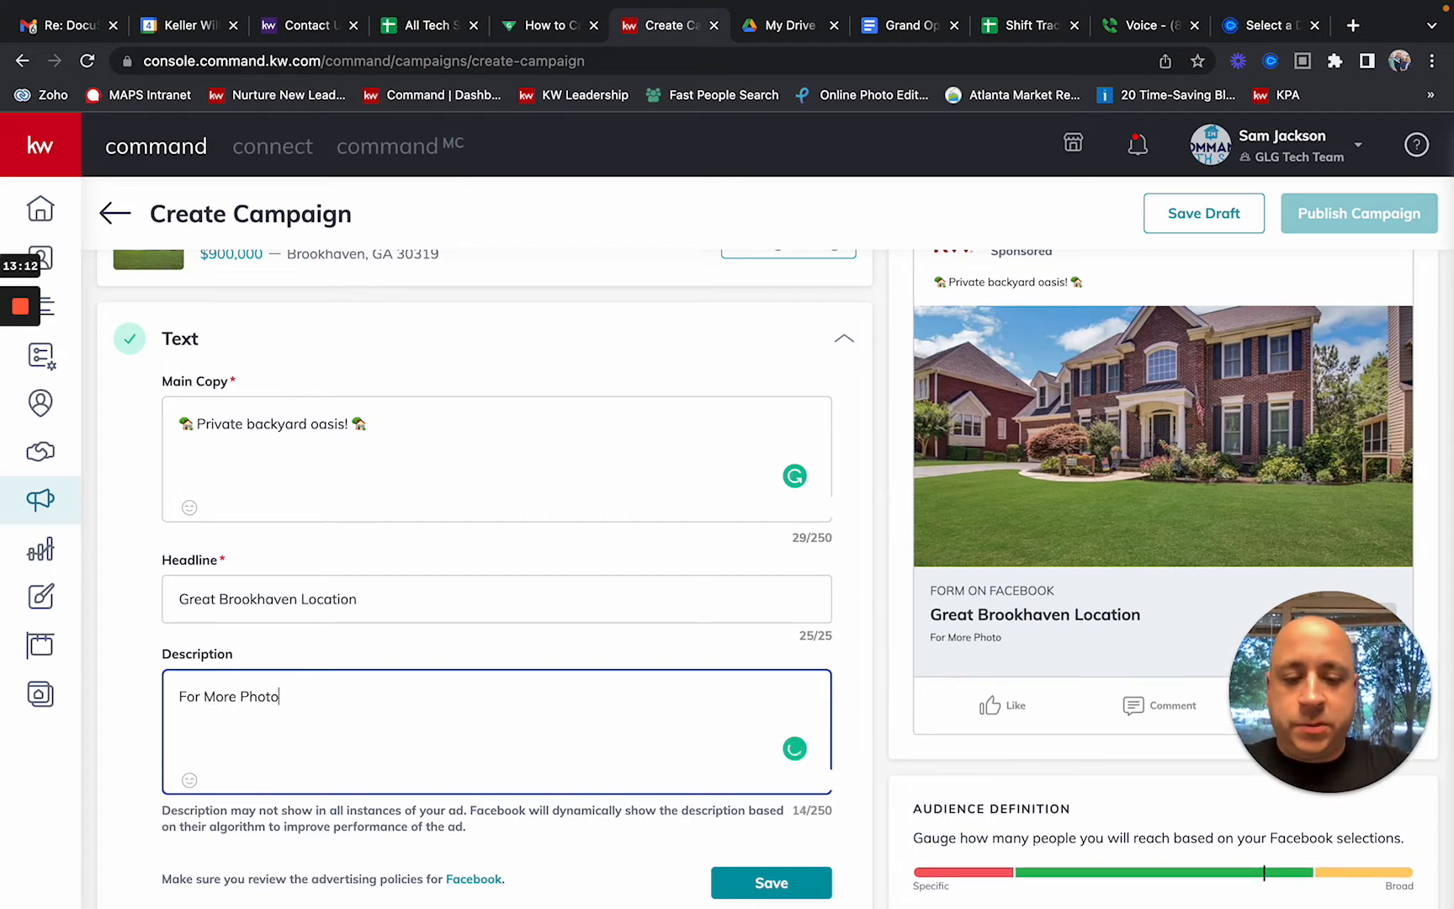
{"action": "type", "text": "'s Pricing, "}
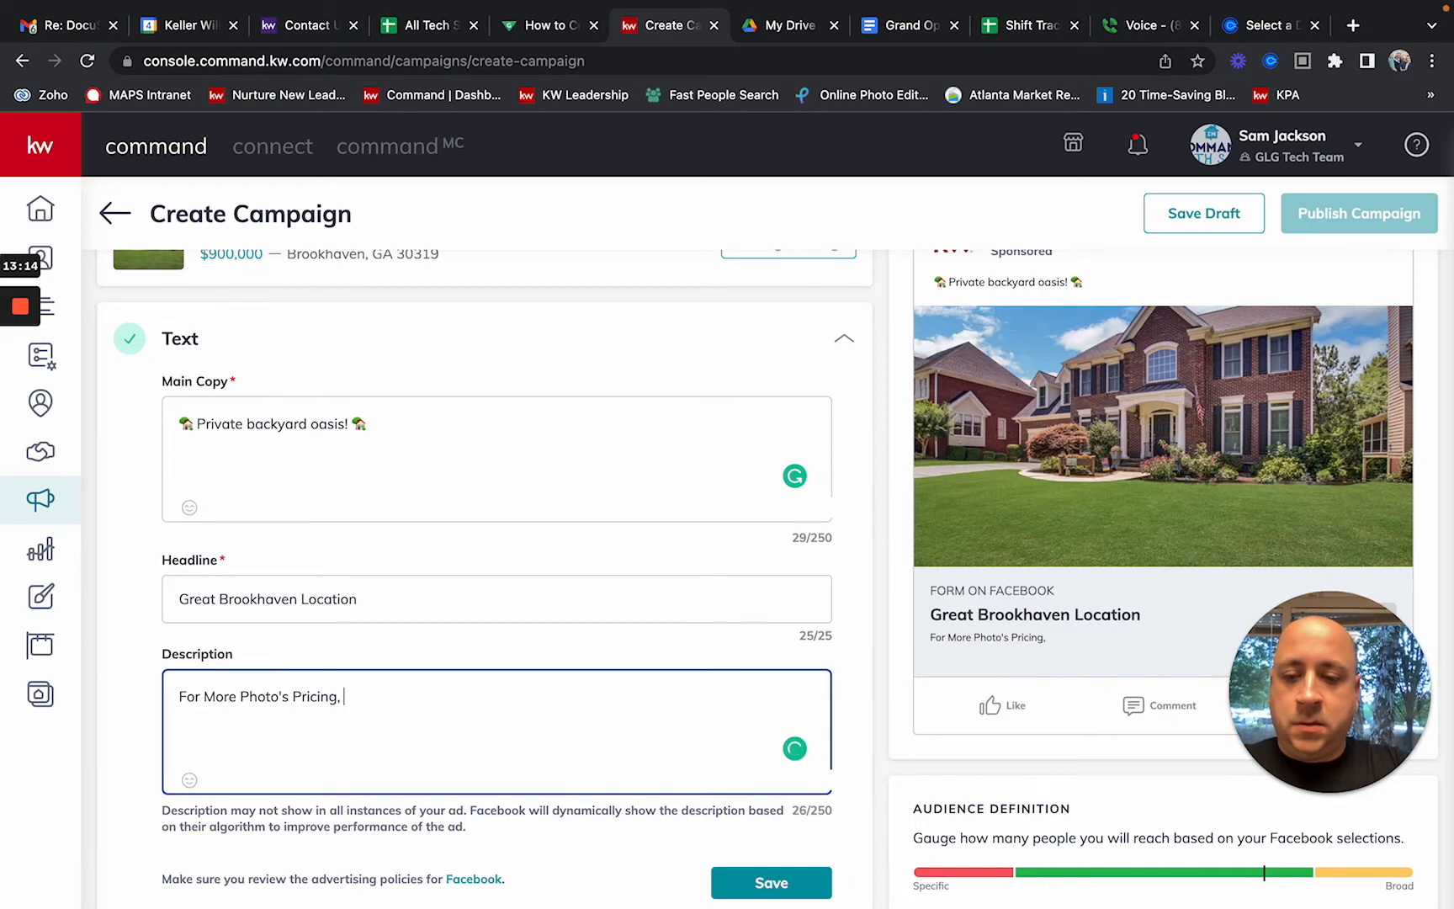
{"action": "type", "text": "and Details"}
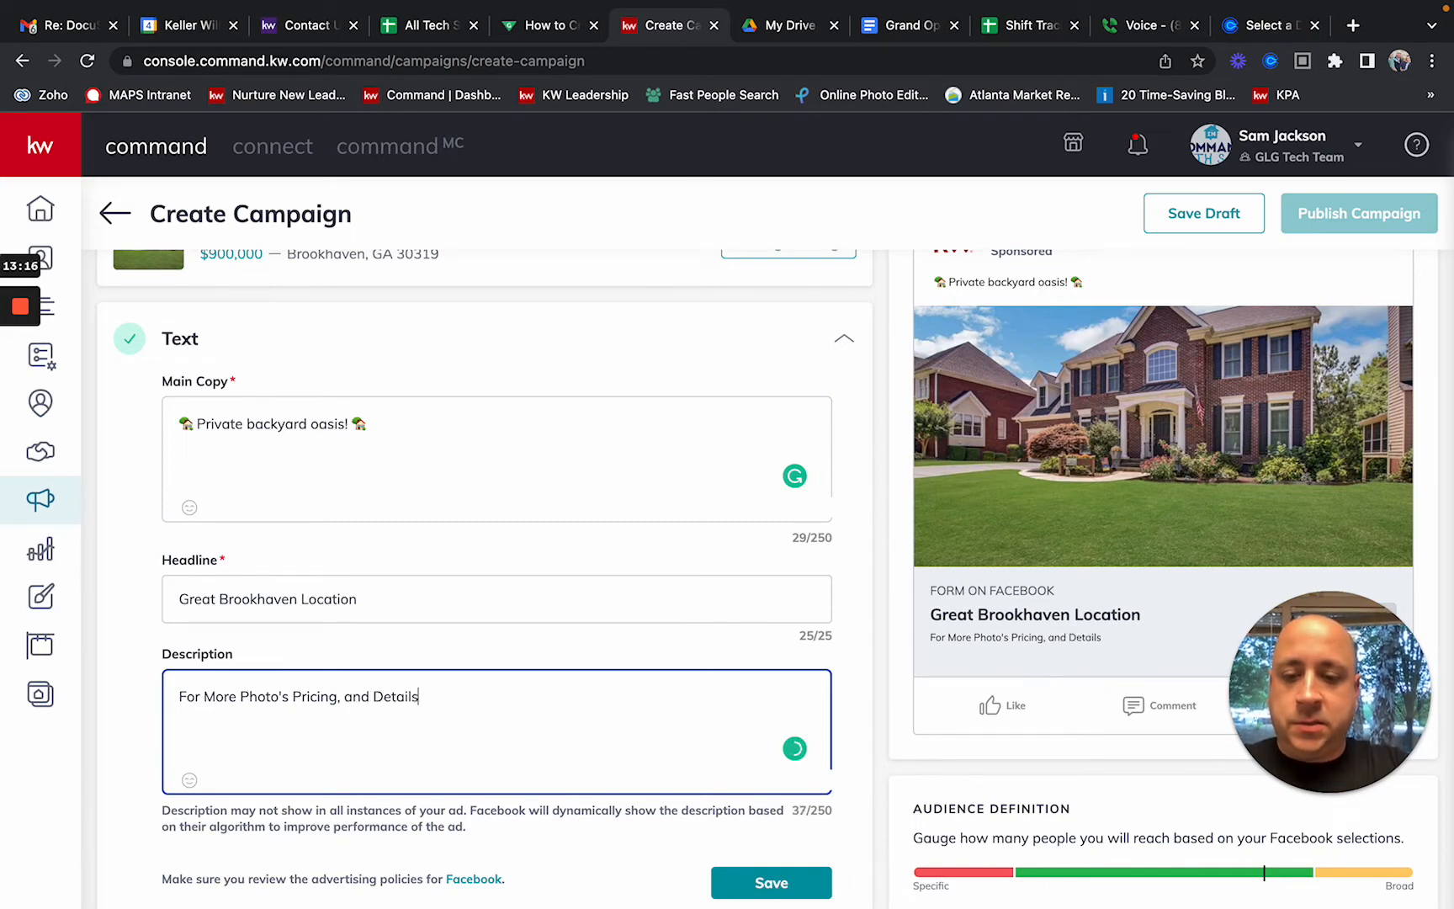
{"action": "type", "text": ", -  CLICK"}
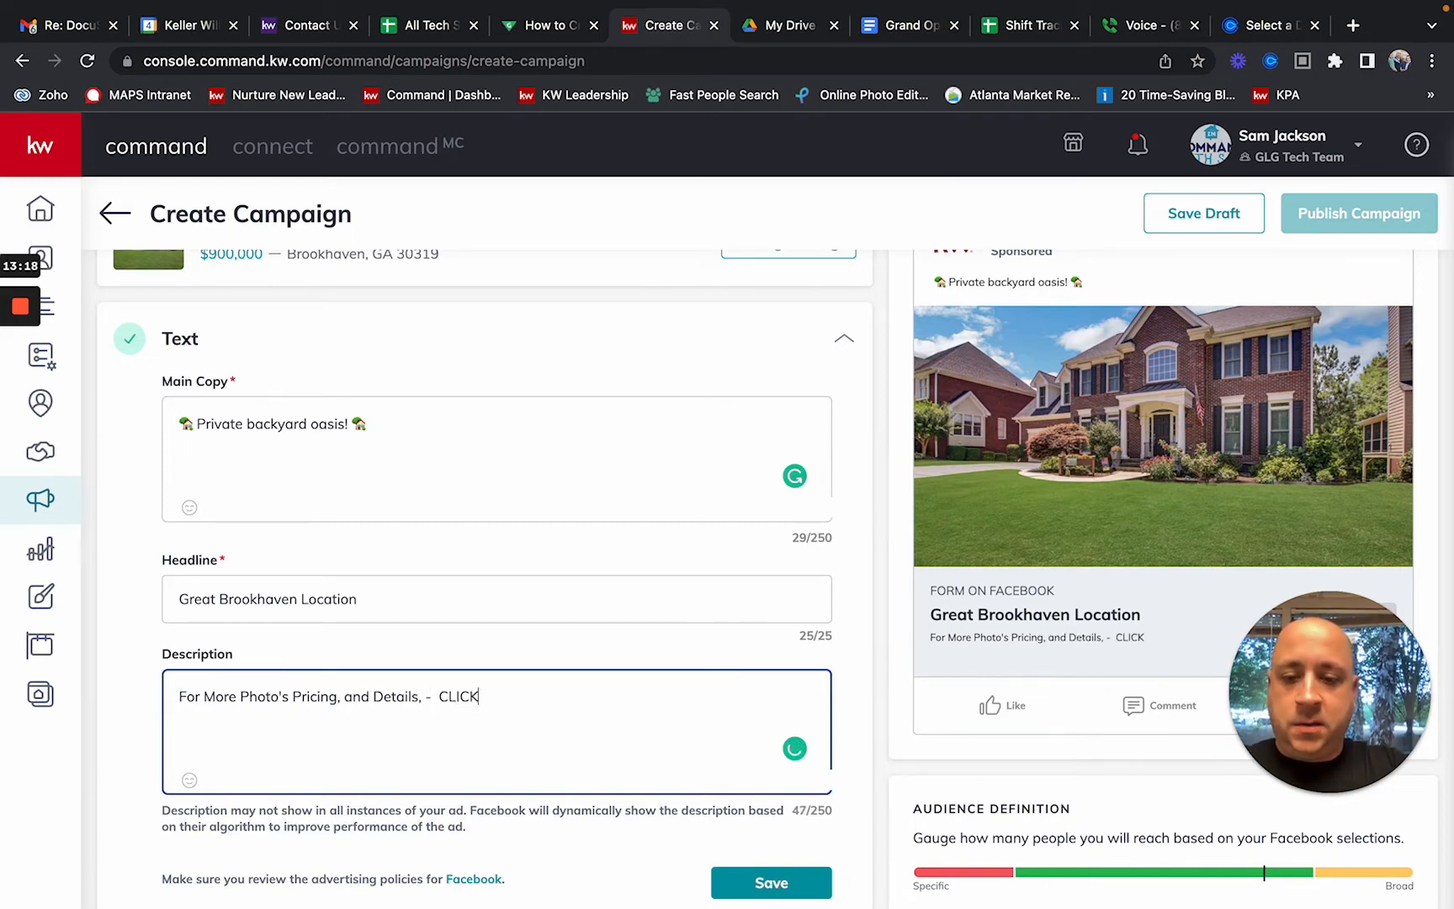
{"action": "type", "text": " LEARN MORE"}
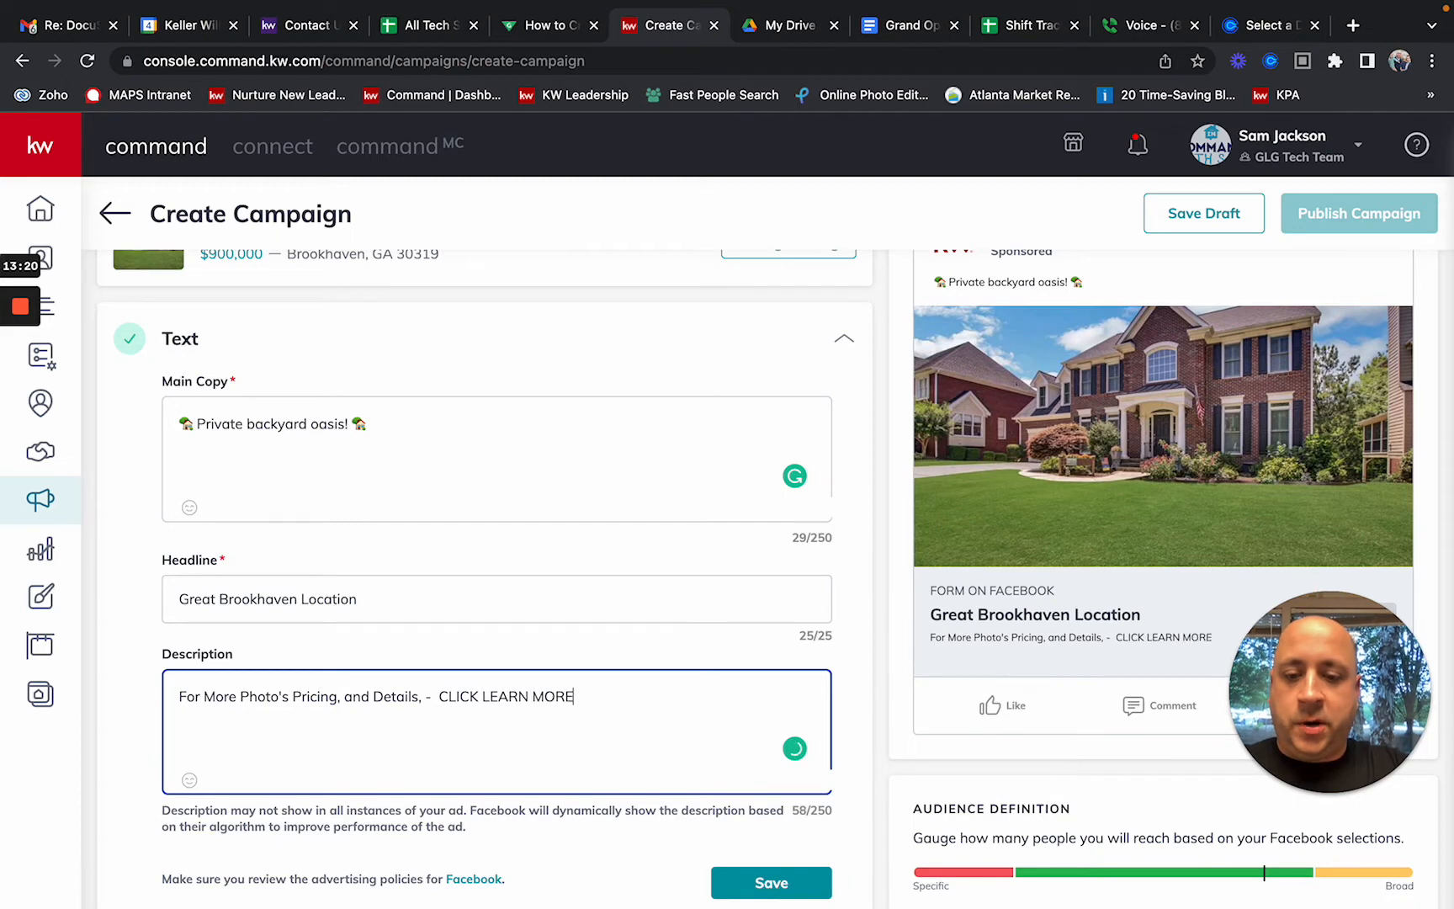
{"action": "left_click", "coordinate": [284, 696]}
{"action": "key", "text": "BackSpace"}
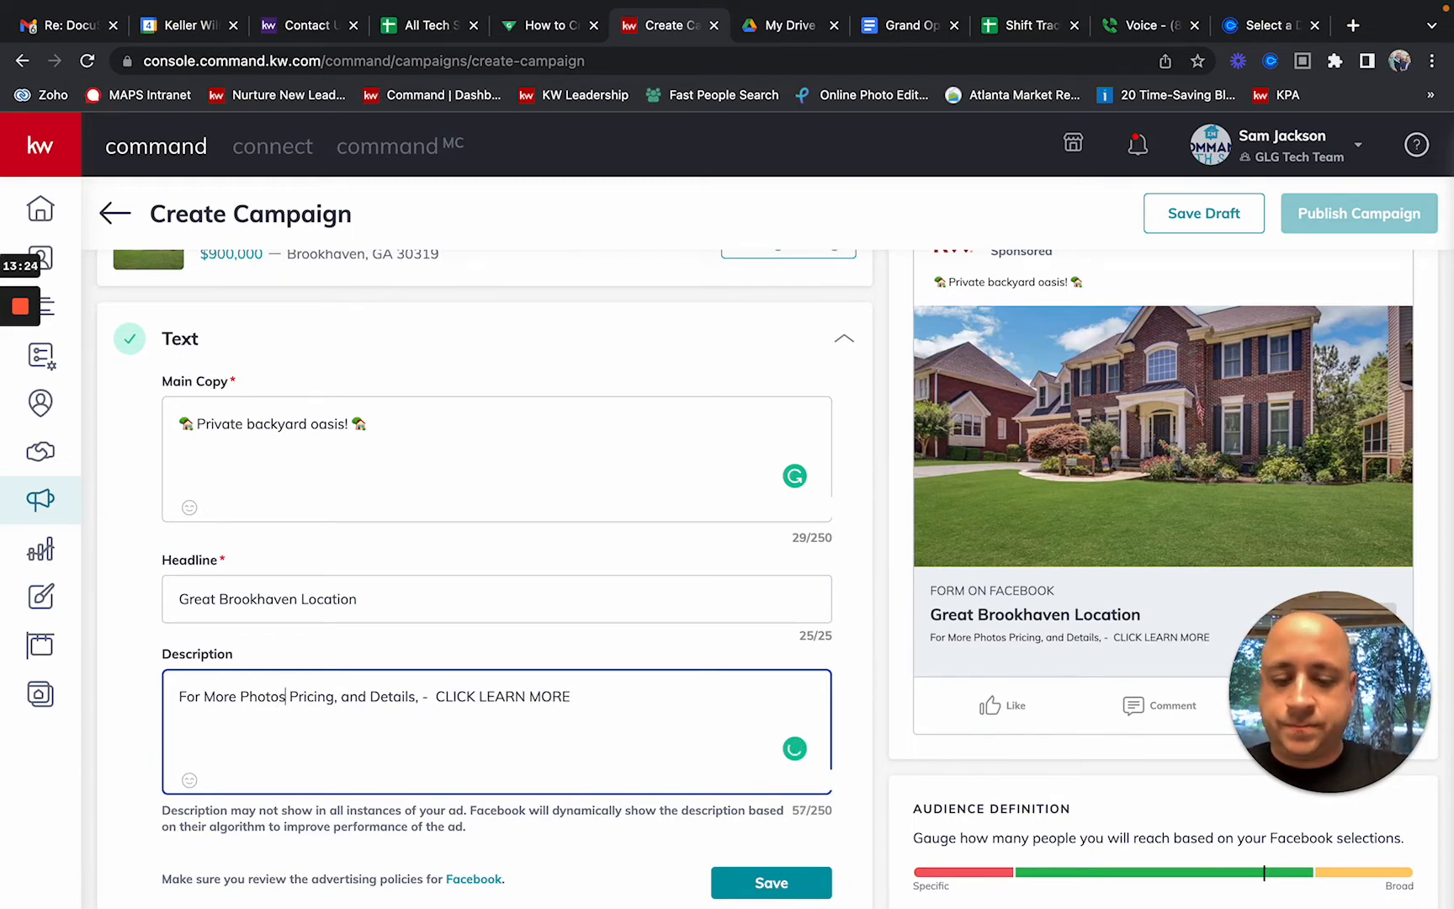
{"action": "type", "text": ","}
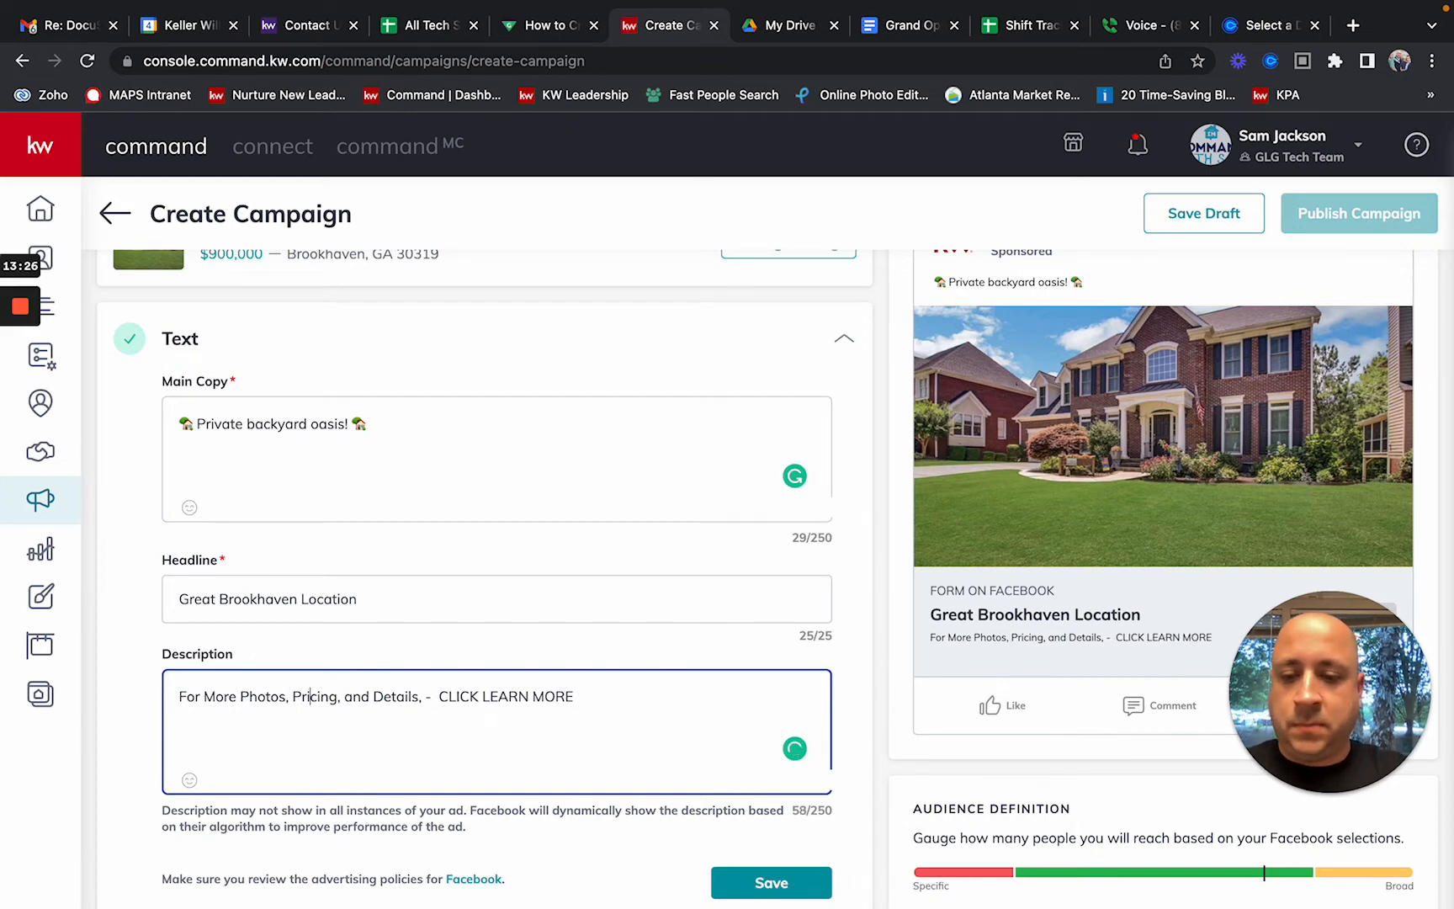
{"action": "key", "text": "Right"}
{"action": "key", "text": "Right"}
{"action": "key", "text": "Right"}
{"action": "key", "text": "Right"}
{"action": "key", "text": "Right"}
{"action": "key", "text": "Right"}
{"action": "key", "text": "Right"}
{"action": "key", "text": "Right"}
{"action": "key", "text": "Right"}
{"action": "key", "text": "Right"}
{"action": "key", "text": "Right"}
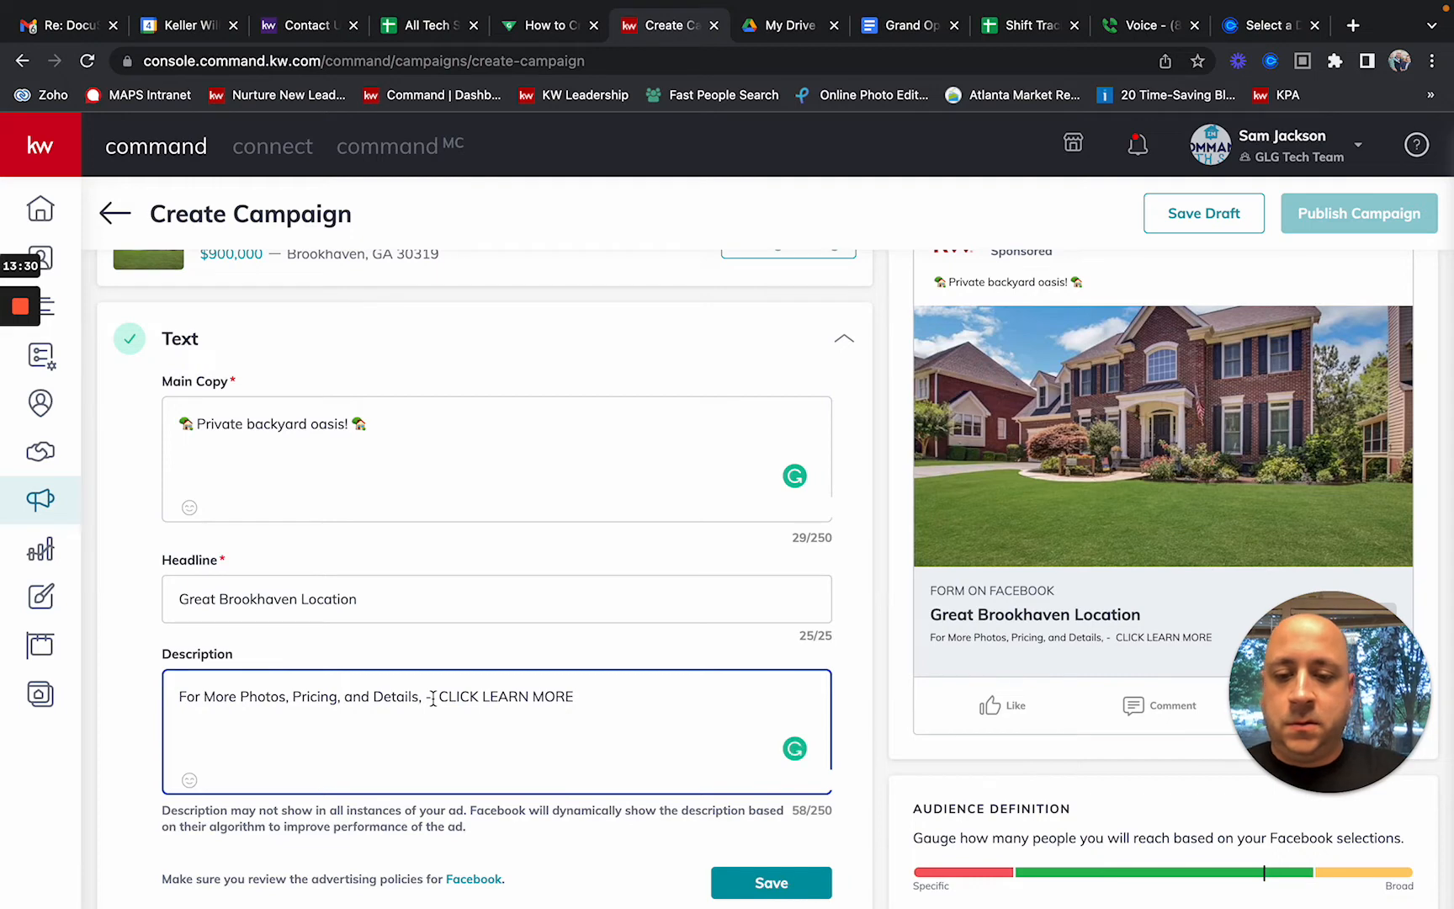
{"action": "key", "text": "BackSpace"}
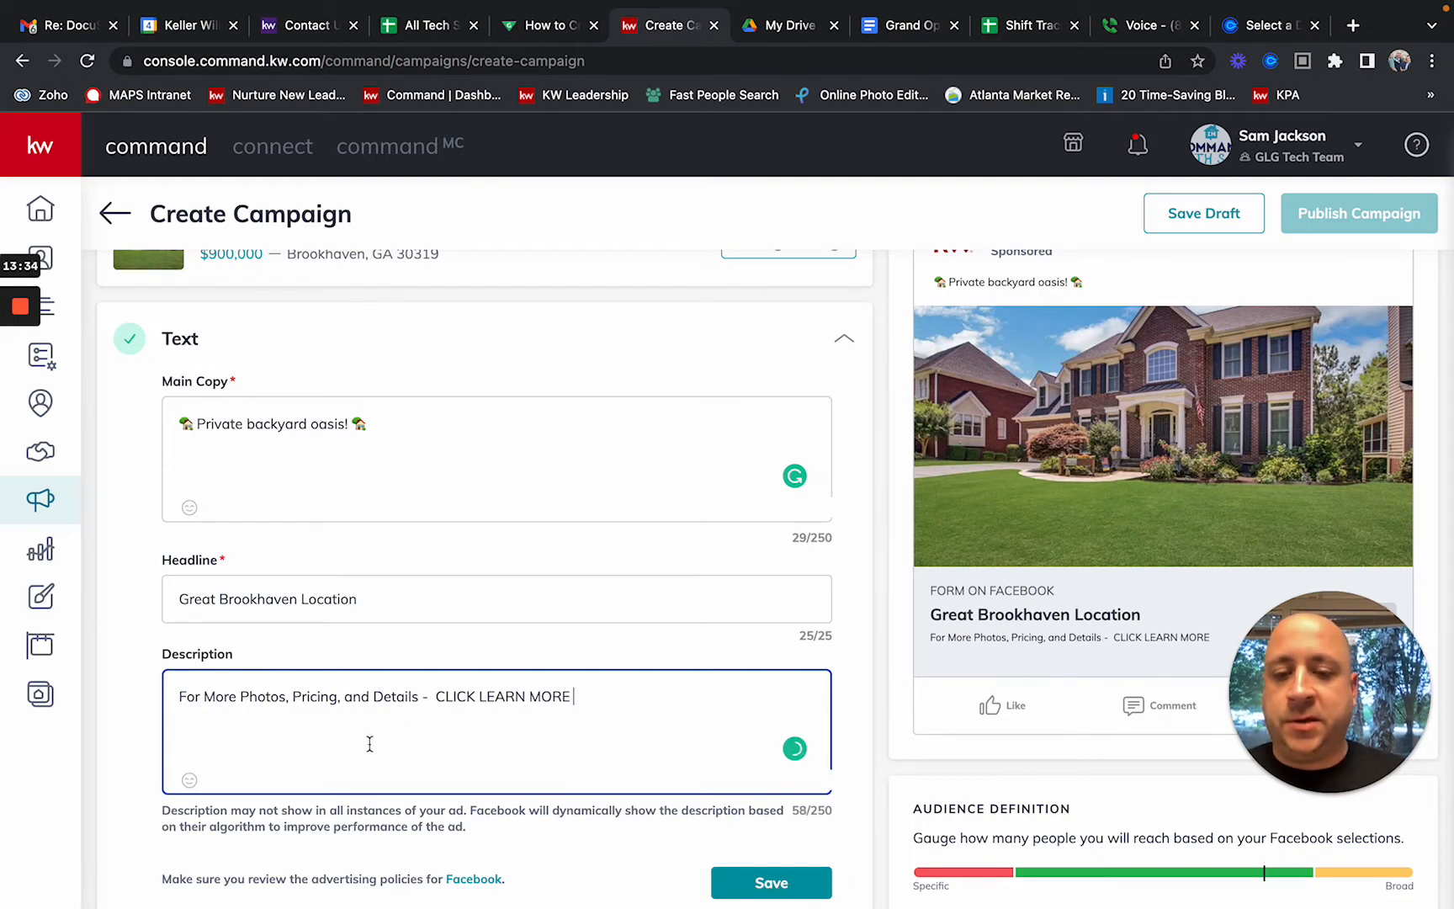
Step: Append 👇 pointing-down emojis, found by searching 'down', after CLICK LEARN MORE in the description
{"action": "left_click", "coordinate": [189, 781]}
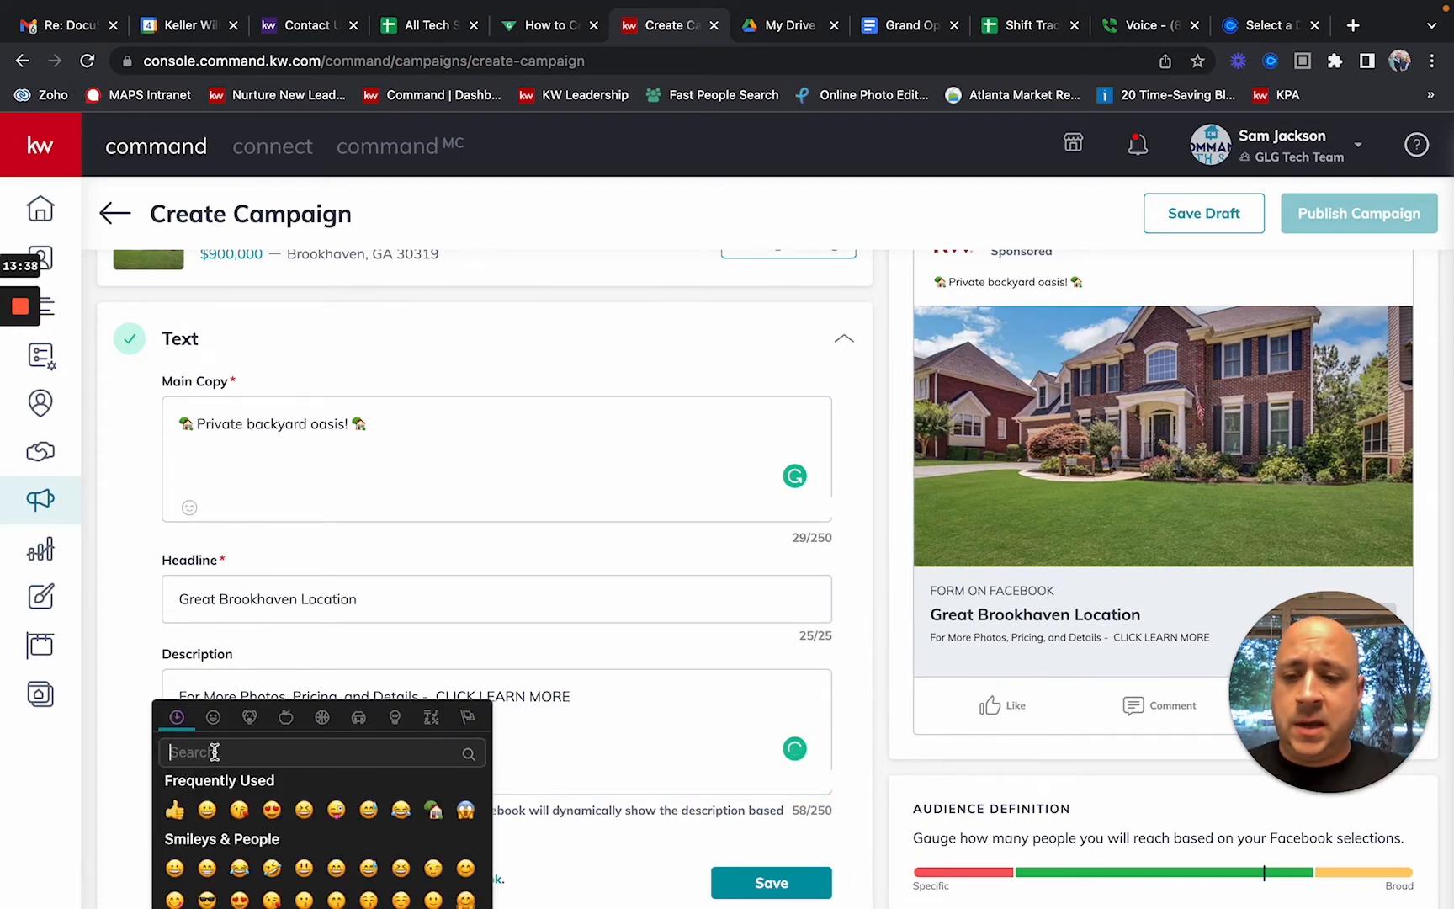
{"action": "type", "text": "down"}
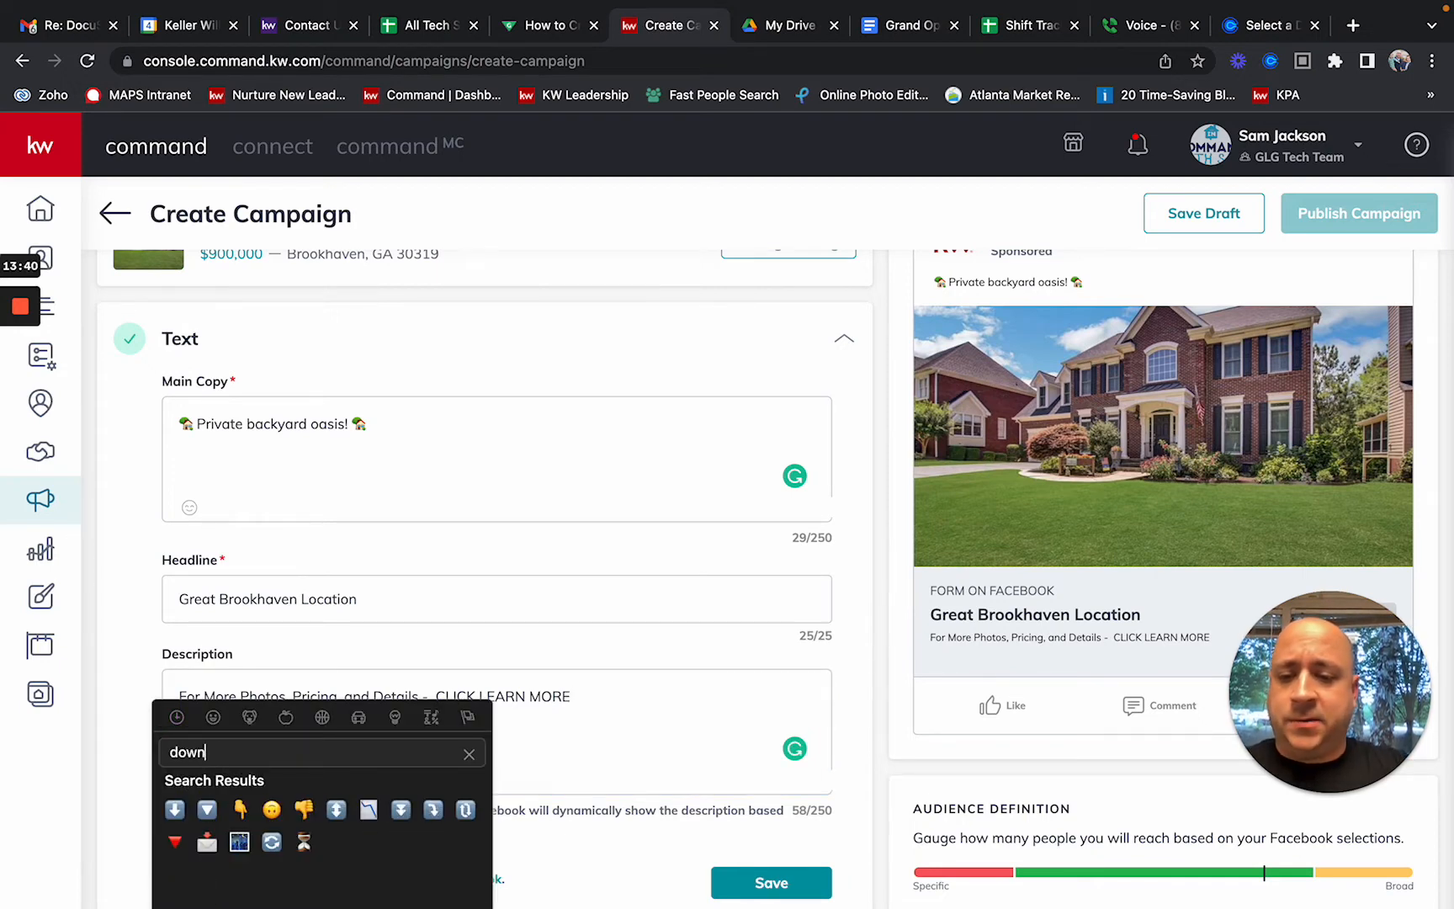
{"action": "left_click", "coordinate": [243, 810]}
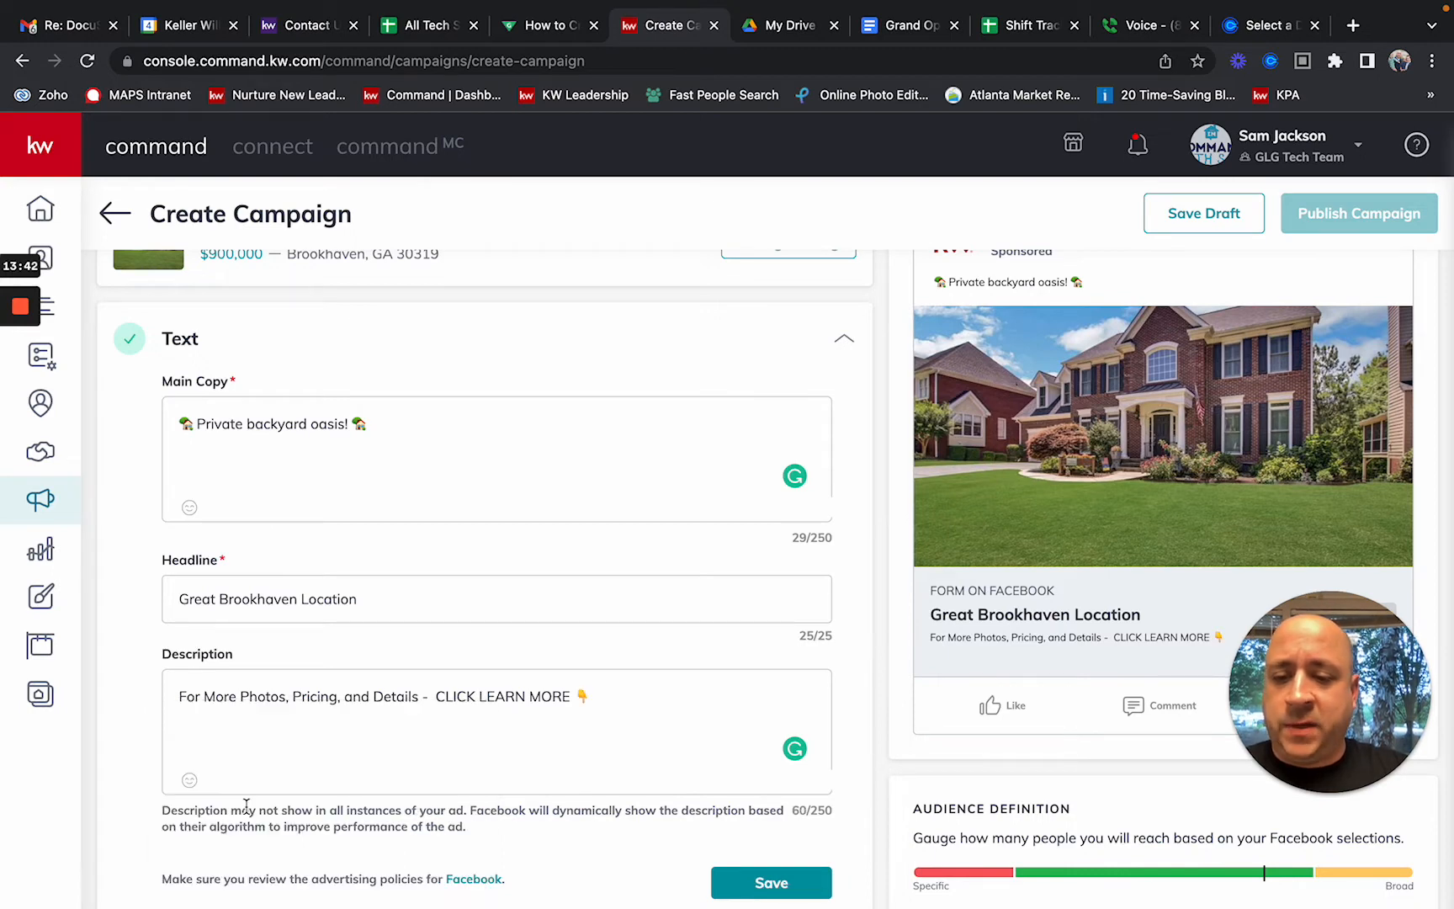
{"action": "left_click", "coordinate": [608, 701]}
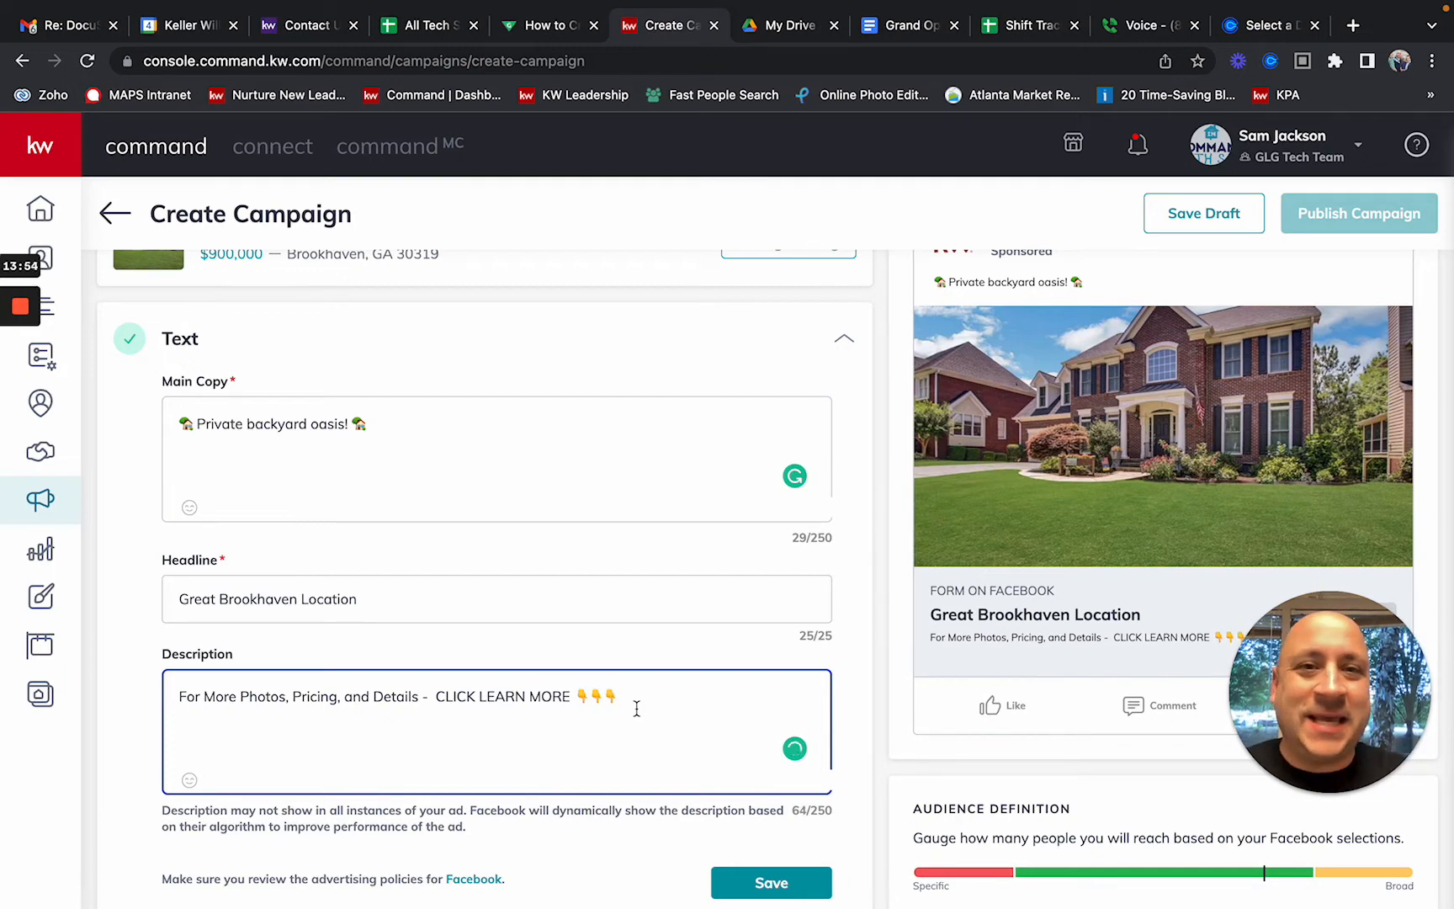
{"action": "left_click", "coordinate": [682, 633]}
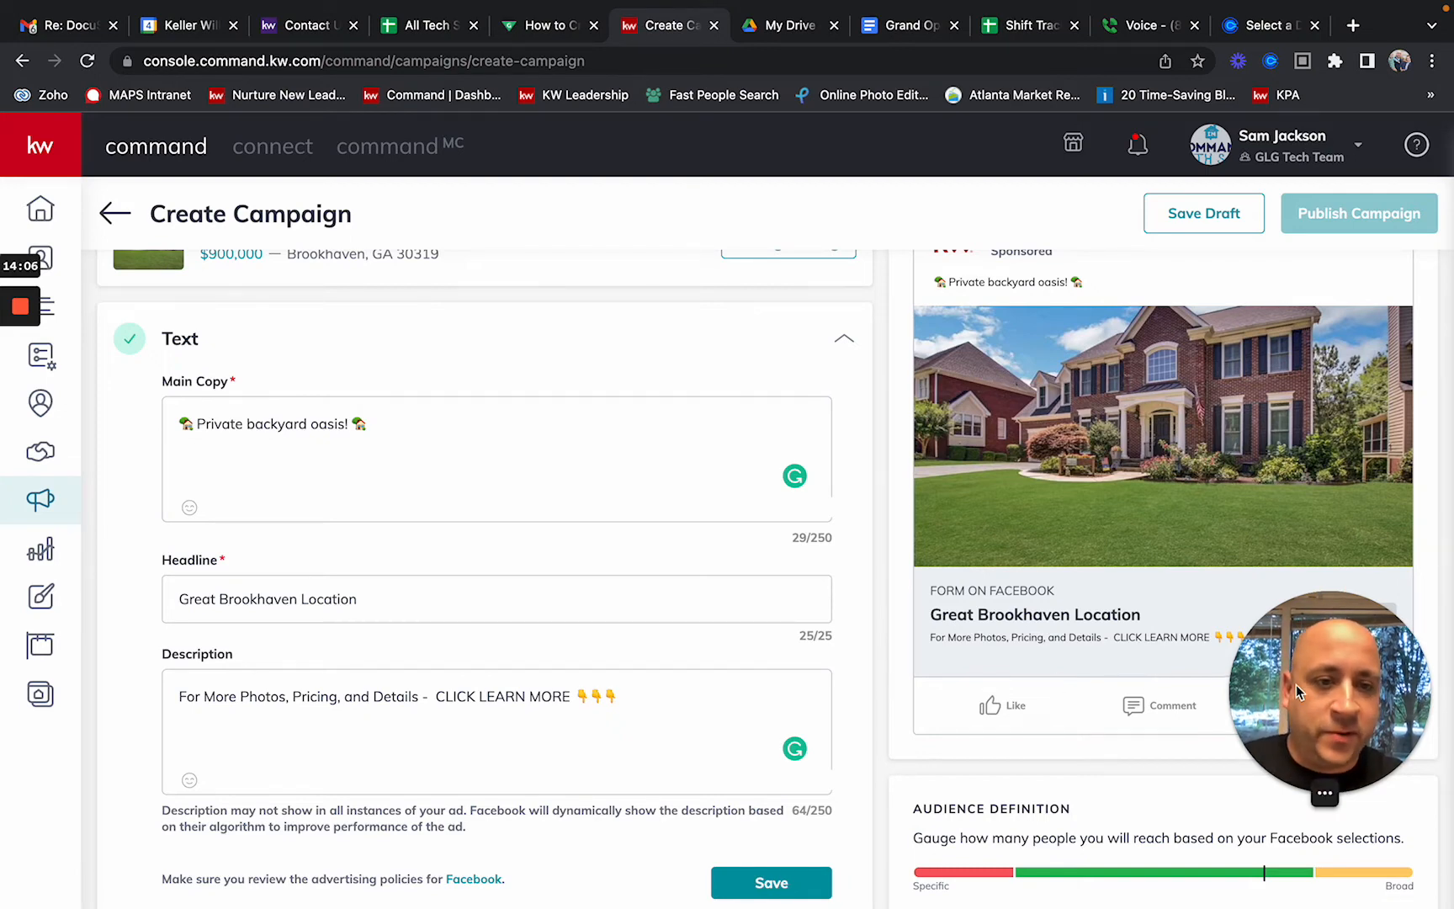
{"action": "left_click_drag", "start_coordinate": [1304, 755], "coordinate": [59, 884]}
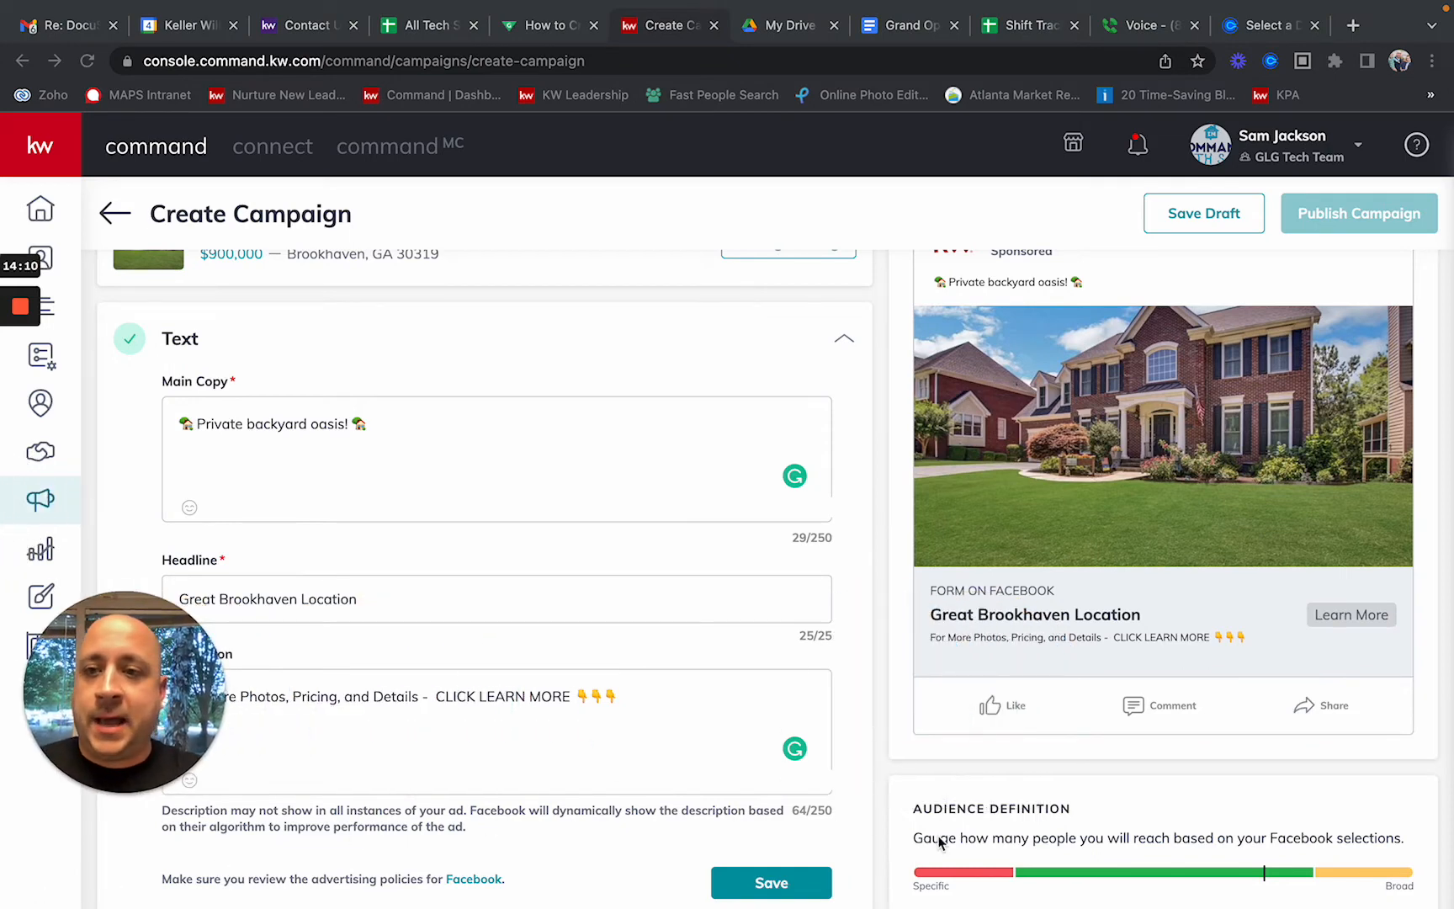
{"action": "scroll", "coordinate": [1194, 621], "scroll_direction": "up", "scroll_amount": 2}
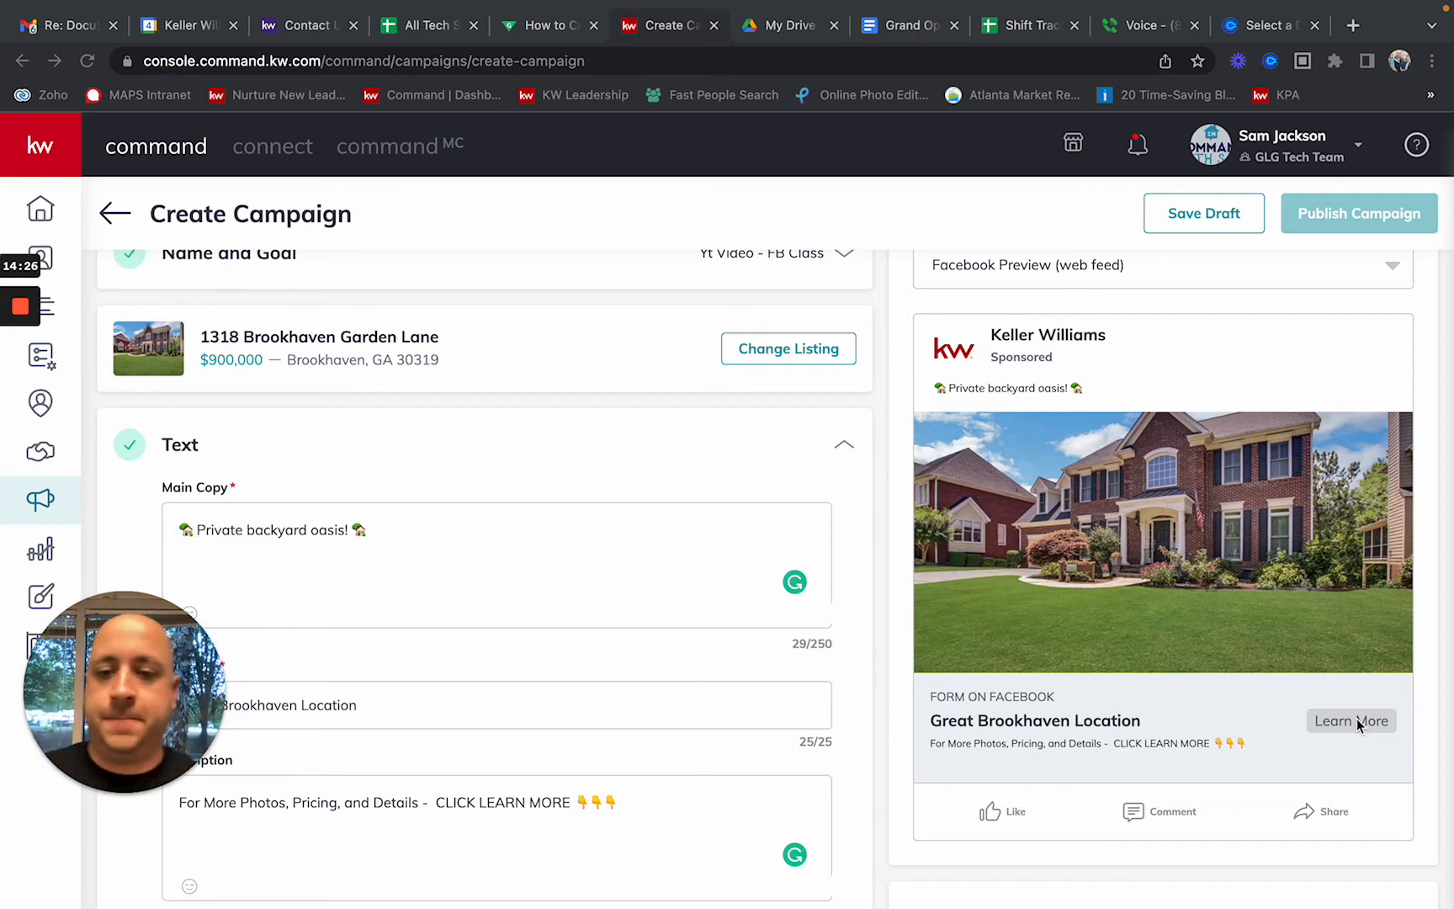
Step: Save the ad's Text section and bring up the Media configuration
{"action": "scroll", "coordinate": [1356, 720], "scroll_direction": "down", "scroll_amount": 6}
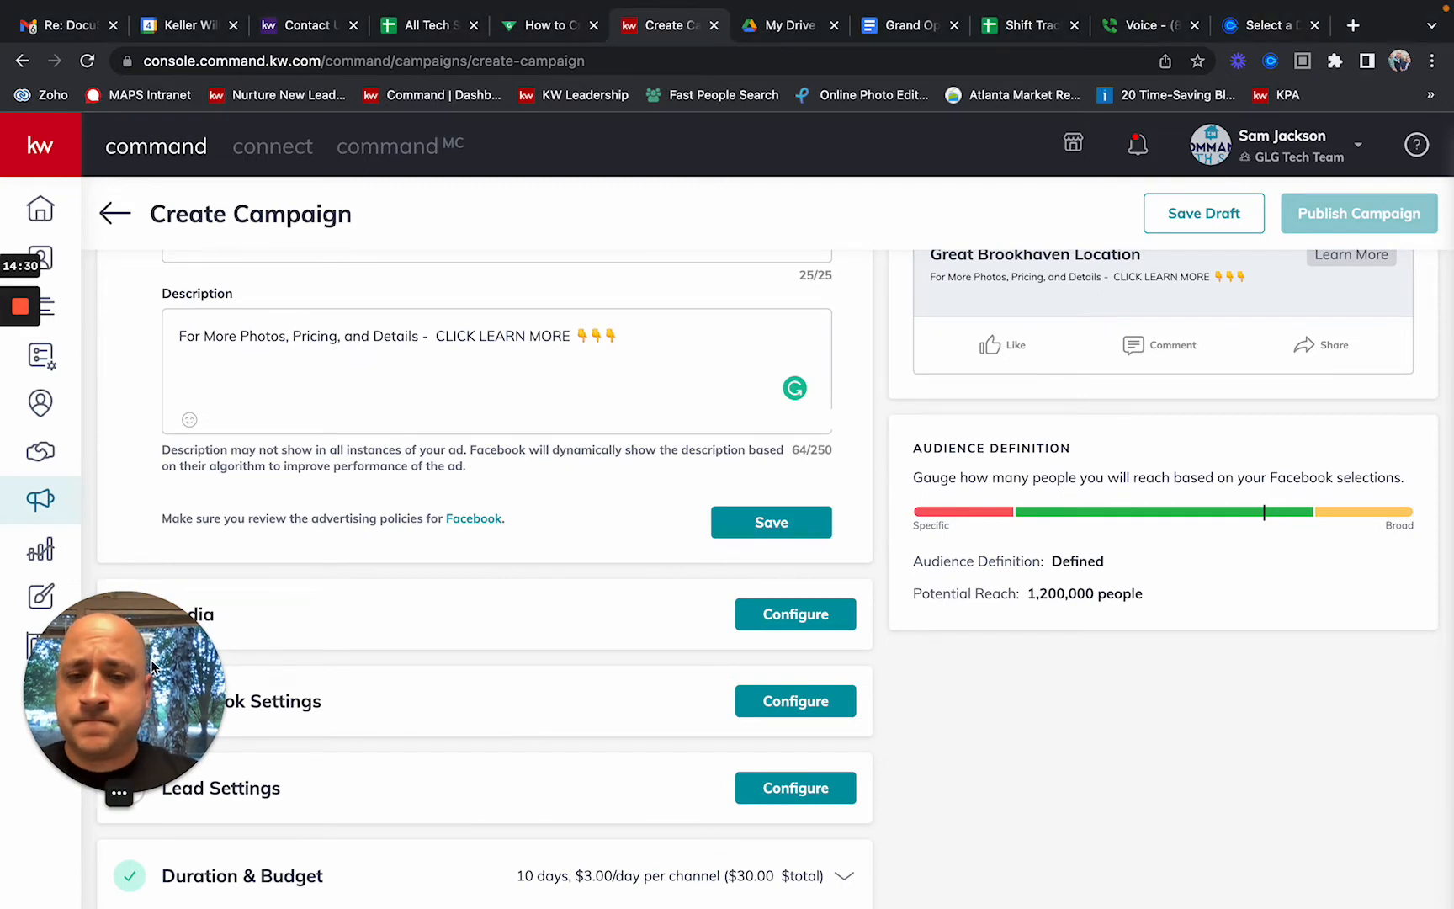
{"action": "left_click", "coordinate": [783, 522]}
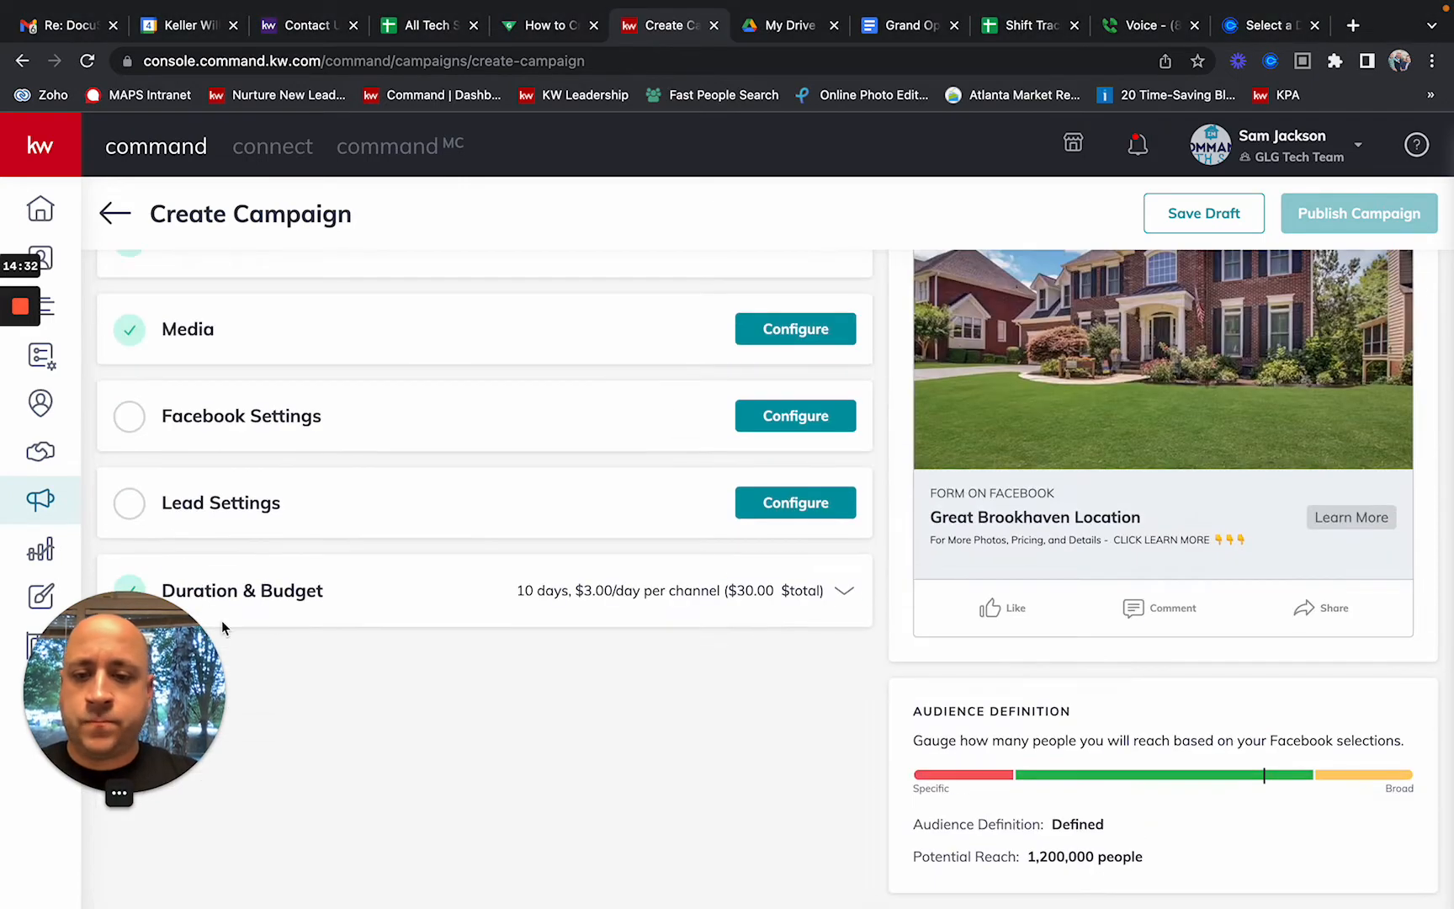
{"action": "left_click_drag", "start_coordinate": [114, 667], "coordinate": [1362, 723]}
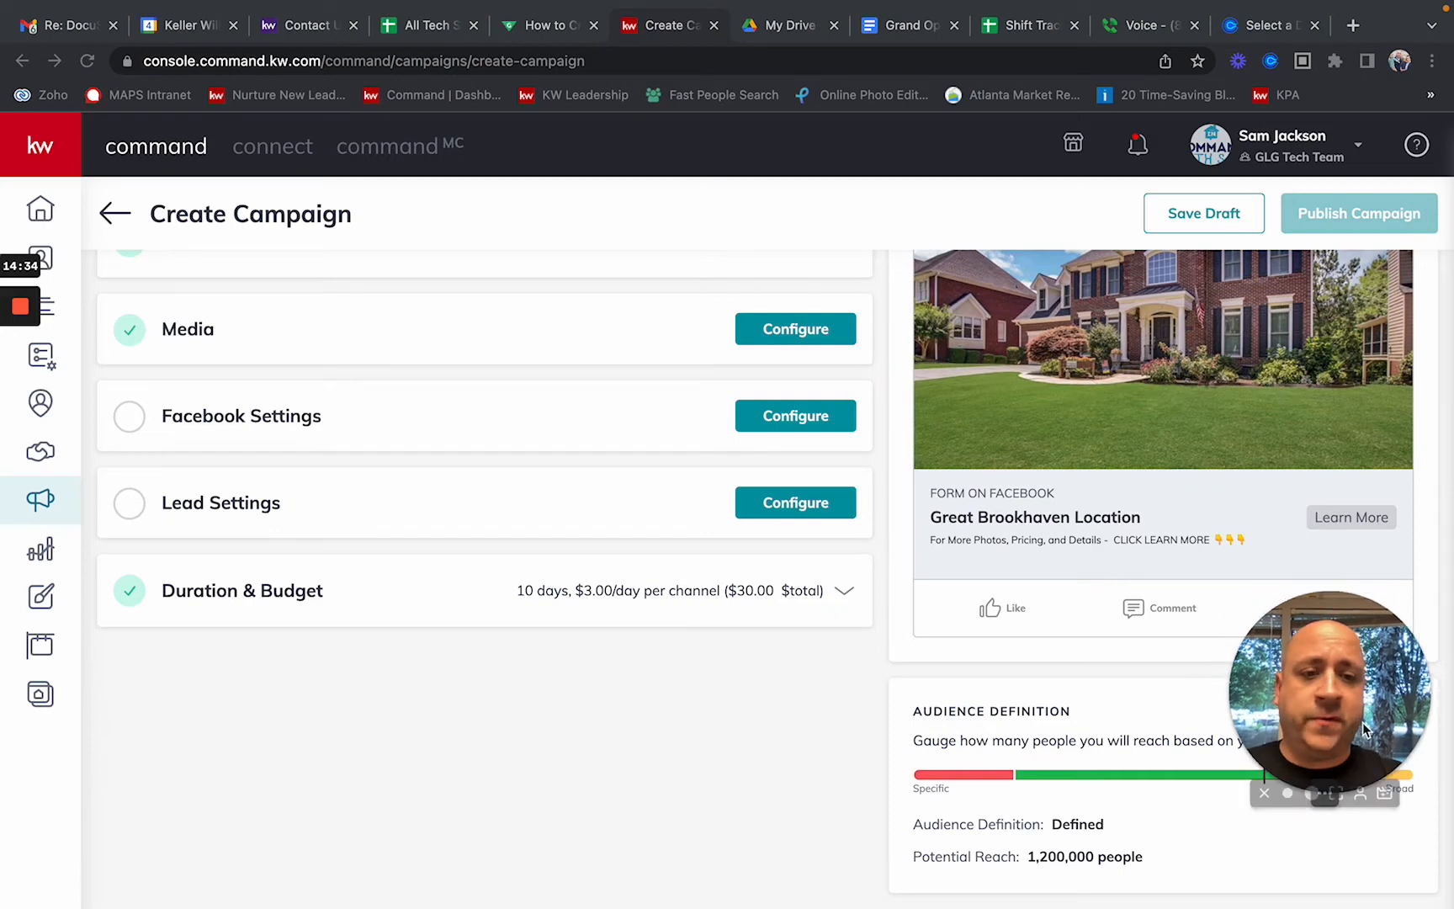
{"action": "scroll", "coordinate": [584, 652], "scroll_direction": "up", "scroll_amount": 3}
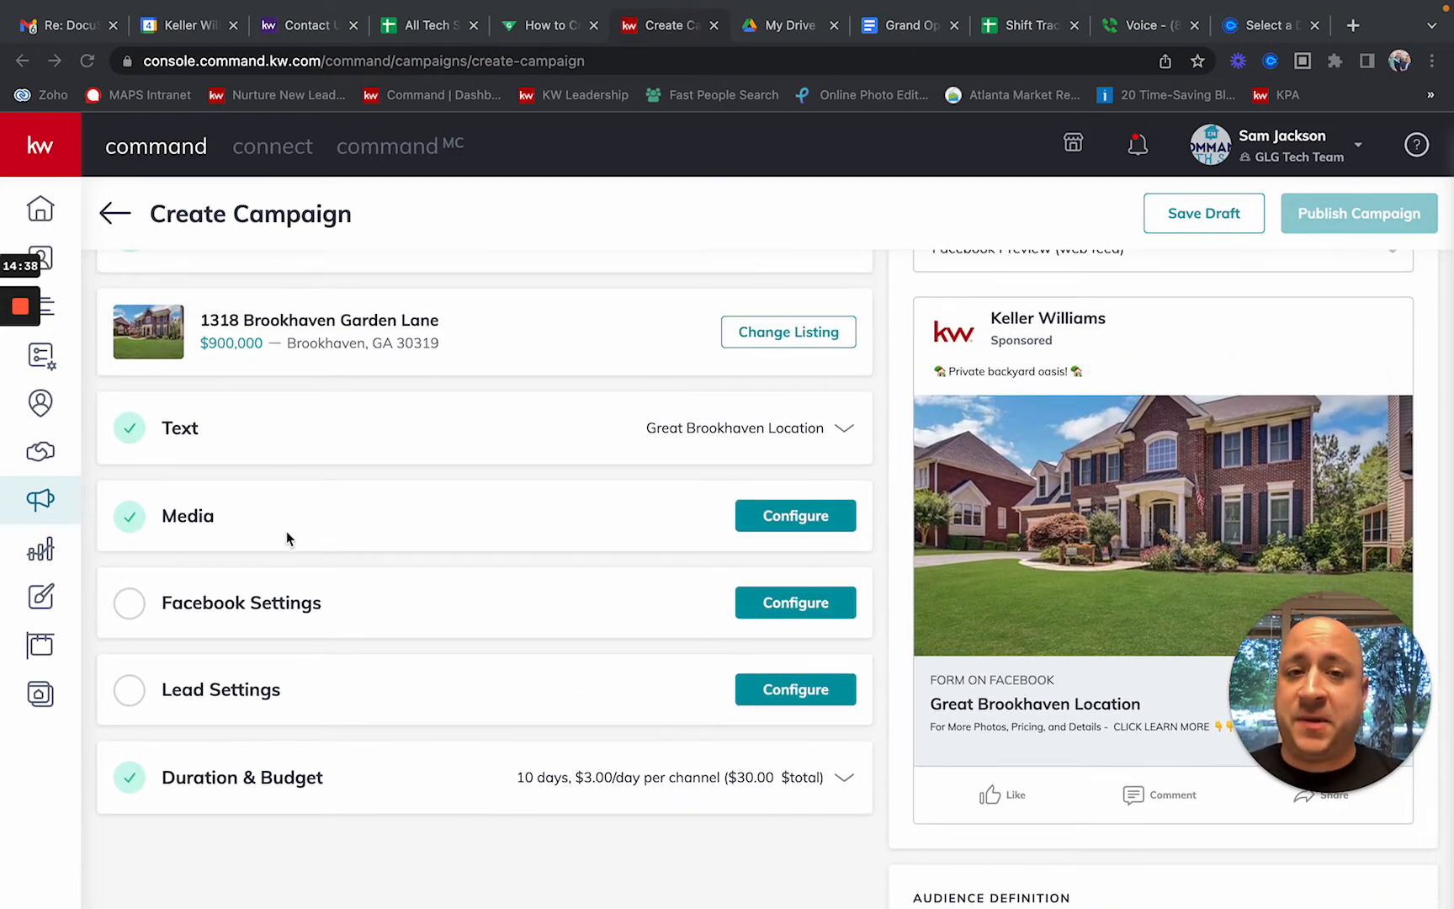
{"action": "left_click", "coordinate": [790, 518]}
{"action": "scroll", "coordinate": [775, 515], "scroll_direction": "down", "scroll_amount": 2}
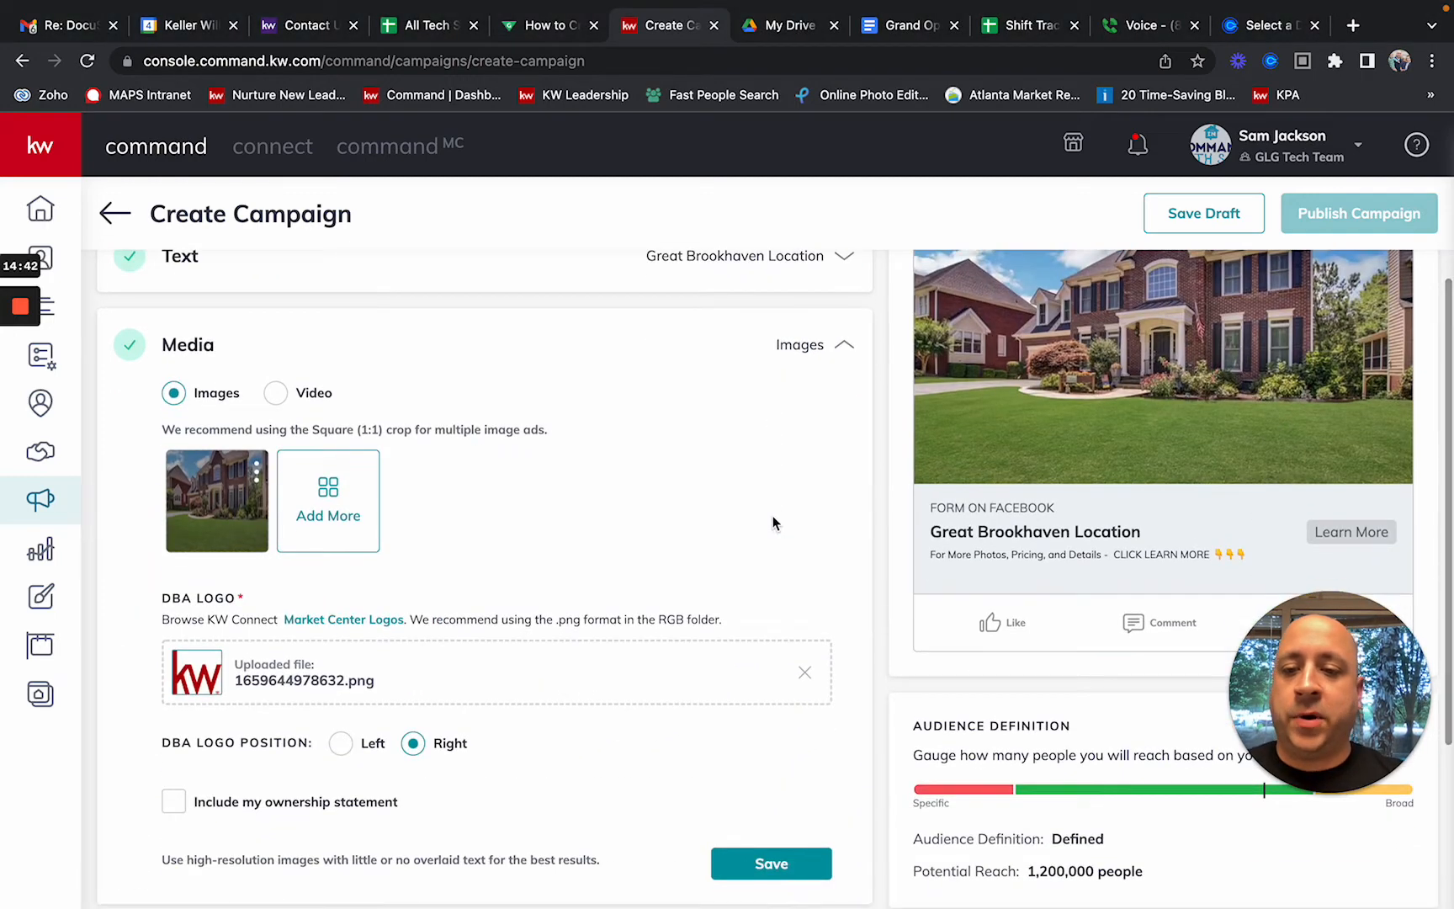
Step: Use Add More in the Media section to open the Select Media dialog
{"action": "left_click", "coordinate": [316, 517]}
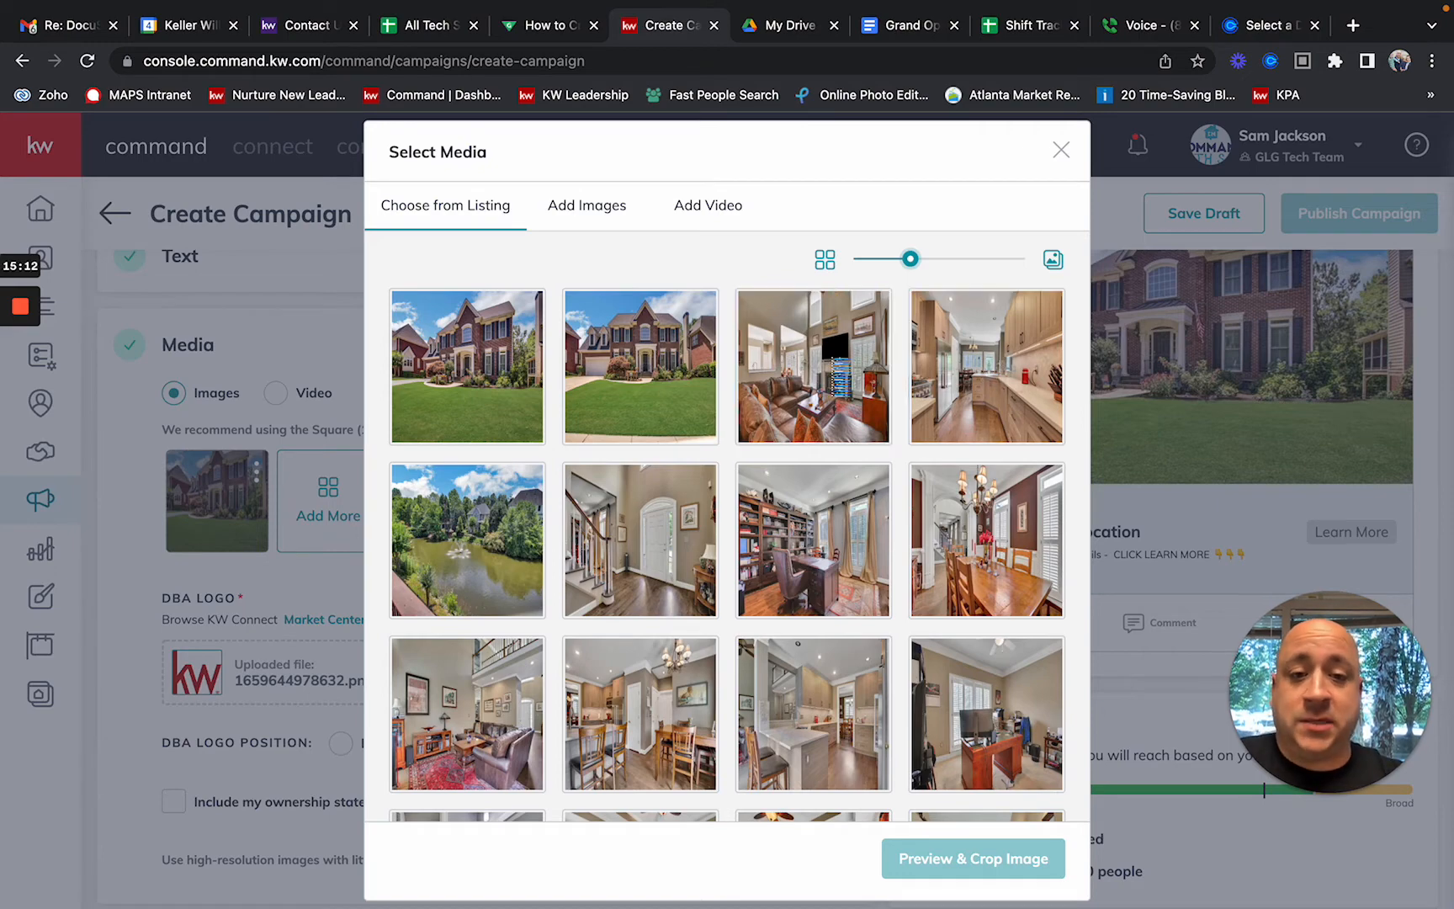
Step: Add the living-room listing photo as a second ad image, cropped square
{"action": "left_click", "coordinate": [837, 370]}
{"action": "left_click", "coordinate": [955, 860]}
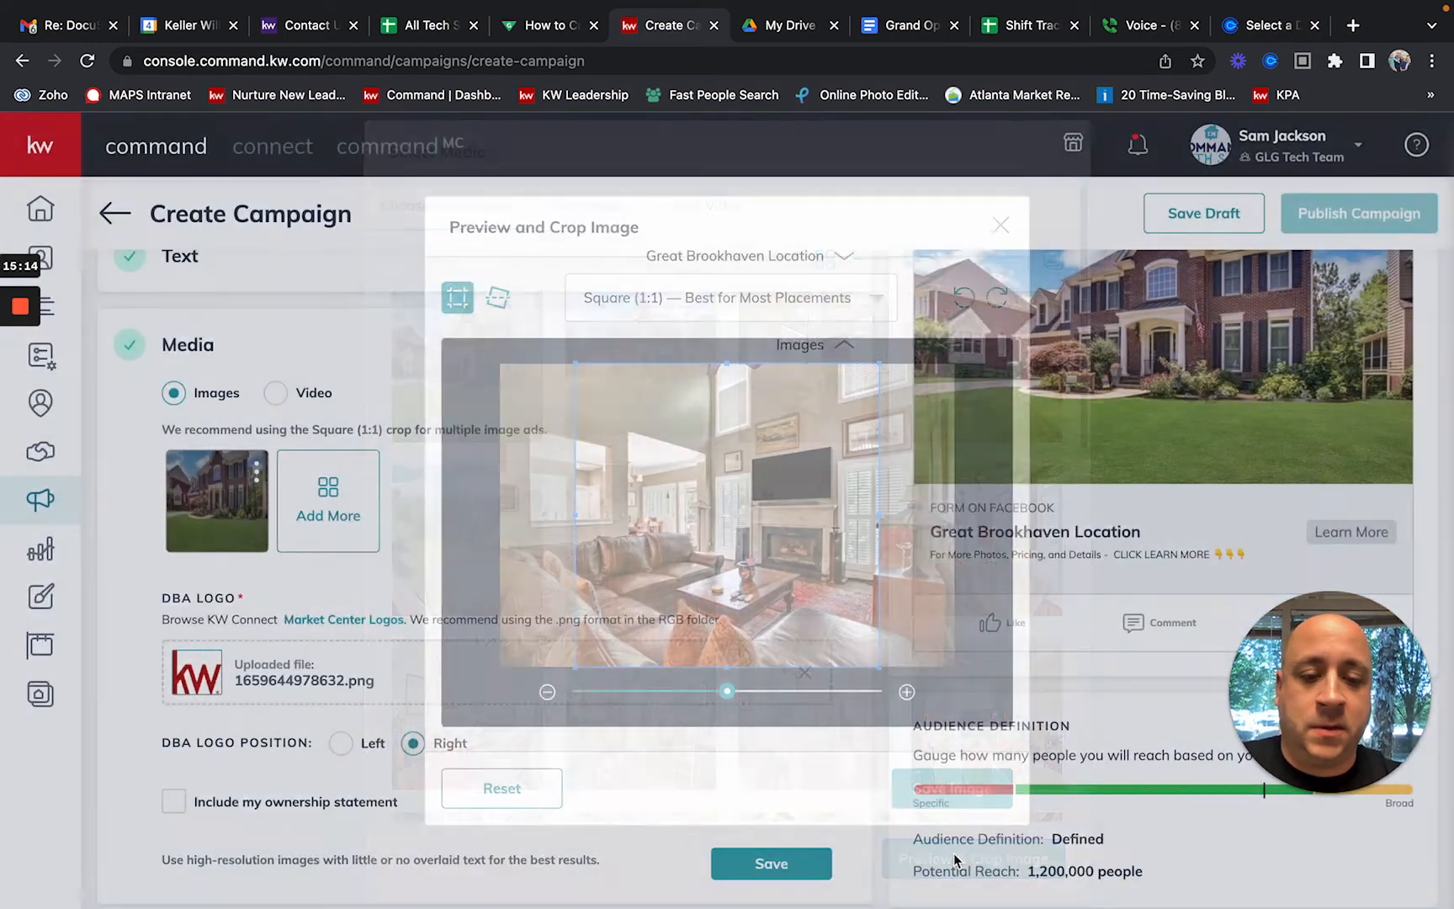
{"action": "left_click_drag", "start_coordinate": [826, 619], "coordinate": [793, 608]}
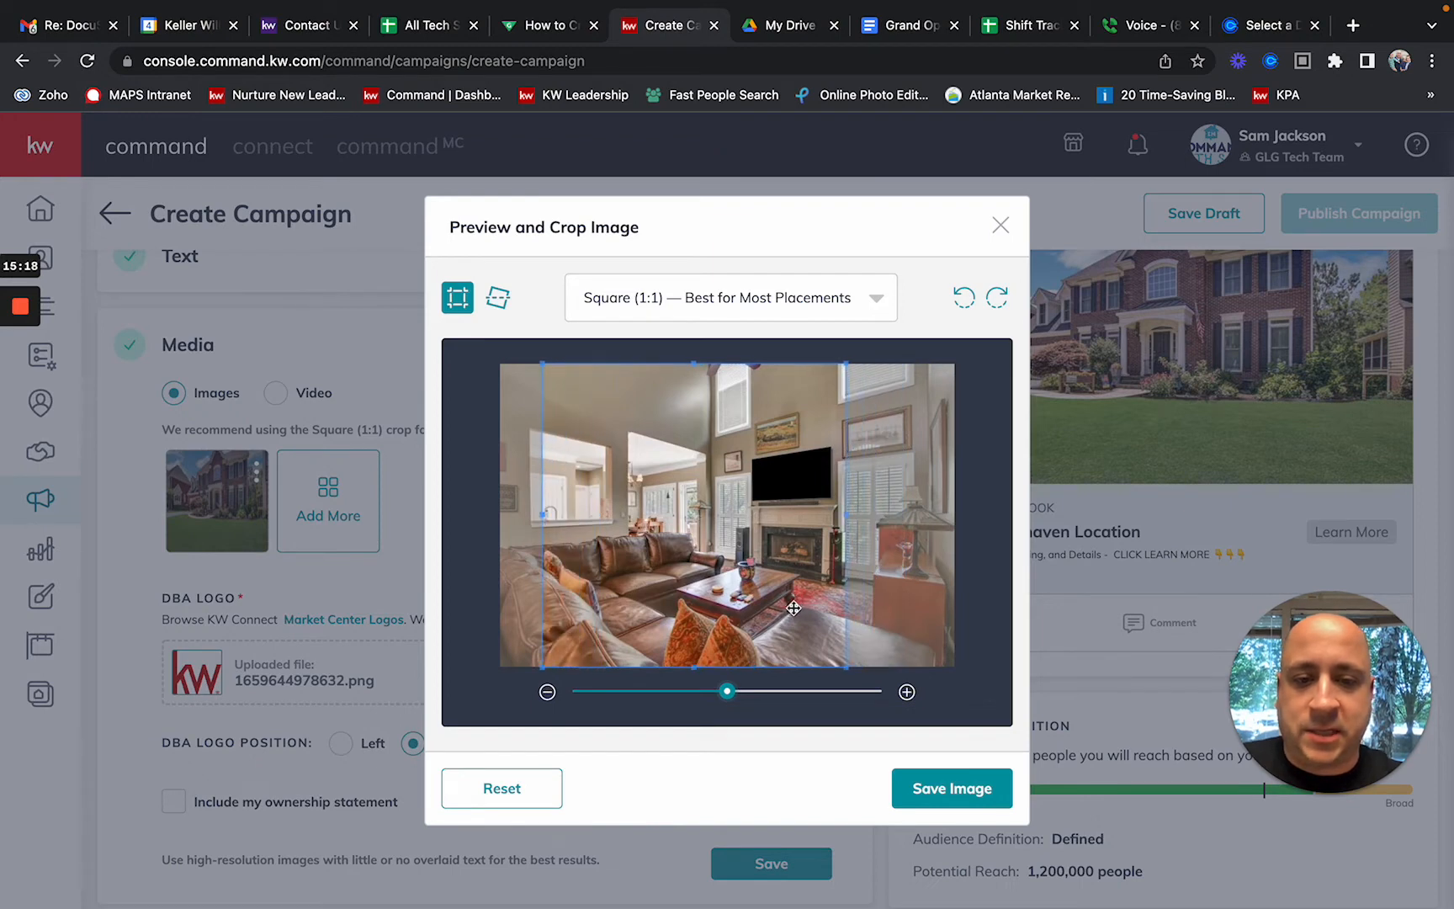
{"action": "left_click", "coordinate": [923, 788]}
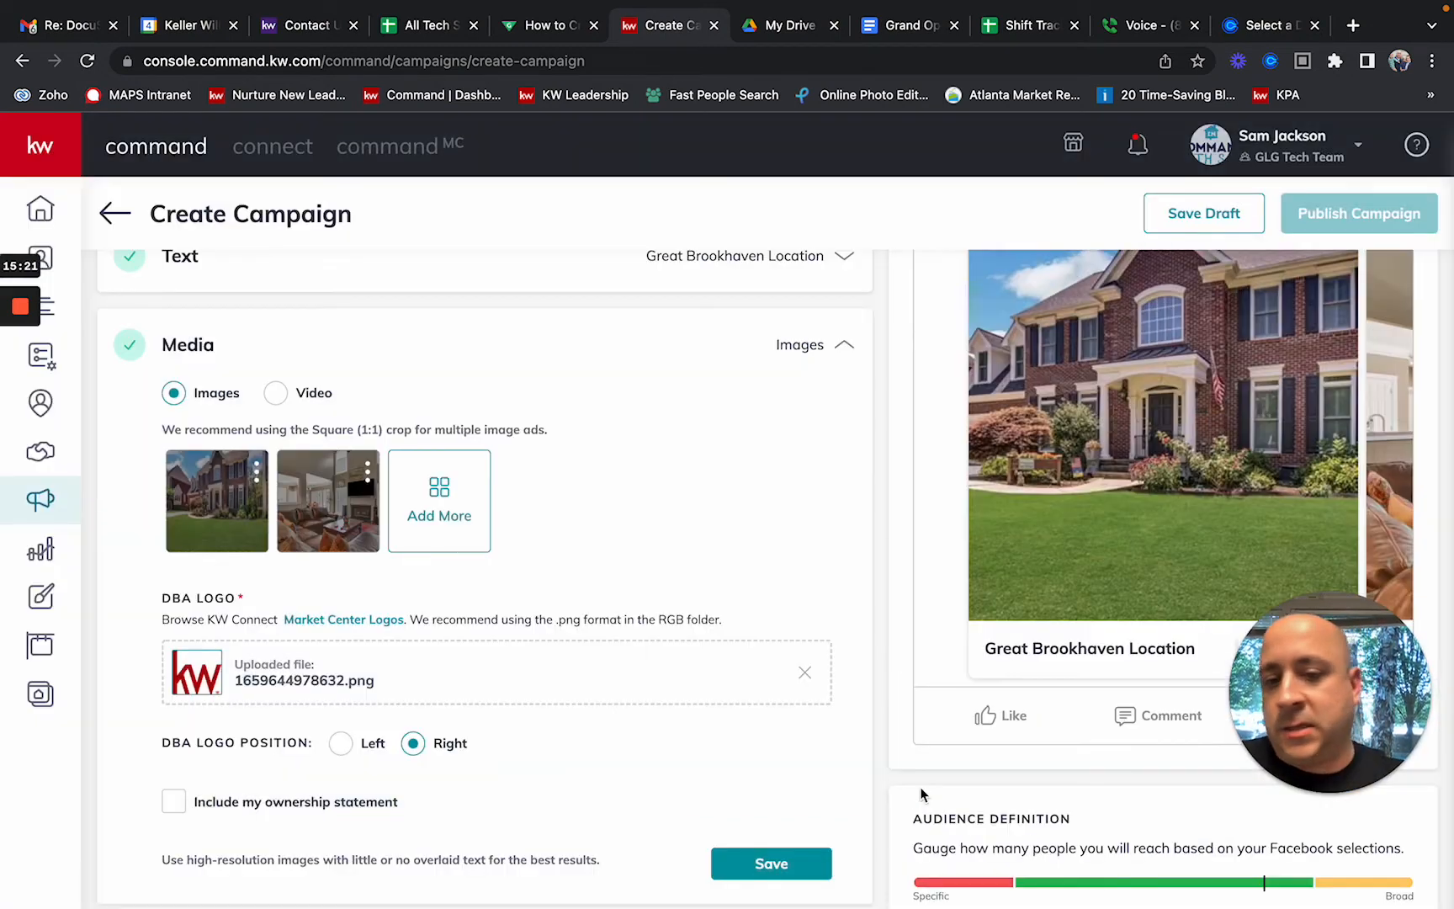
Step: Add the wine-cellar photo with its square crop shifted left over the cellar
{"action": "left_click", "coordinate": [461, 522]}
{"action": "scroll", "coordinate": [611, 562], "scroll_direction": "down", "scroll_amount": 3}
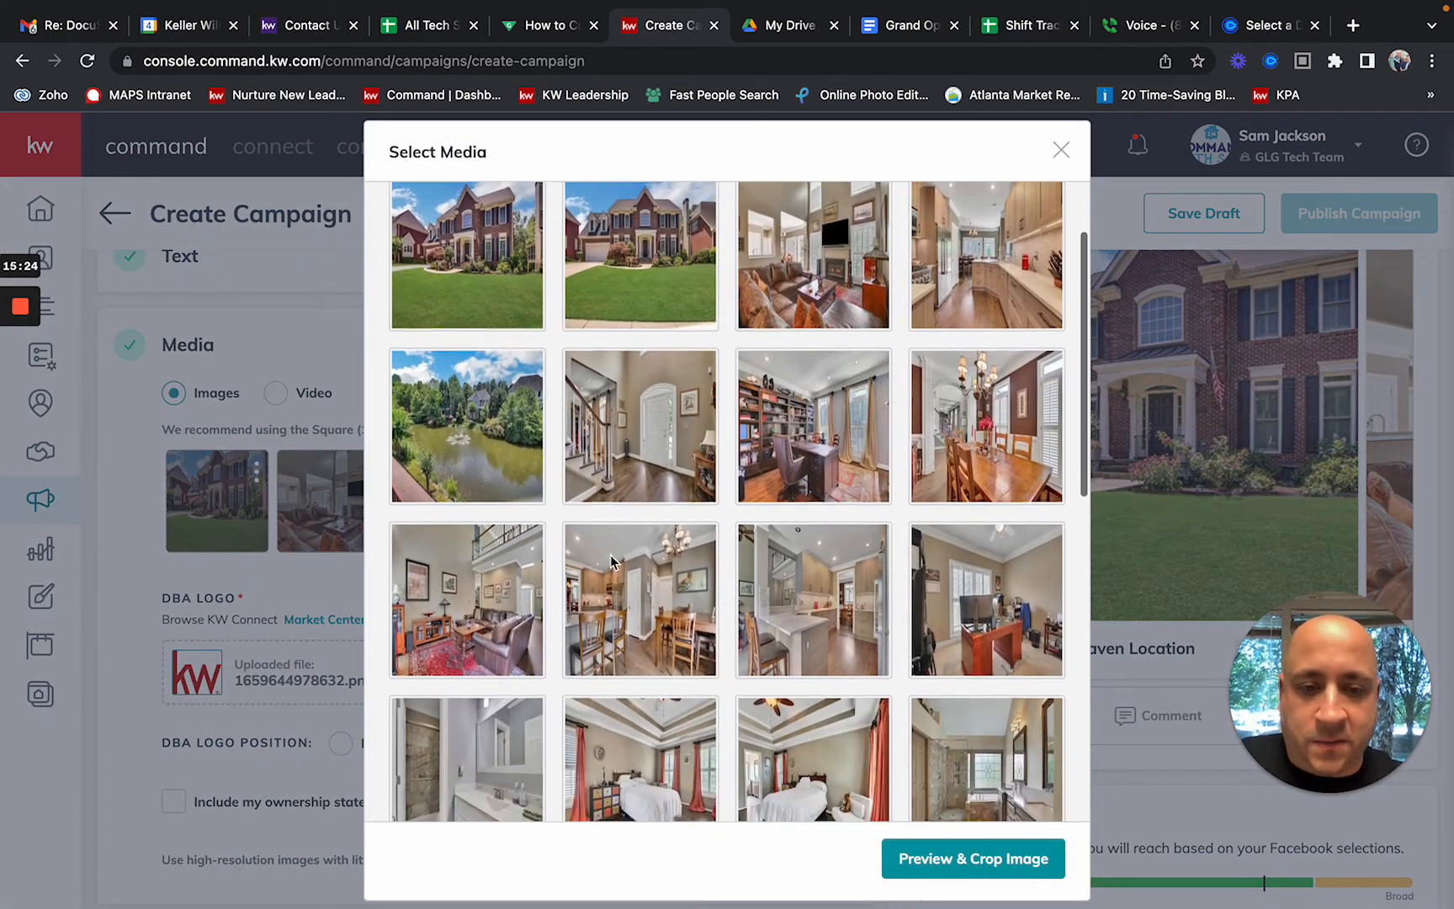
{"action": "scroll", "coordinate": [612, 563], "scroll_direction": "down", "scroll_amount": 8}
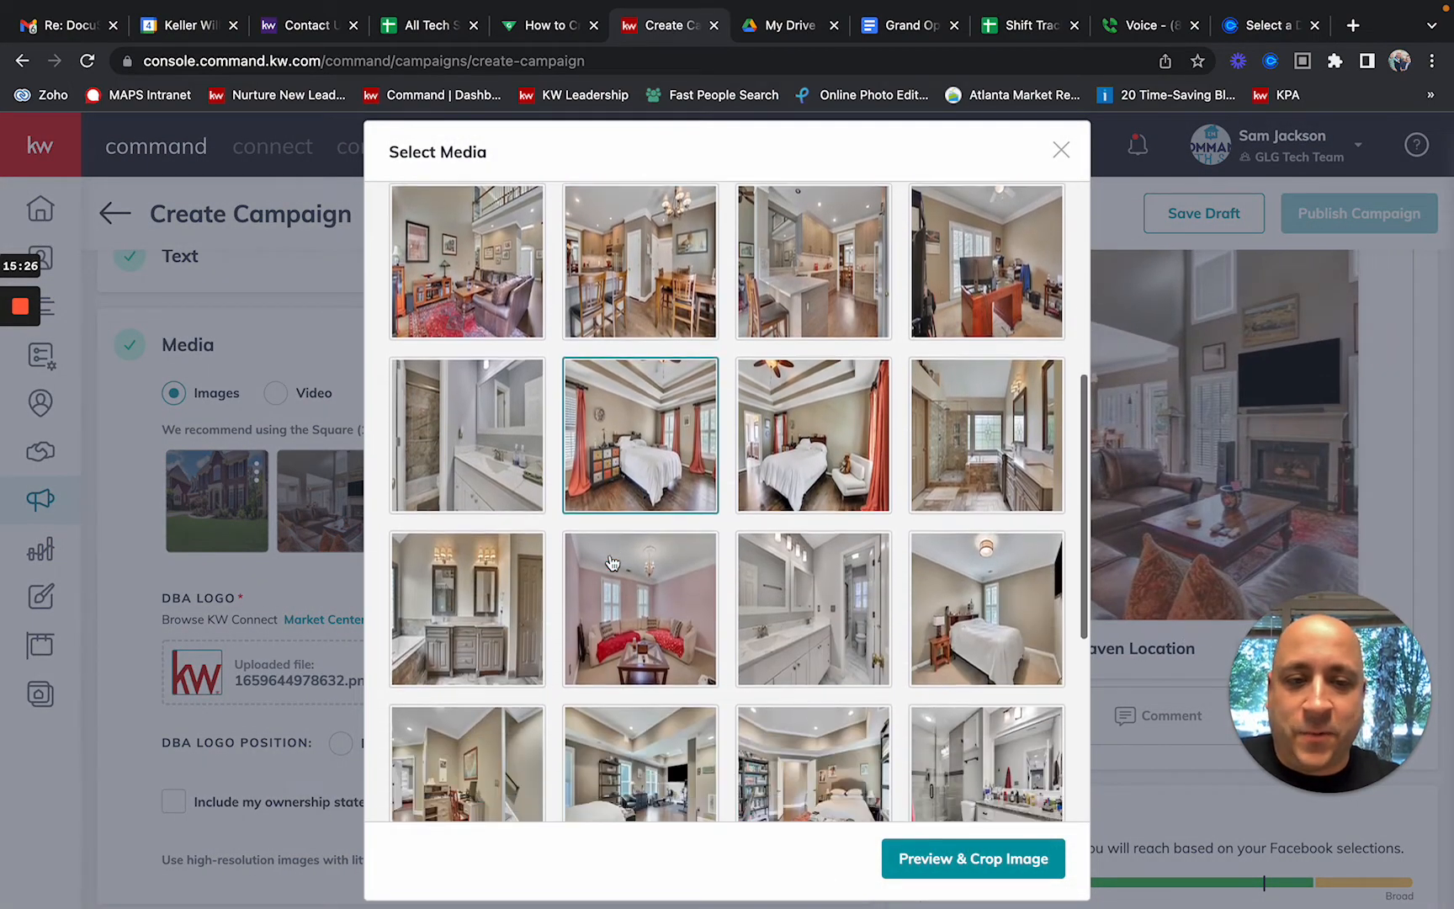
{"action": "scroll", "coordinate": [612, 562], "scroll_direction": "down", "scroll_amount": 6}
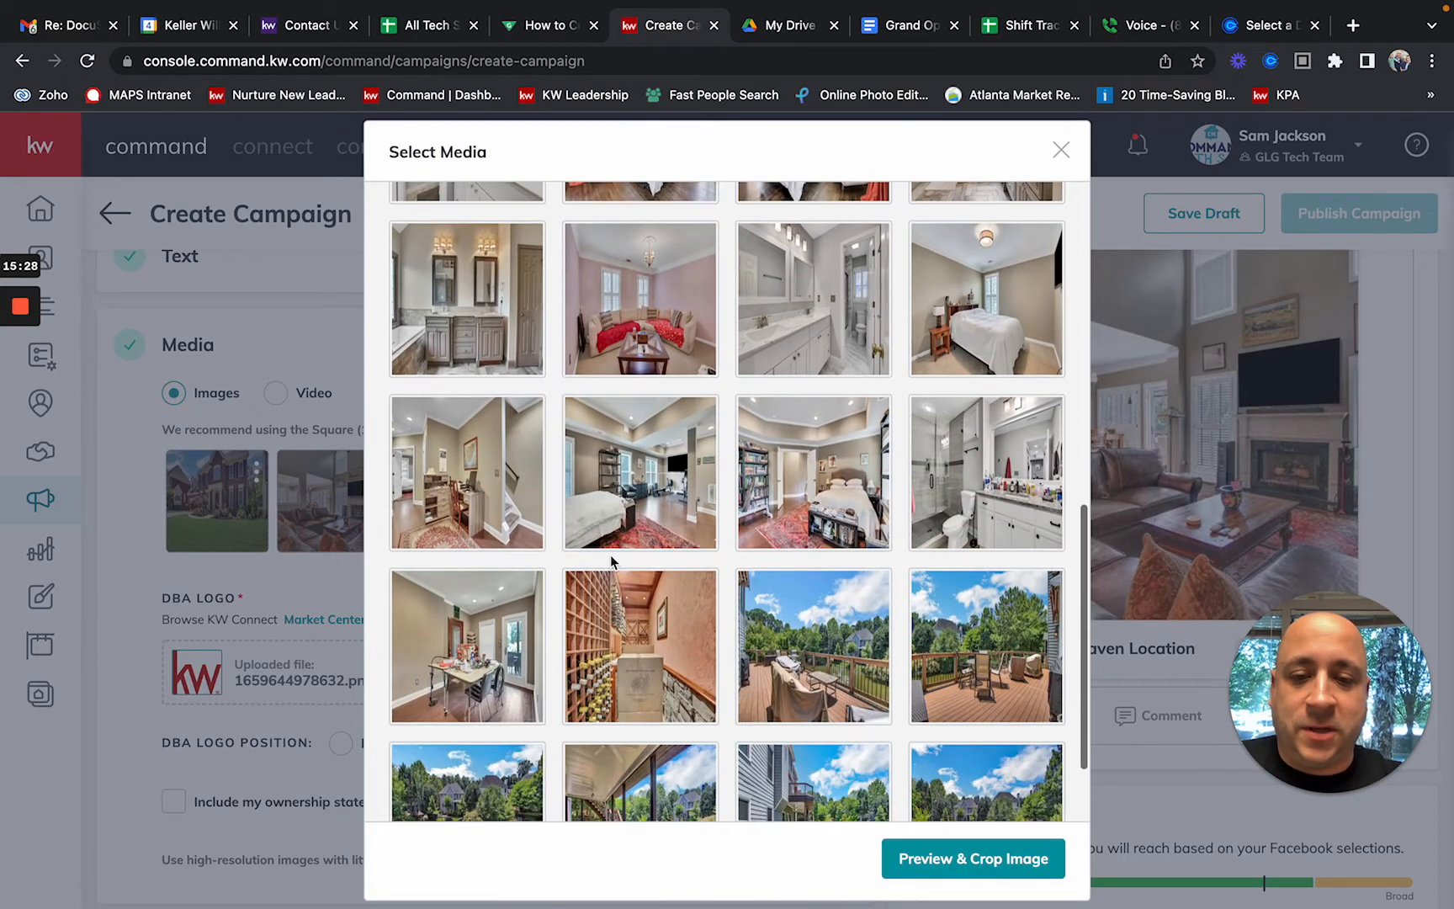
{"action": "scroll", "coordinate": [610, 560], "scroll_direction": "down", "scroll_amount": 1}
{"action": "left_click", "coordinate": [612, 572]}
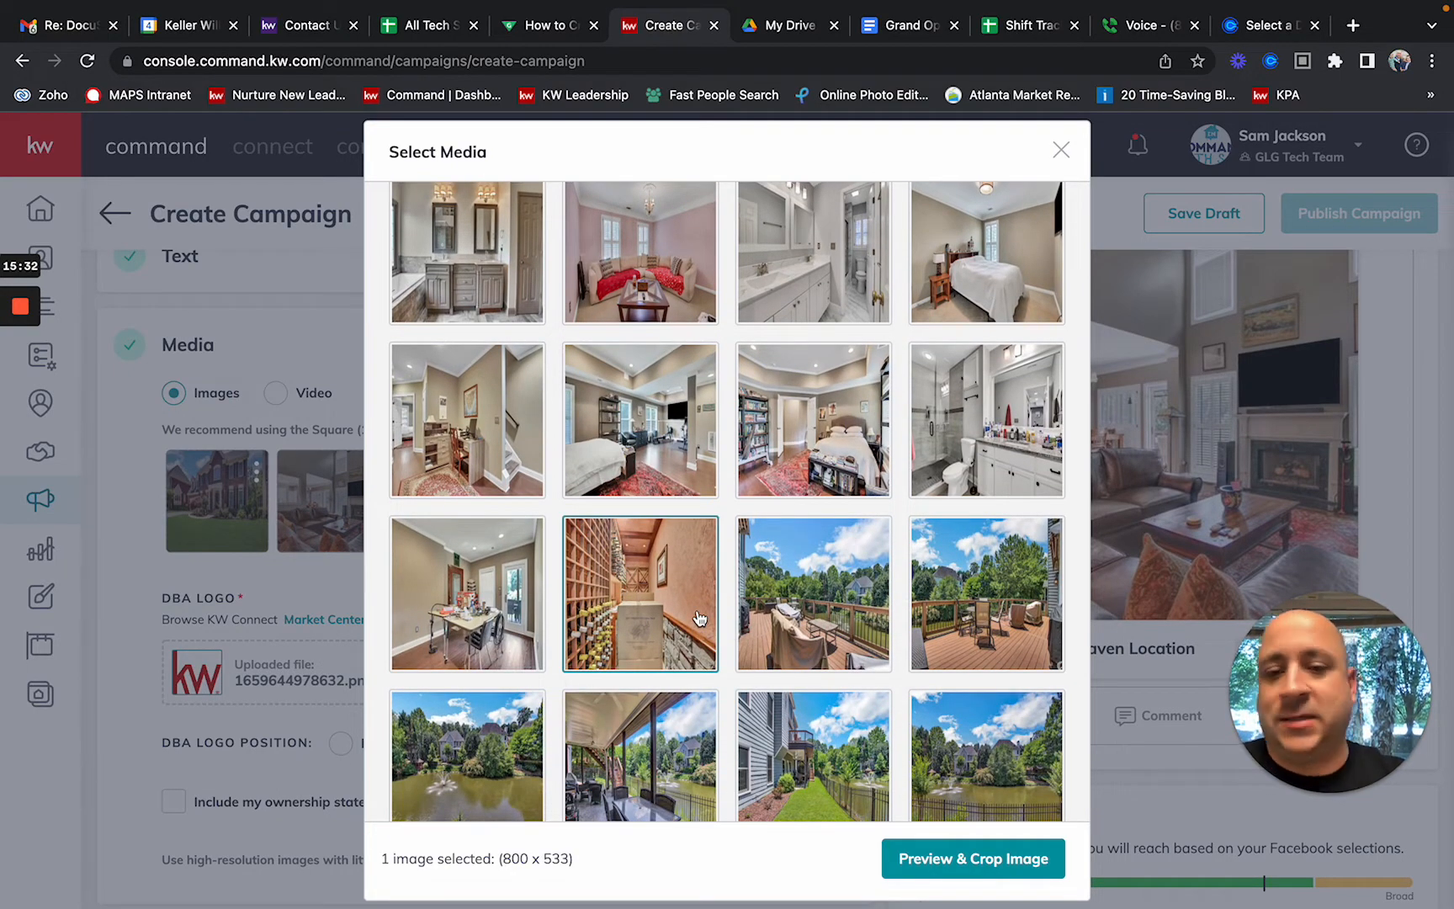
{"action": "left_click", "coordinate": [972, 864]}
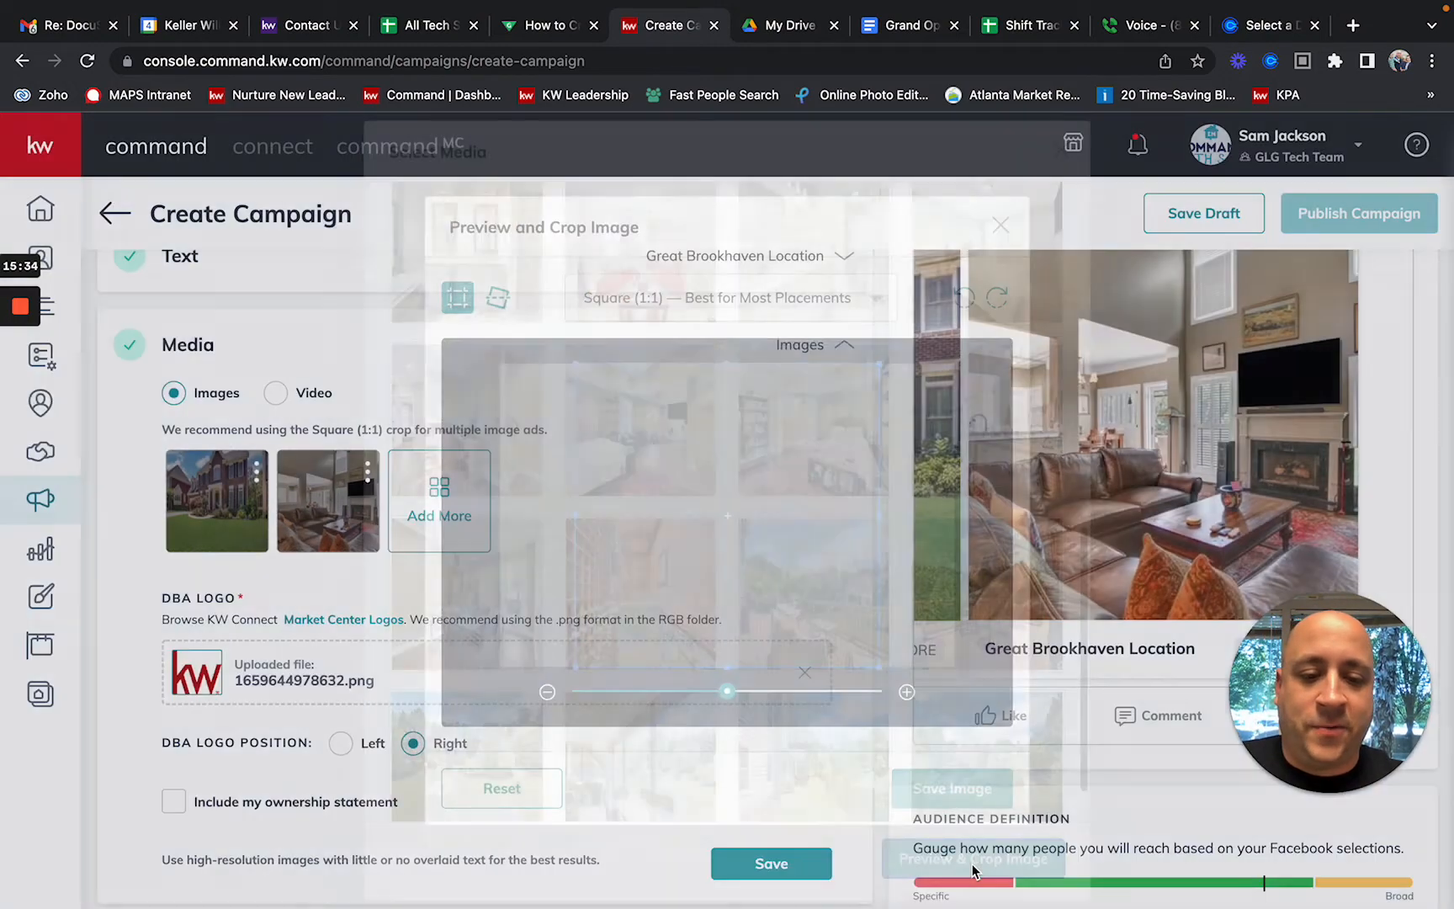
{"action": "left_click_drag", "start_coordinate": [806, 612], "coordinate": [742, 612]}
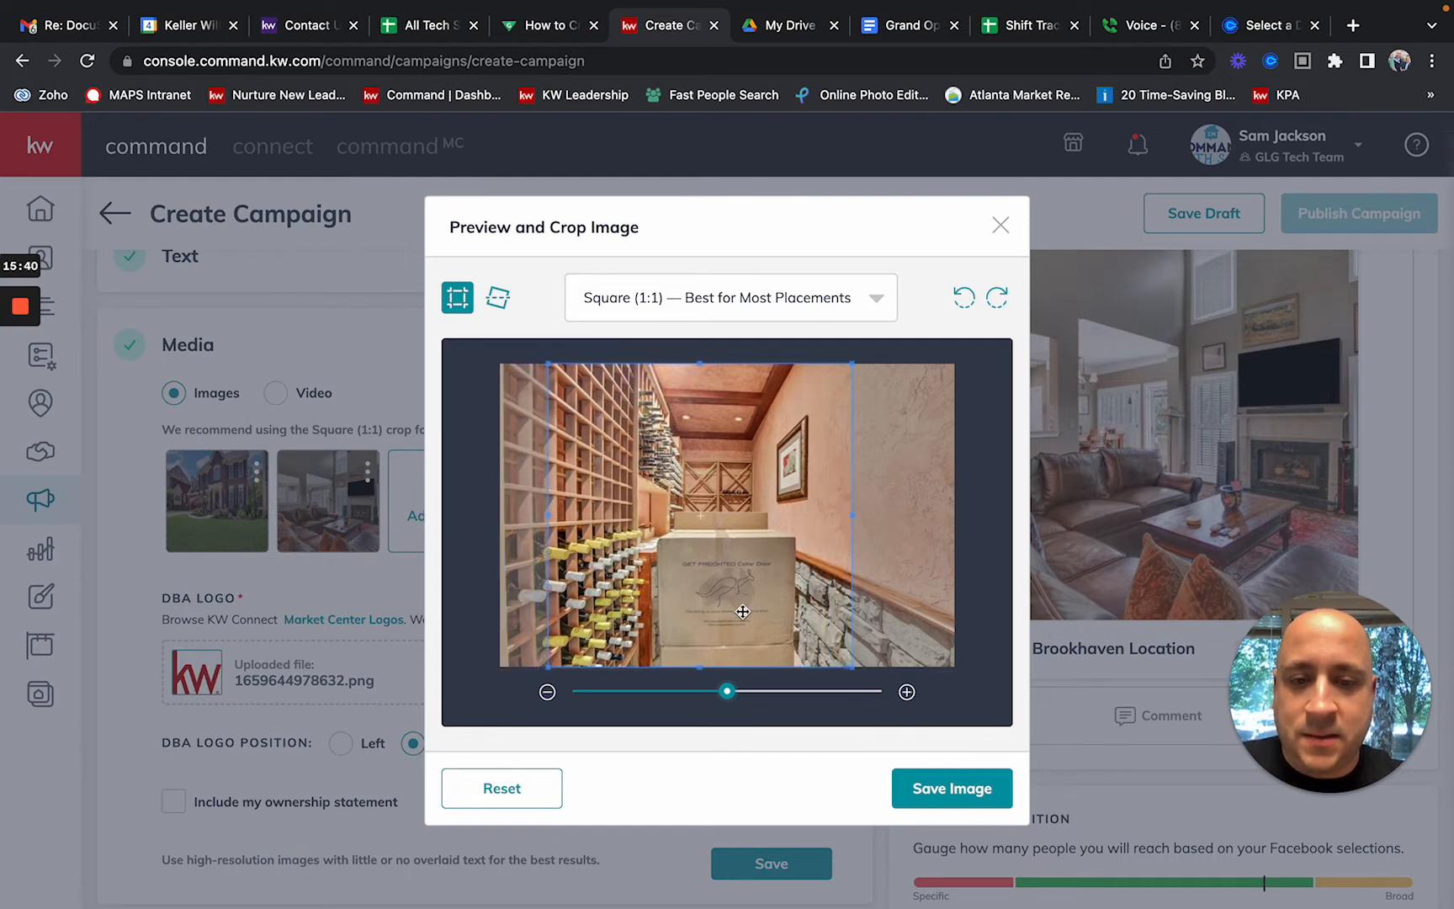
{"action": "left_click", "coordinate": [946, 789]}
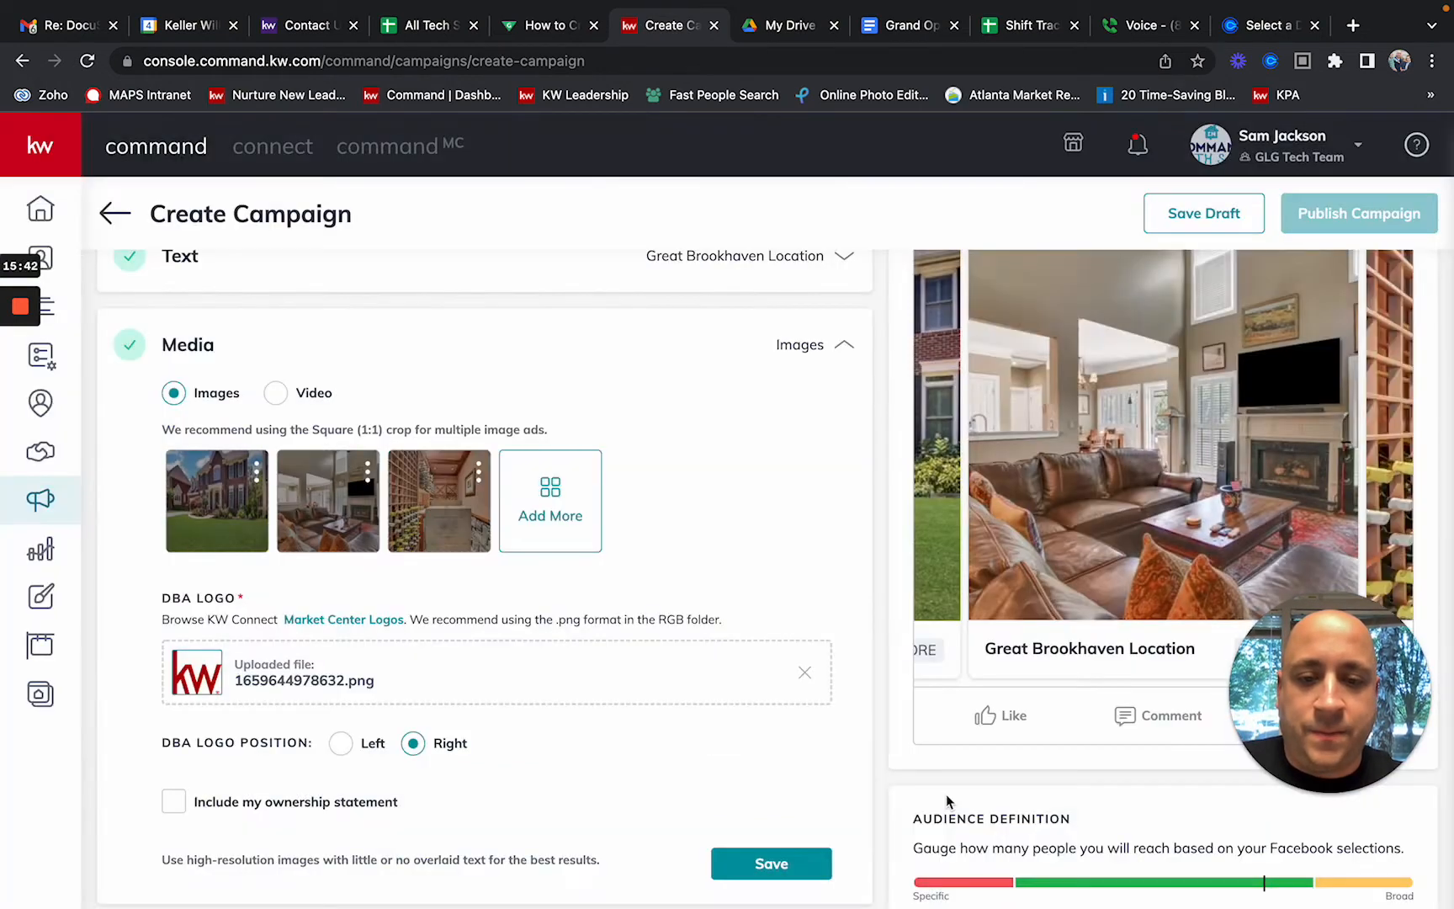
Step: Add the covered-patio photo, square crop shifted slightly left
{"action": "left_click", "coordinate": [546, 519]}
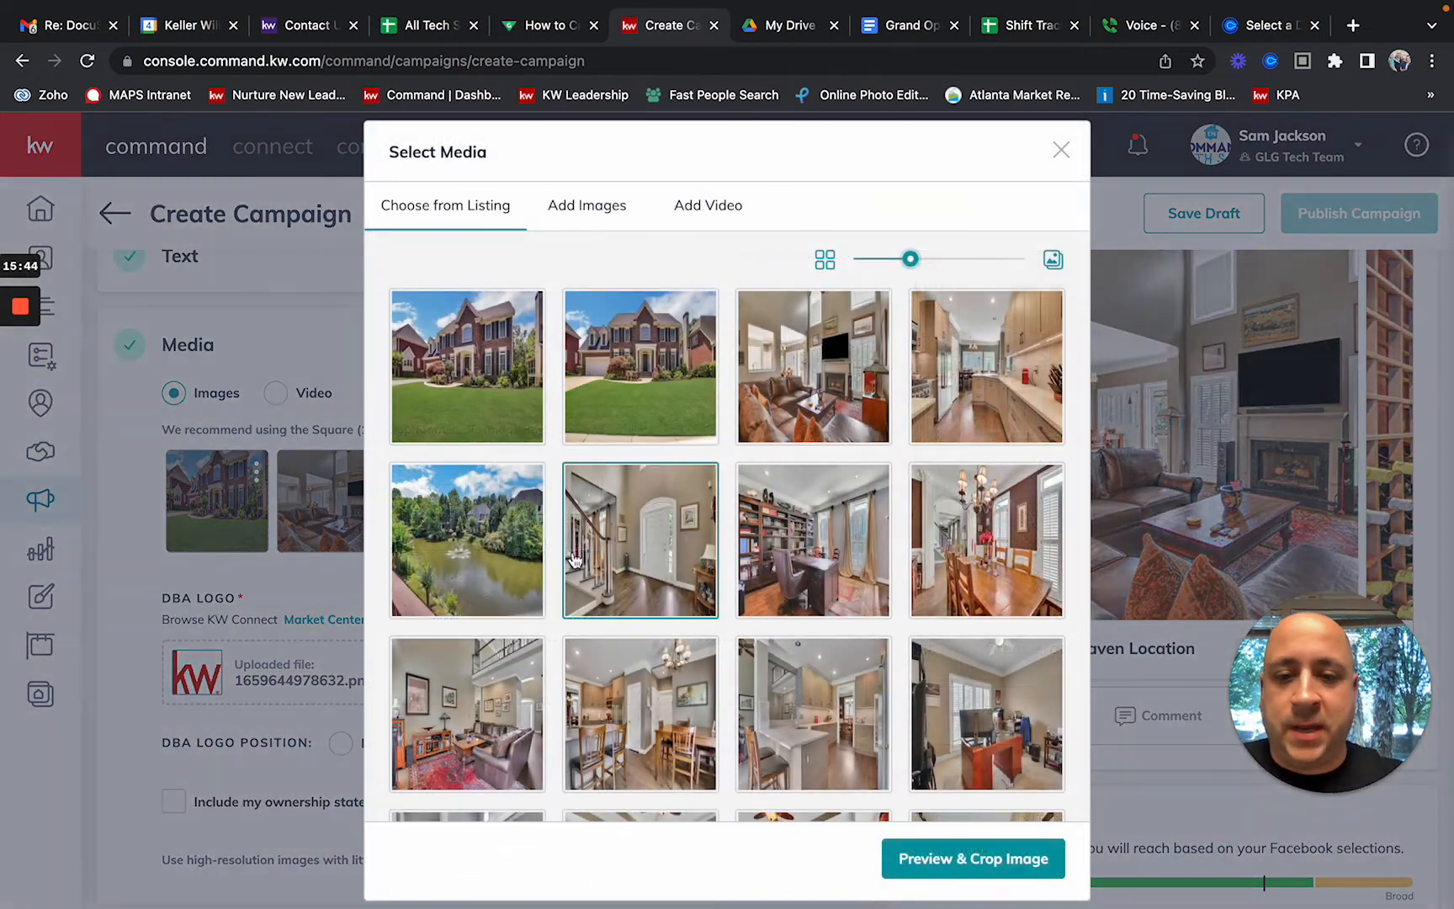
{"action": "scroll", "coordinate": [573, 559], "scroll_direction": "down", "scroll_amount": 8}
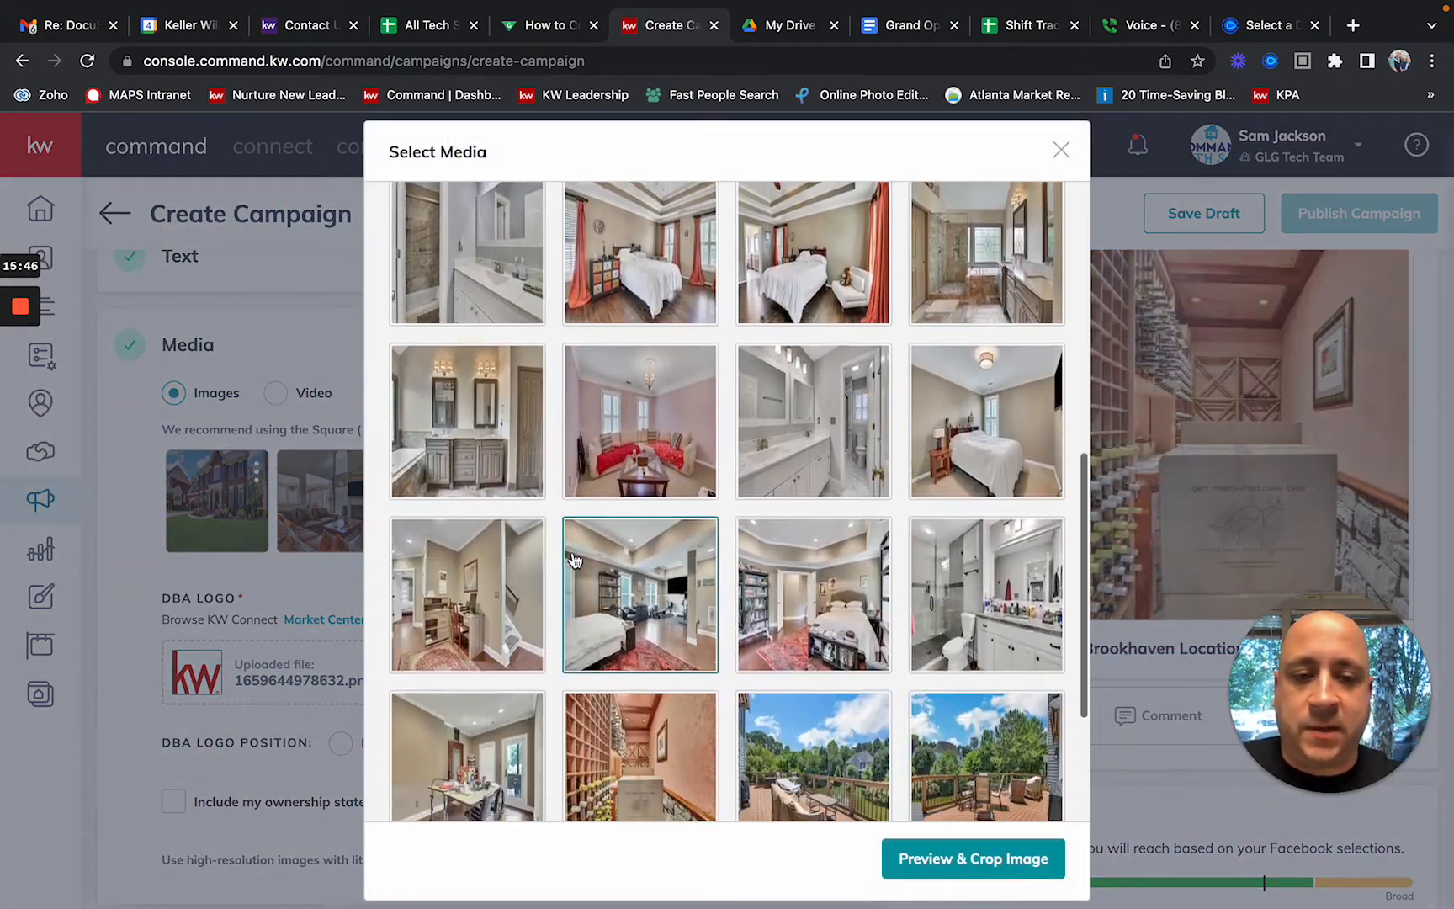
{"action": "scroll", "coordinate": [573, 559], "scroll_direction": "down", "scroll_amount": 5}
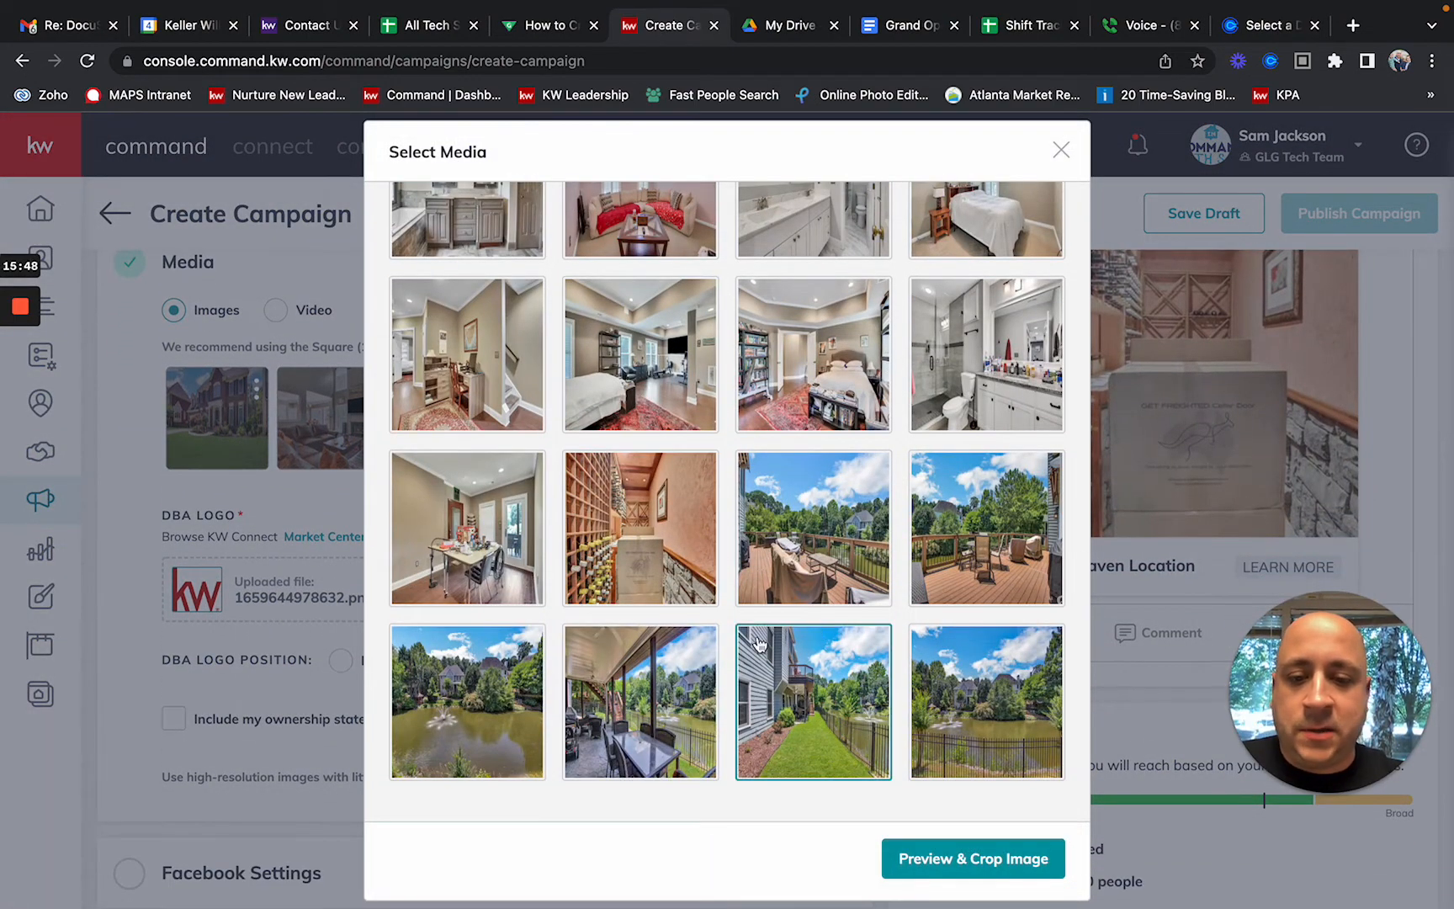
{"action": "left_click", "coordinate": [640, 728]}
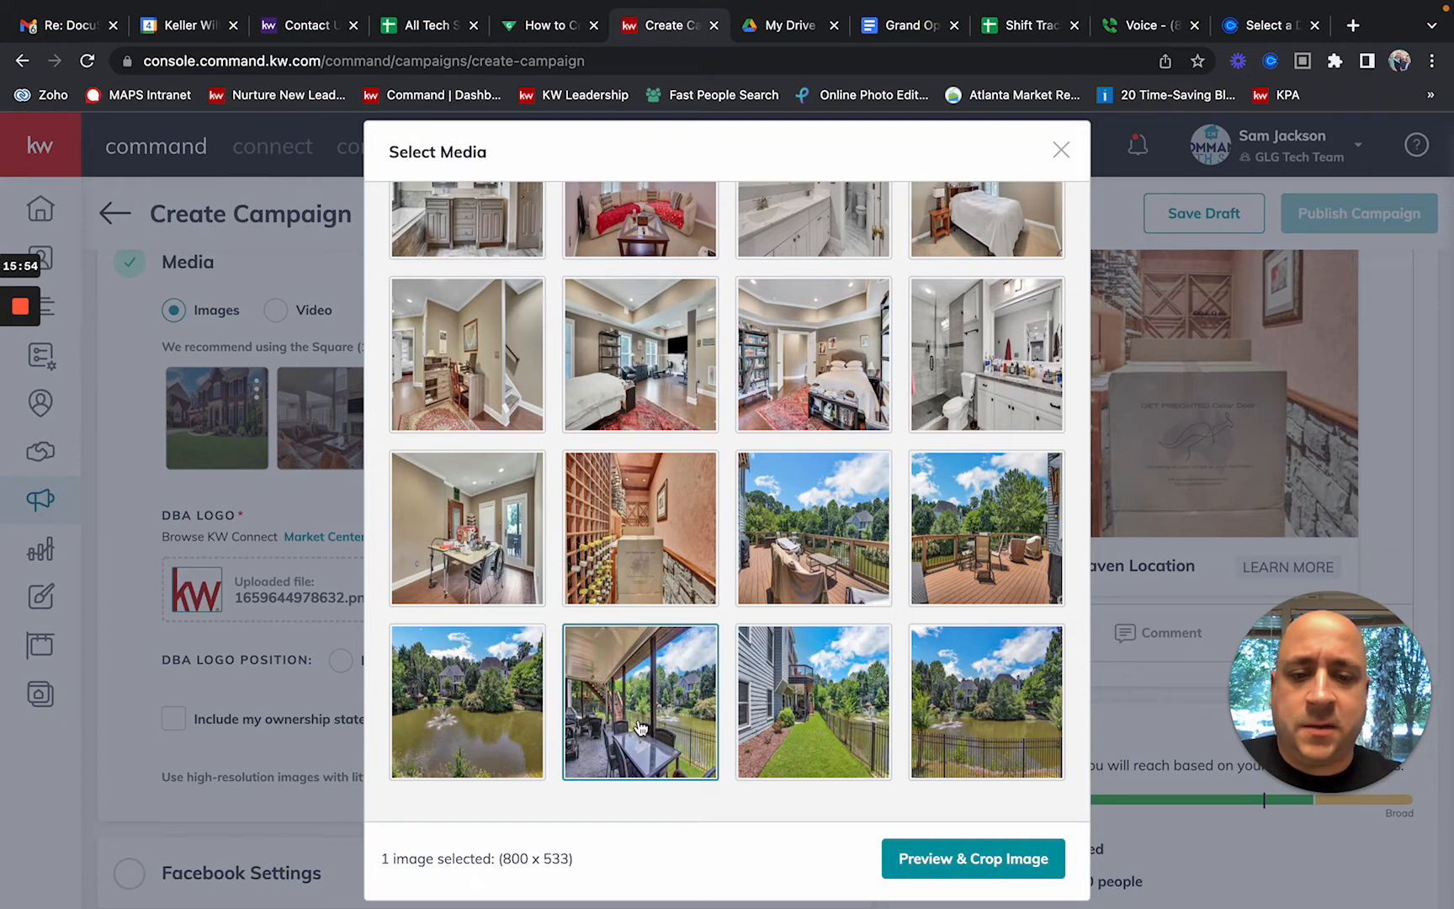
{"action": "left_click", "coordinate": [945, 857]}
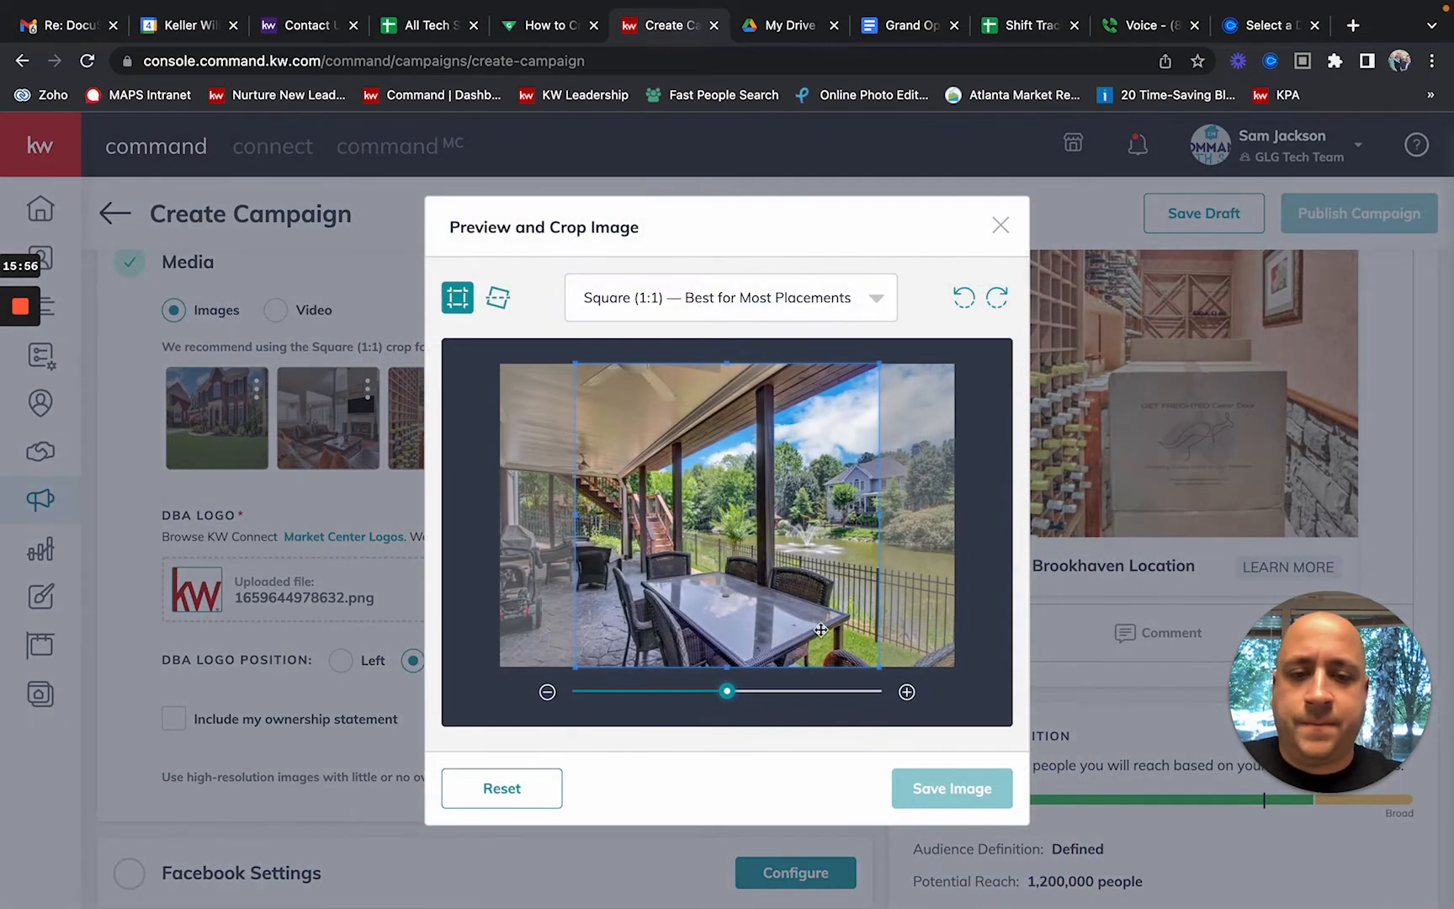
{"action": "left_click_drag", "start_coordinate": [821, 604], "coordinate": [791, 602]}
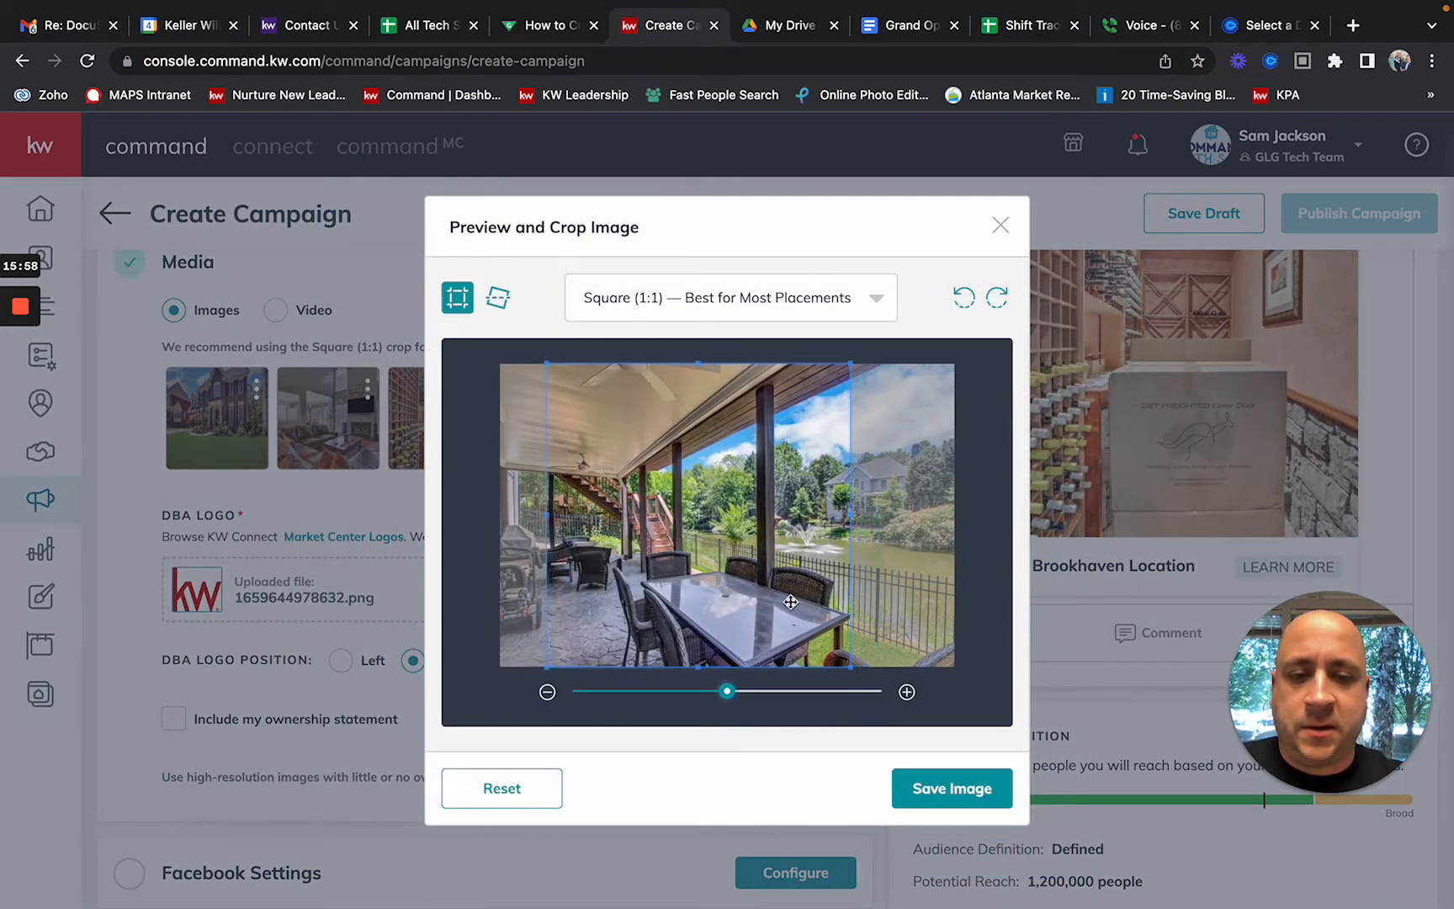
{"action": "left_click", "coordinate": [937, 789]}
Step: Add the home office photo as the fifth carousel image
{"action": "left_click", "coordinate": [671, 438]}
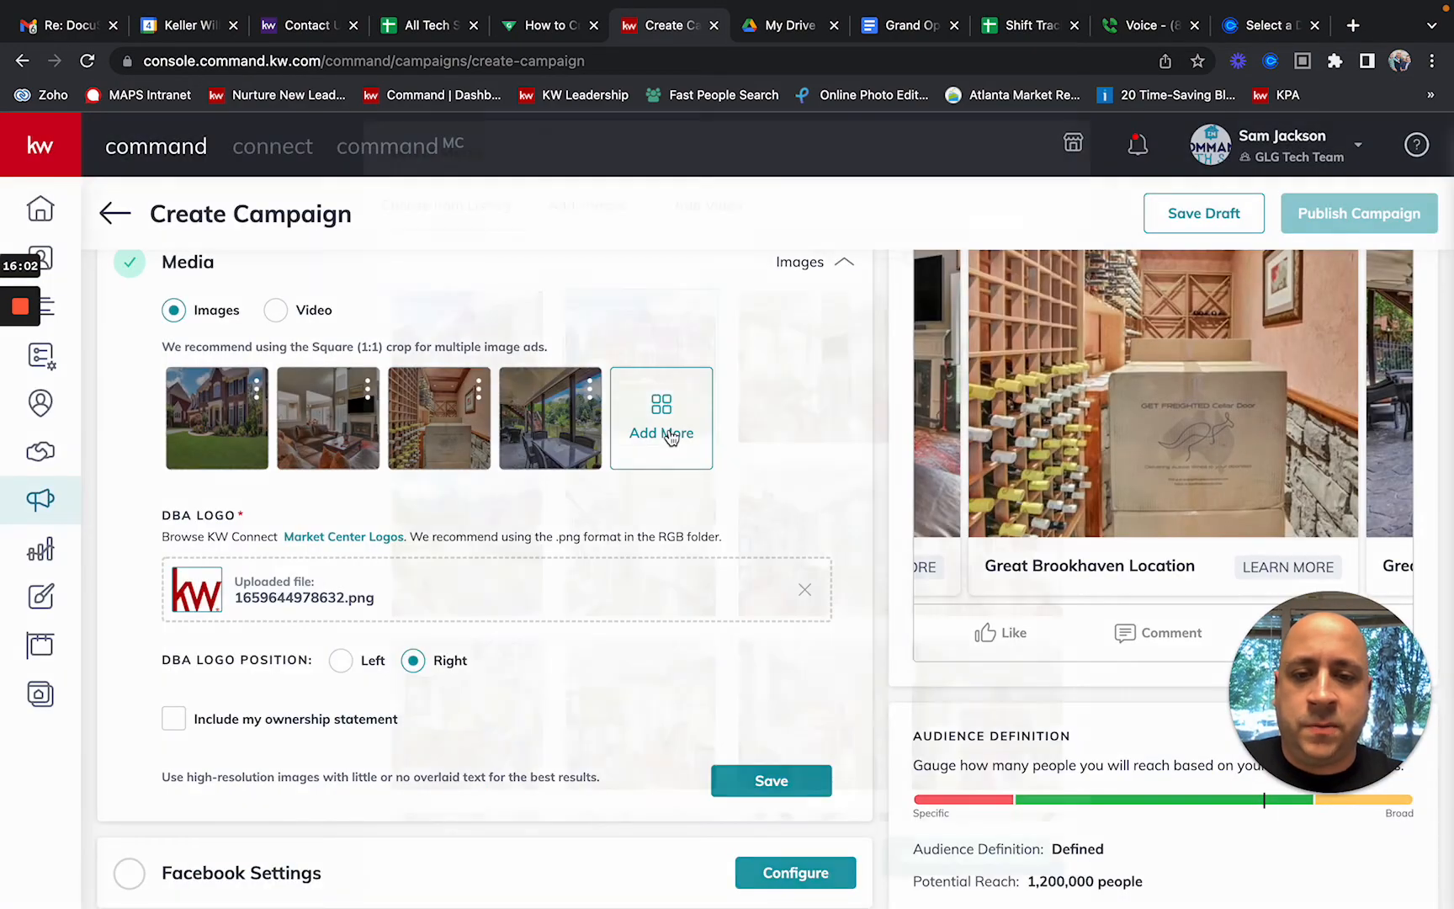
{"action": "scroll", "coordinate": [788, 642], "scroll_direction": "down", "scroll_amount": 2}
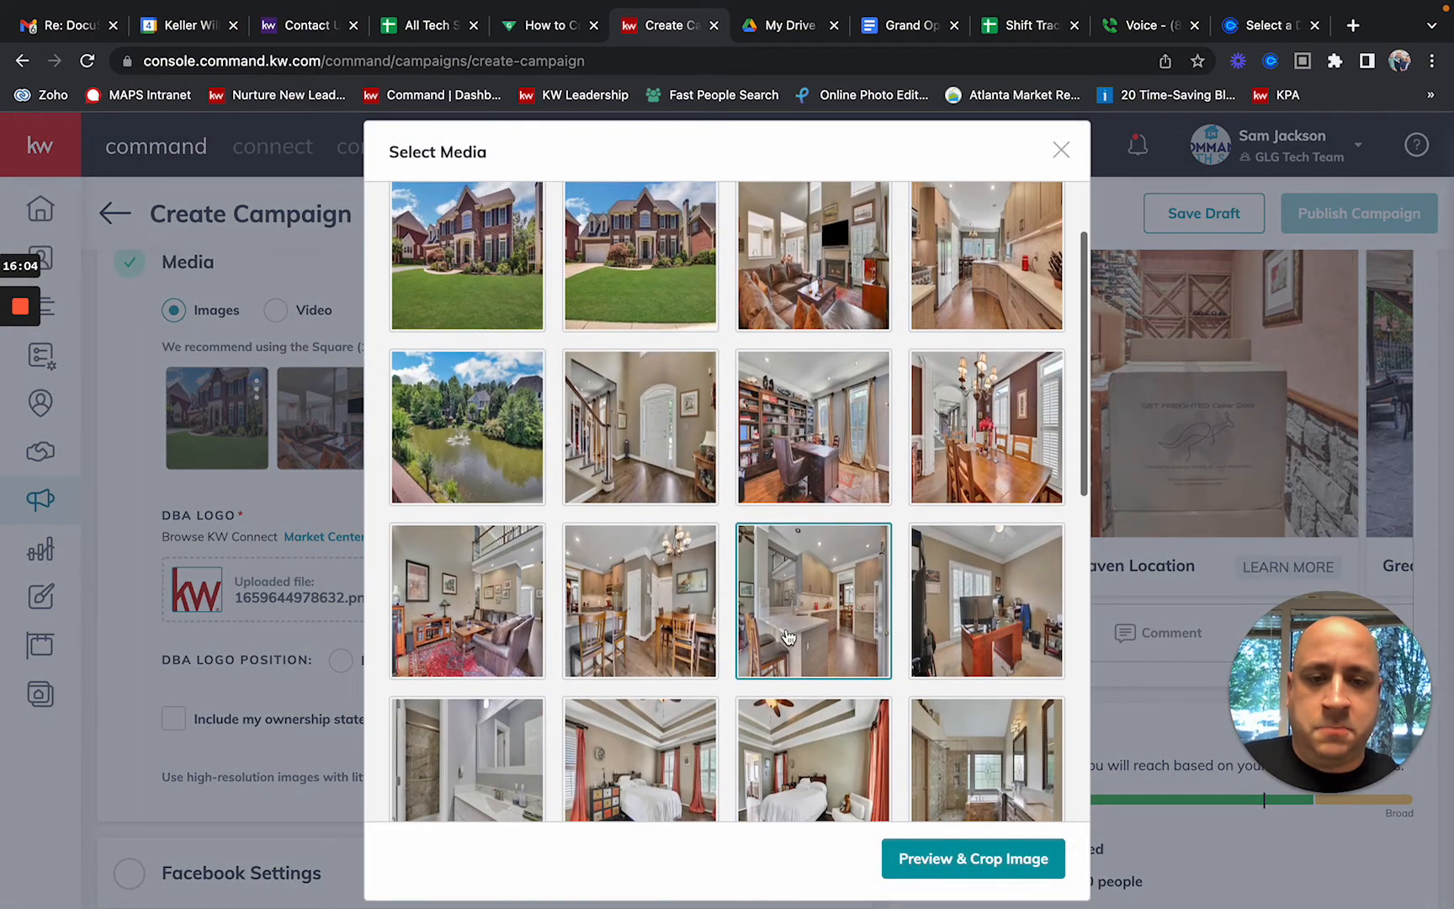
{"action": "left_click", "coordinate": [812, 446]}
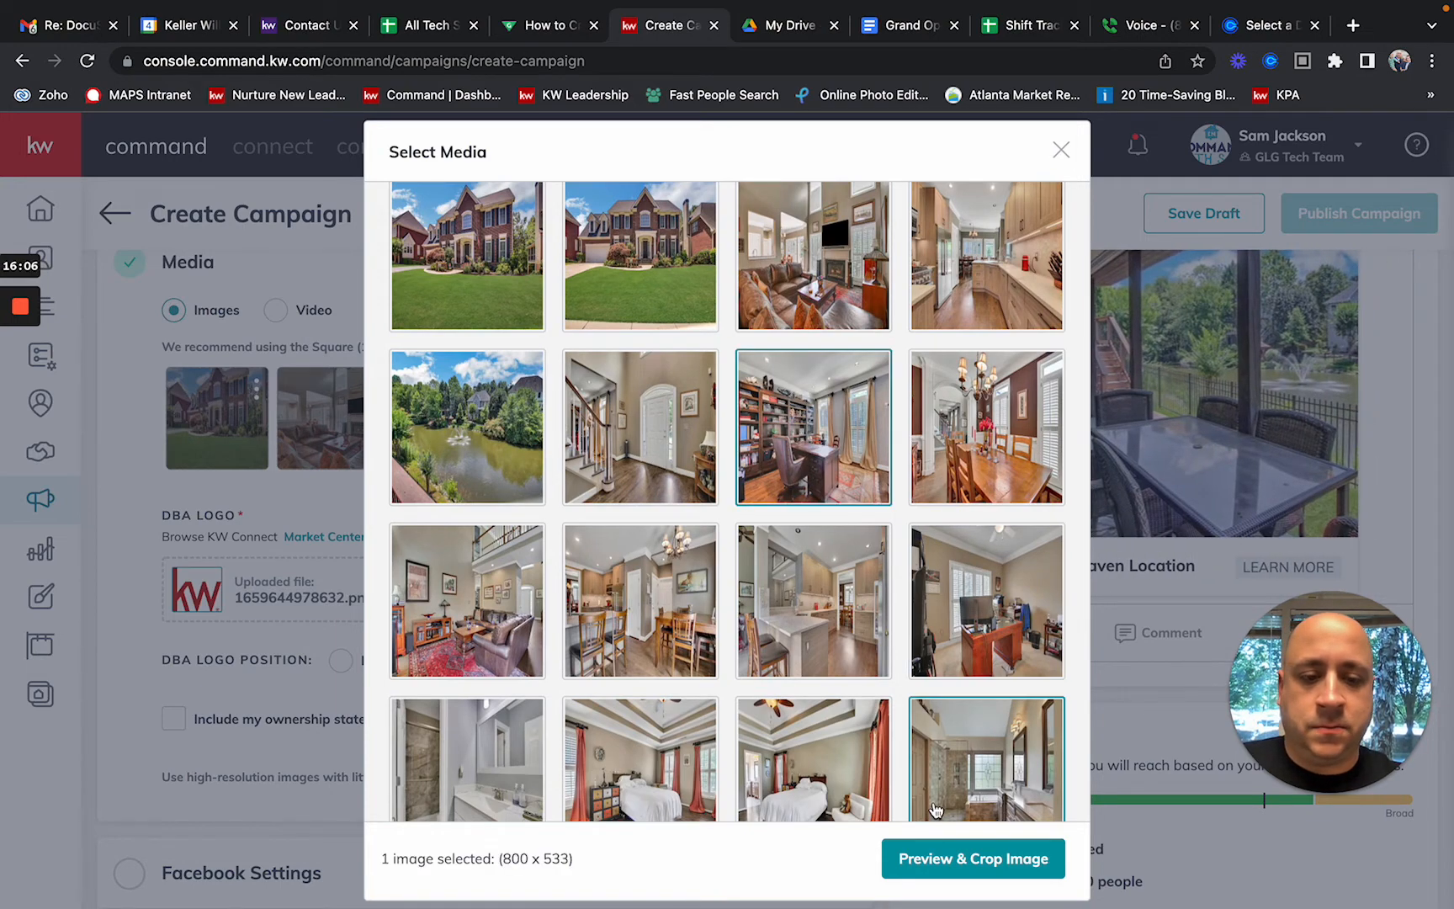
{"action": "left_click", "coordinate": [935, 860]}
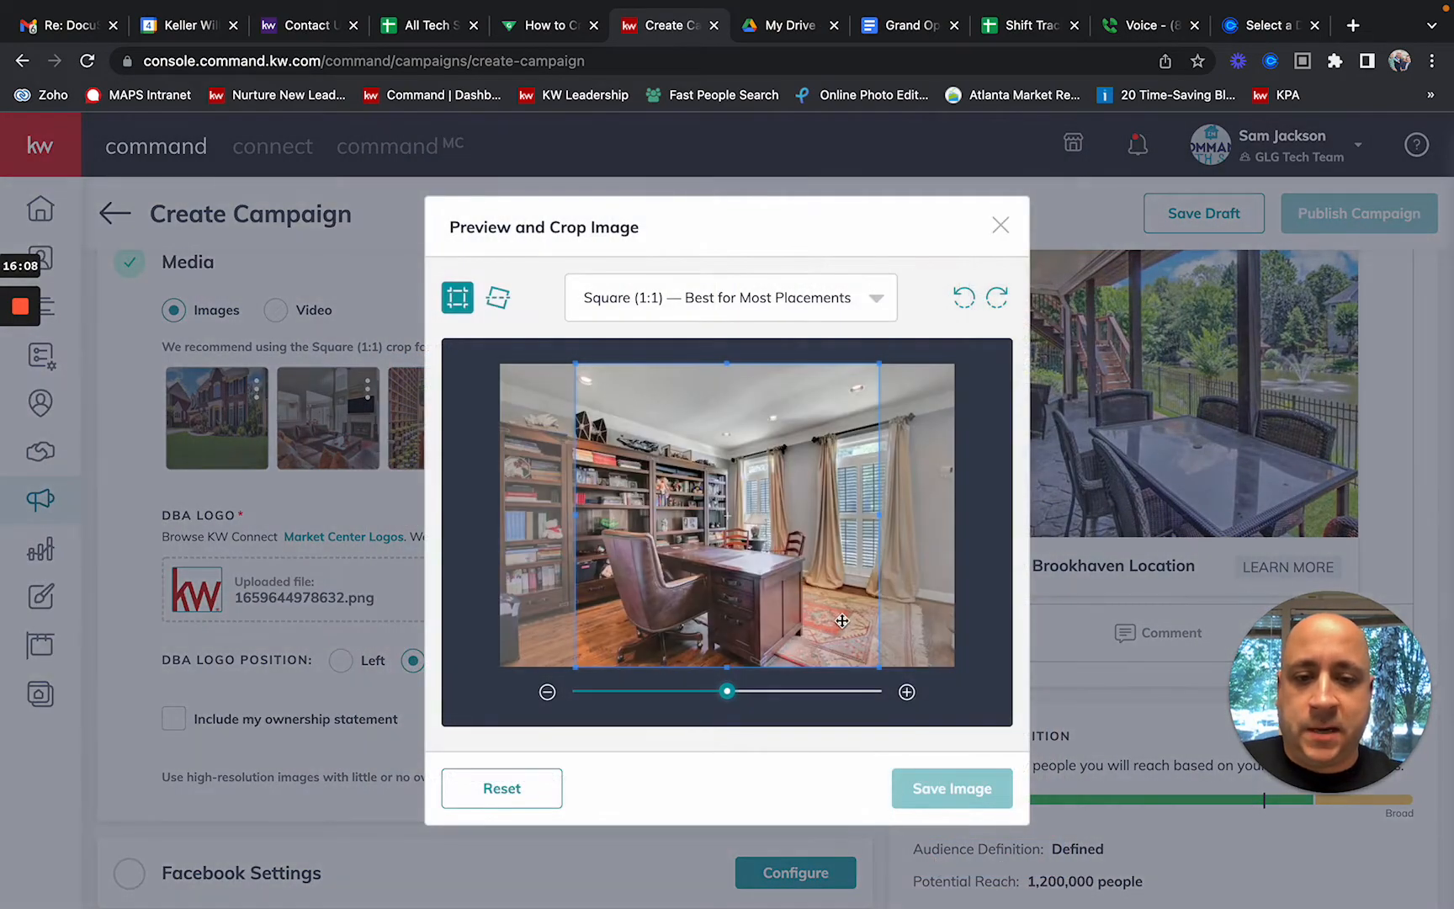
{"action": "left_click", "coordinate": [946, 779]}
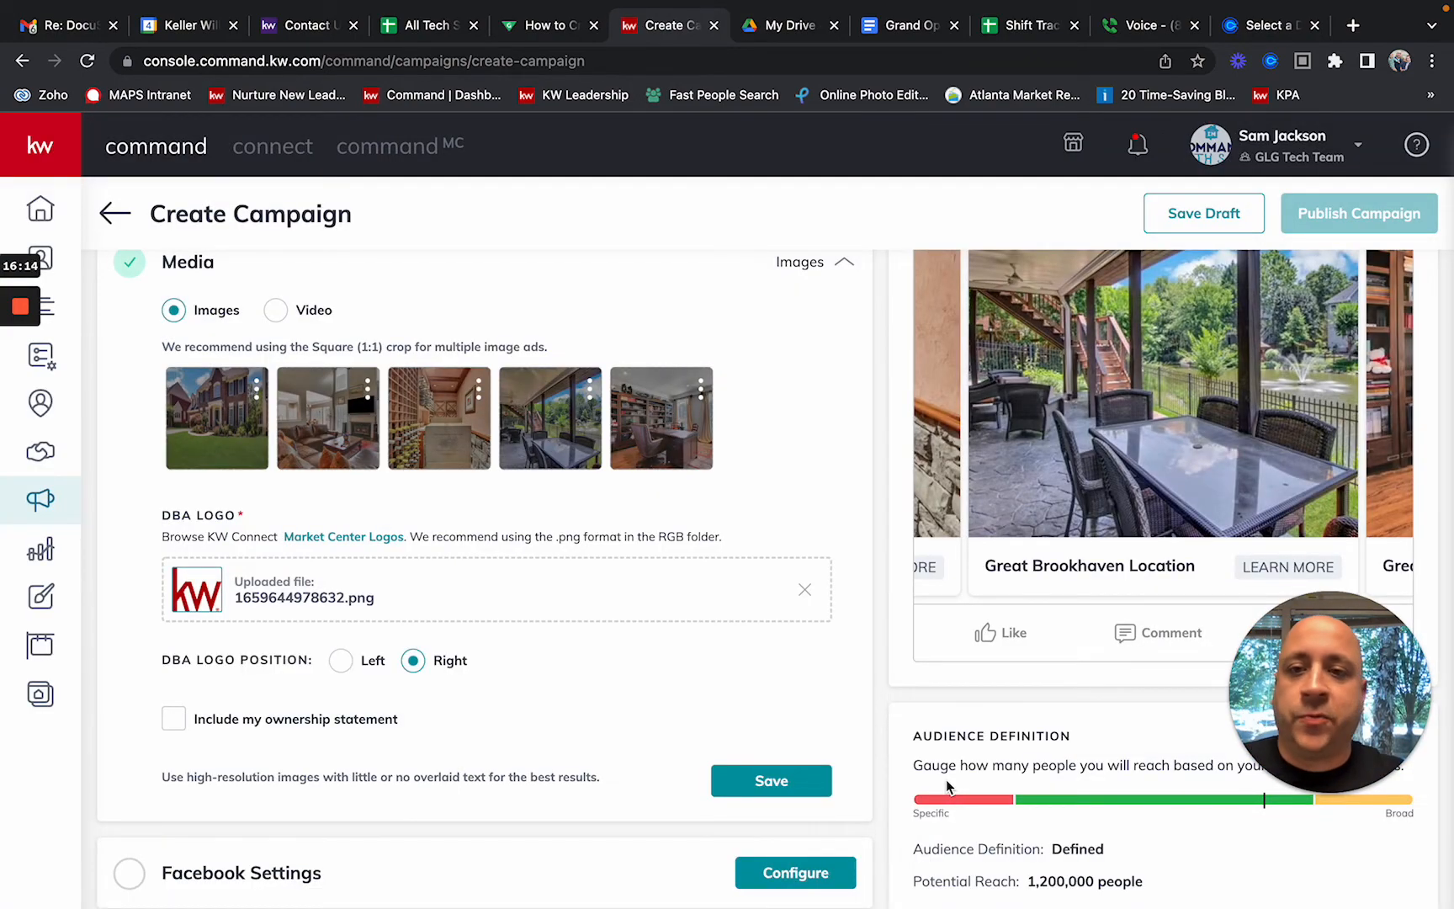
{"action": "scroll", "coordinate": [946, 779], "scroll_direction": "up", "scroll_amount": 3}
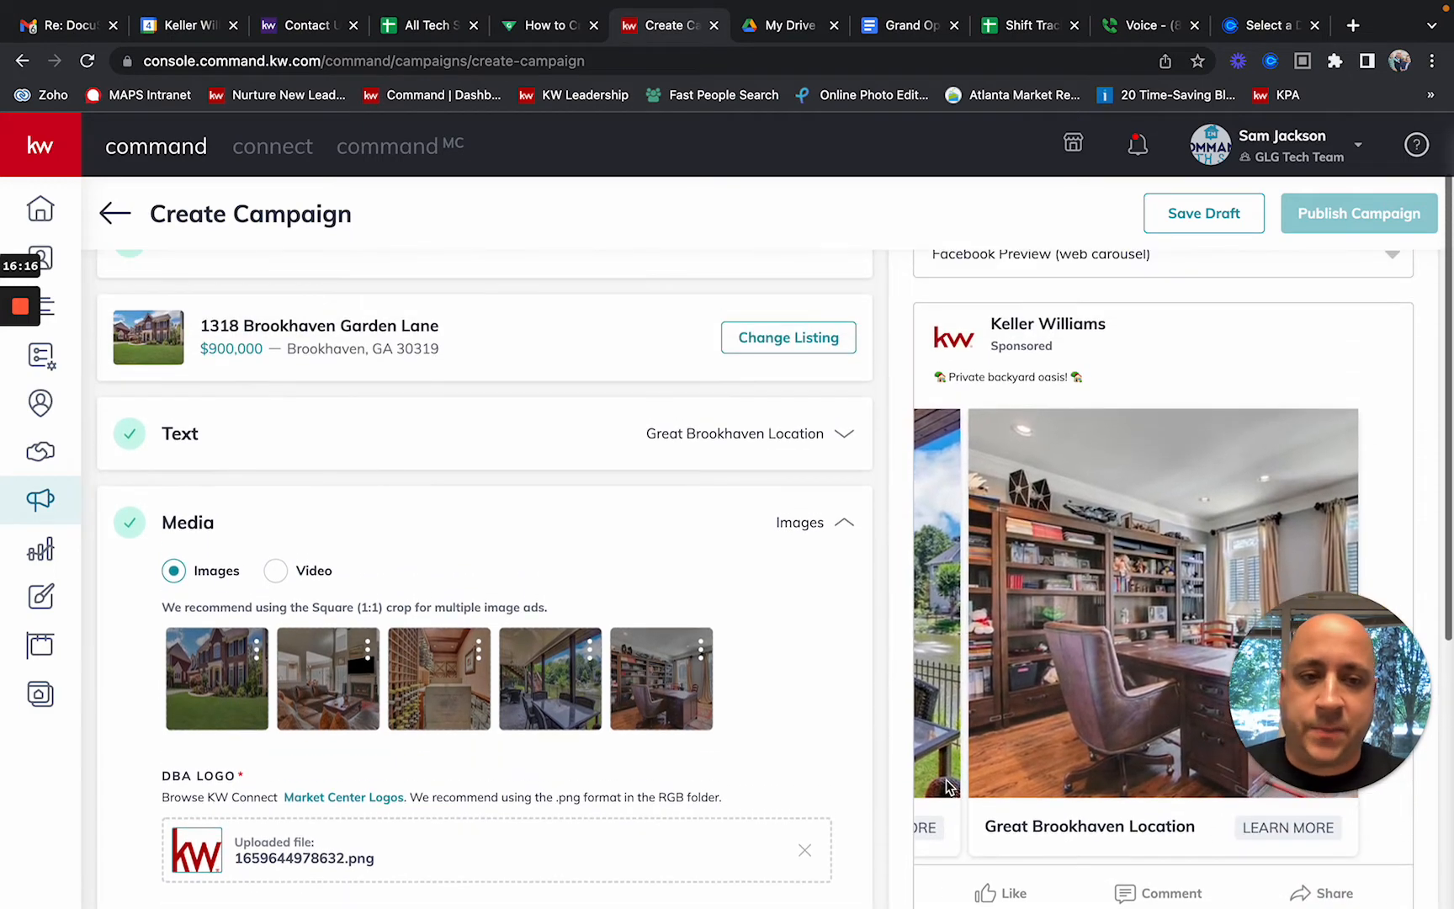
{"action": "scroll", "coordinate": [946, 780], "scroll_direction": "down", "scroll_amount": 1}
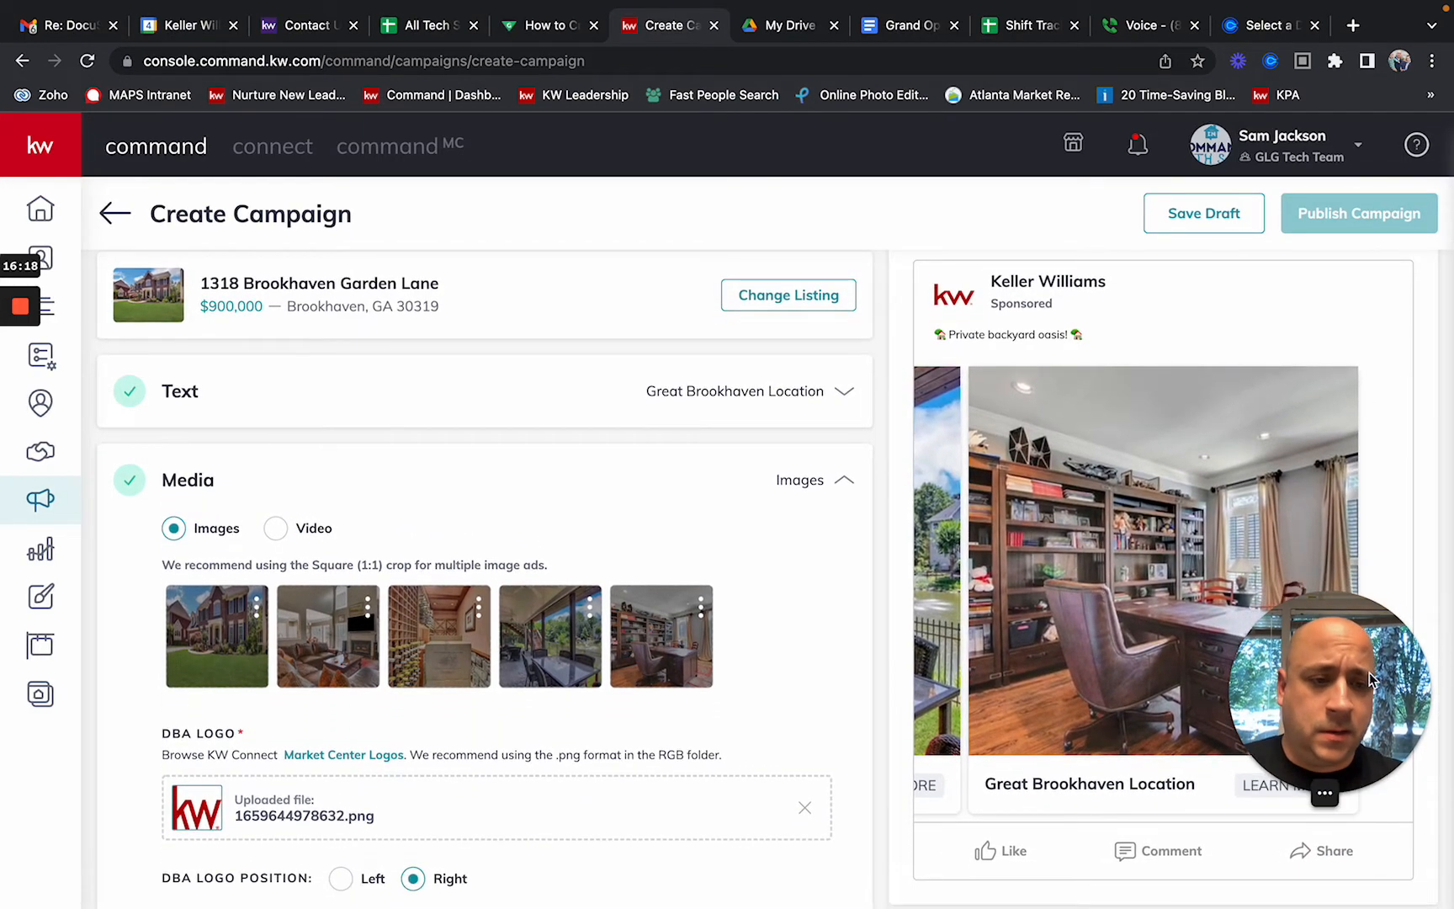
{"action": "left_click_drag", "start_coordinate": [1372, 726], "coordinate": [778, 730]}
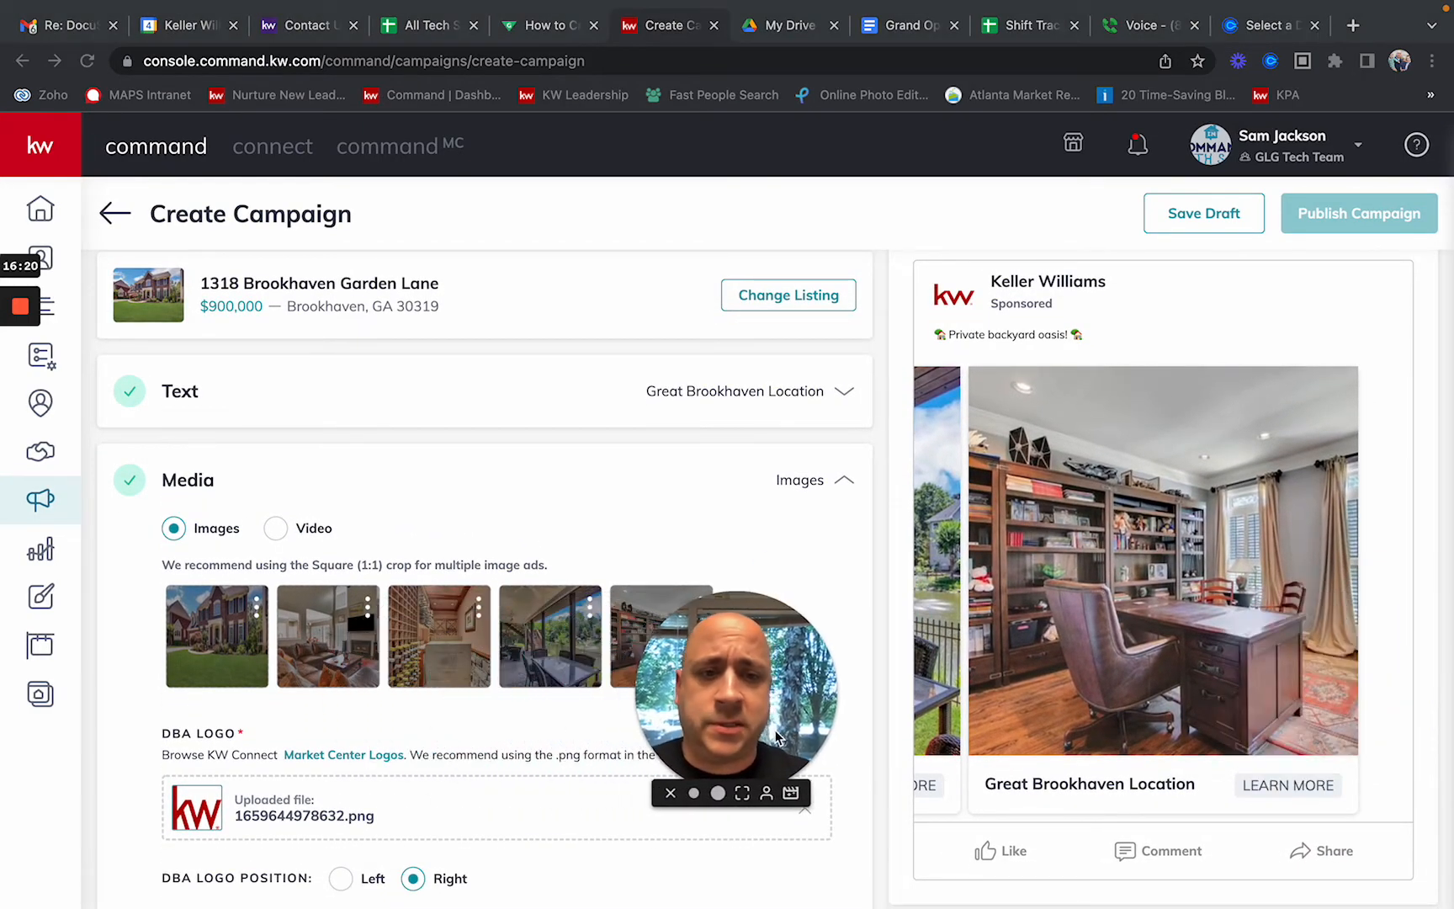
{"action": "left_click", "coordinate": [1118, 572]}
{"action": "left_click_drag", "start_coordinate": [1043, 571], "coordinate": [1278, 545]}
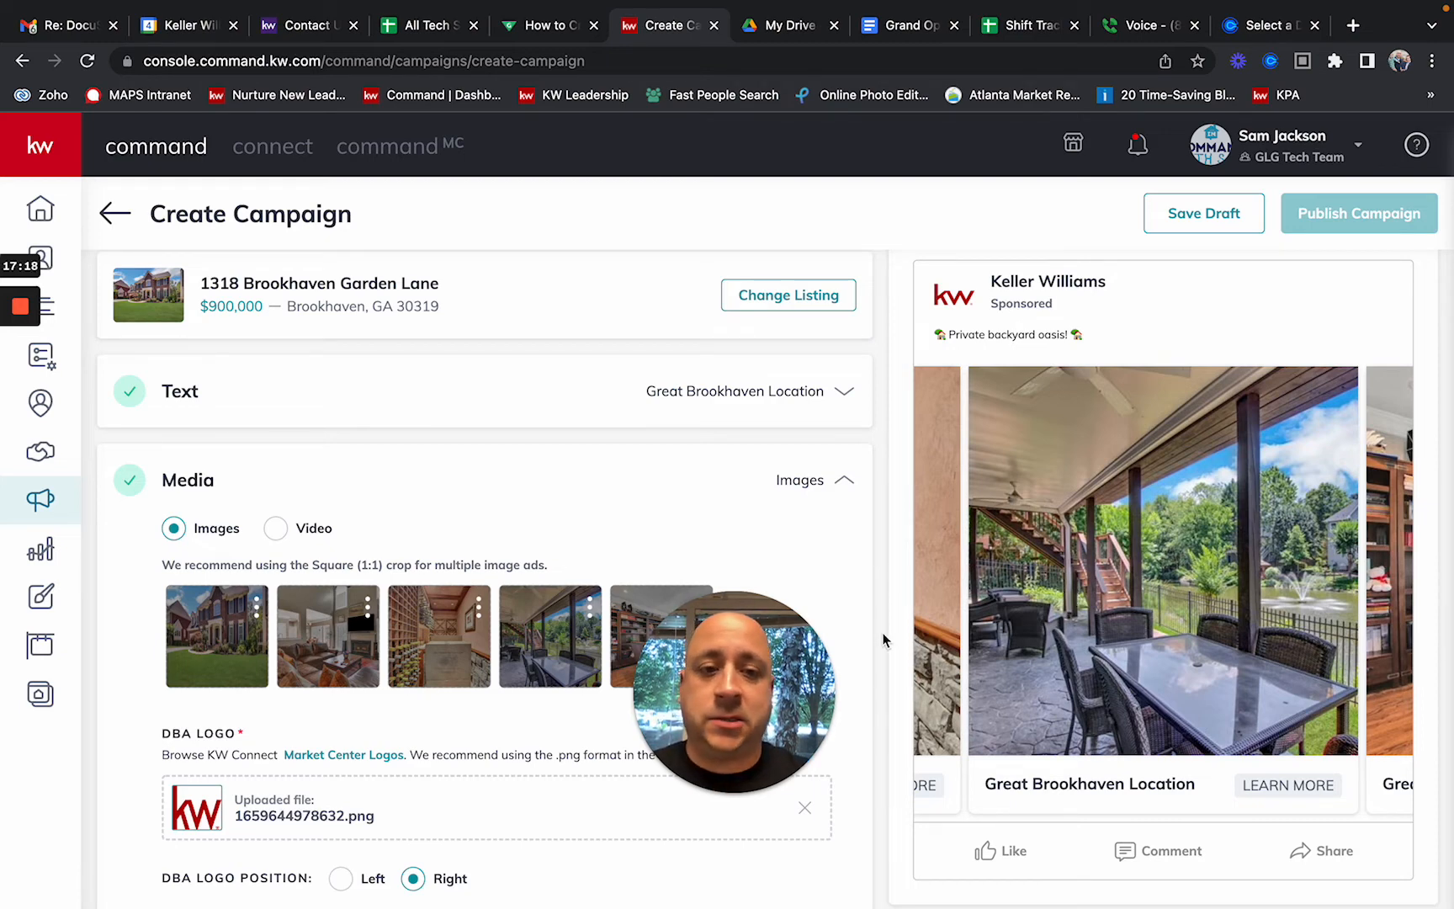
{"action": "left_click_drag", "start_coordinate": [819, 652], "coordinate": [1317, 718]}
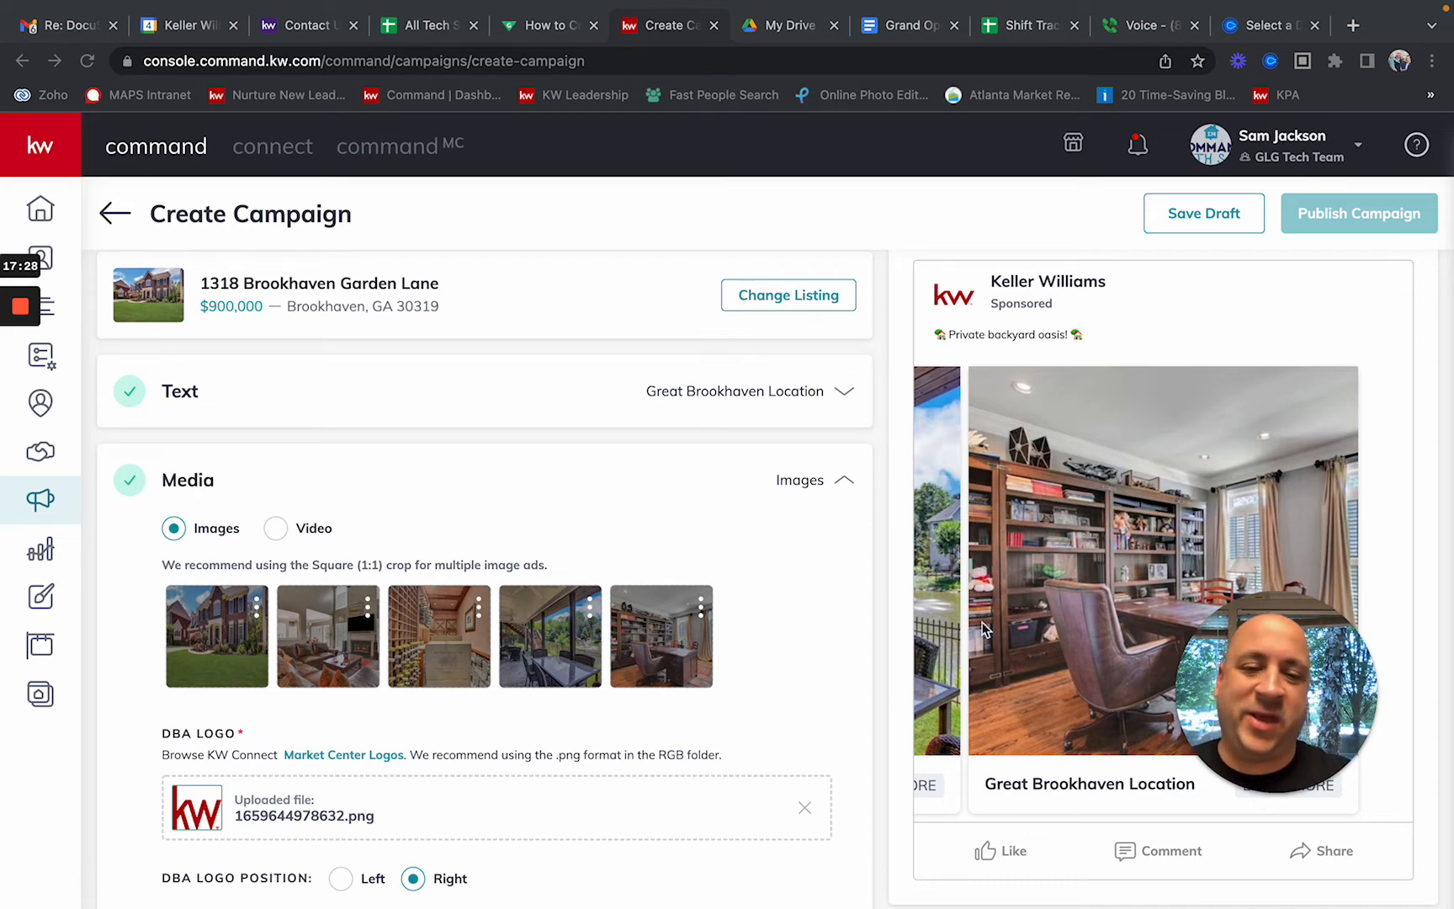
{"action": "scroll", "coordinate": [766, 623], "scroll_direction": "down", "scroll_amount": 3}
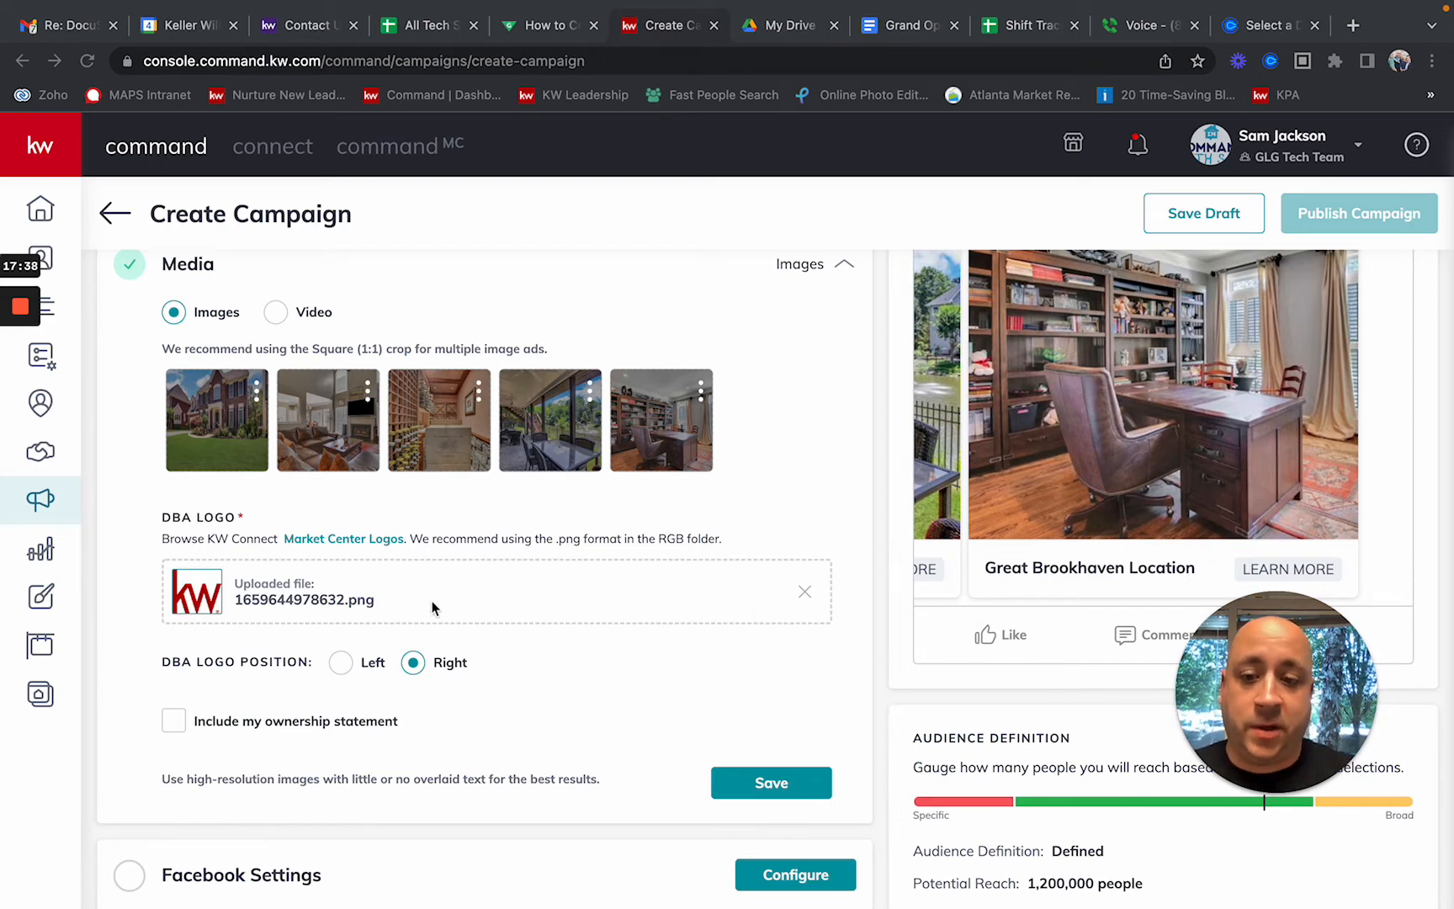
Step: Apply the ownership statement 'Each office is independently owned and operated.' to the images and save Media
{"action": "left_click", "coordinate": [174, 721]}
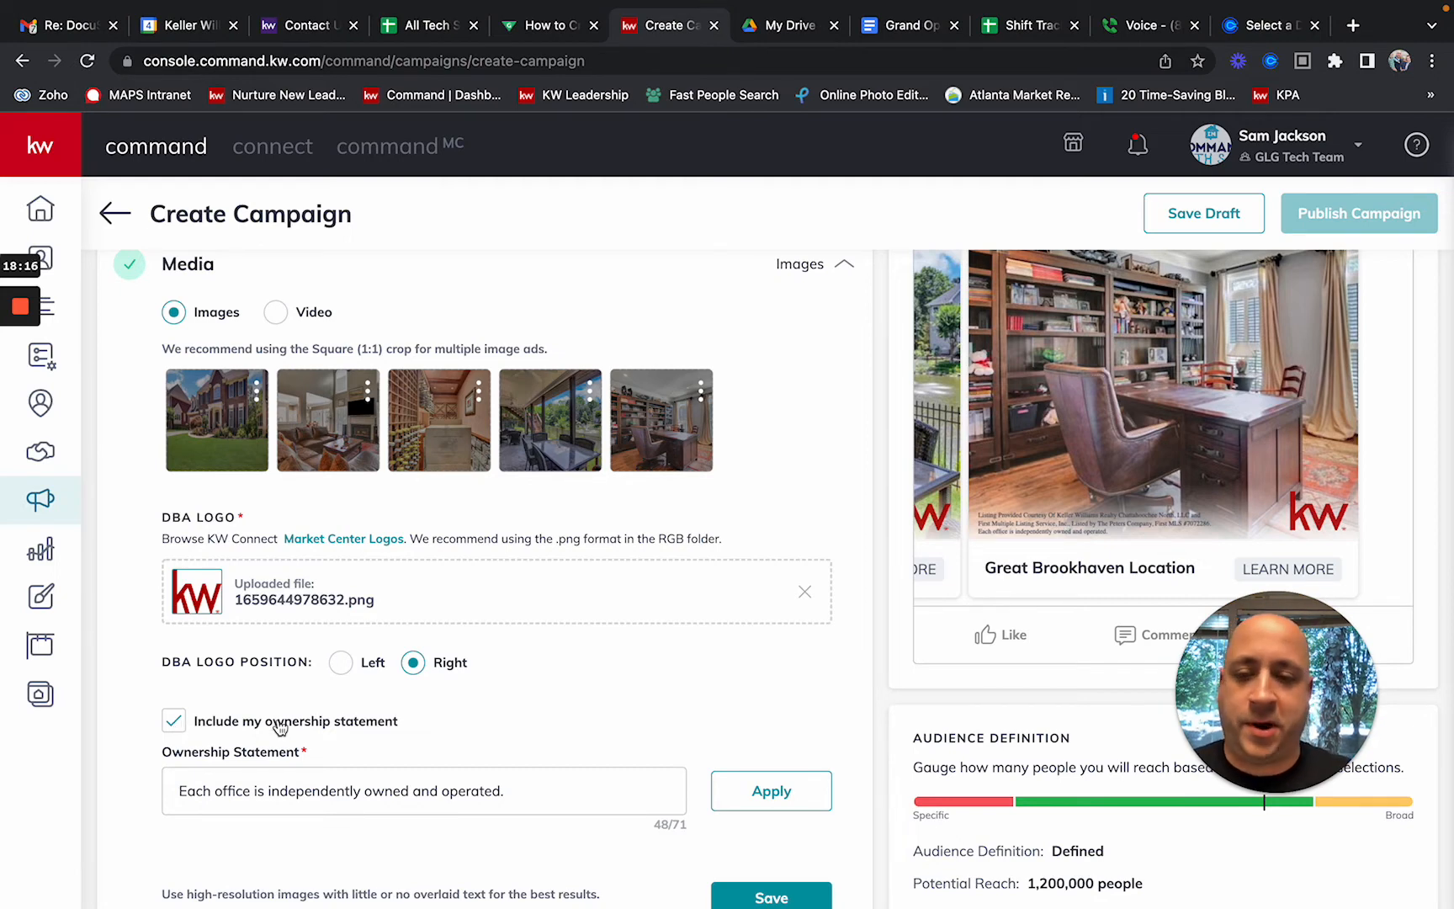
{"action": "left_click", "coordinate": [788, 790]}
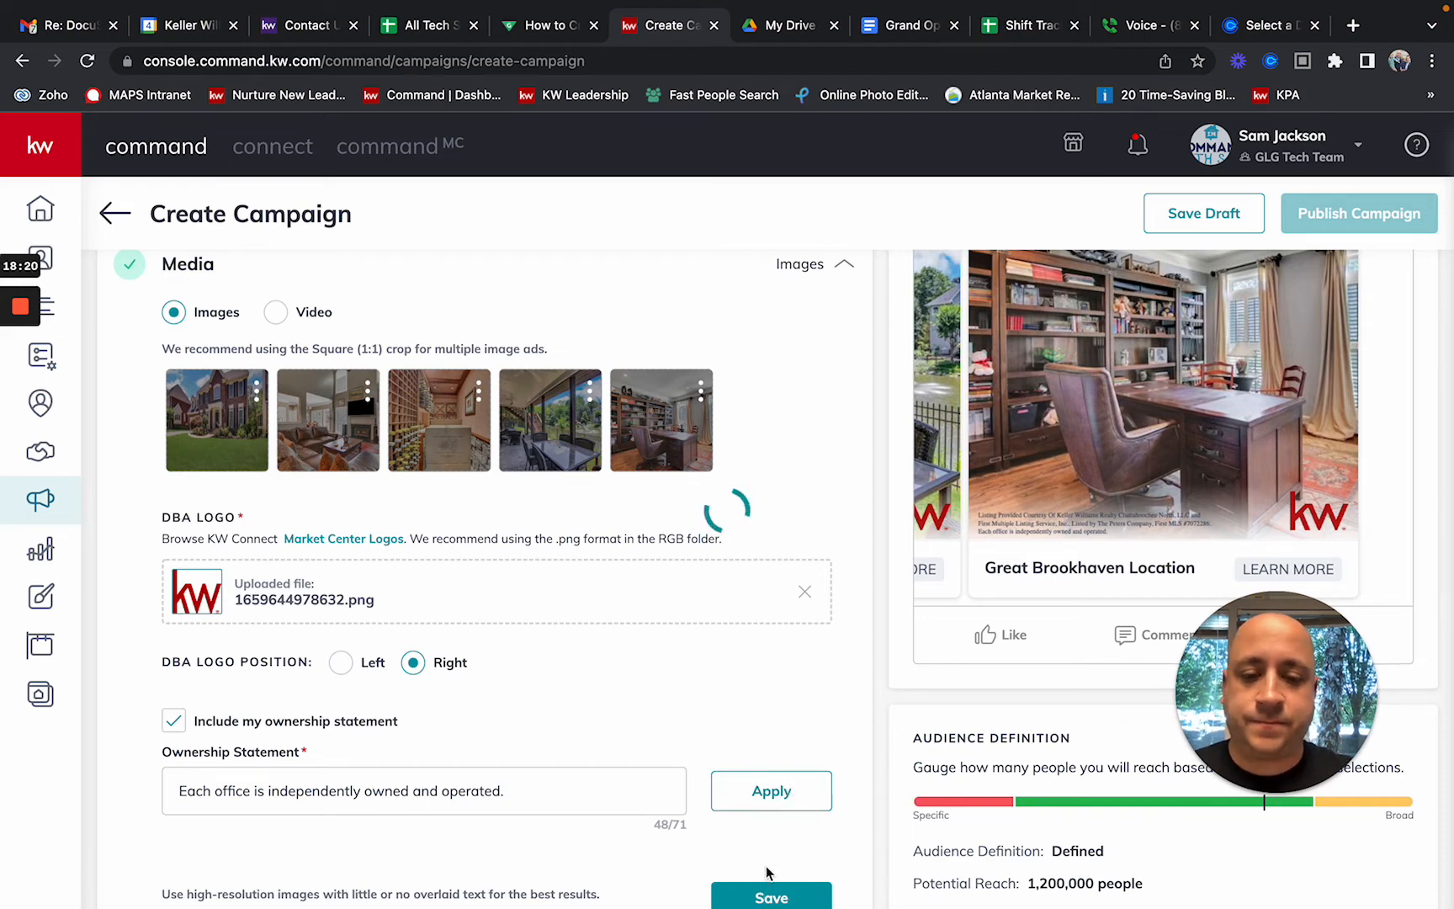
{"action": "scroll", "coordinate": [764, 854], "scroll_direction": "down", "scroll_amount": 2}
{"action": "left_click", "coordinate": [774, 788]}
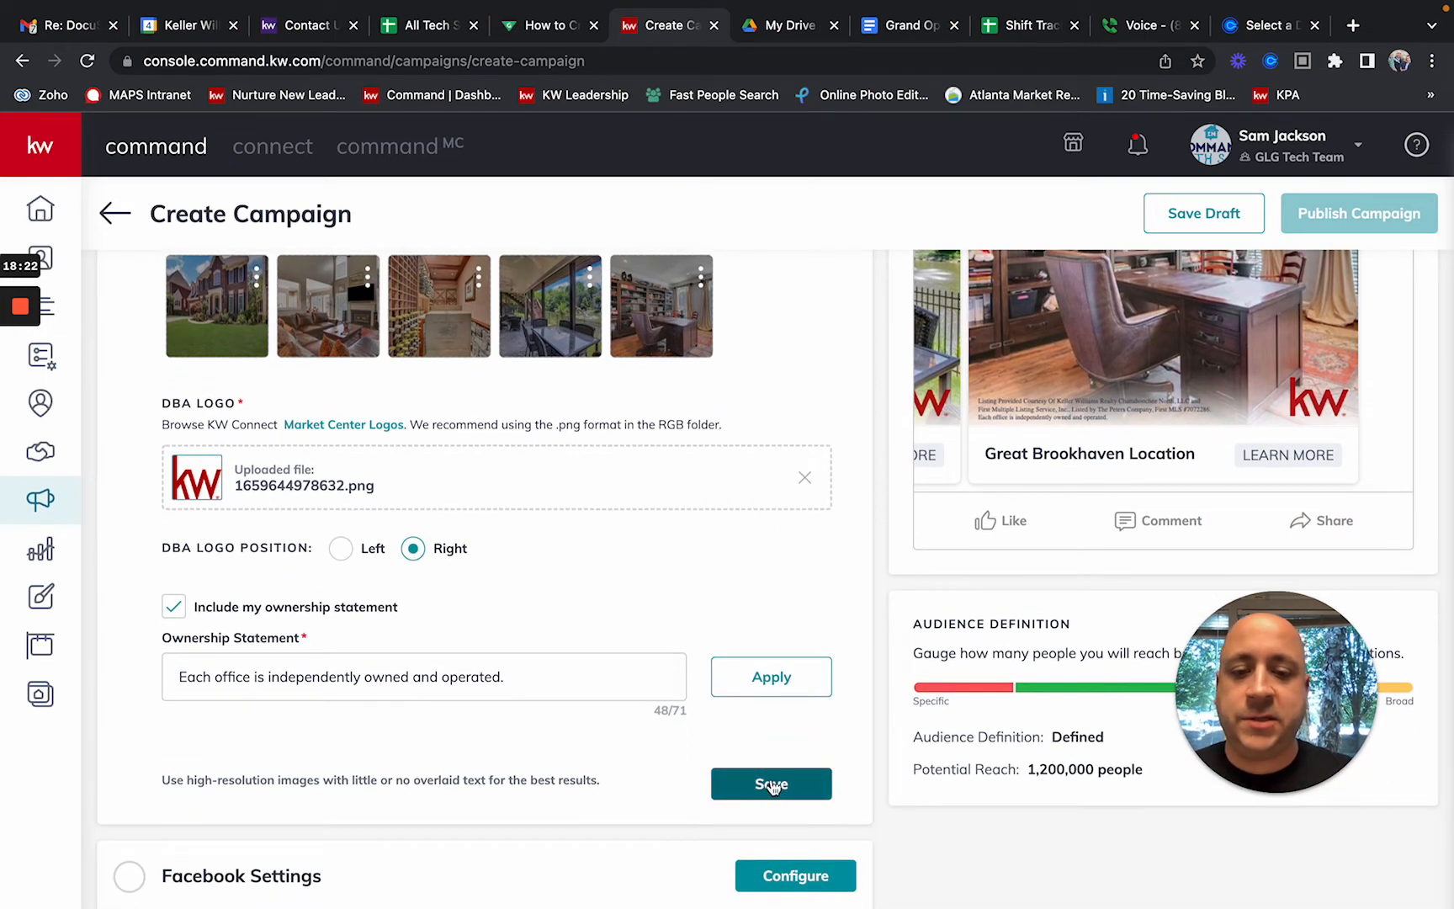
{"action": "scroll", "coordinate": [694, 681], "scroll_direction": "up", "scroll_amount": 4}
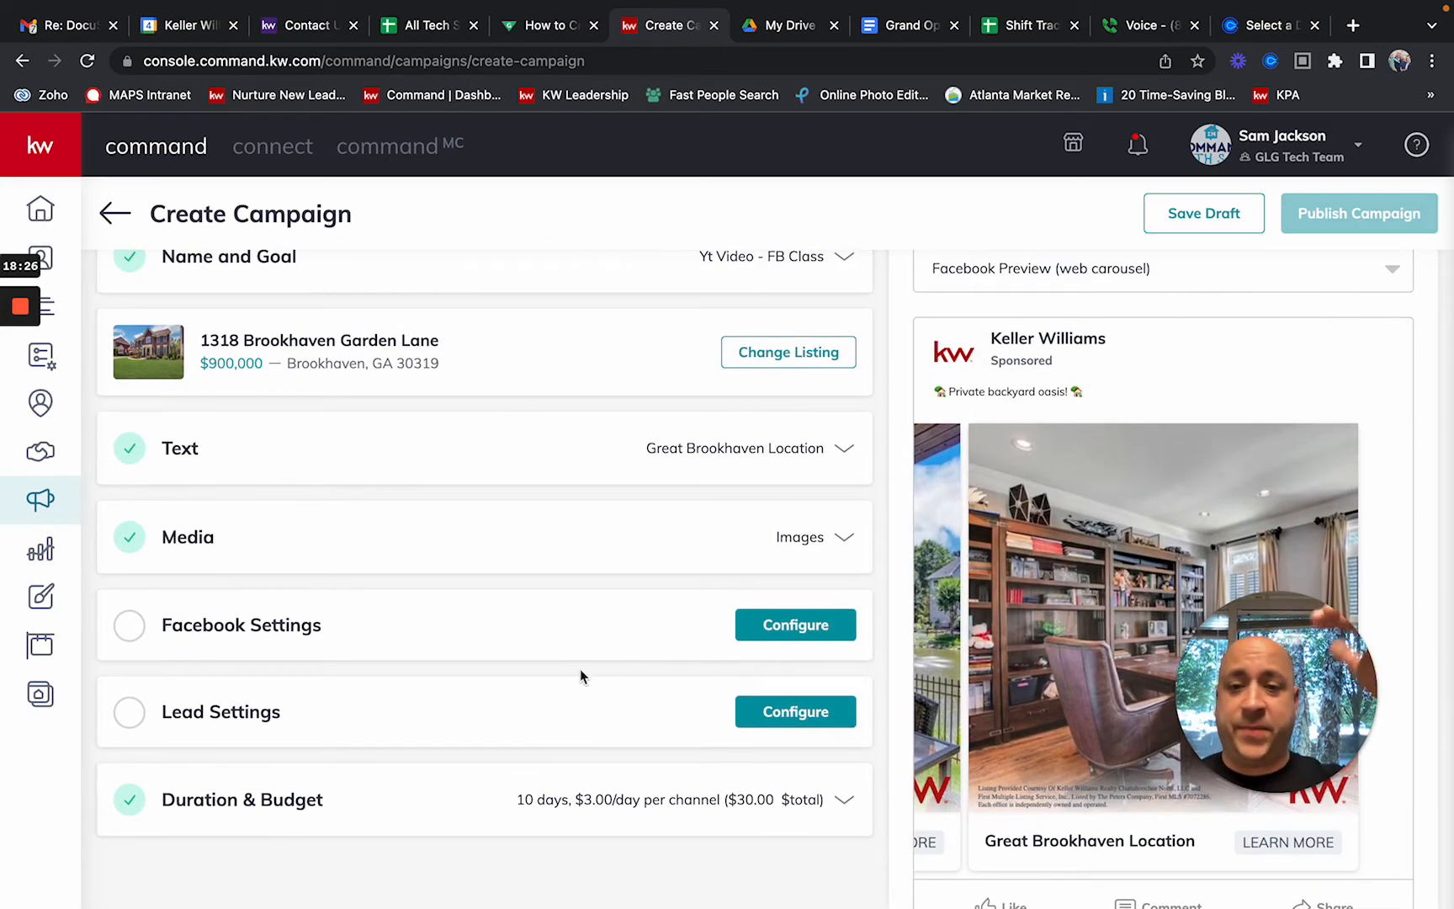
Step: In Facebook Settings, choose Keller Williams Realty Chattahoochee North as the ad's page
{"action": "left_click", "coordinate": [813, 633]}
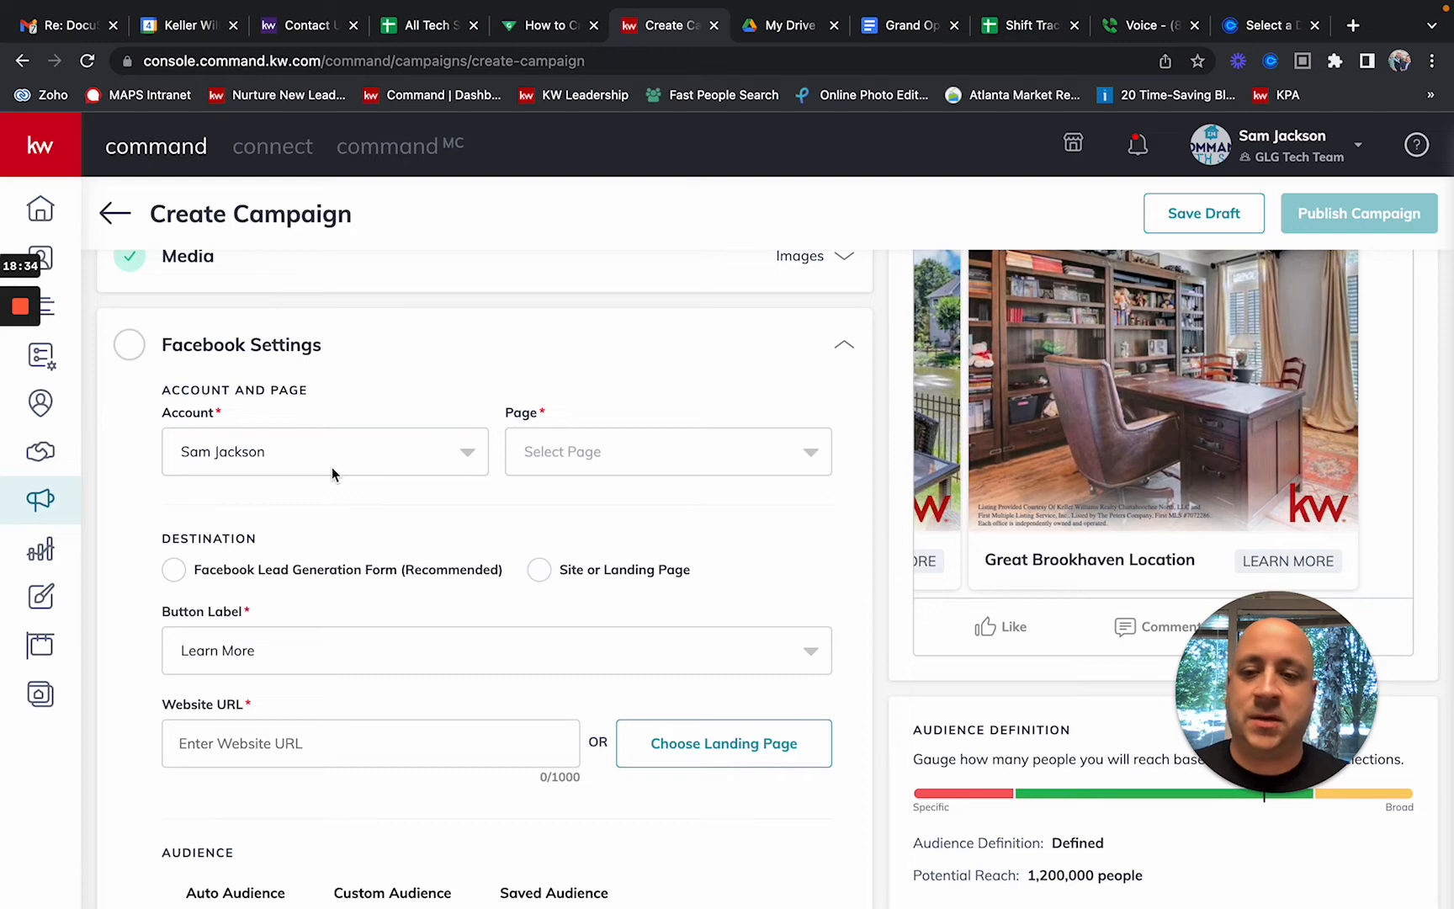
{"action": "left_click", "coordinate": [216, 454]}
{"action": "left_click", "coordinate": [247, 458]}
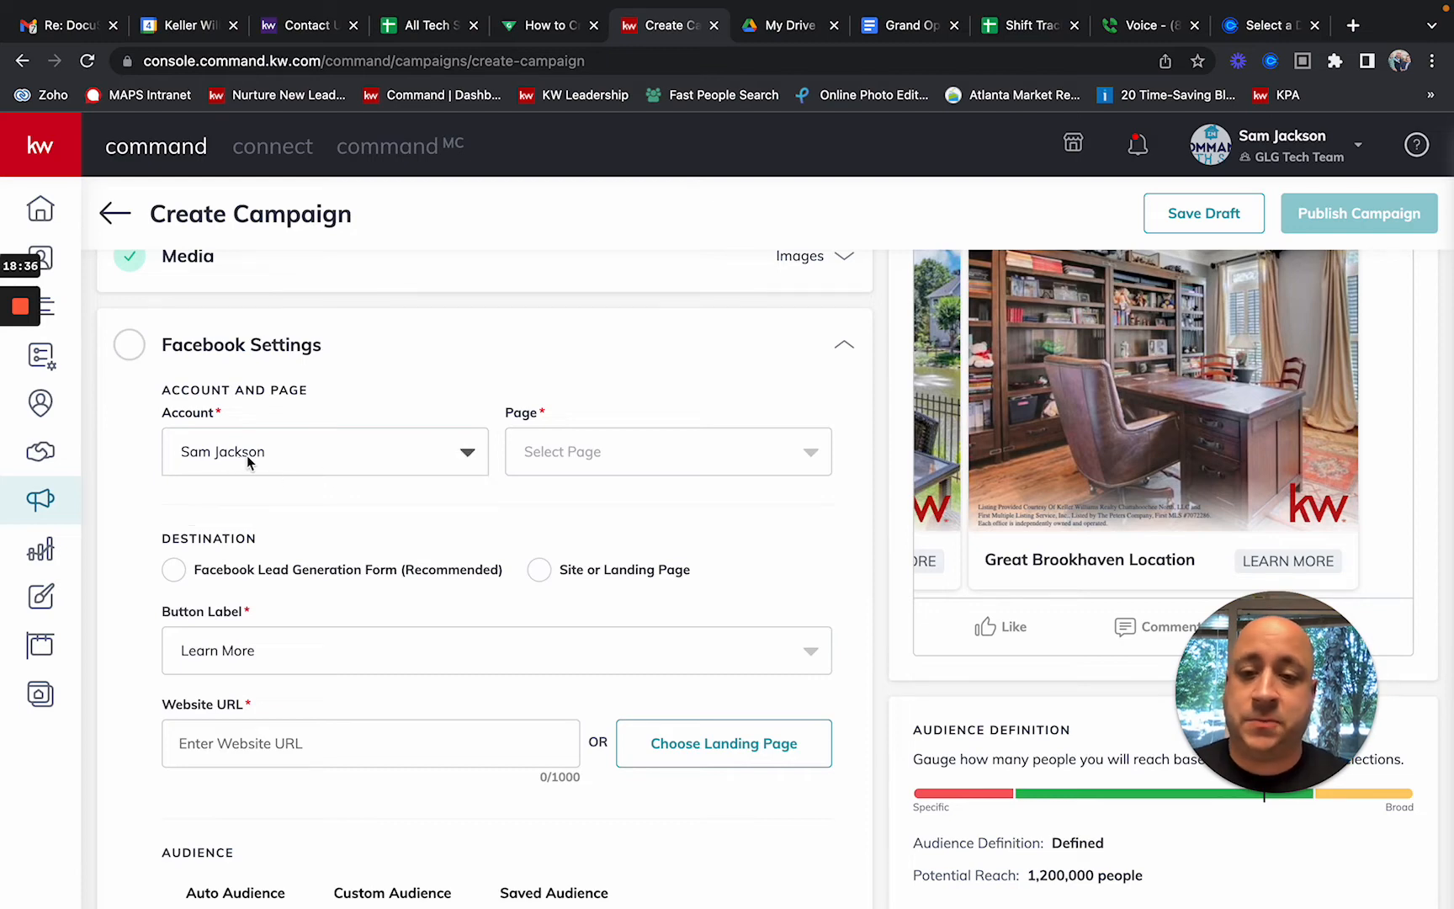
{"action": "left_click", "coordinate": [606, 454]}
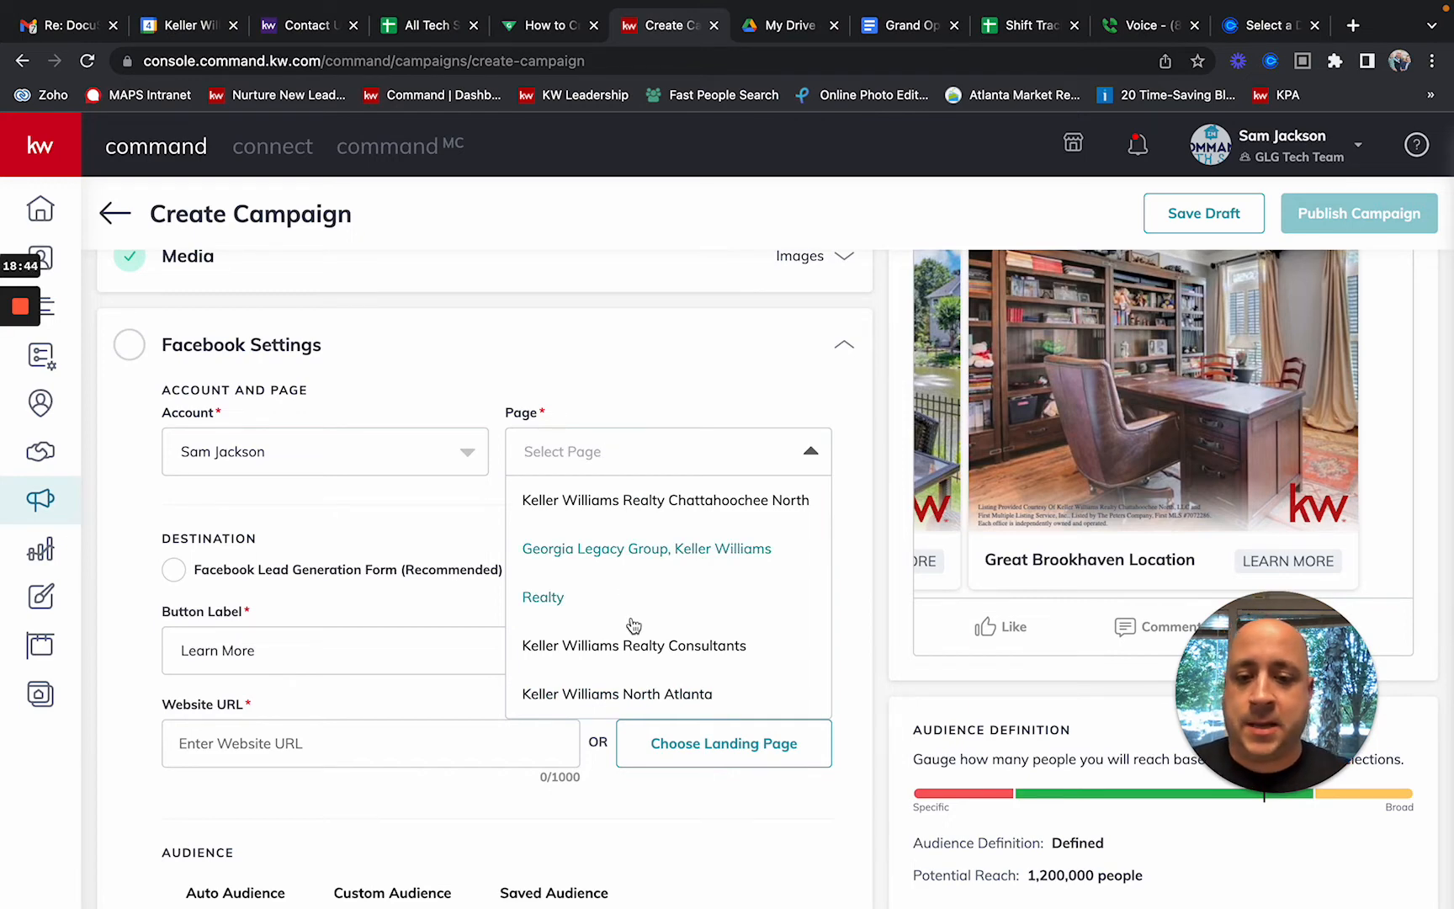
{"action": "scroll", "coordinate": [633, 624], "scroll_direction": "down", "scroll_amount": 1}
{"action": "scroll", "coordinate": [633, 624], "scroll_direction": "up", "scroll_amount": 1}
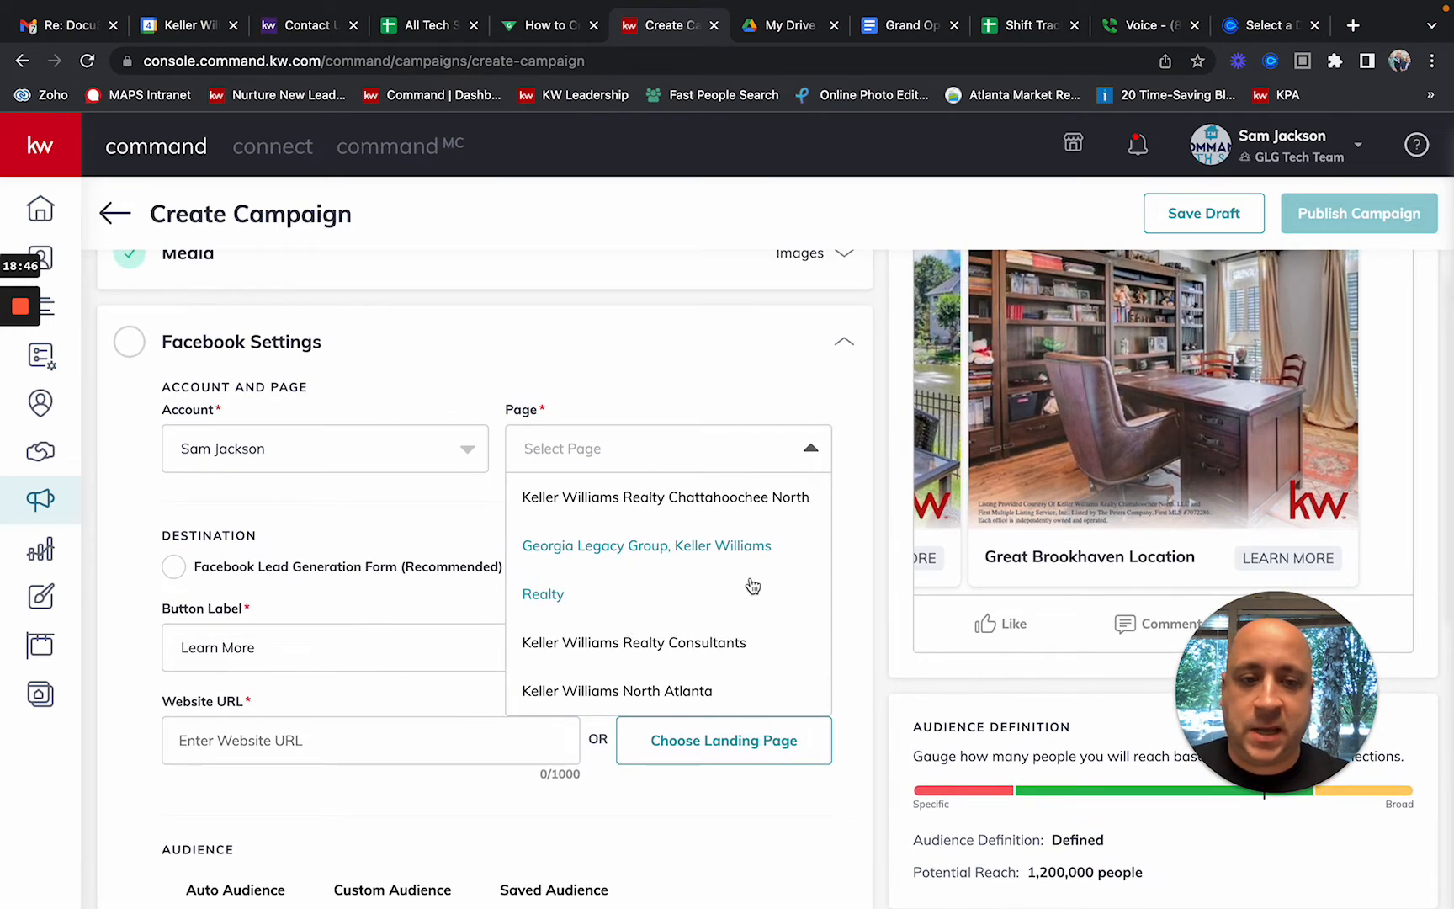
{"action": "left_click", "coordinate": [669, 504]}
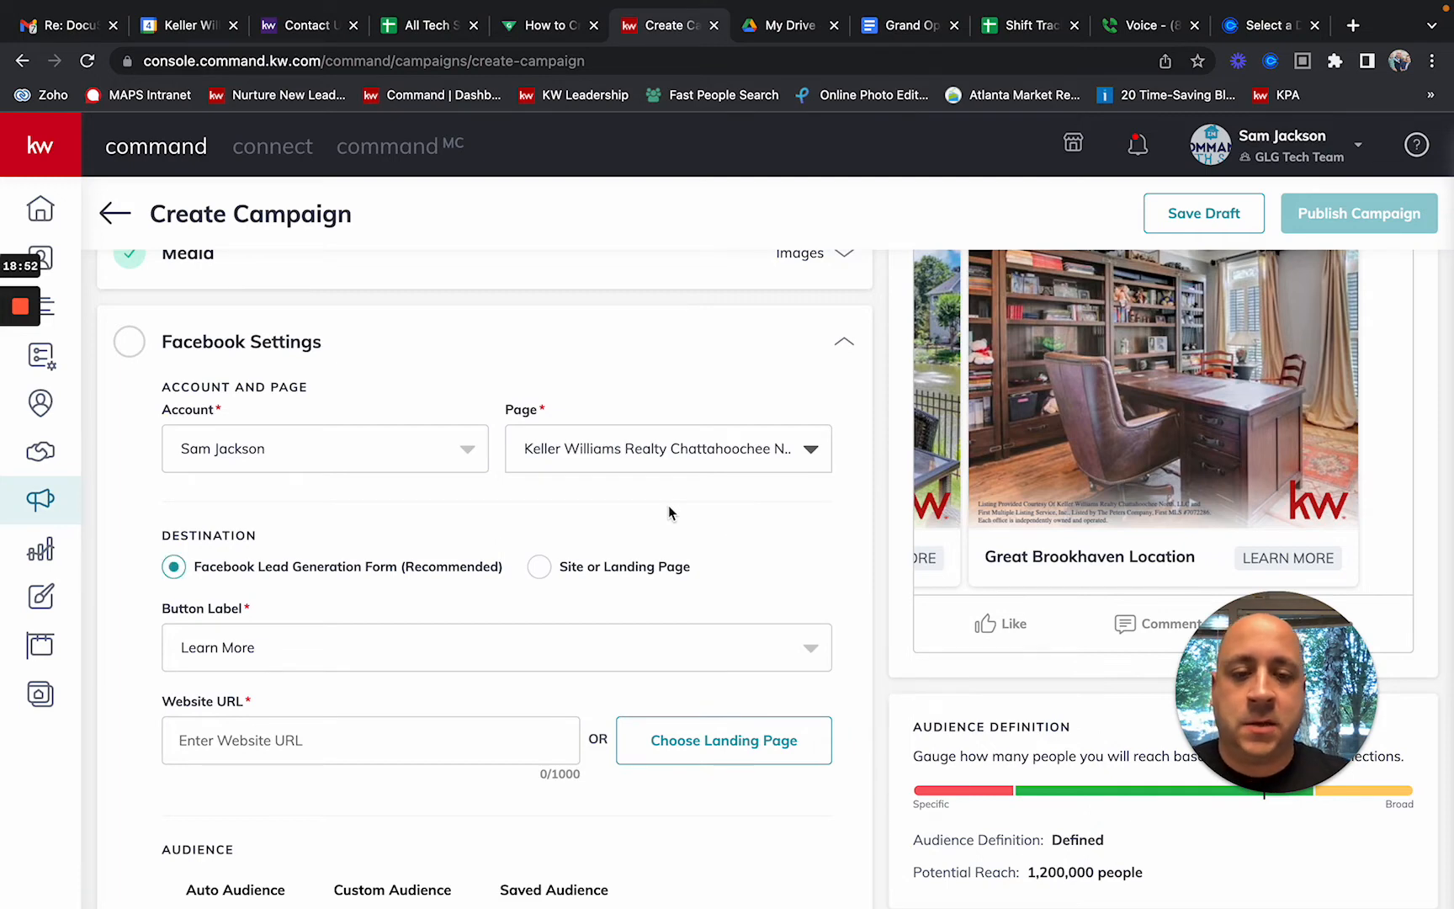
{"action": "scroll", "coordinate": [1032, 553], "scroll_direction": "up", "scroll_amount": 5}
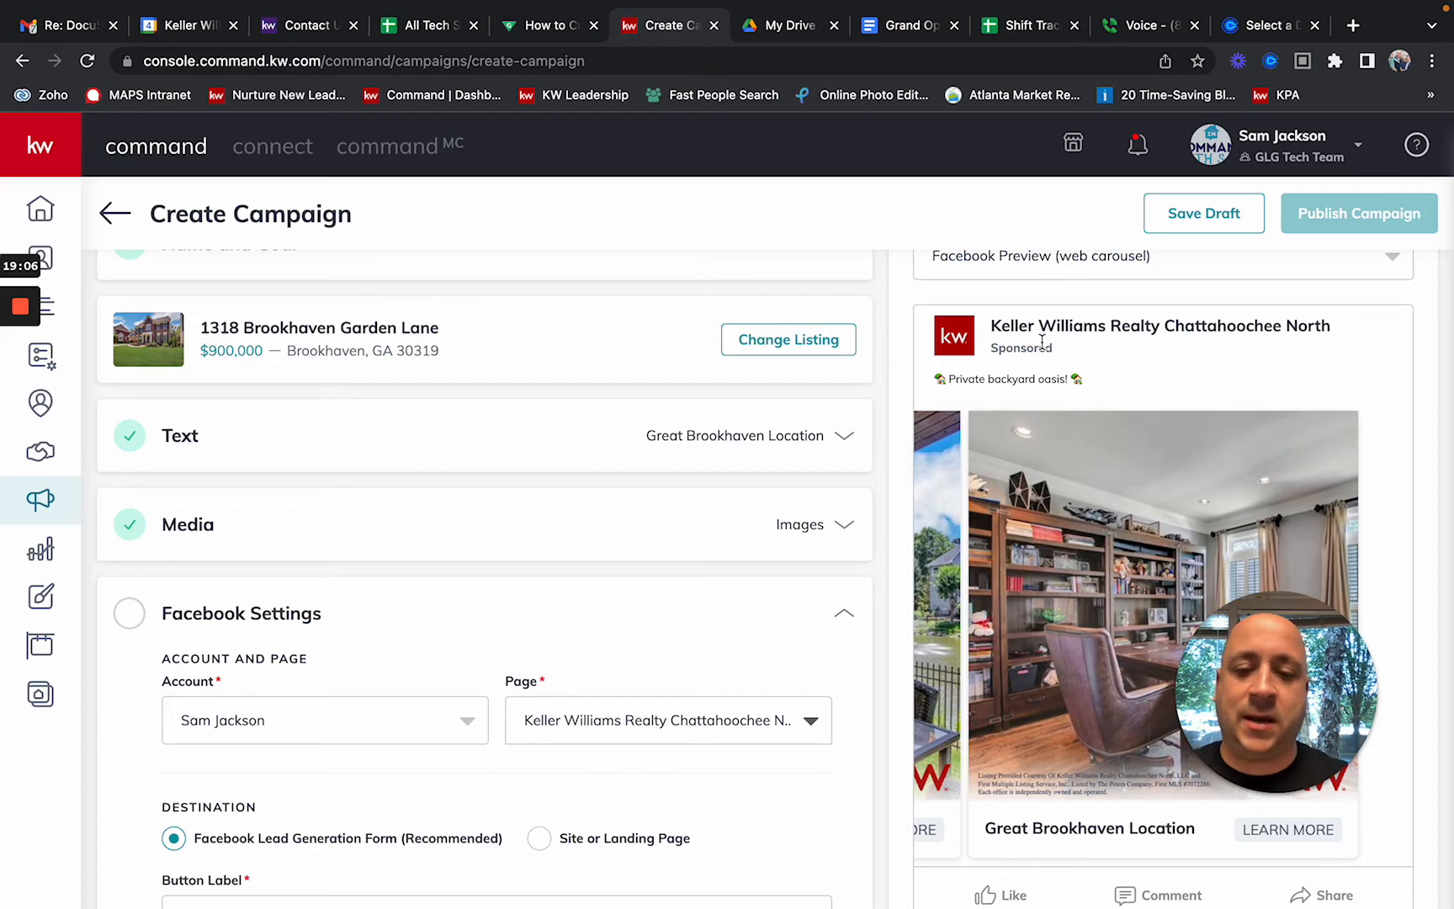
{"action": "scroll", "coordinate": [633, 595], "scroll_direction": "down", "scroll_amount": 1}
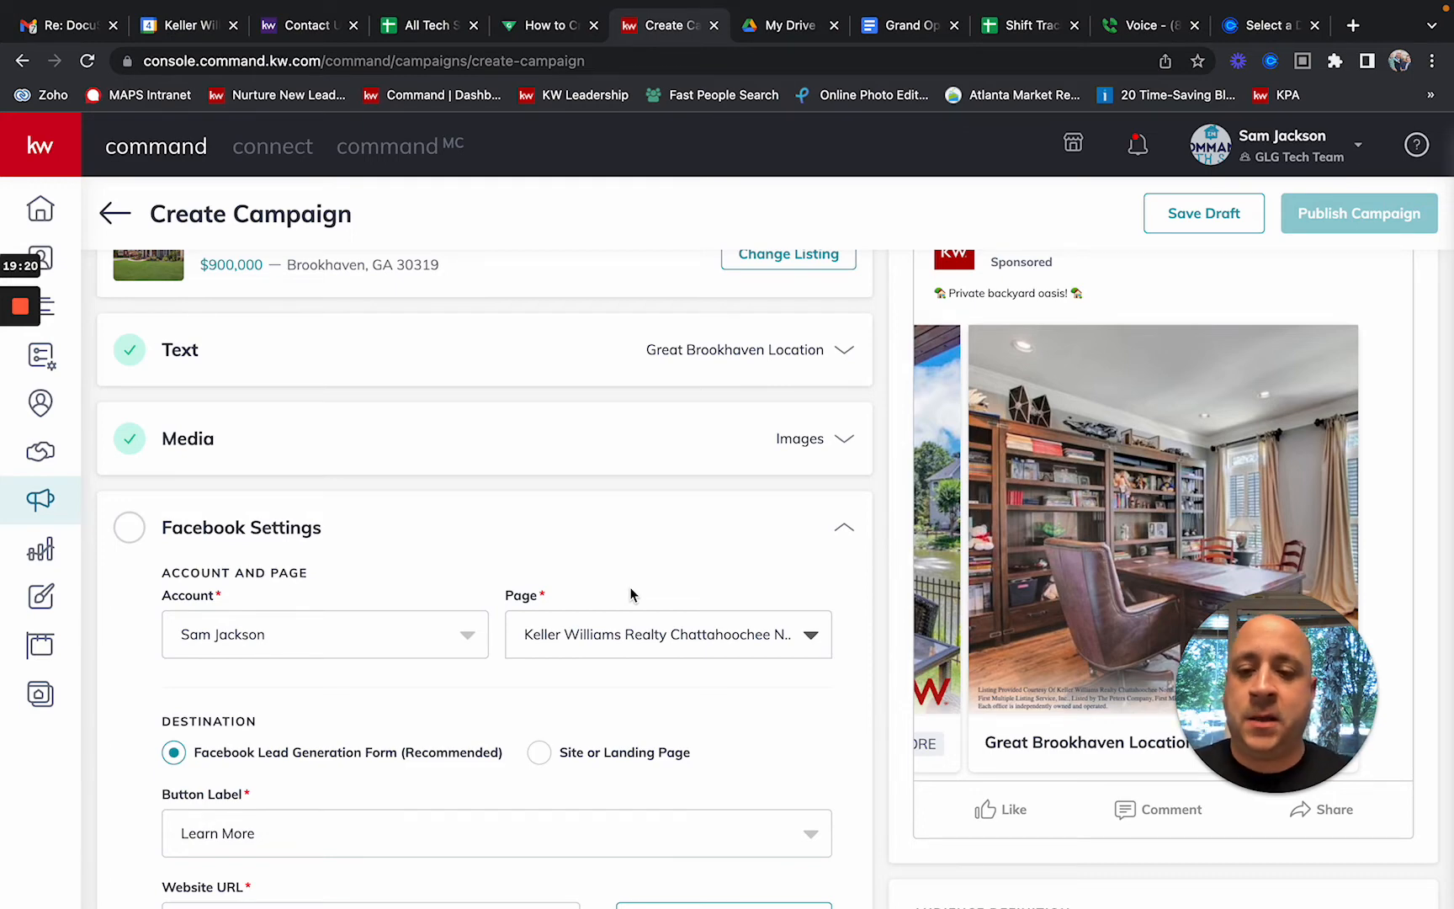
{"action": "scroll", "coordinate": [631, 594], "scroll_direction": "down", "scroll_amount": 2}
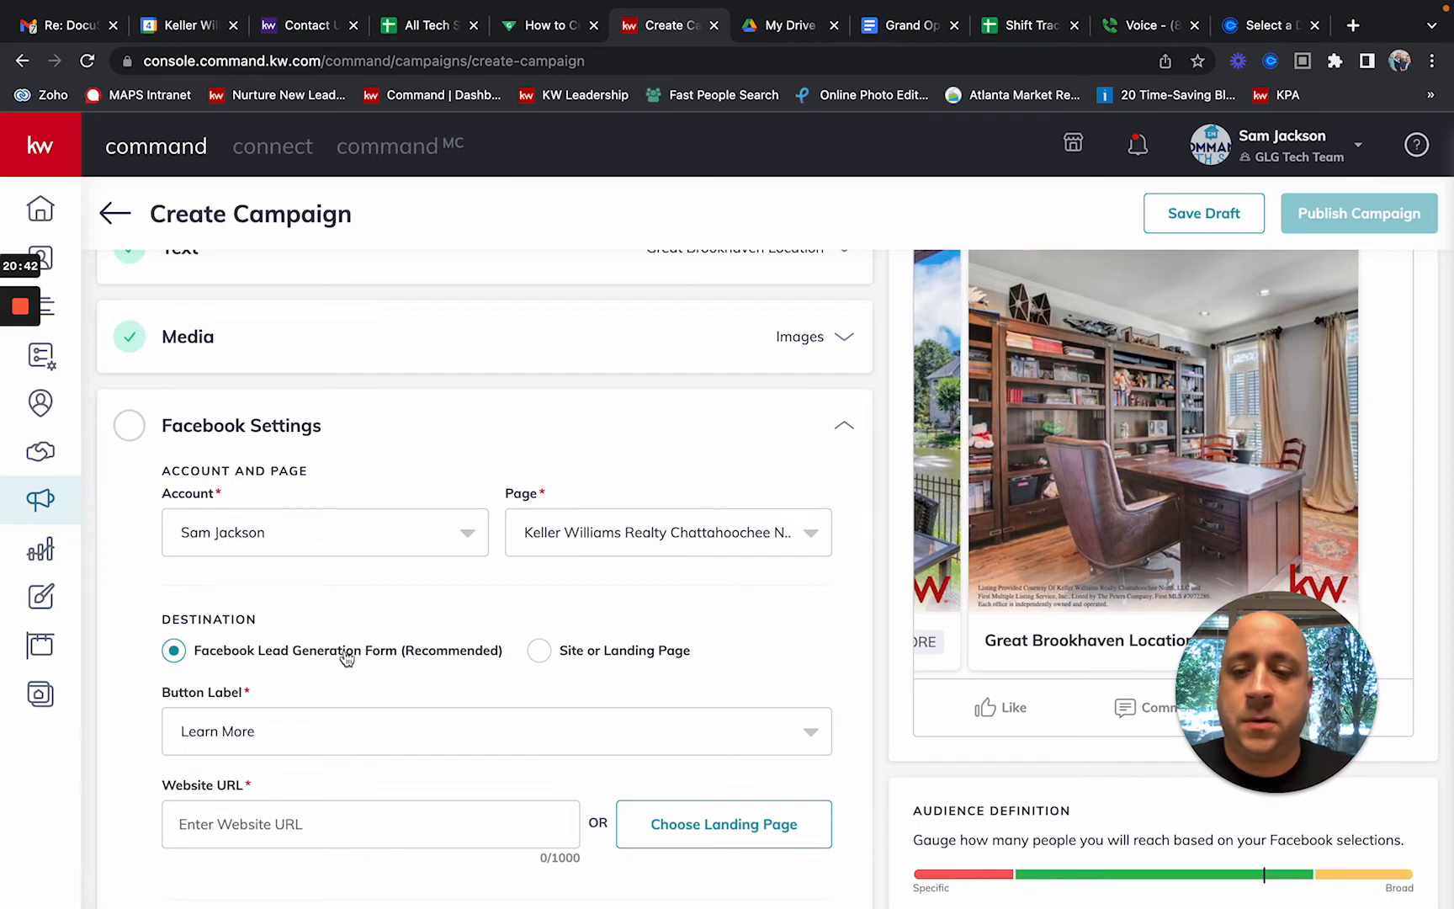
{"action": "scroll", "coordinate": [363, 637], "scroll_direction": "down", "scroll_amount": 2}
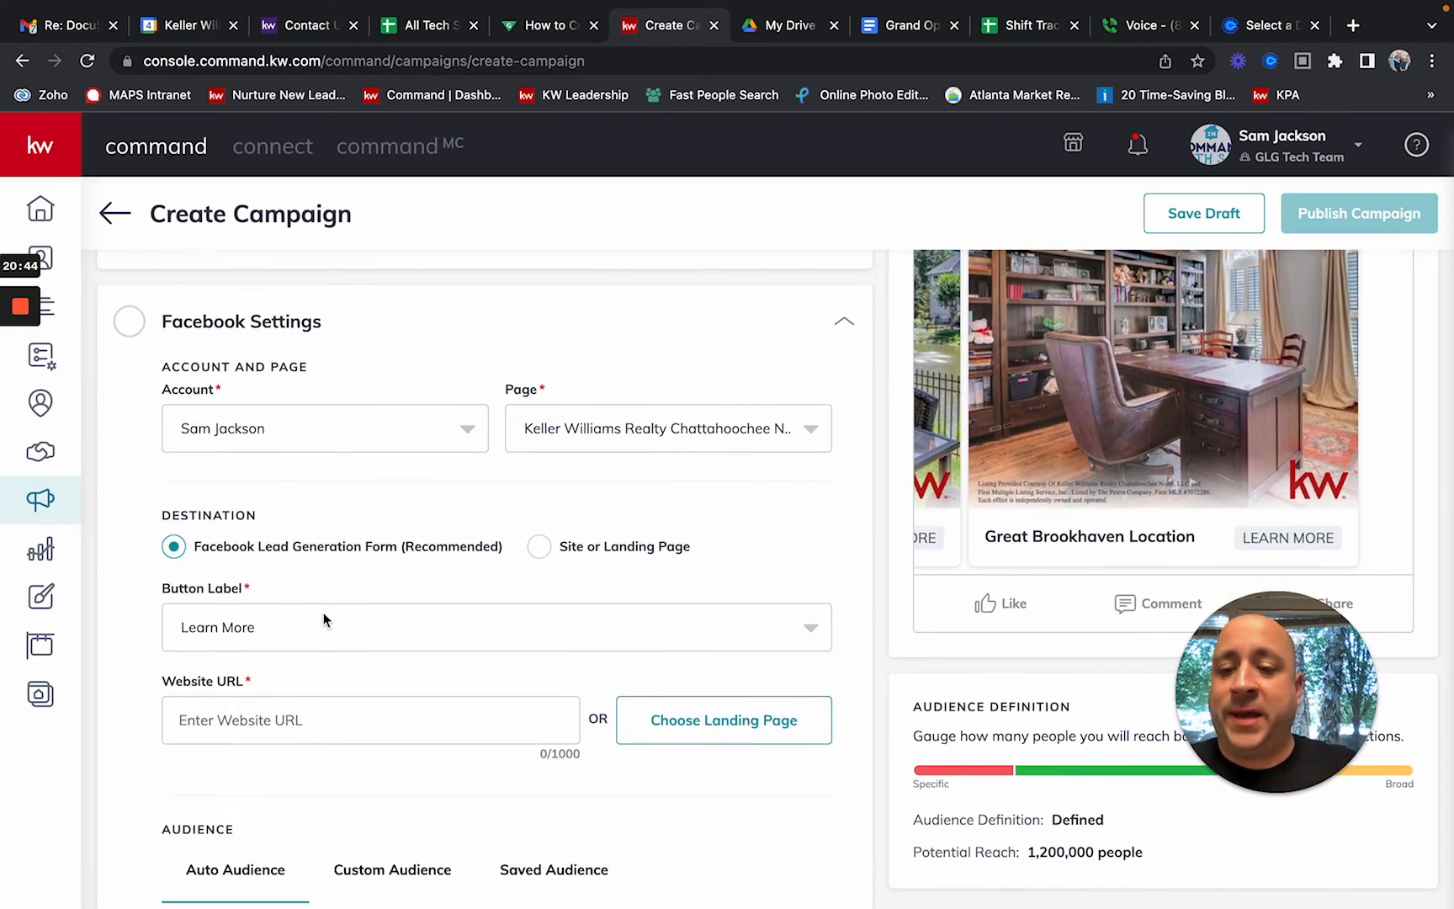
{"action": "scroll", "coordinate": [323, 612], "scroll_direction": "down", "scroll_amount": 3}
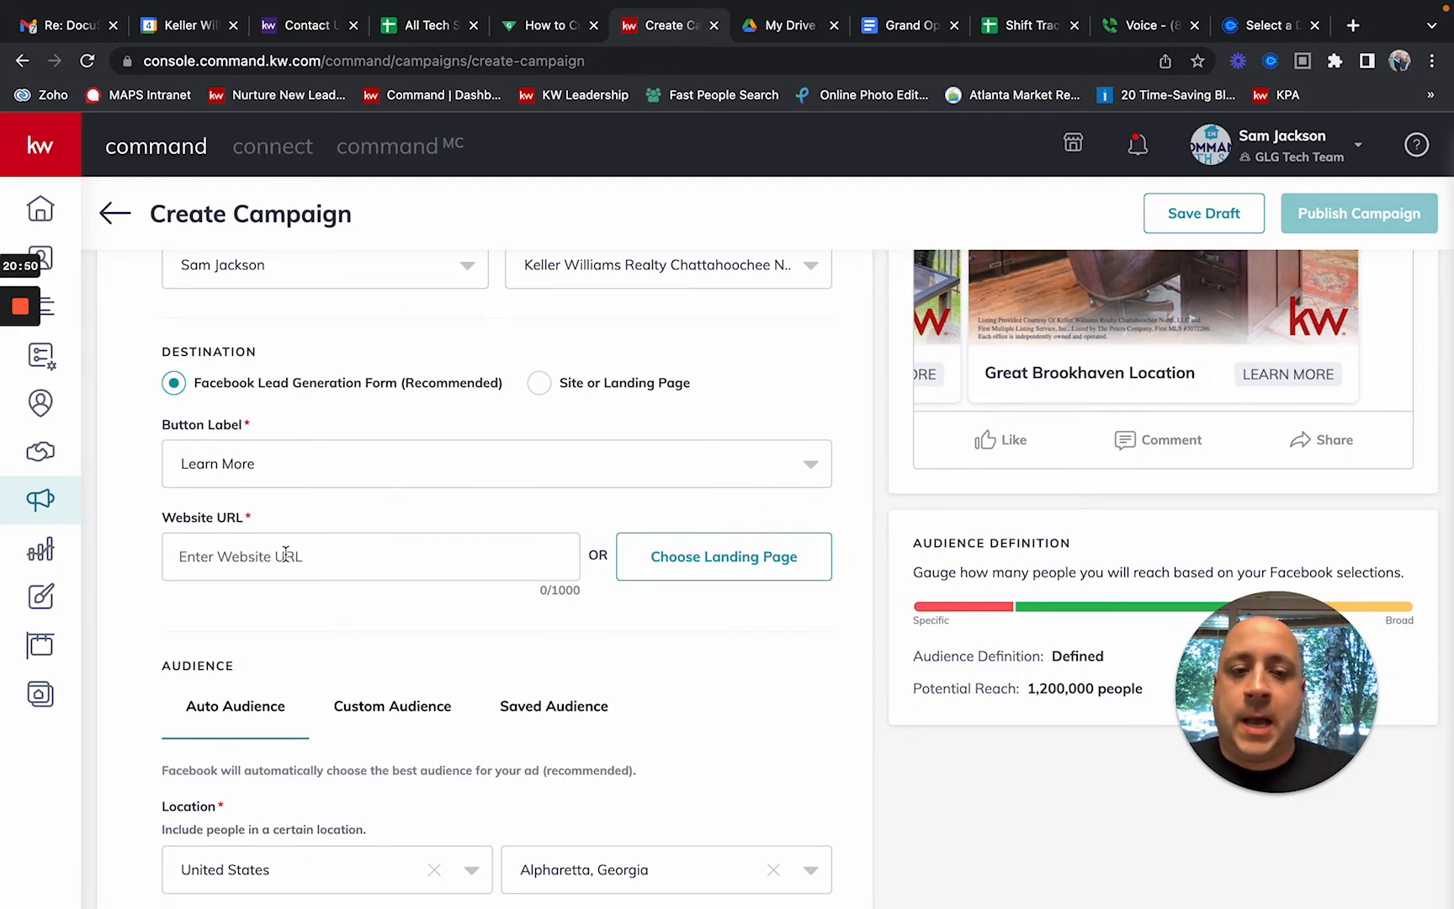
{"action": "scroll", "coordinate": [286, 556], "scroll_direction": "up", "scroll_amount": 7}
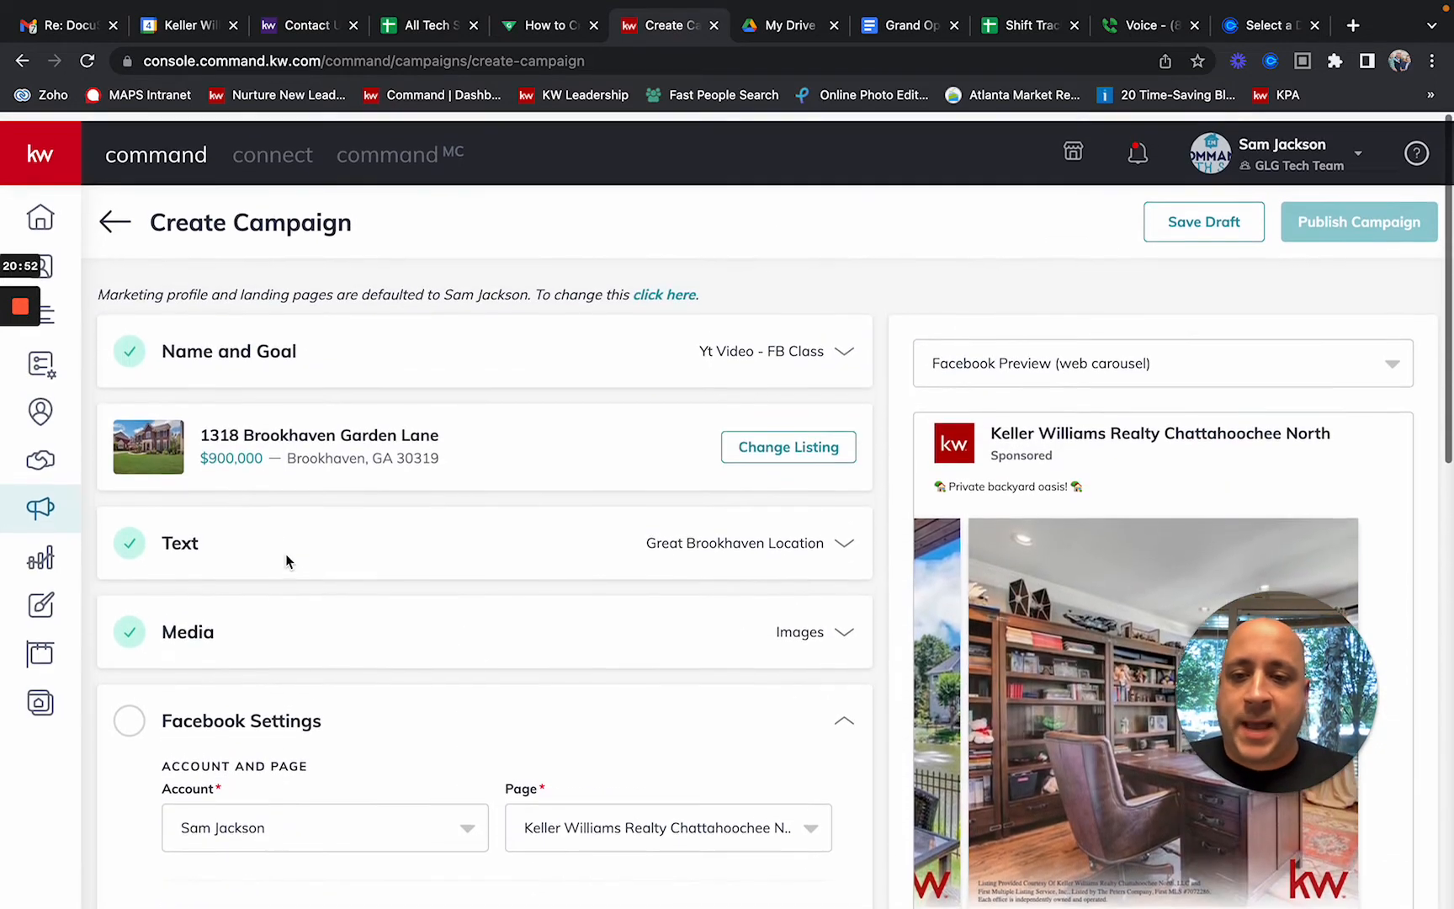
{"action": "scroll", "coordinate": [285, 553], "scroll_direction": "down", "scroll_amount": 1}
{"action": "scroll", "coordinate": [1115, 597], "scroll_direction": "down", "scroll_amount": 1}
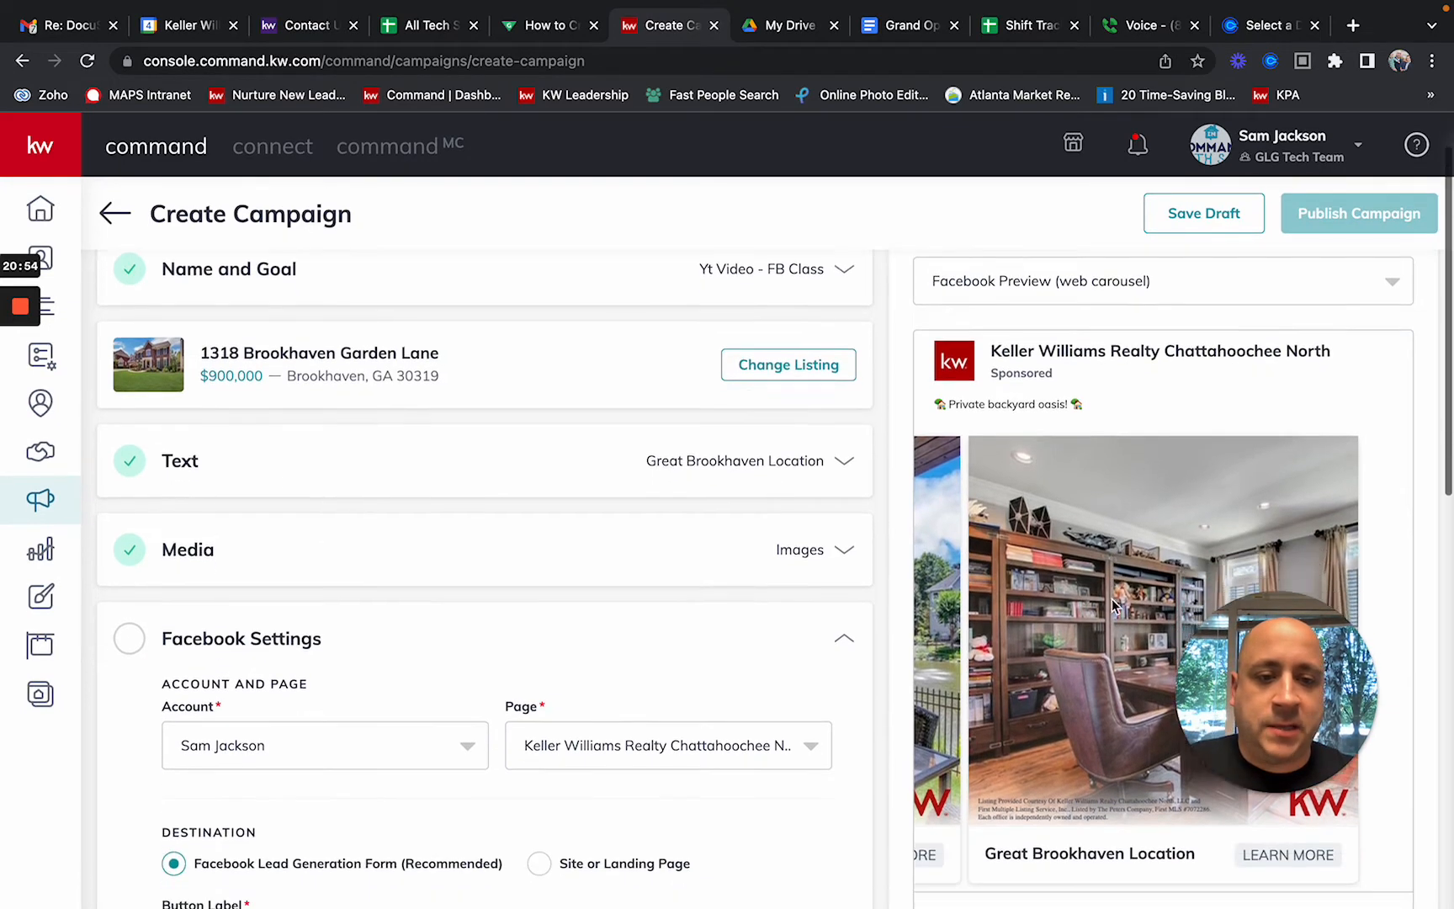
{"action": "scroll", "coordinate": [1112, 598], "scroll_direction": "down", "scroll_amount": 1}
{"action": "scroll", "coordinate": [1113, 599], "scroll_direction": "down", "scroll_amount": 1}
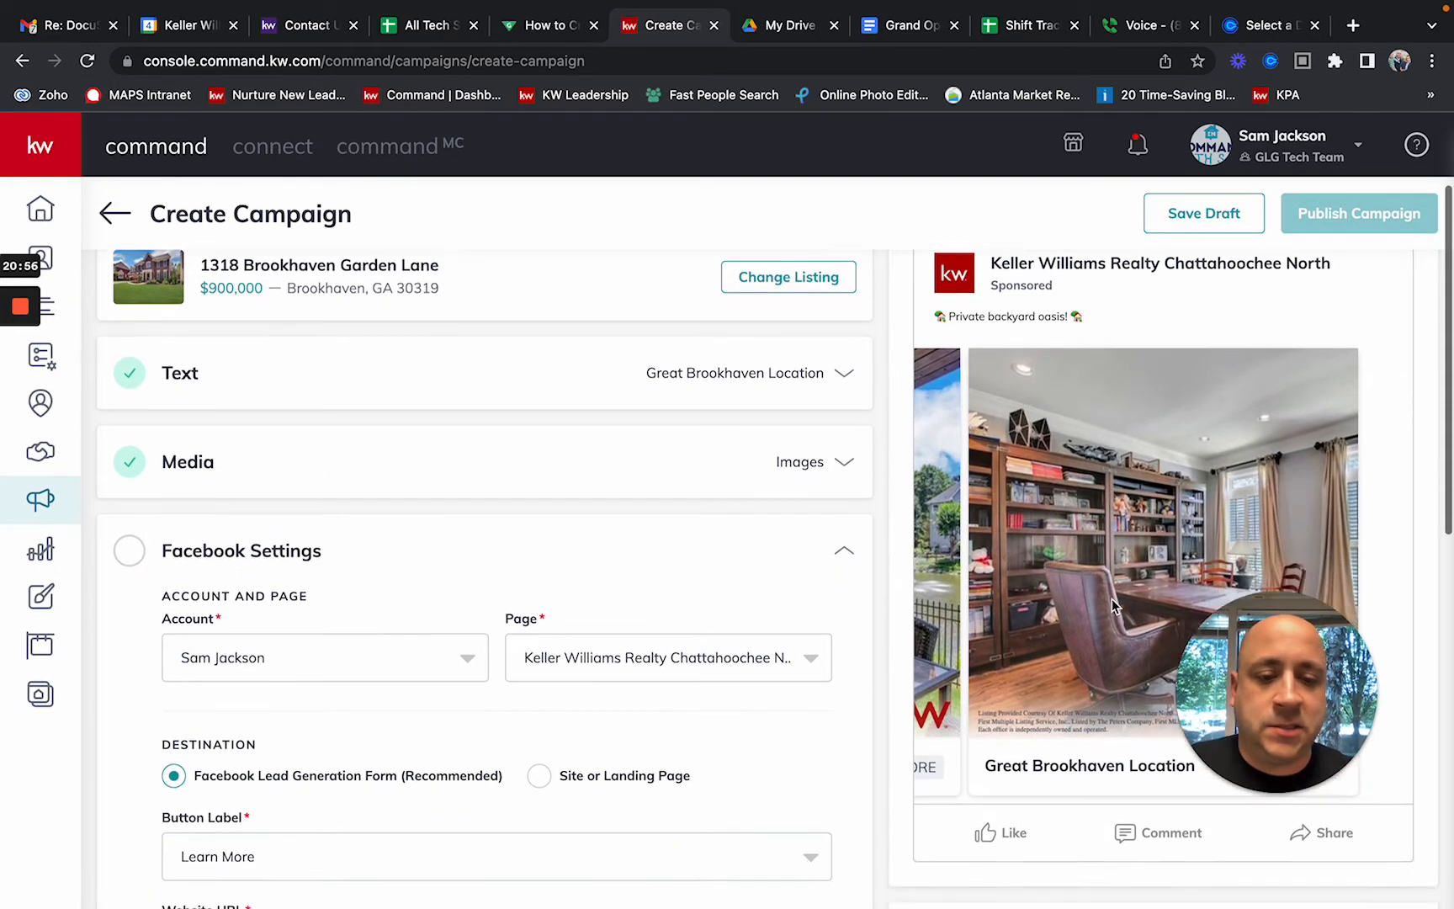
{"action": "scroll", "coordinate": [1113, 599], "scroll_direction": "down", "scroll_amount": 3}
{"action": "scroll", "coordinate": [1112, 598], "scroll_direction": "up", "scroll_amount": 2}
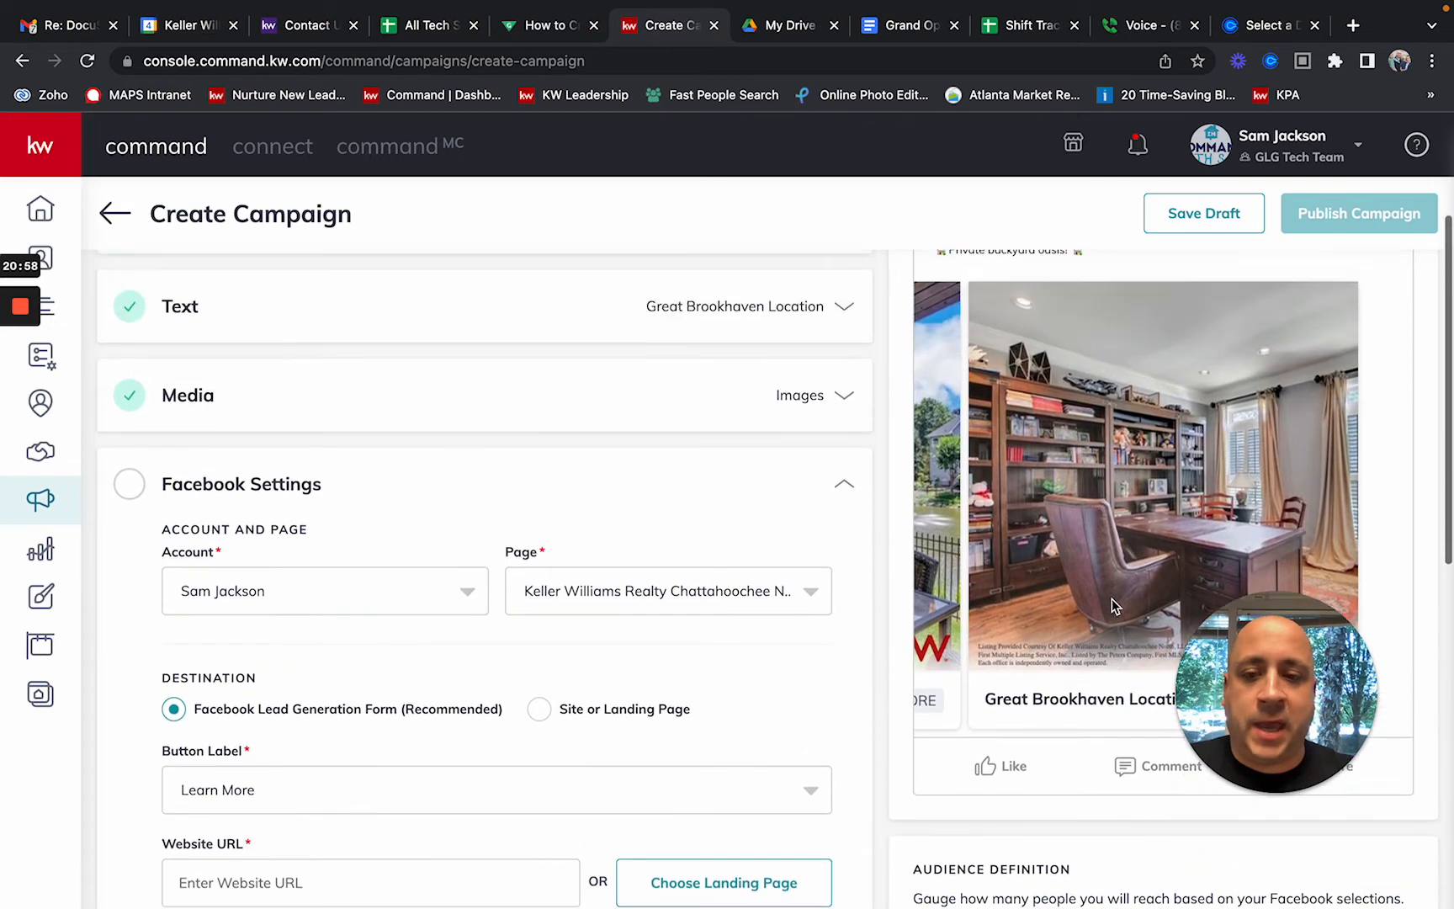
{"action": "scroll", "coordinate": [1113, 604], "scroll_direction": "up", "scroll_amount": 3}
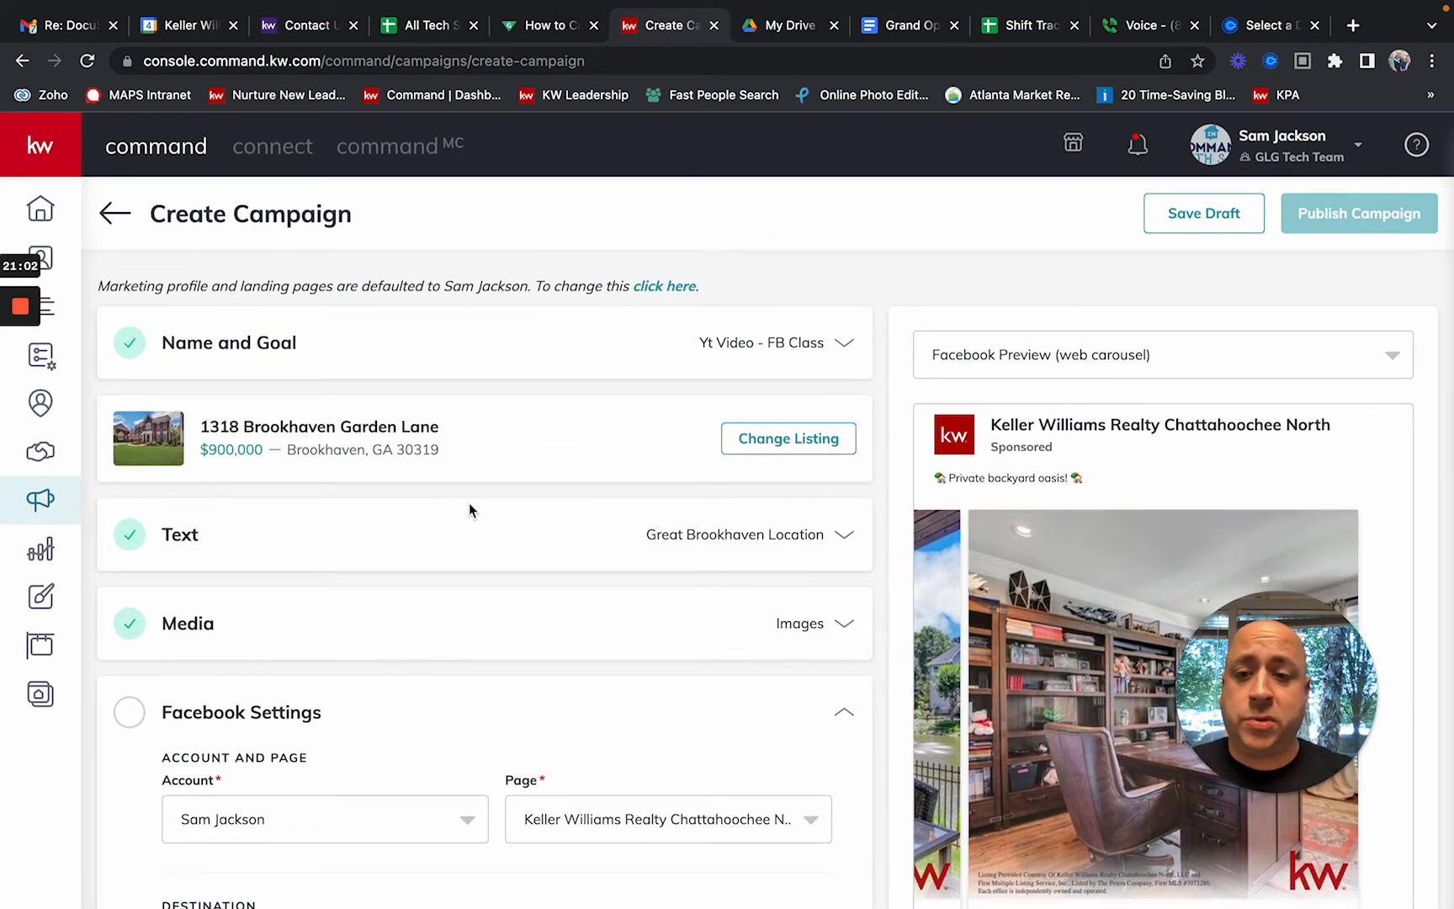
{"action": "triple_click", "coordinate": [315, 425]}
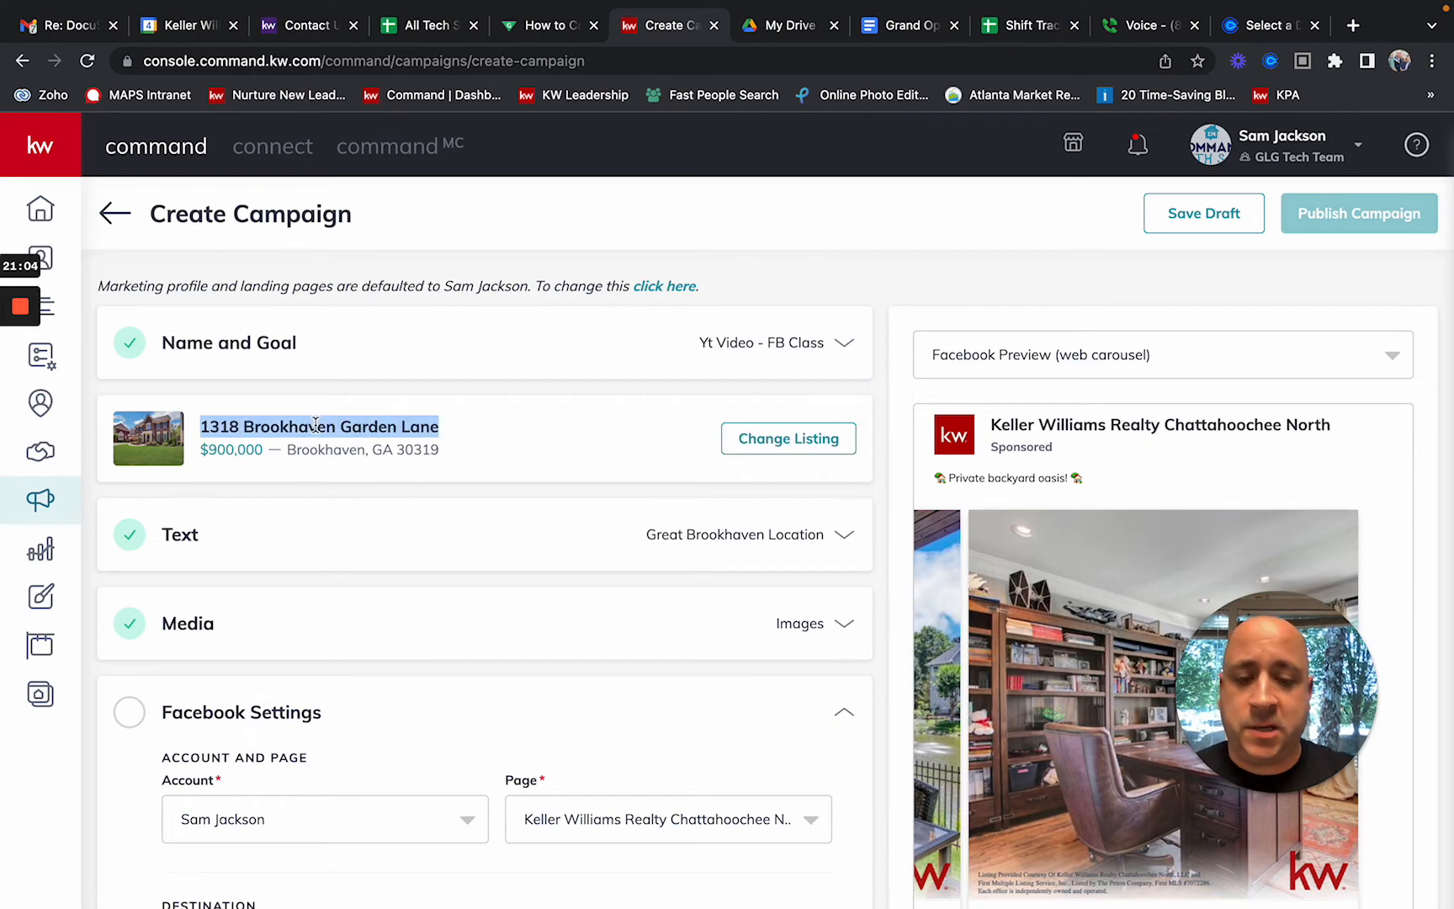
{"action": "left_click", "coordinate": [590, 428]}
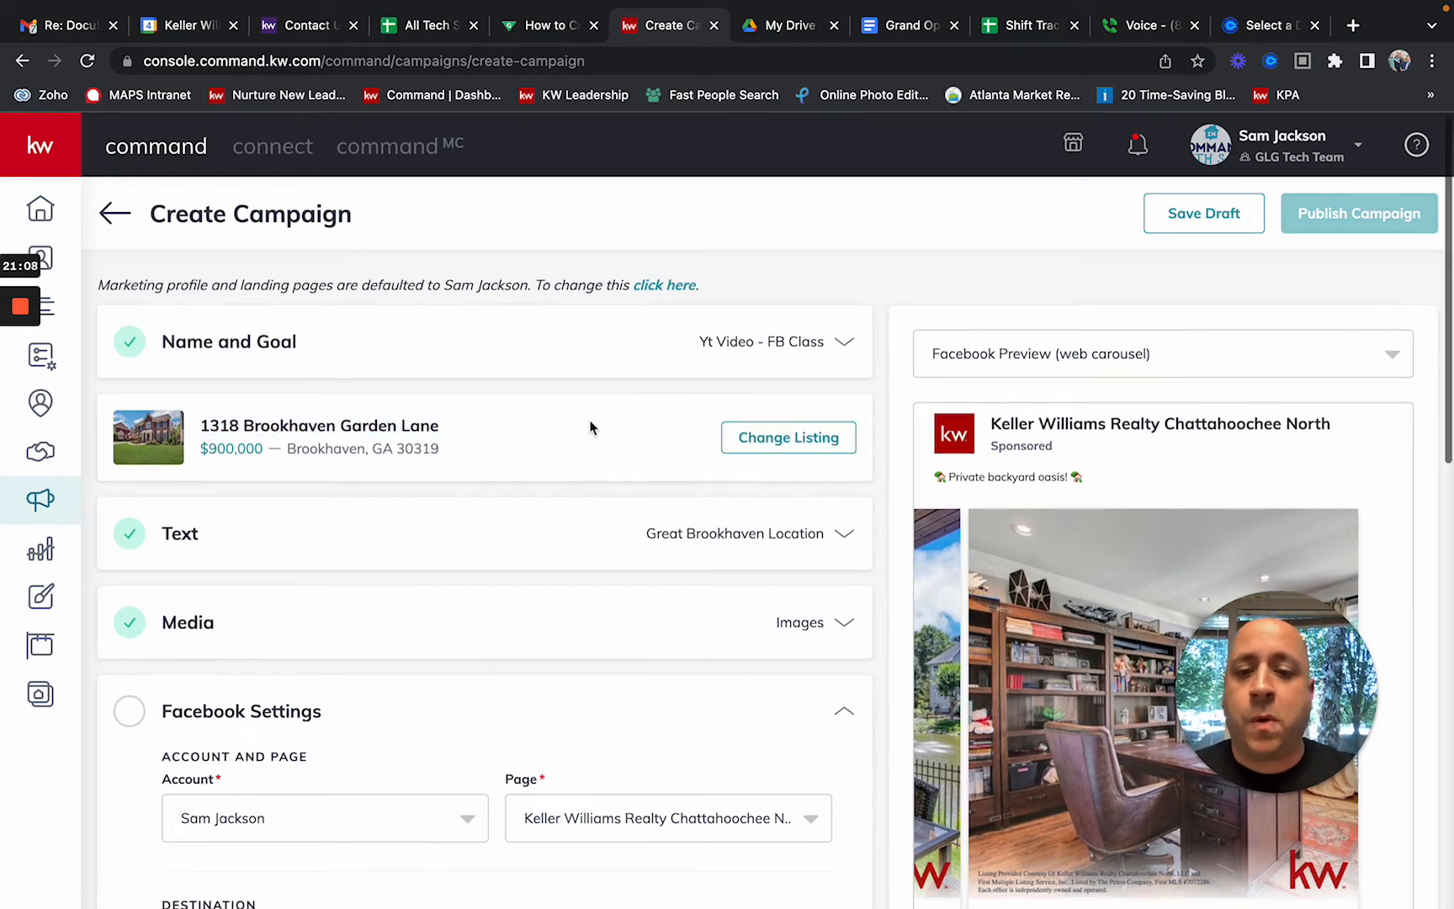
{"action": "scroll", "coordinate": [590, 429], "scroll_direction": "down", "scroll_amount": 7}
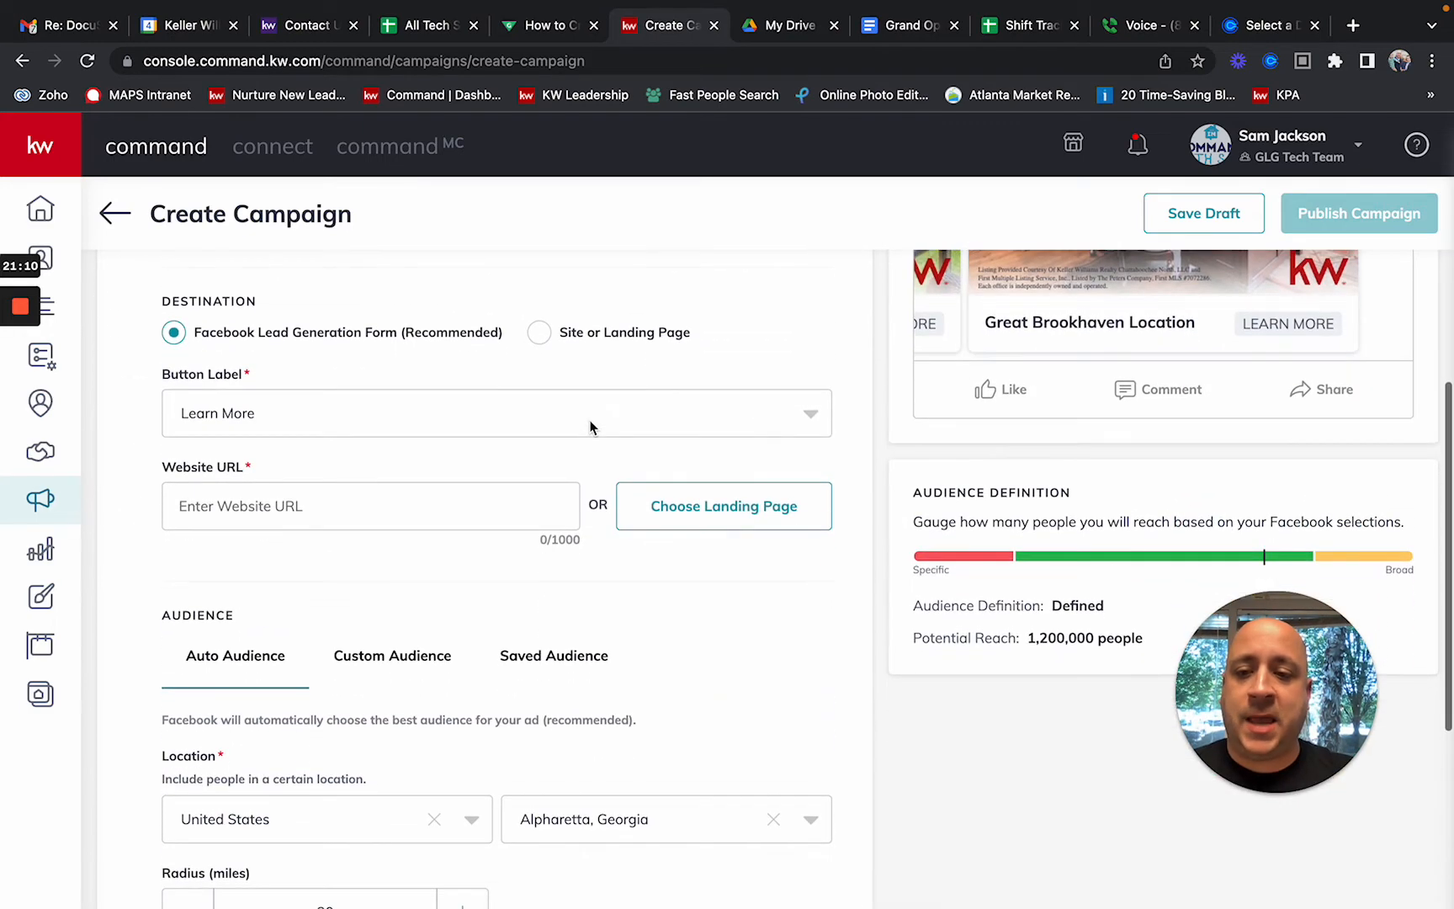
{"action": "left_click", "coordinate": [263, 503]}
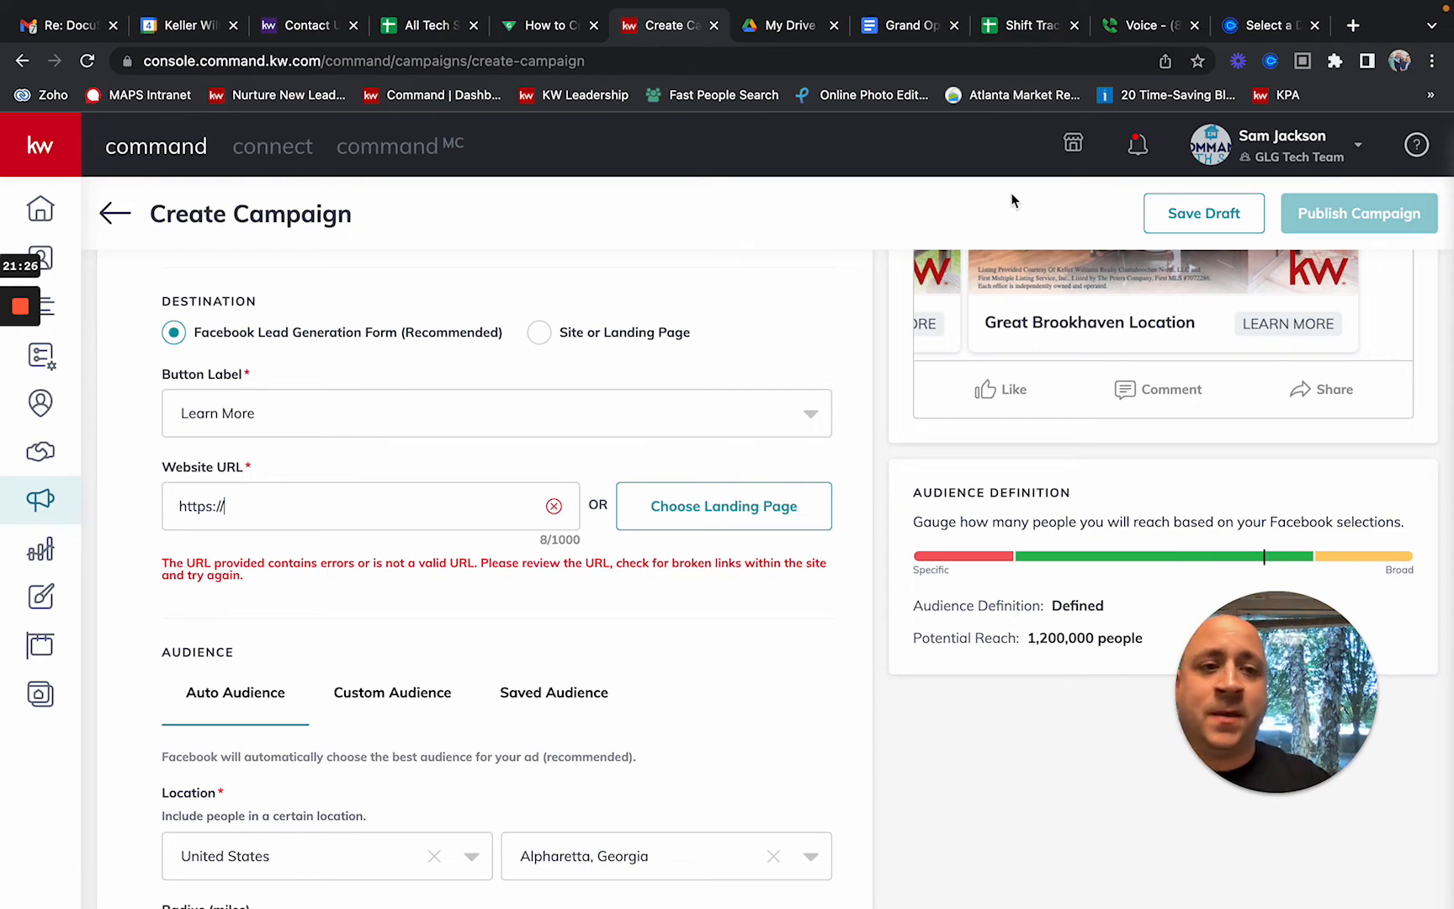
Step: Open the agent's kw.com consumer website in a new browser tab
{"action": "left_click", "coordinate": [1356, 25]}
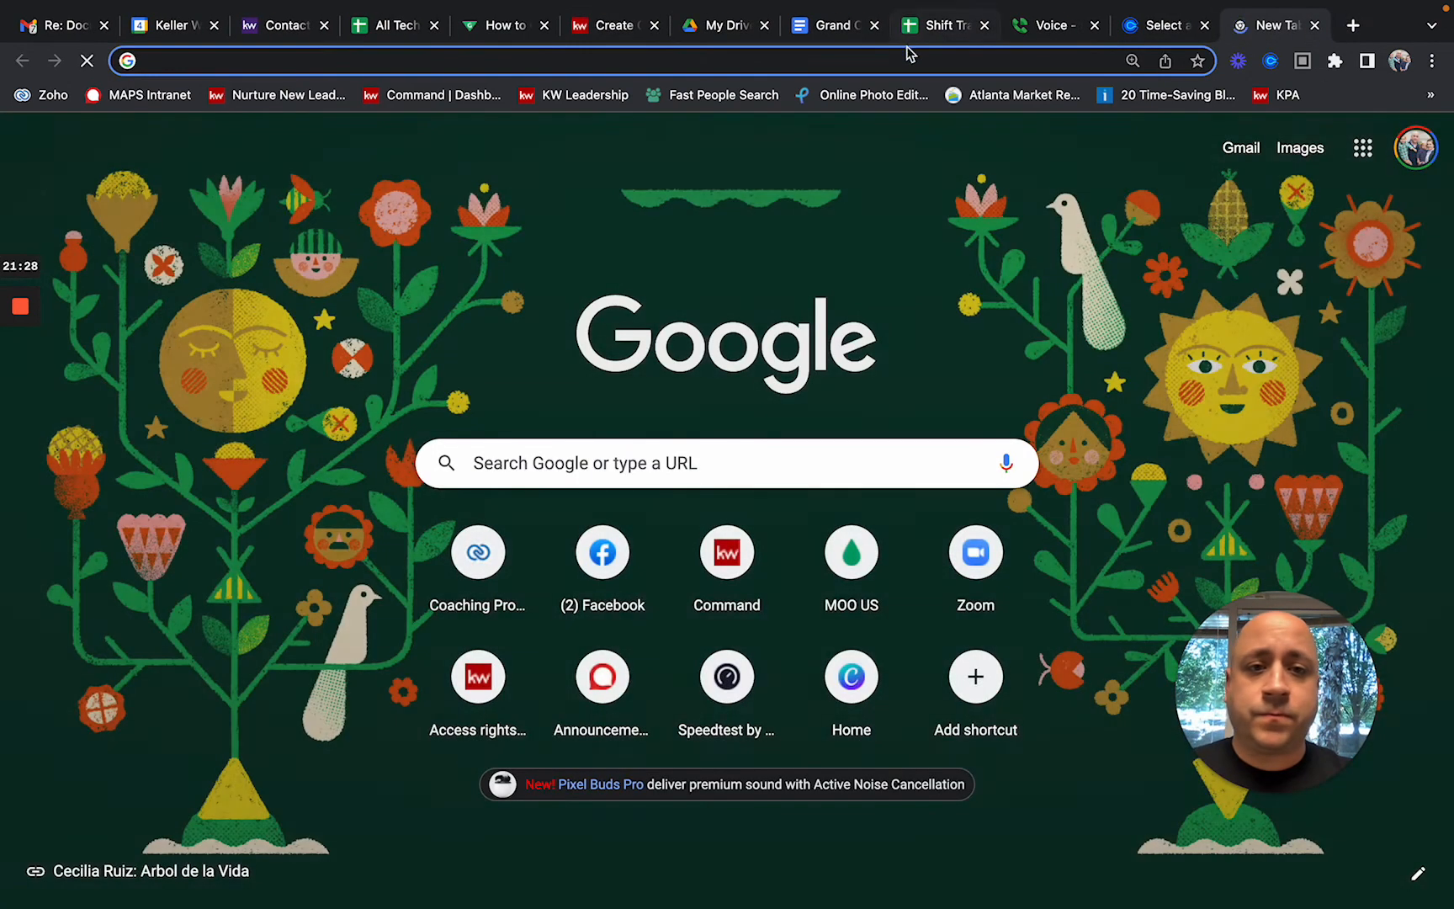
{"action": "left_click", "coordinate": [906, 59]}
{"action": "type", "text": "sam"}
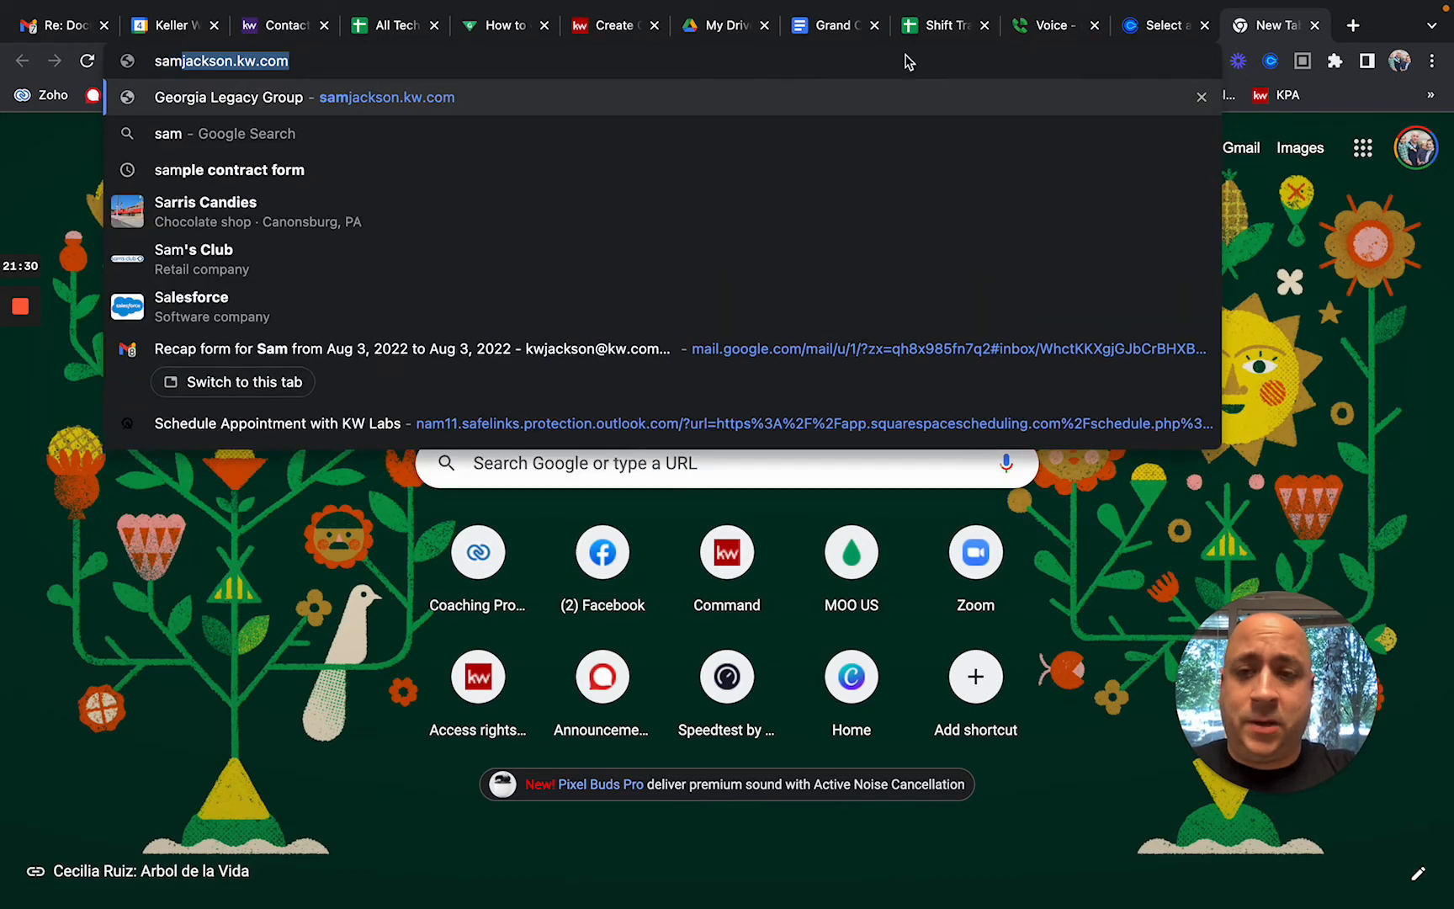
{"action": "key", "text": "Return"}
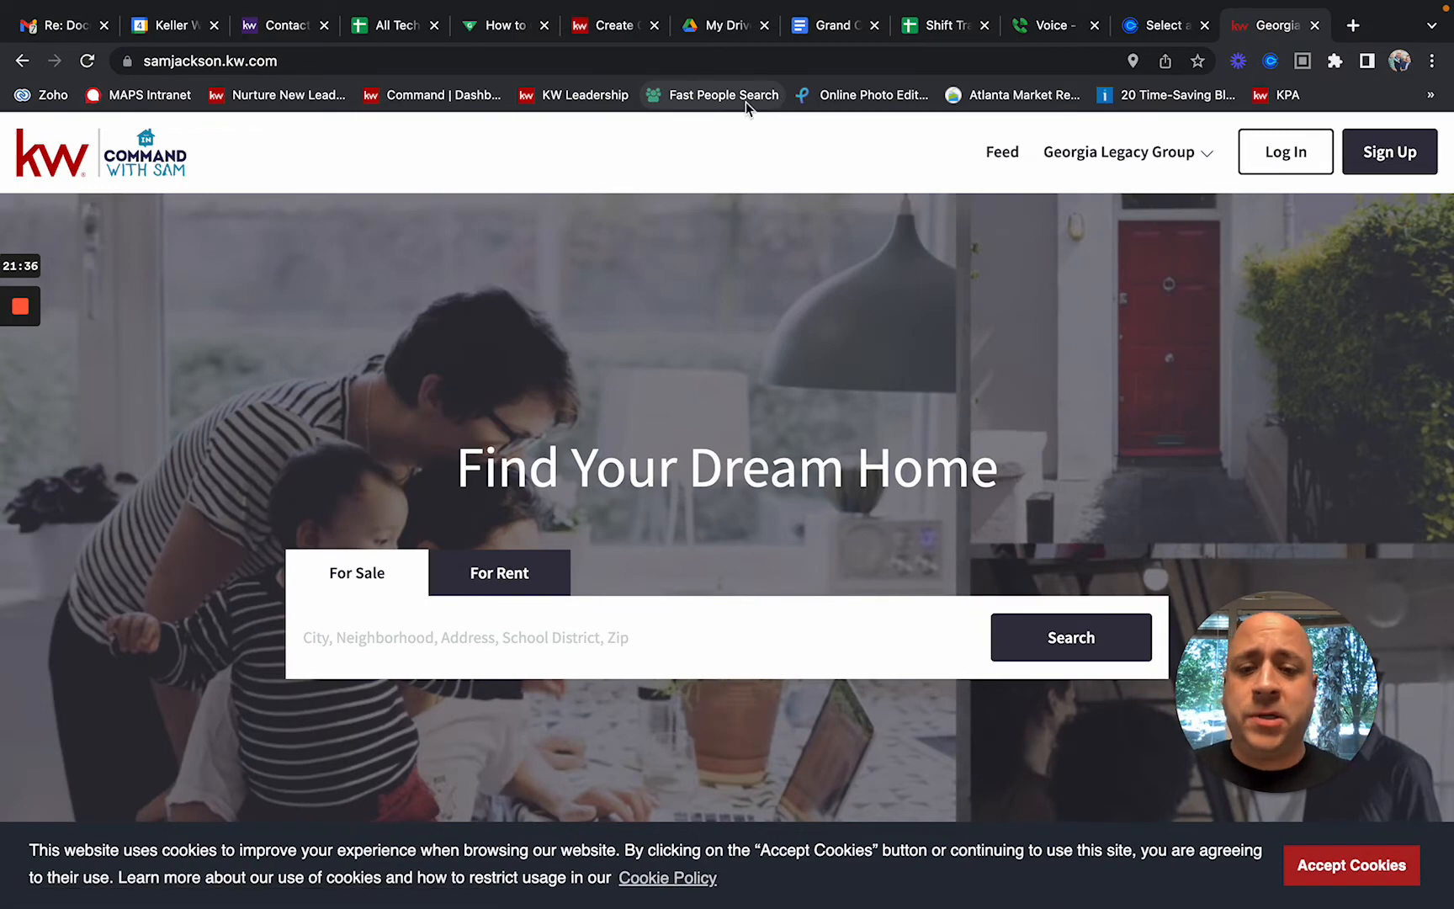
Step: Paste the copied listing address into the For Sale search and run it
{"action": "left_click", "coordinate": [389, 645]}
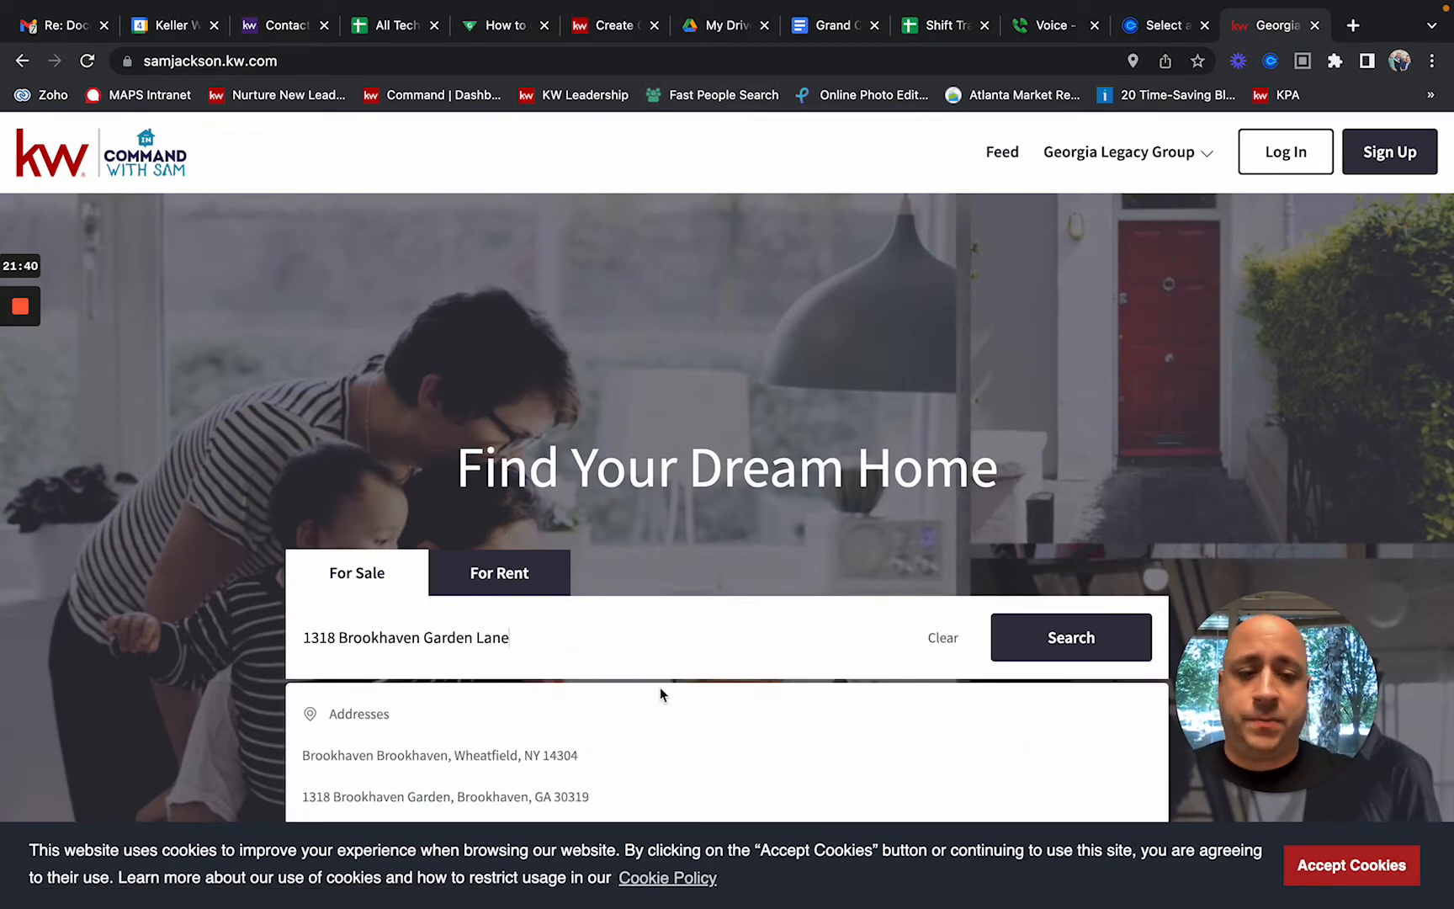
{"action": "left_click", "coordinate": [1071, 646]}
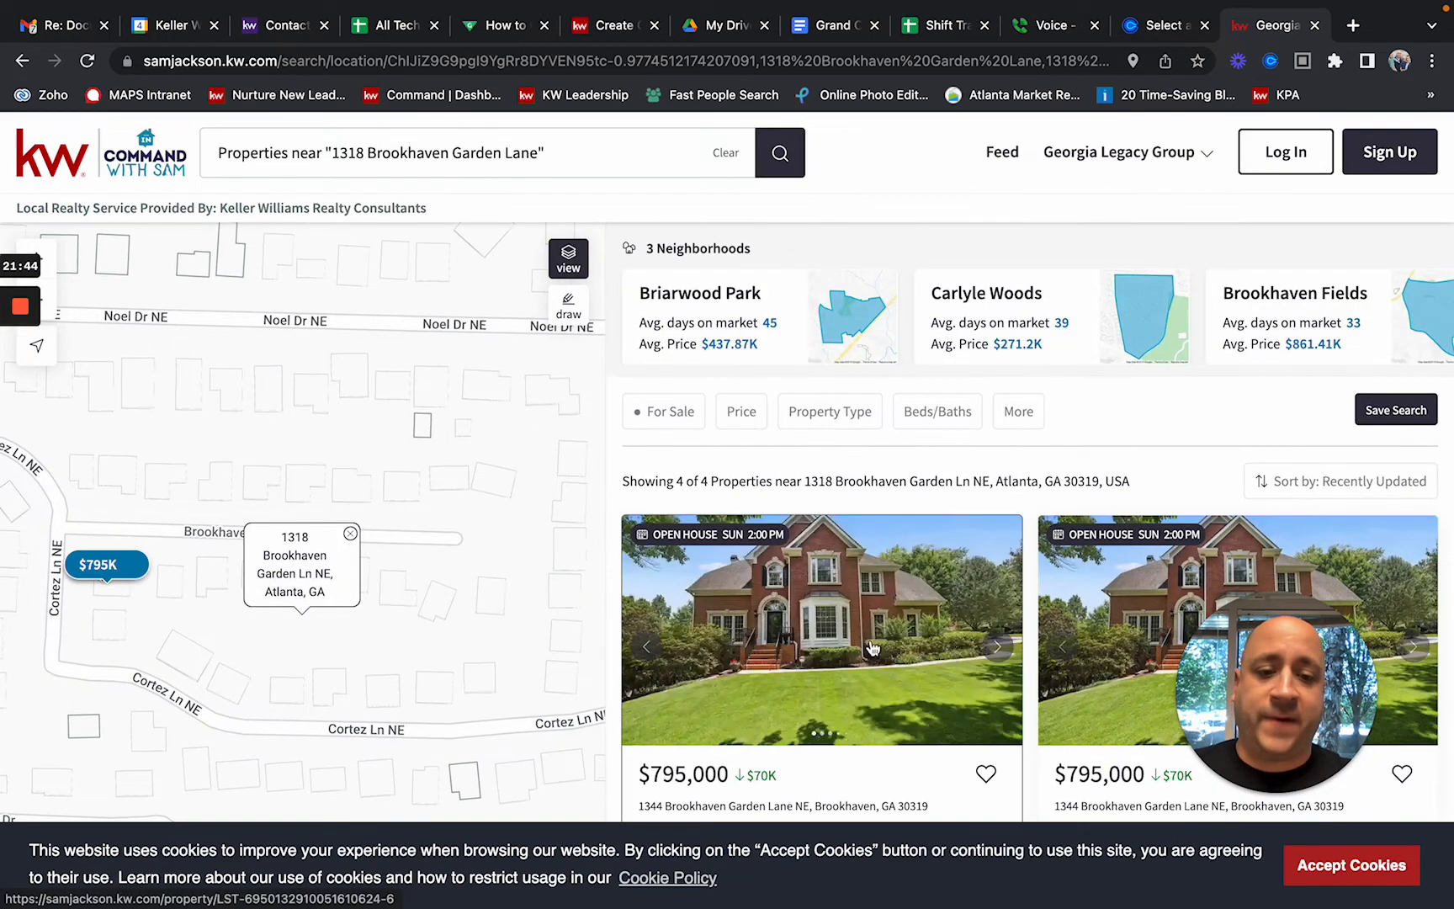
Step: Open the first result's listing page and select its full web address
{"action": "left_click", "coordinate": [822, 640]}
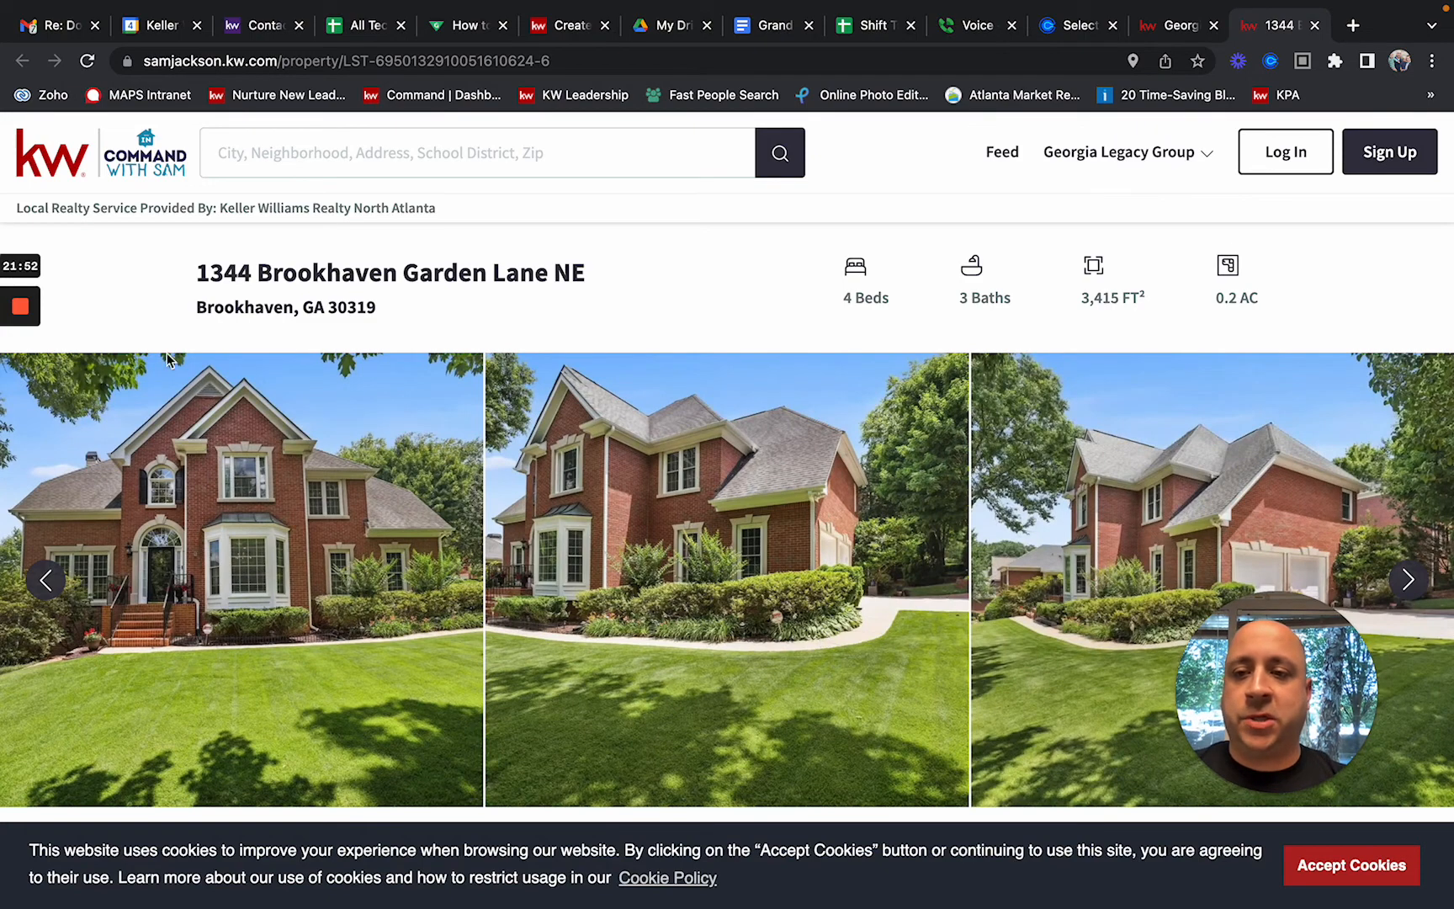
{"action": "left_click", "coordinate": [272, 71]}
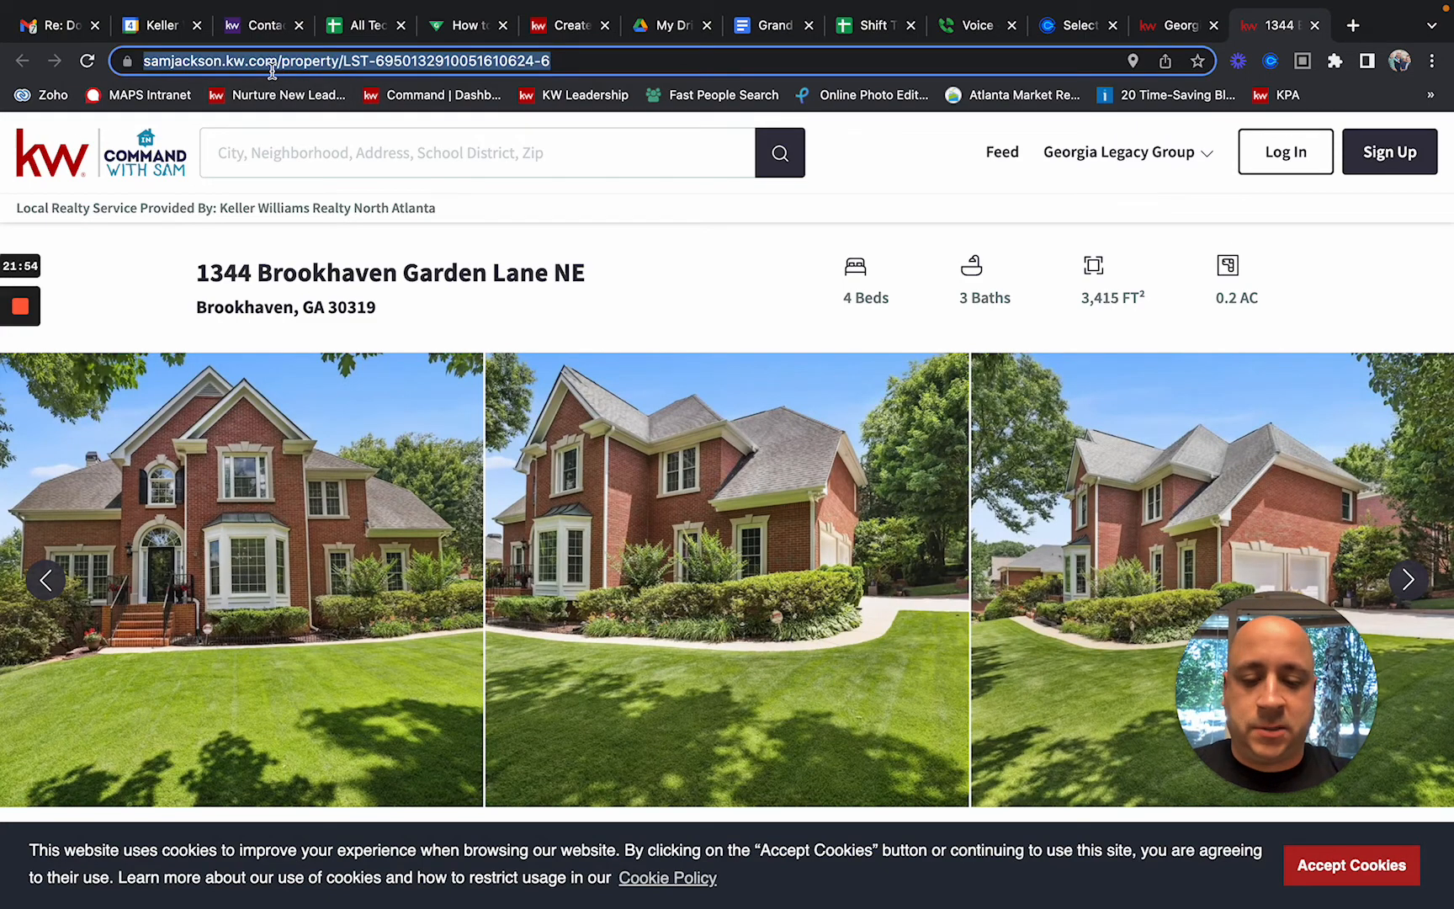
{"action": "left_click", "coordinate": [67, 158]}
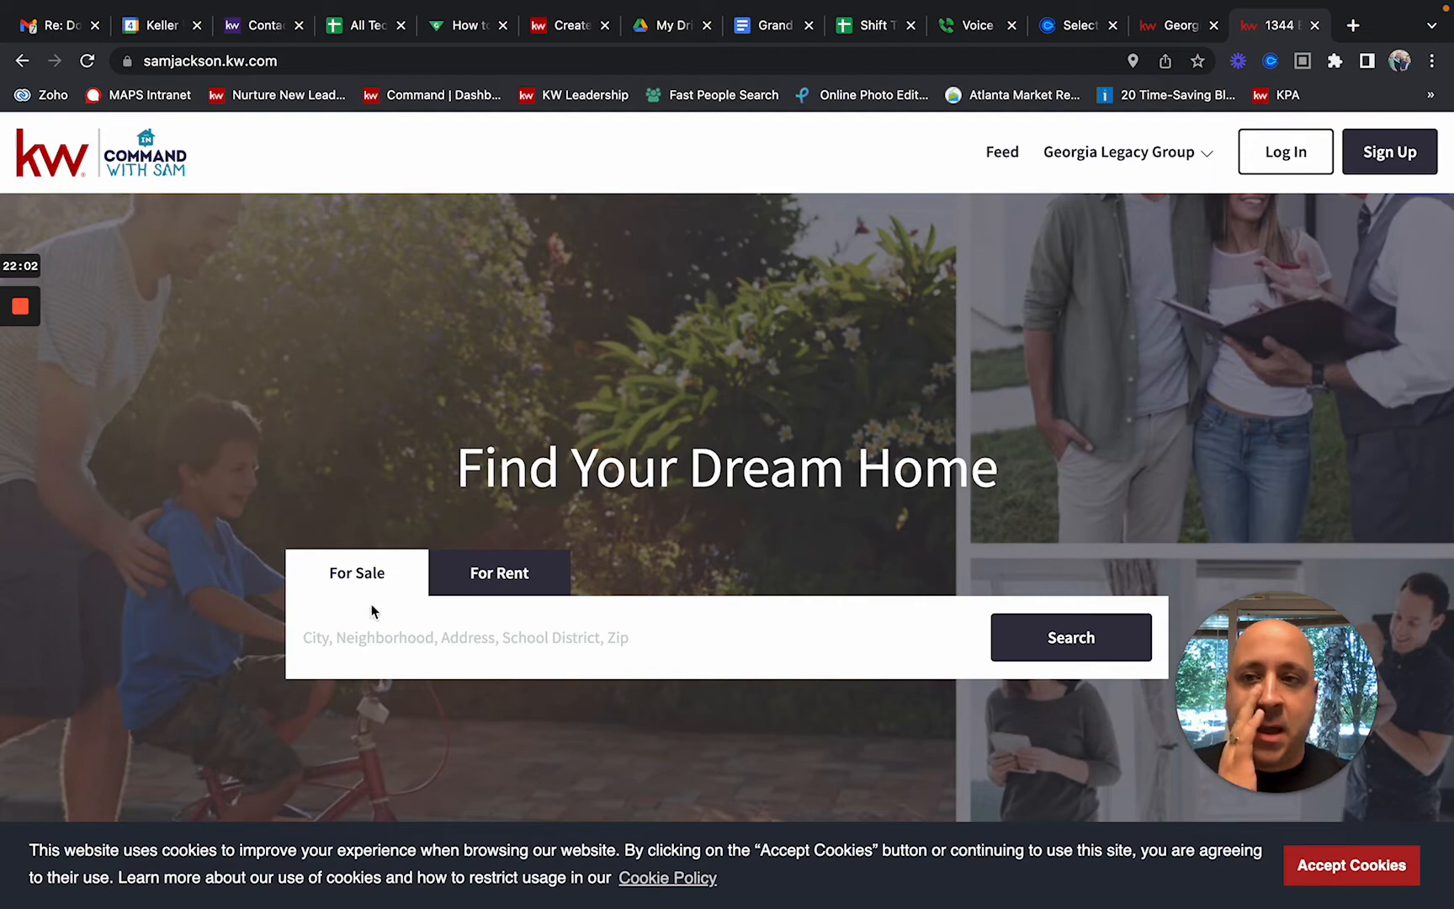
{"action": "left_click", "coordinate": [23, 61]}
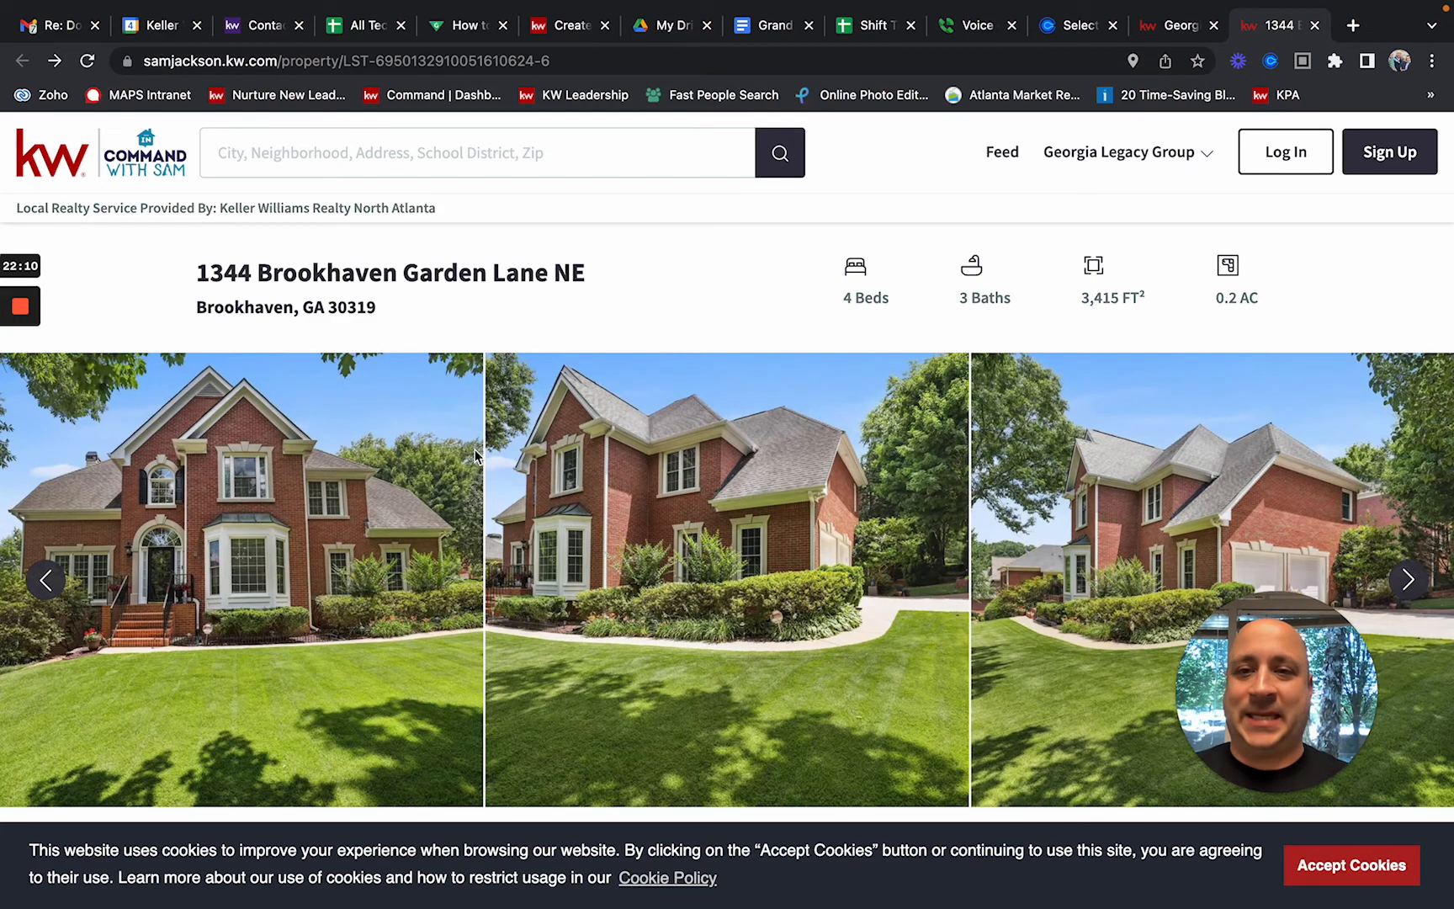
{"action": "double_click", "coordinate": [441, 57]}
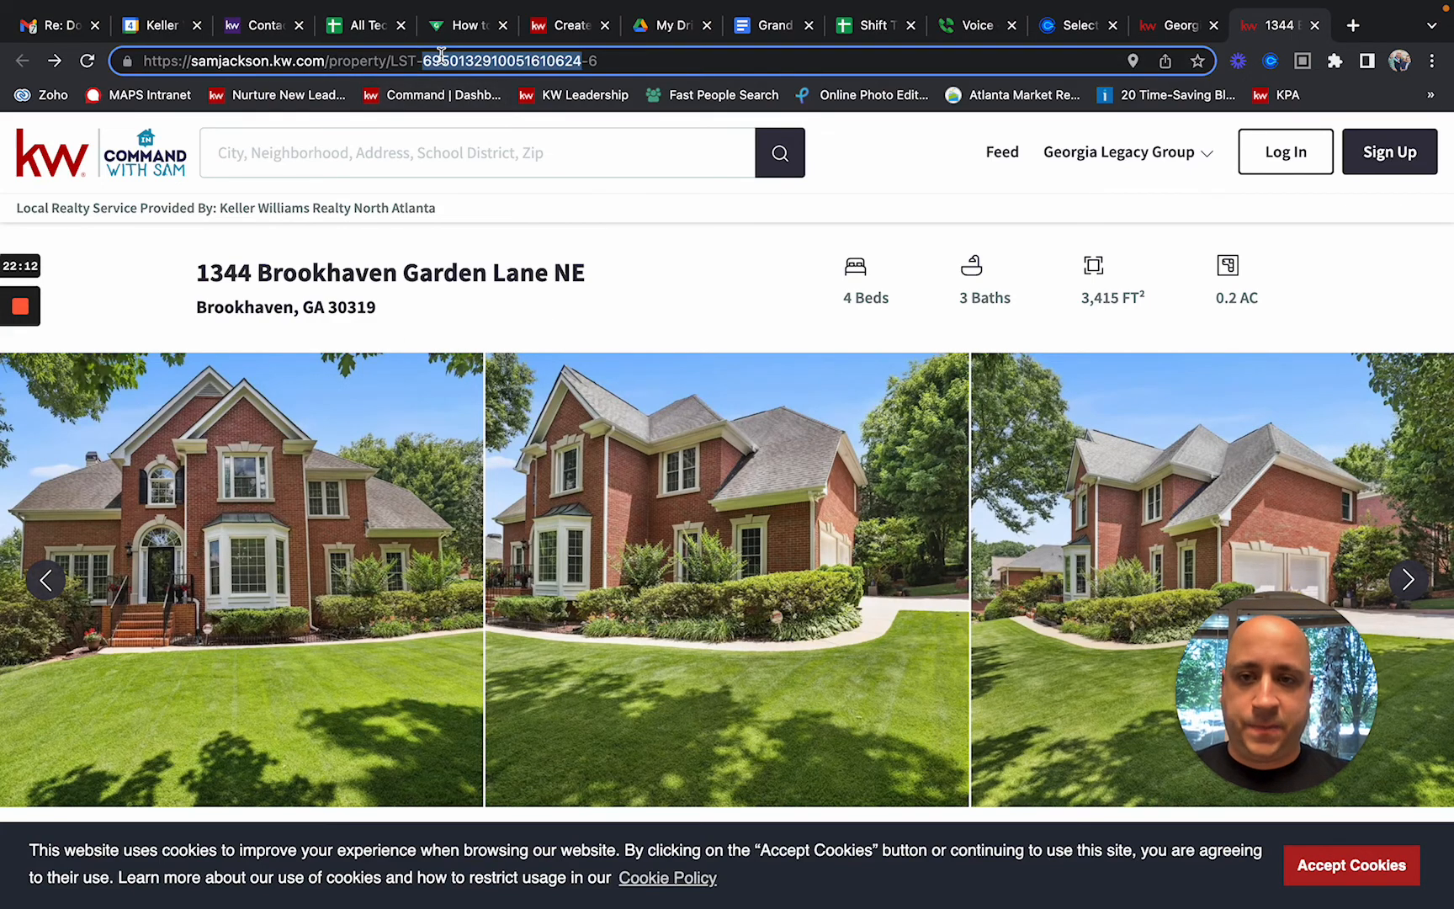
{"action": "triple_click", "coordinate": [441, 58]}
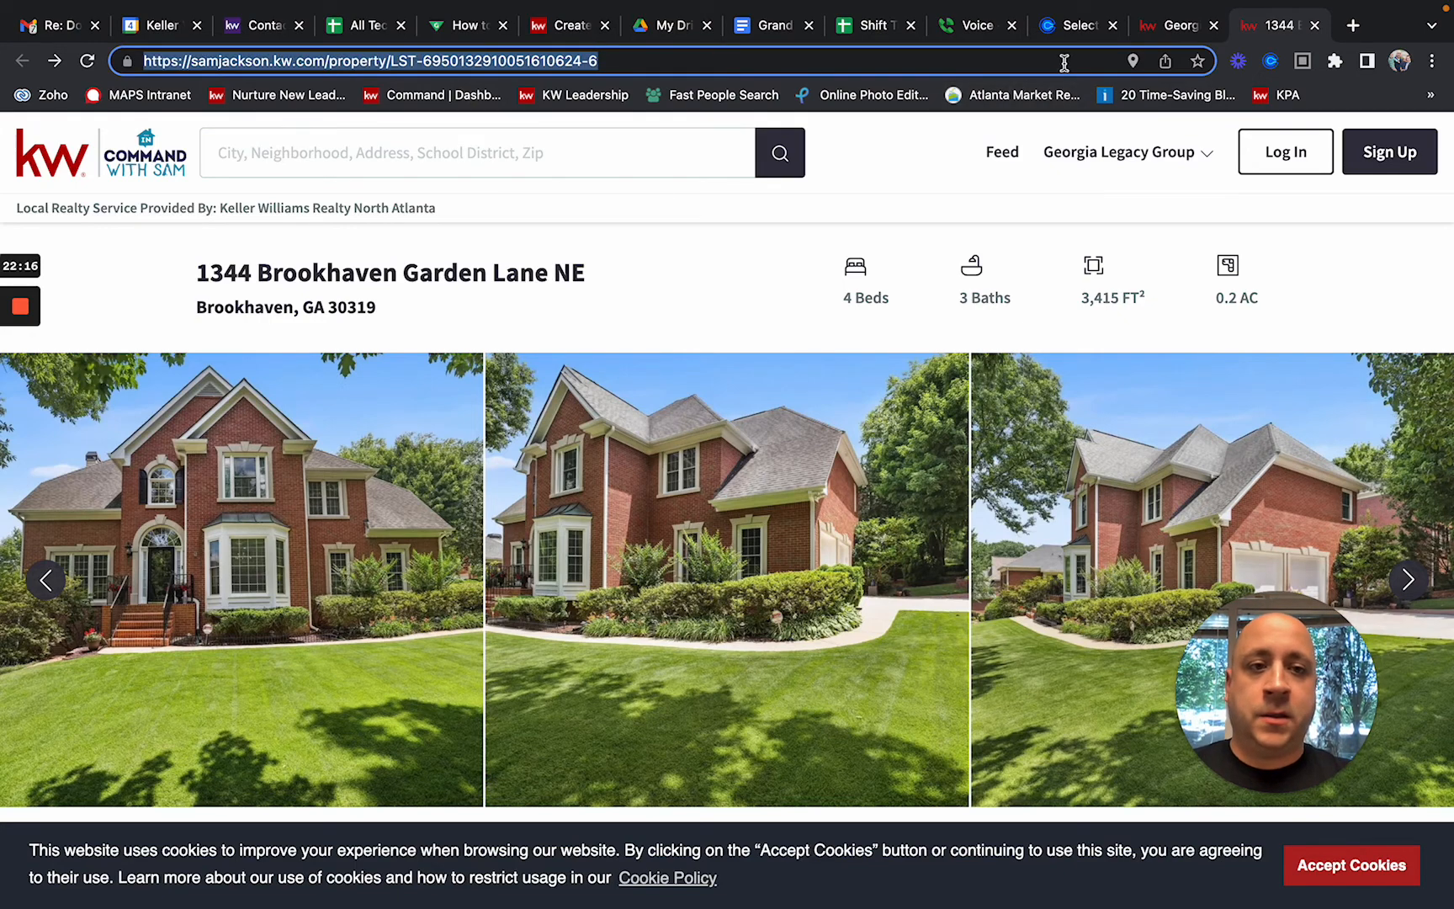
Step: Replace the placeholder Website URL with the pasted listing-page address, now accepted as valid
{"action": "left_click", "coordinate": [570, 28]}
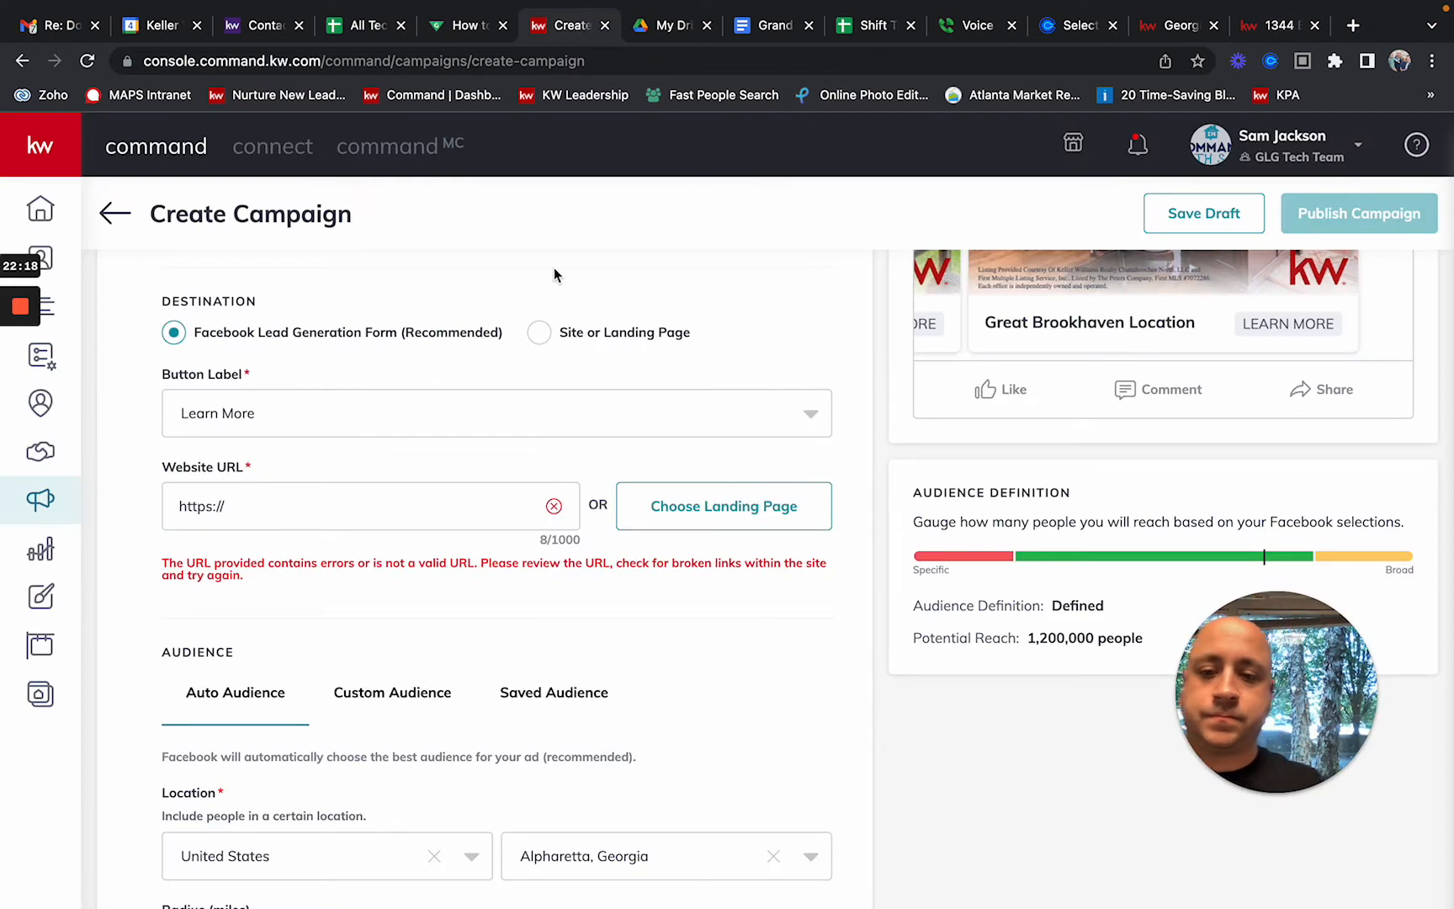
{"action": "triple_click", "coordinate": [235, 511]}
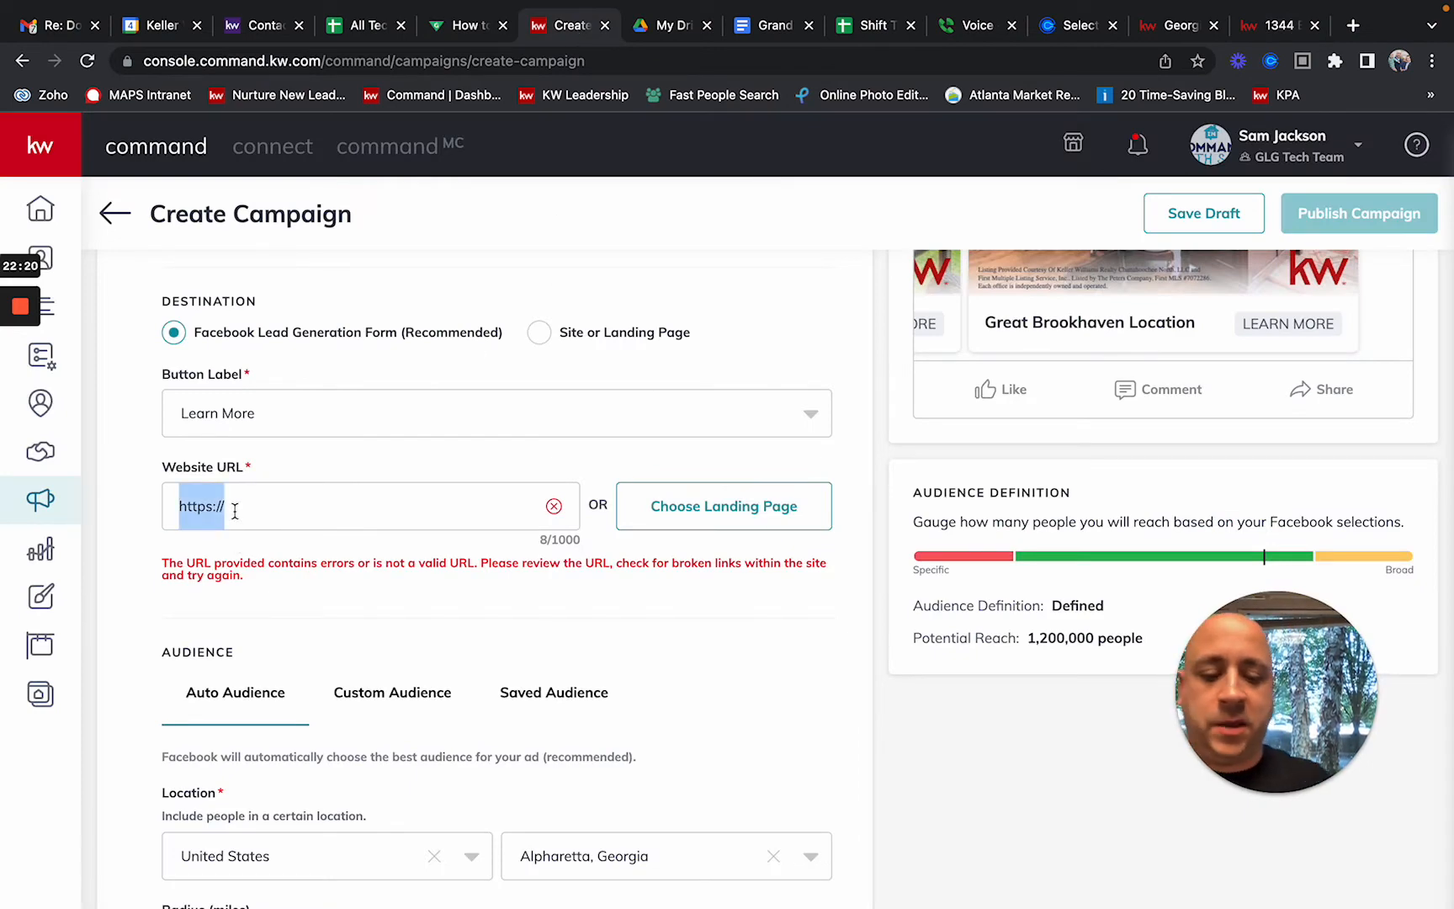
{"action": "key", "text": "ctrl+v"}
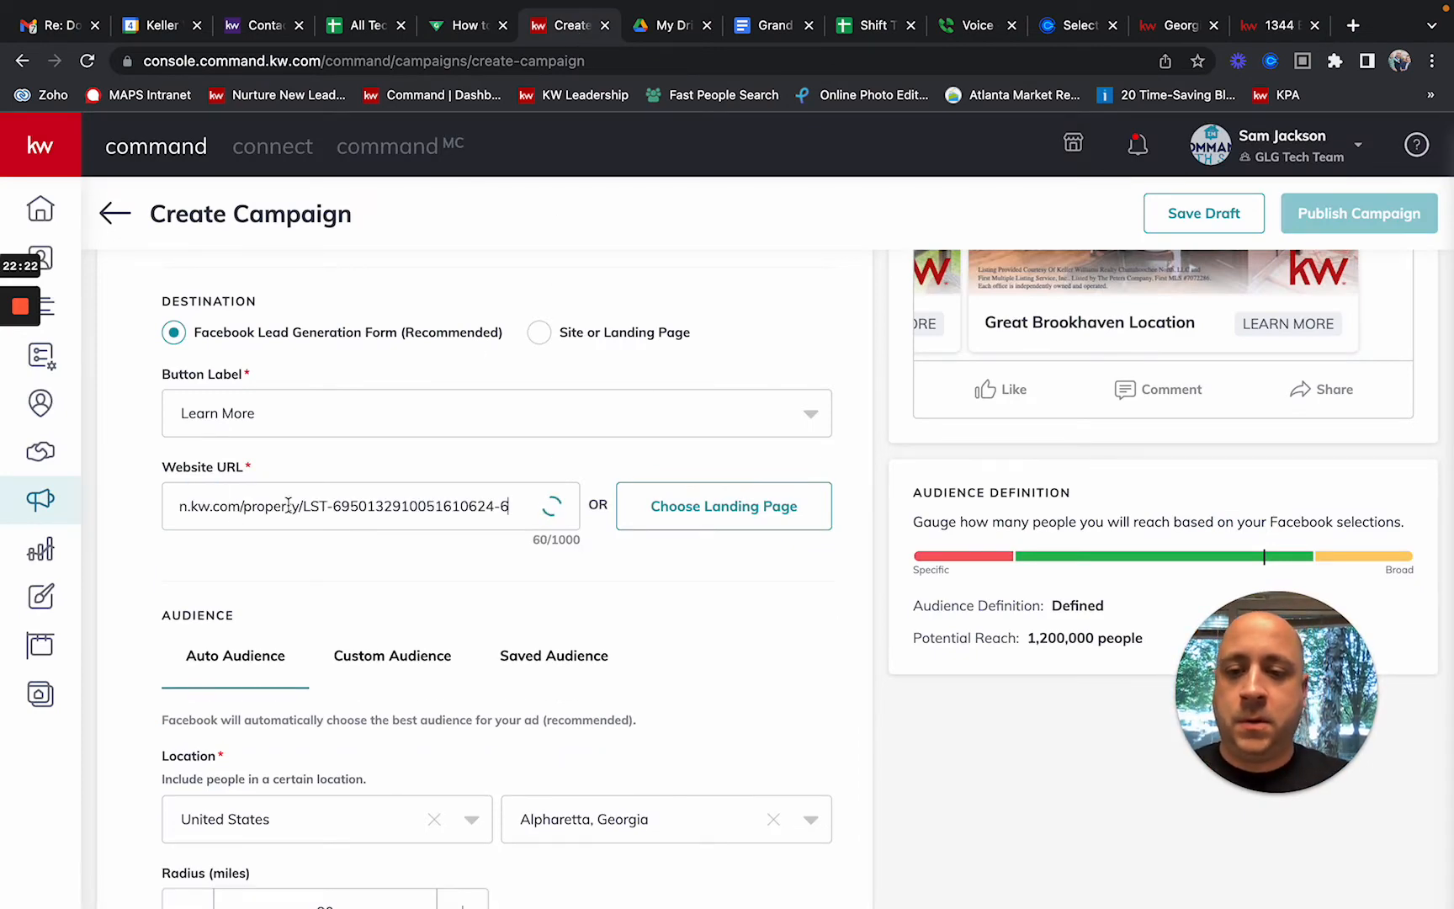
{"action": "scroll", "coordinate": [288, 506], "scroll_direction": "left", "scroll_amount": 2}
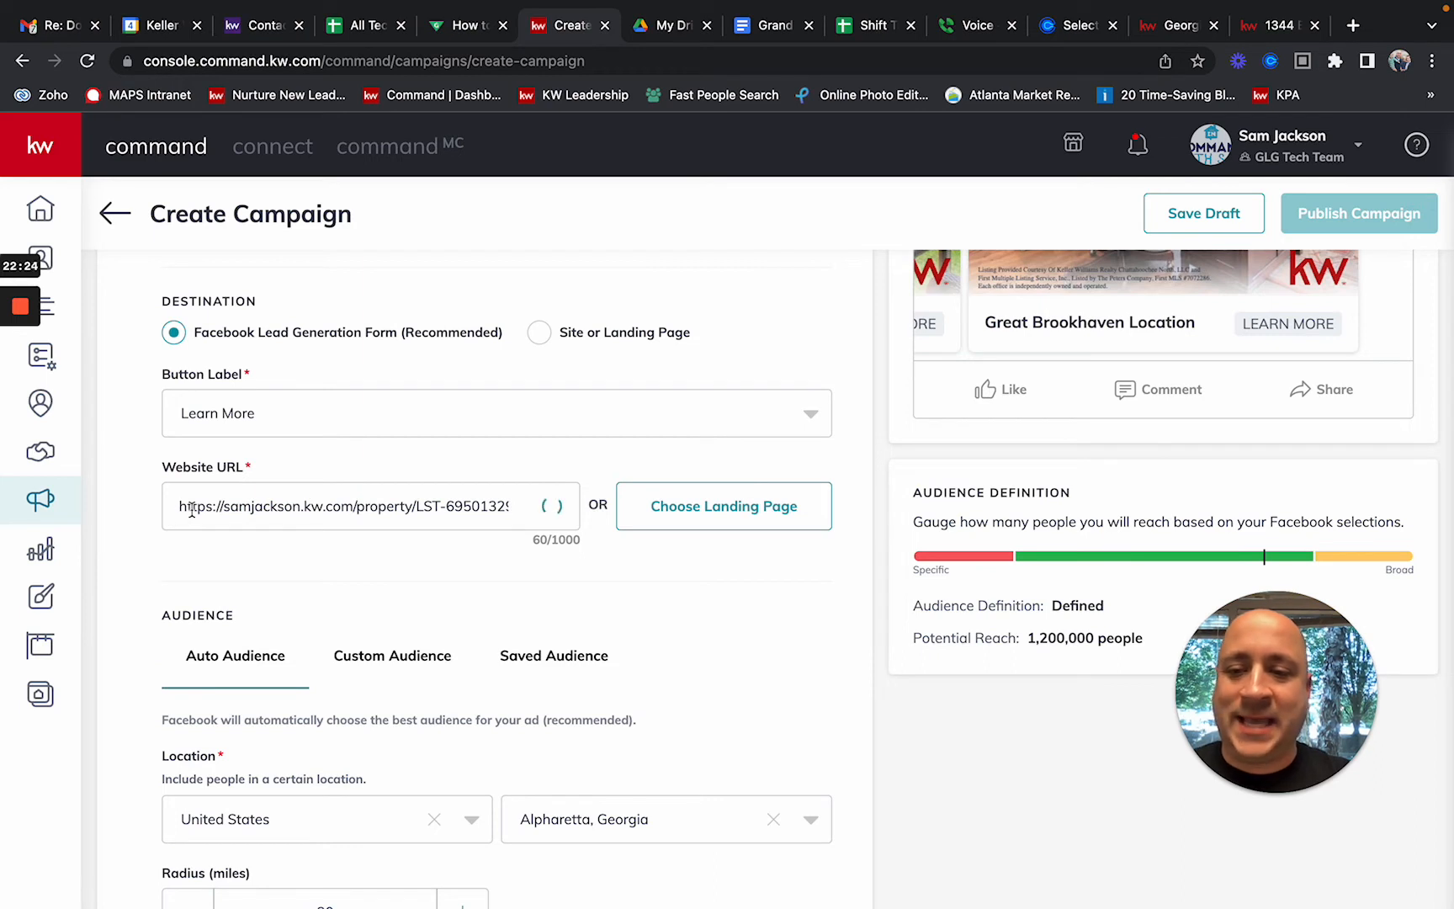
{"action": "left_click_drag", "start_coordinate": [179, 506], "coordinate": [225, 505]}
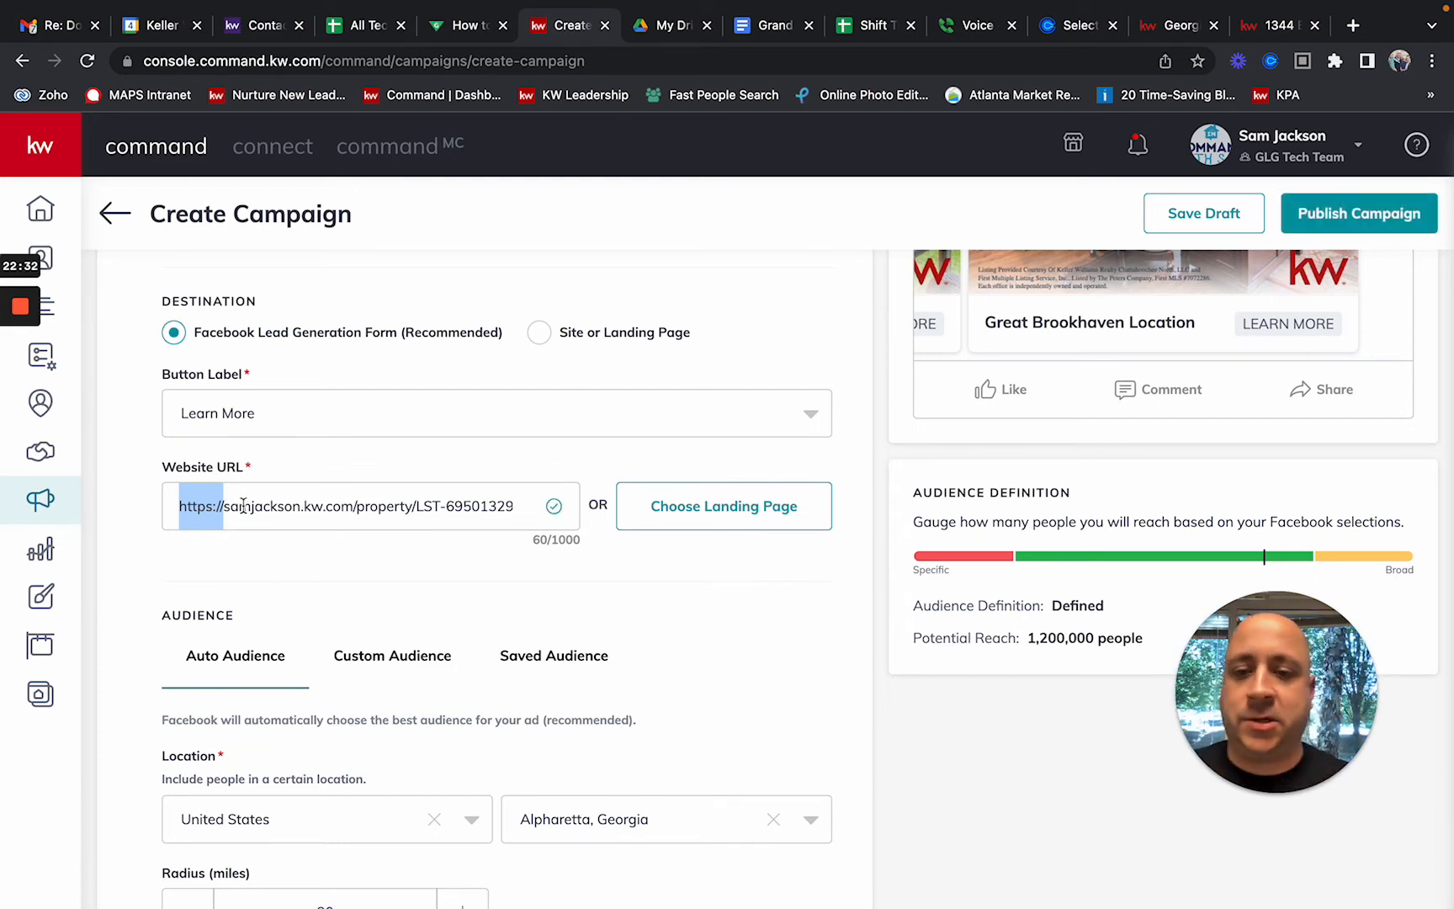
{"action": "left_click", "coordinate": [381, 549]}
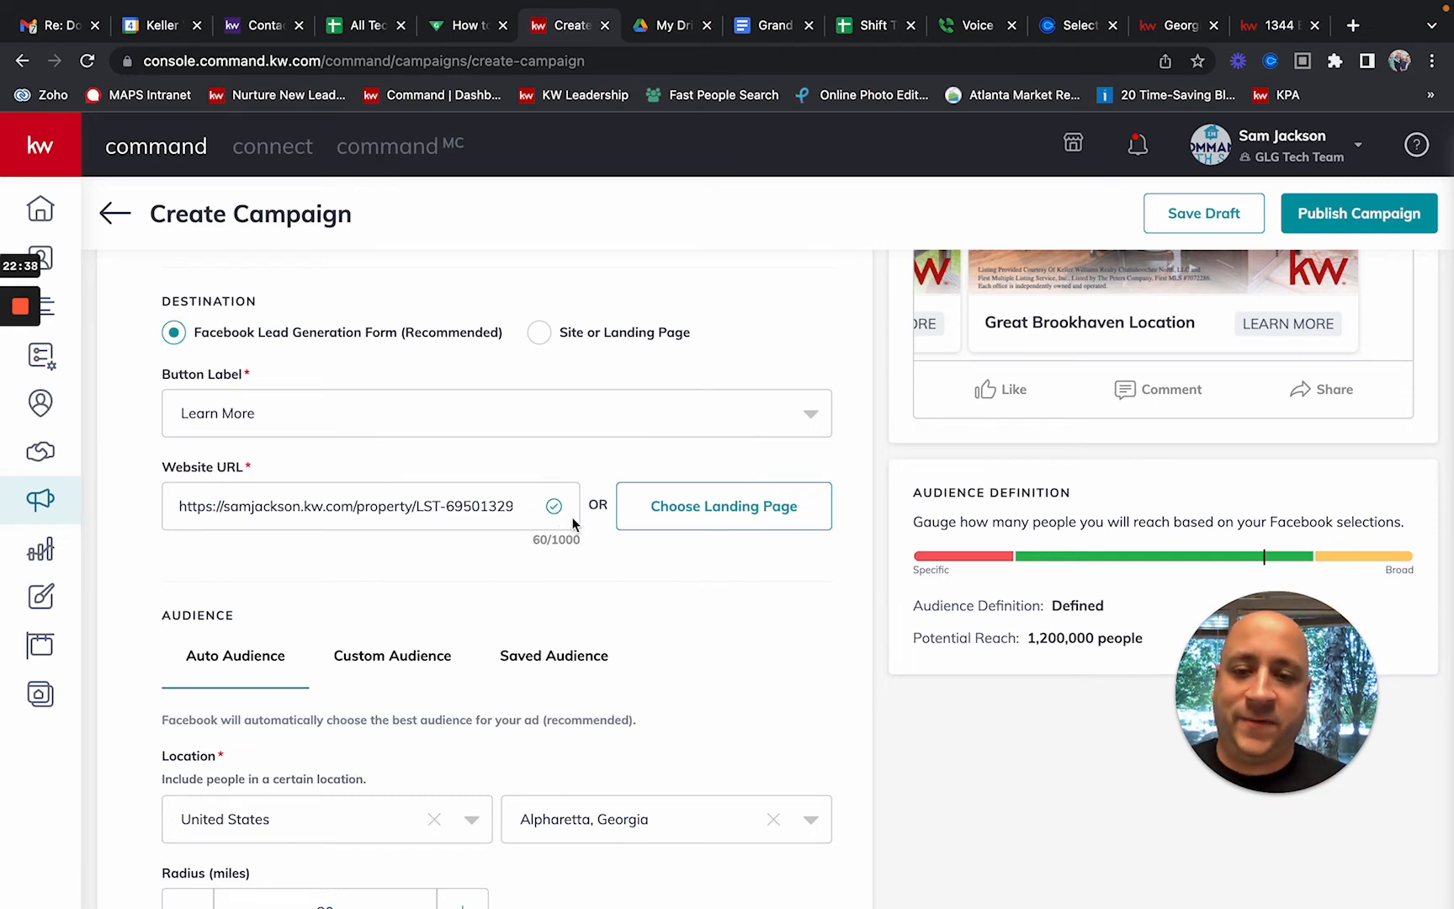
{"action": "double_click", "coordinate": [179, 506]}
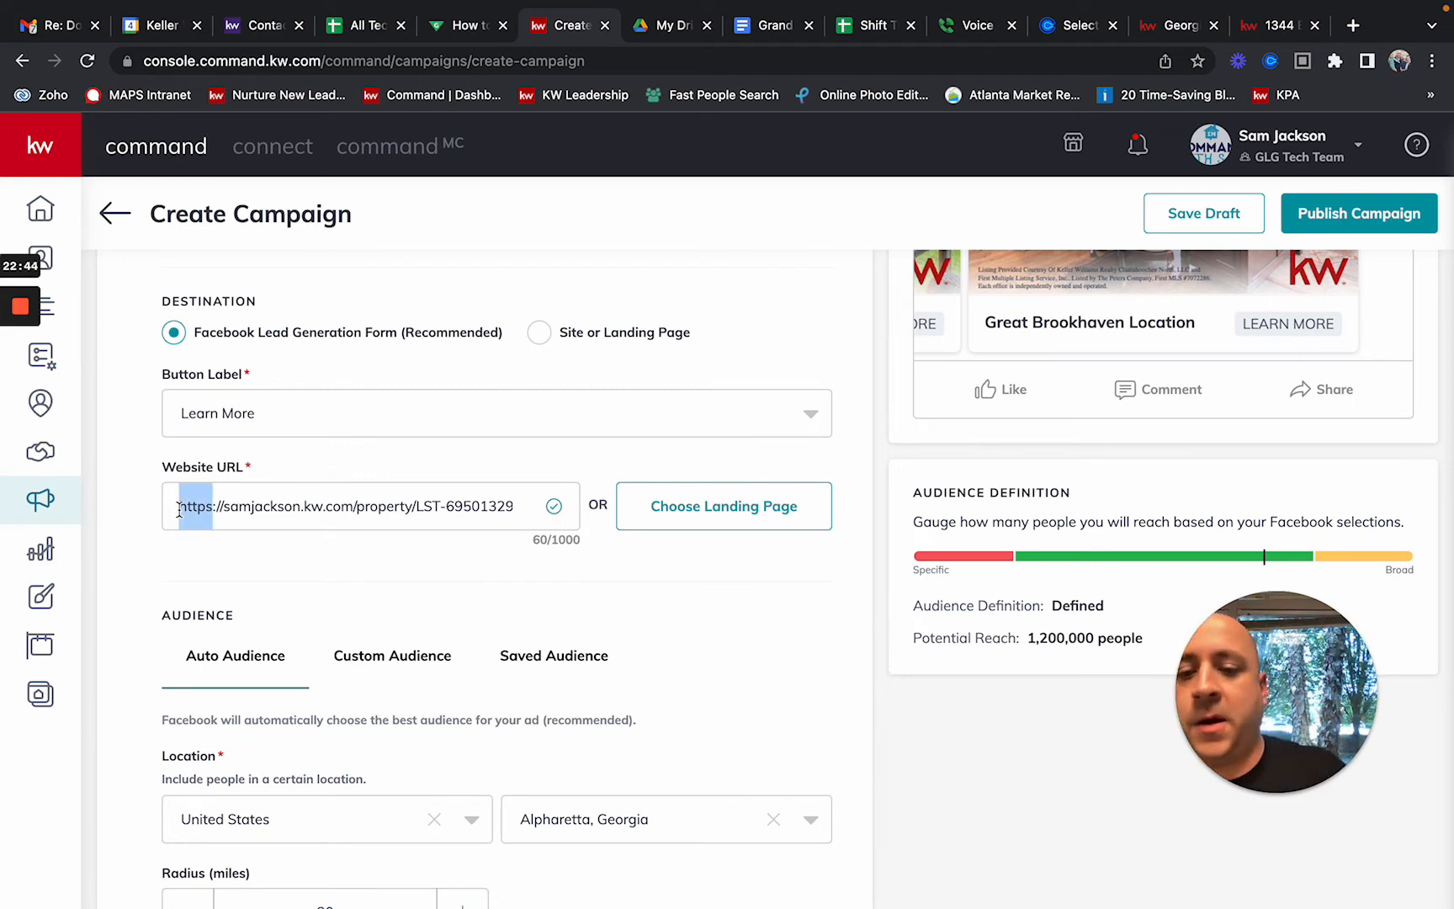
{"action": "scroll", "coordinate": [473, 606], "scroll_direction": "down", "scroll_amount": 5}
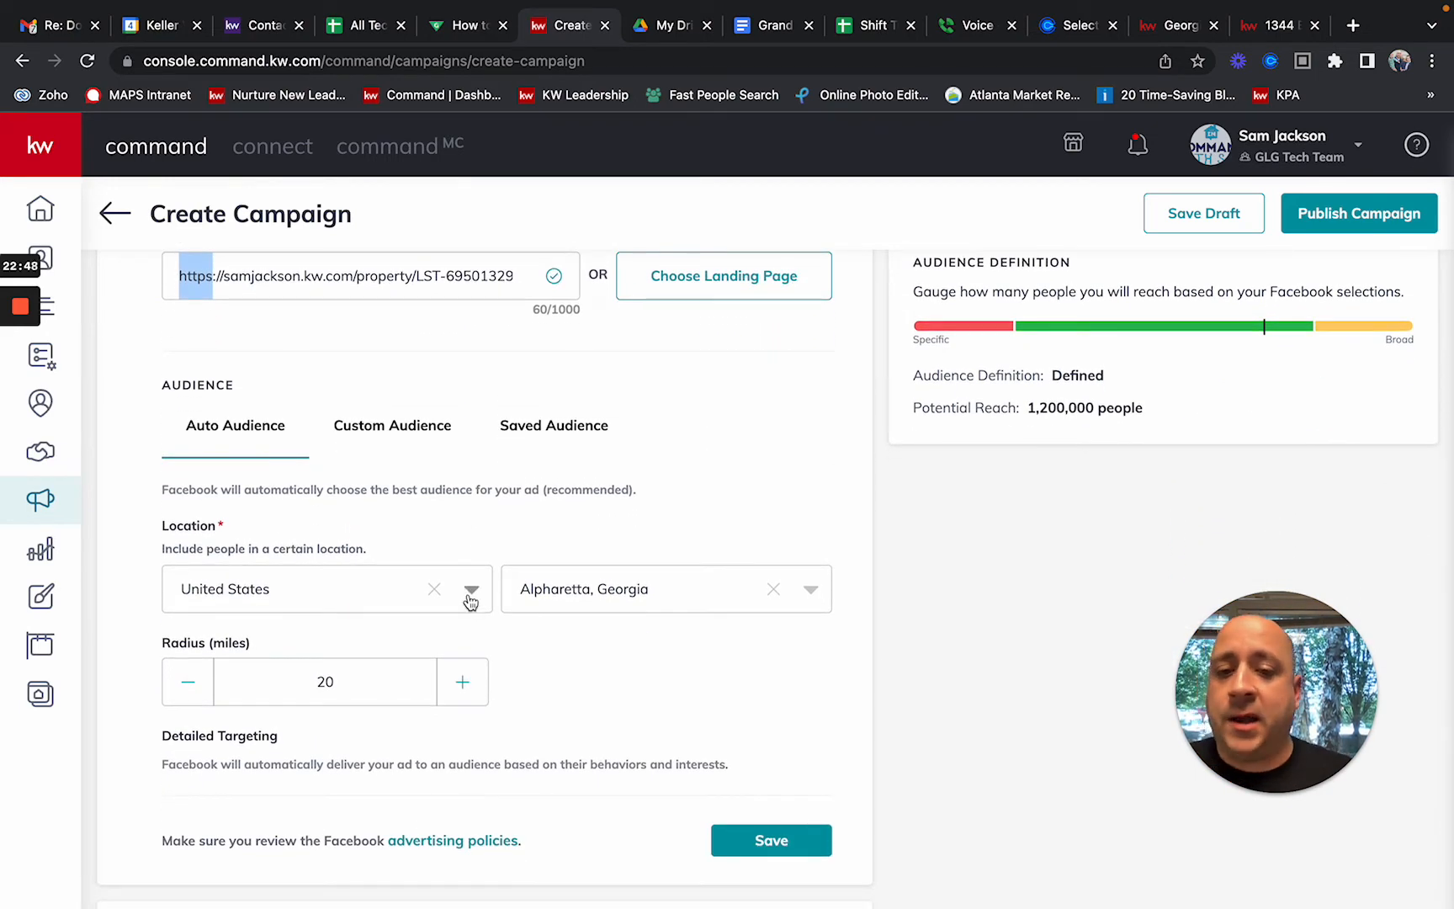
Step: Switch to Custom Audience and review its Alpharetta, Georgia location and 25-mile radius
{"action": "left_click", "coordinate": [384, 433]}
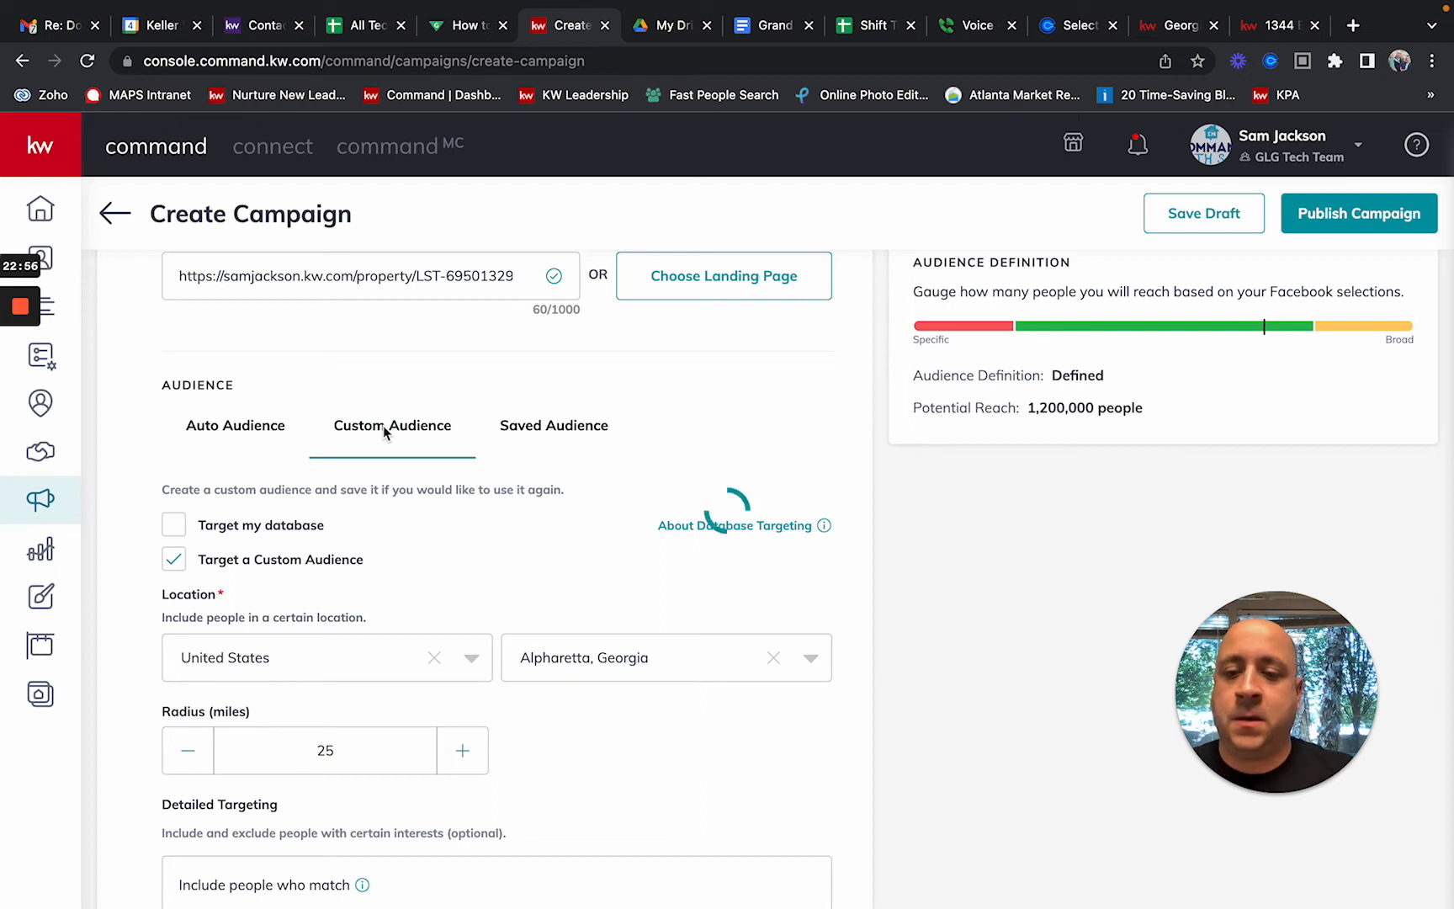
{"action": "scroll", "coordinate": [384, 433], "scroll_direction": "down", "scroll_amount": 3}
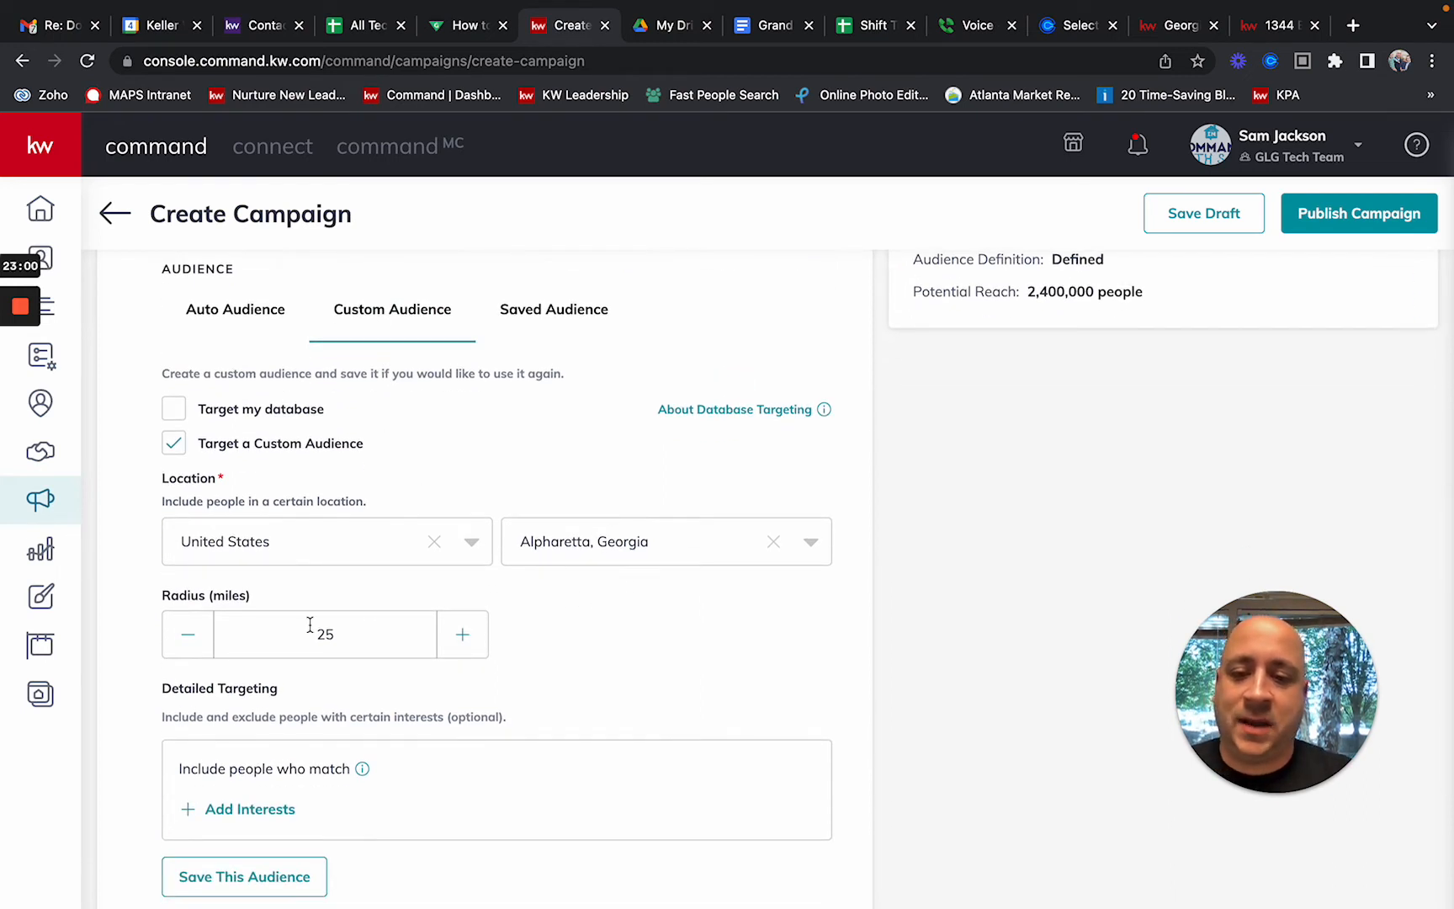
{"action": "scroll", "coordinate": [551, 648], "scroll_direction": "up", "scroll_amount": 6}
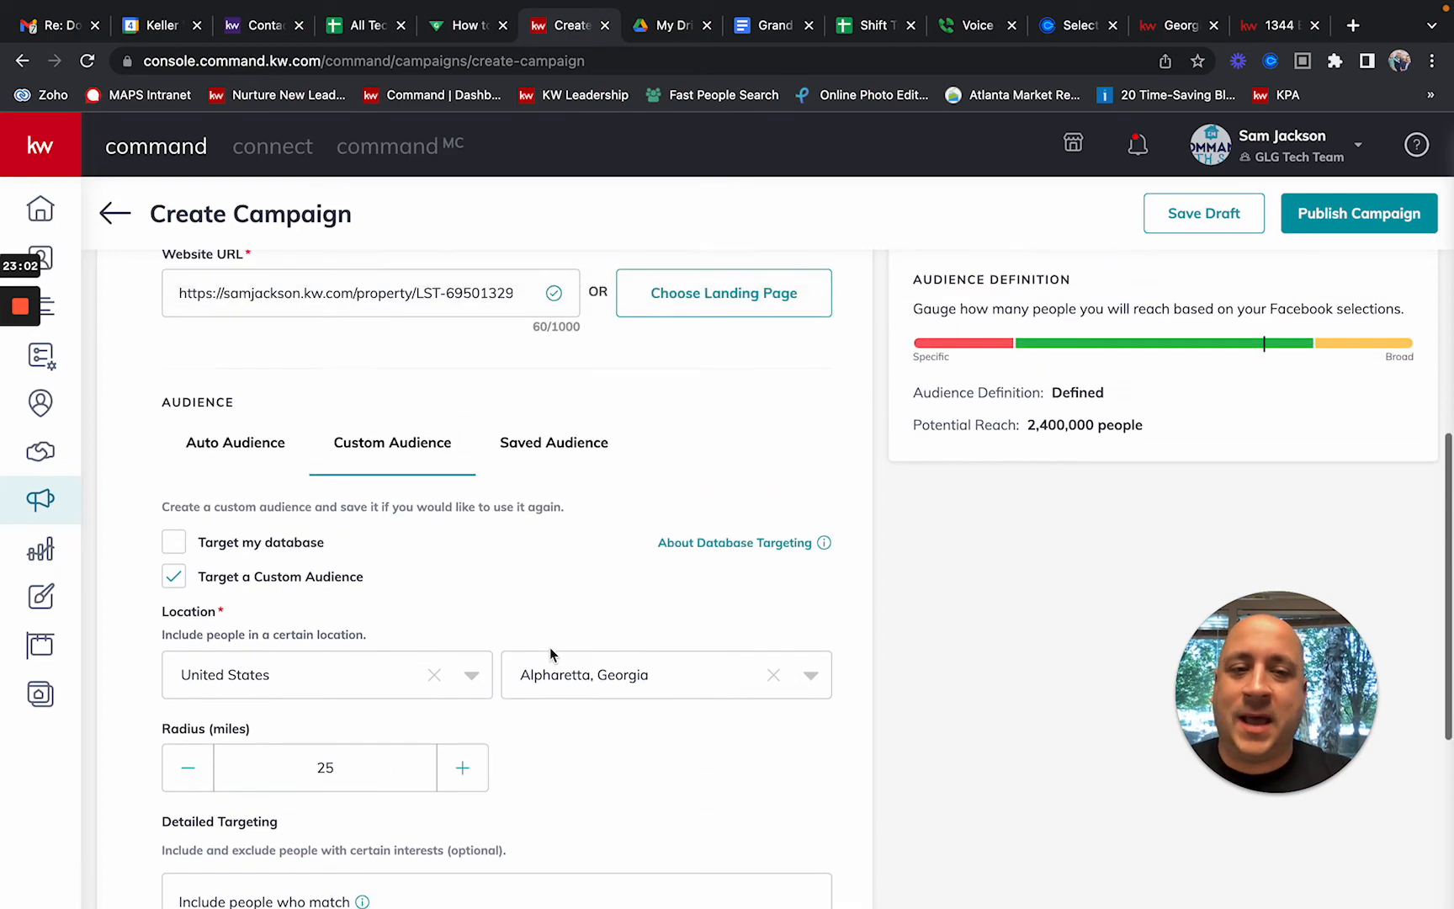
{"action": "scroll", "coordinate": [552, 655], "scroll_direction": "up", "scroll_amount": 4}
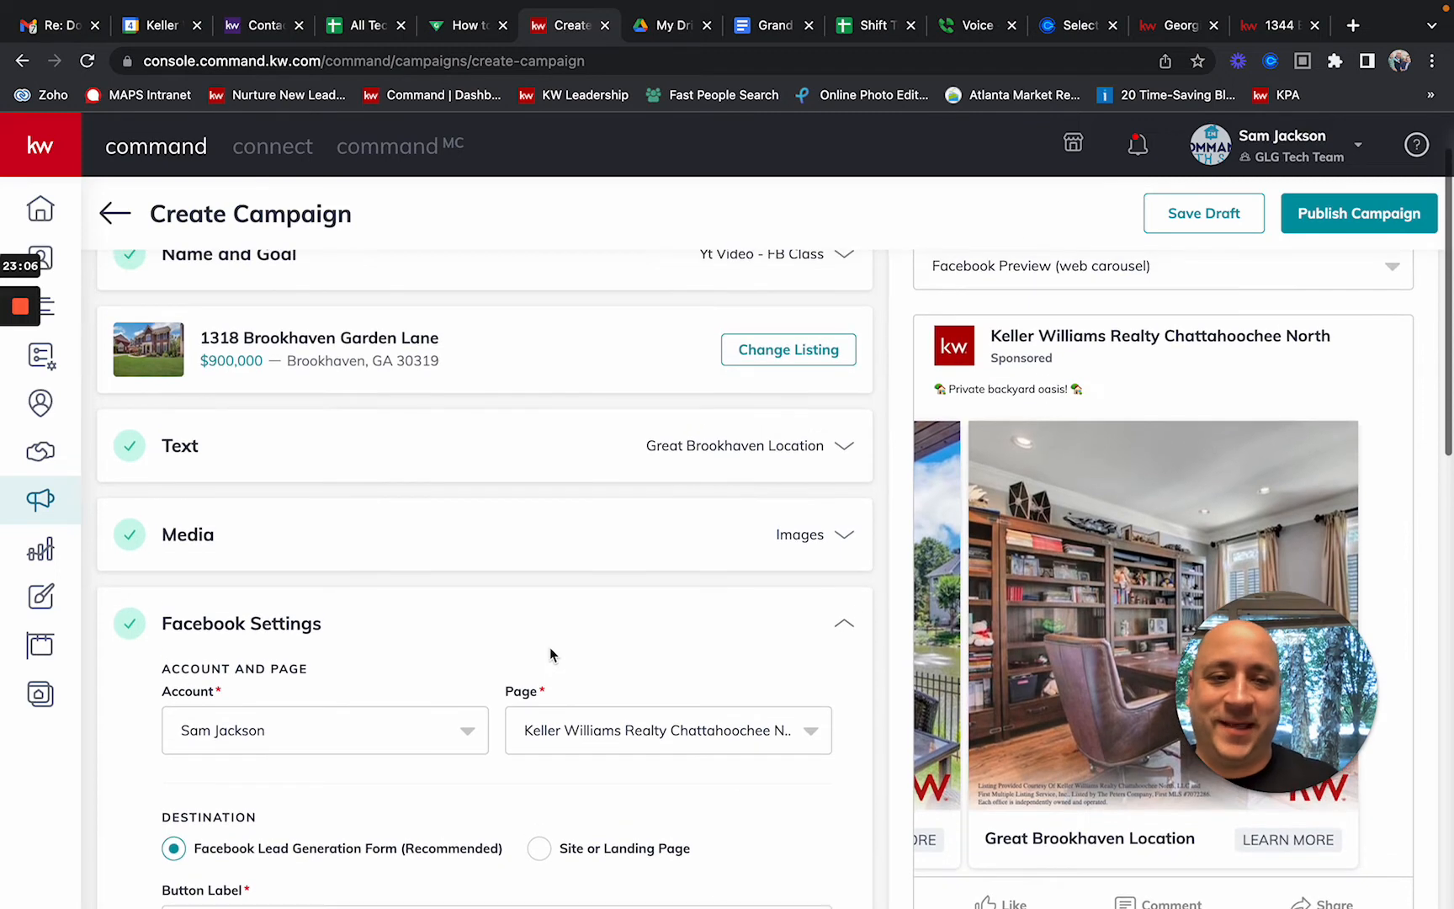
{"action": "scroll", "coordinate": [551, 650], "scroll_direction": "down", "scroll_amount": 3}
{"action": "scroll", "coordinate": [551, 655], "scroll_direction": "down", "scroll_amount": 5}
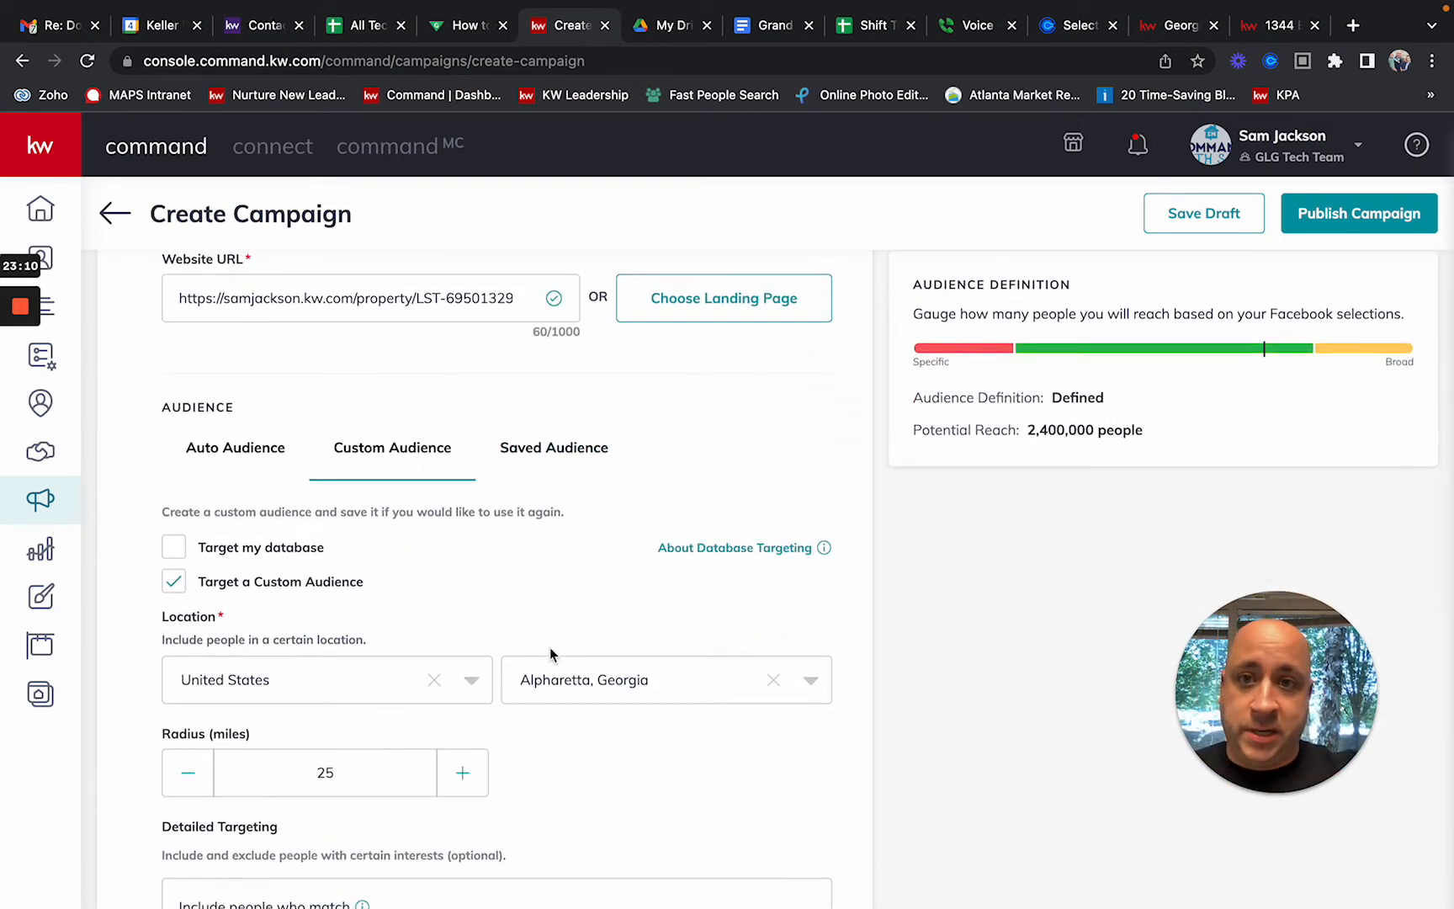
{"action": "scroll", "coordinate": [551, 655], "scroll_direction": "down", "scroll_amount": 1}
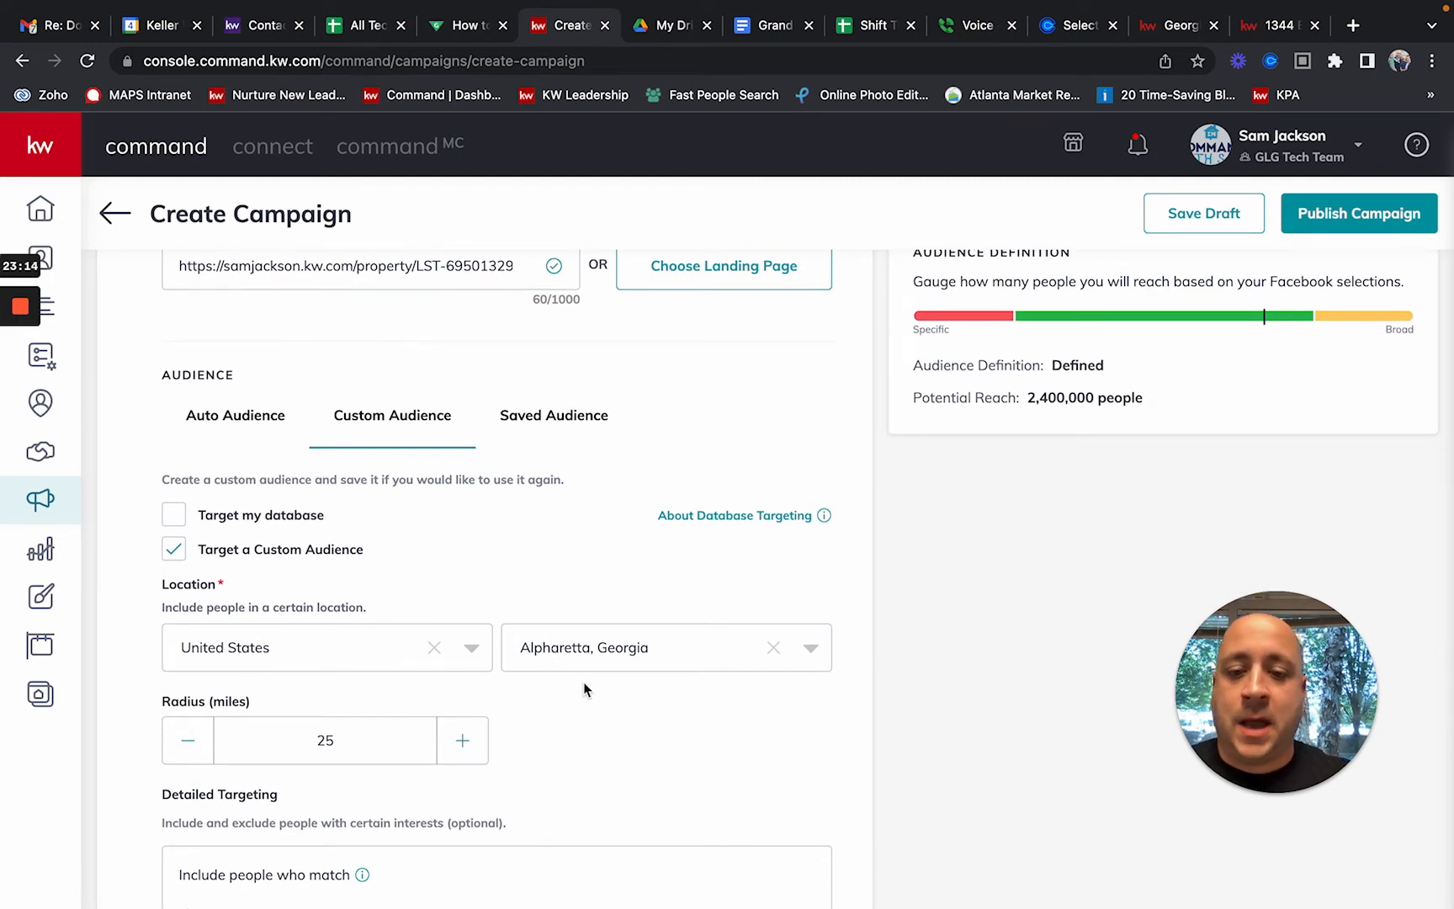
{"action": "scroll", "coordinate": [586, 703], "scroll_direction": "down", "scroll_amount": 2}
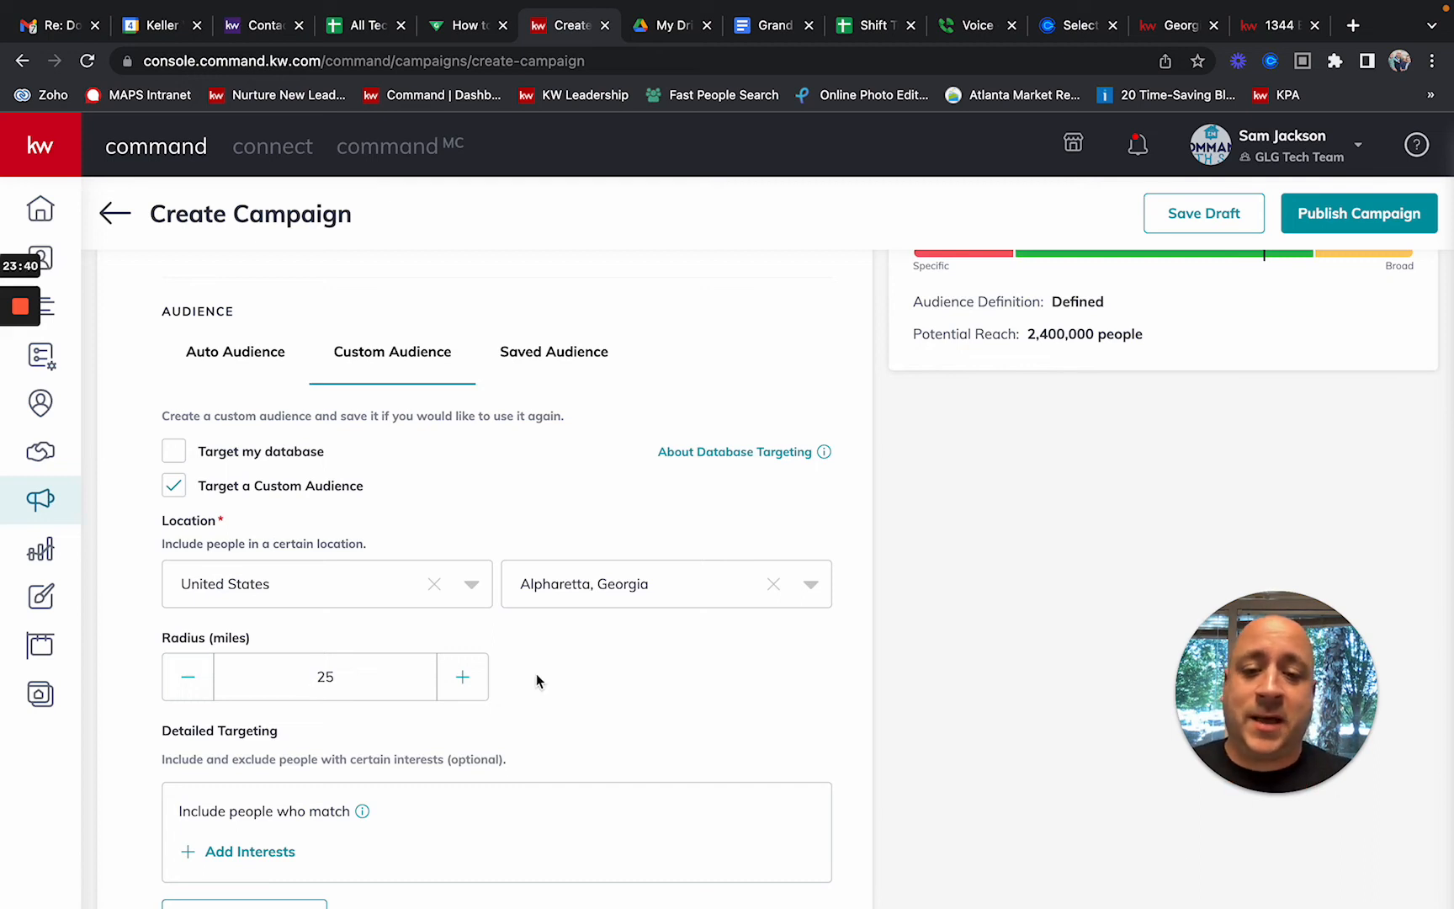
Step: Change the audience location from Alpharetta to Johns Creek, Georgia
{"action": "left_click", "coordinate": [726, 585]}
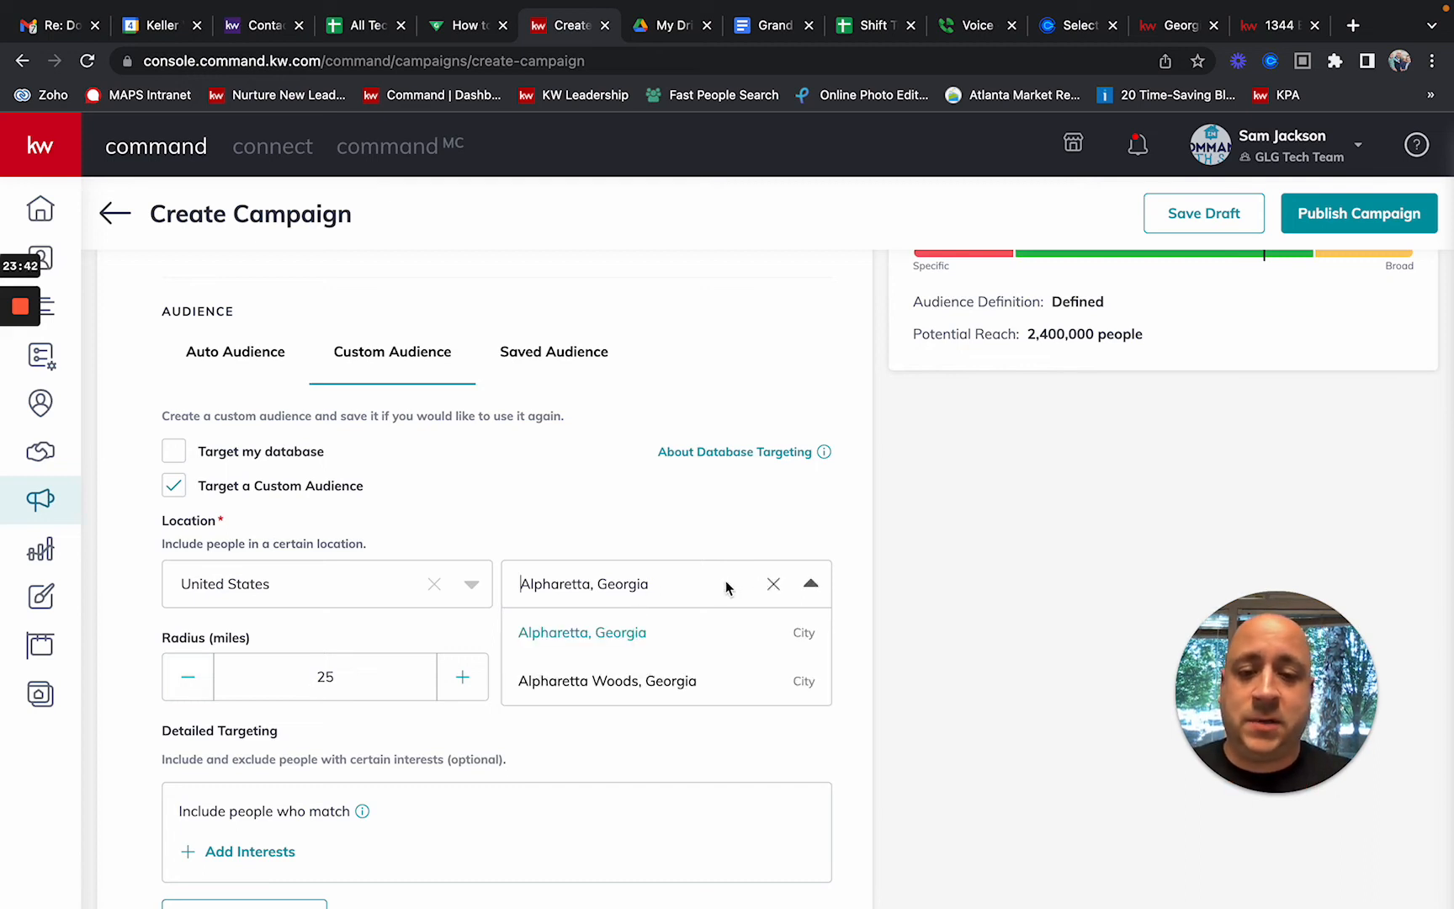
{"action": "type", "text": "John"}
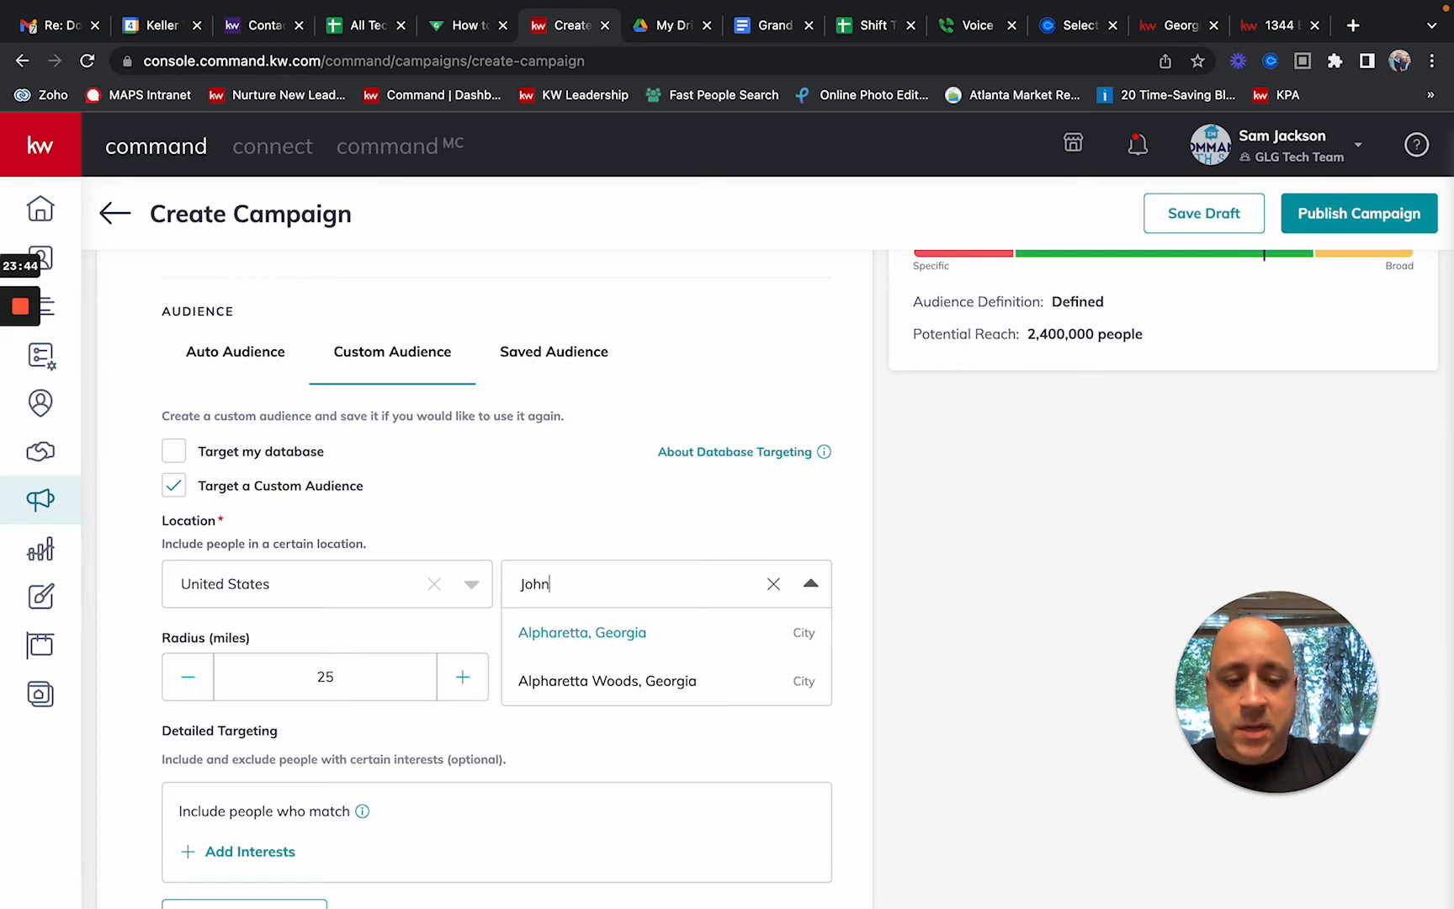
{"action": "type", "text": "'s Creek Ga"}
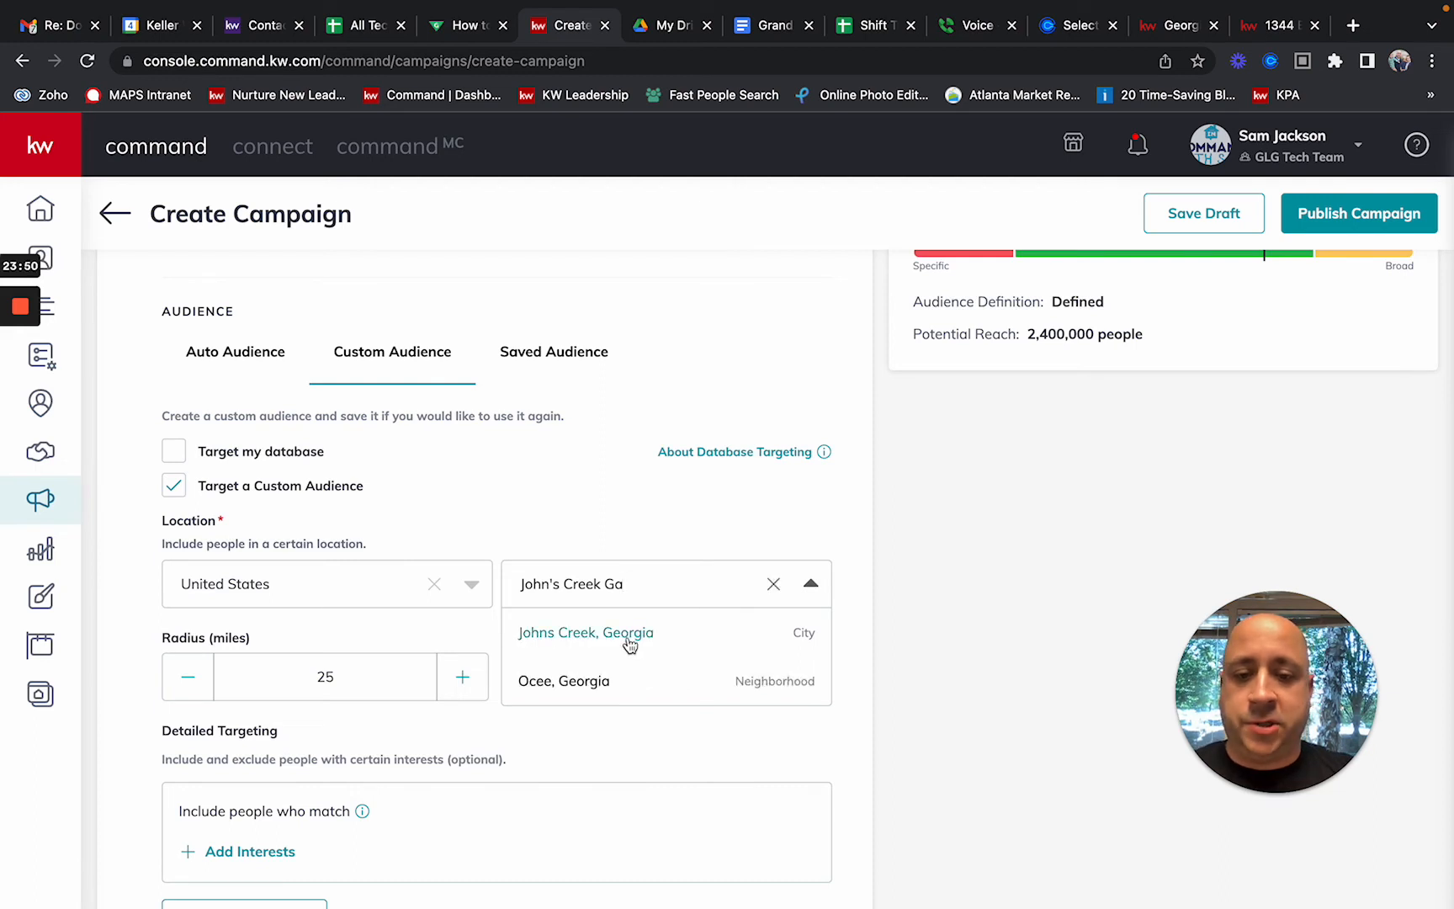
{"action": "left_click", "coordinate": [629, 641]}
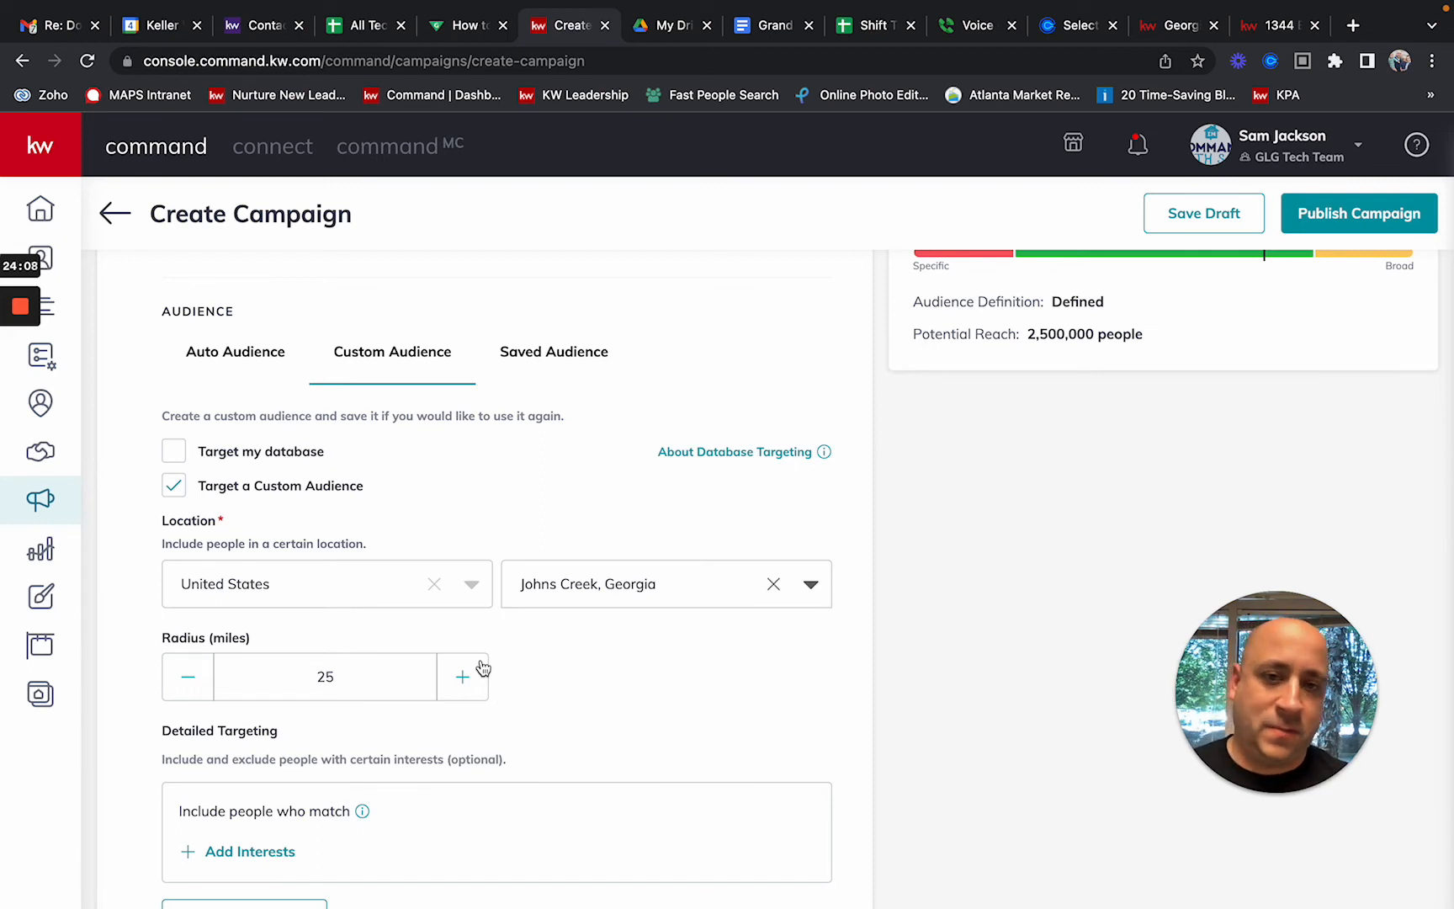
Step: Set the audience radius to 50 miles
{"action": "double_click", "coordinate": [320, 673]}
{"action": "type", "text": "15"}
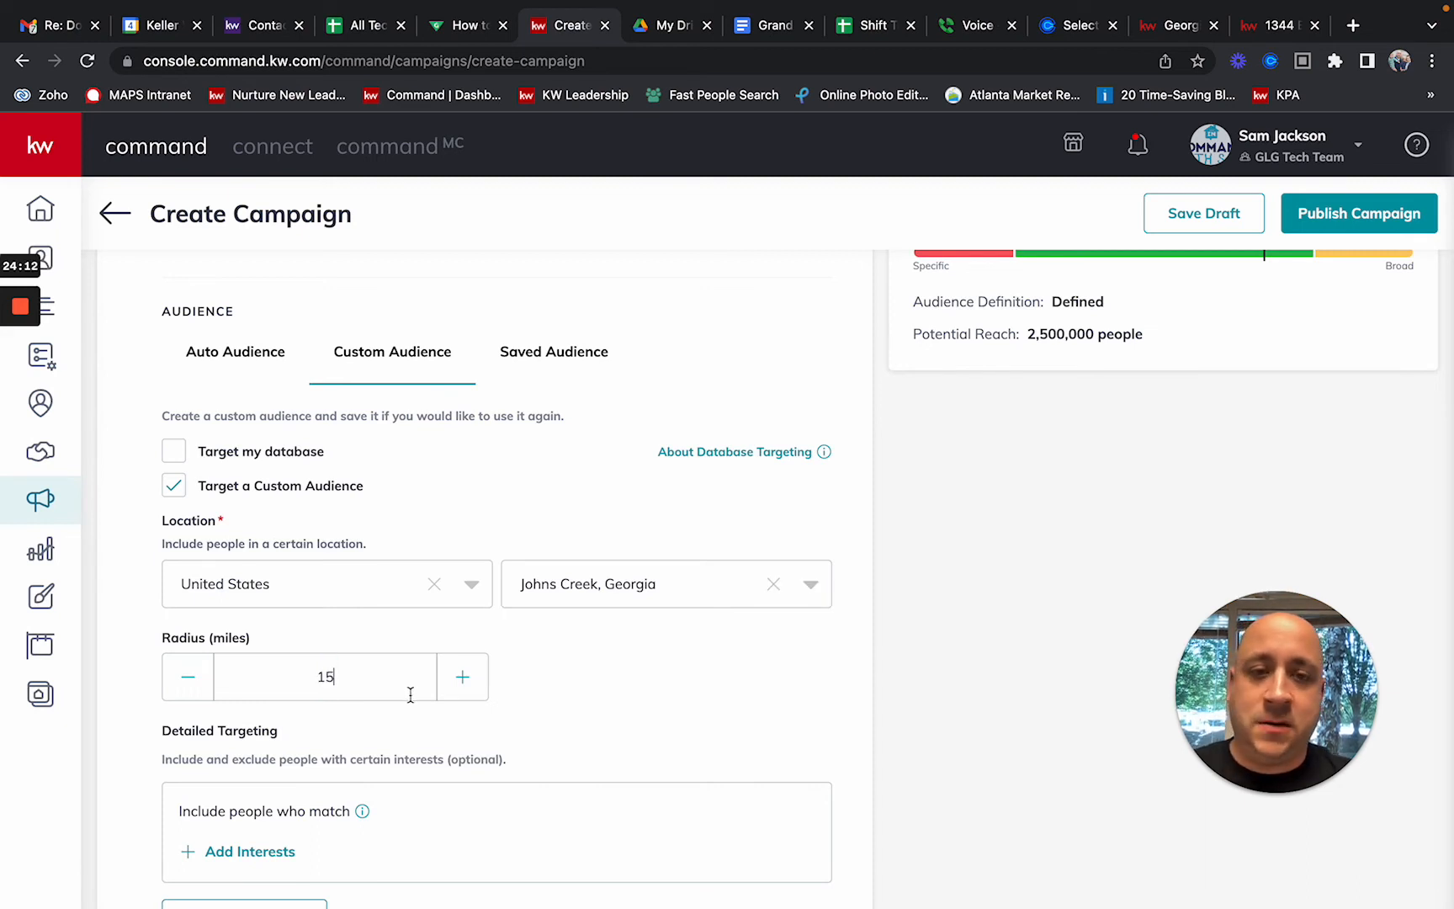
{"action": "double_click", "coordinate": [394, 694]}
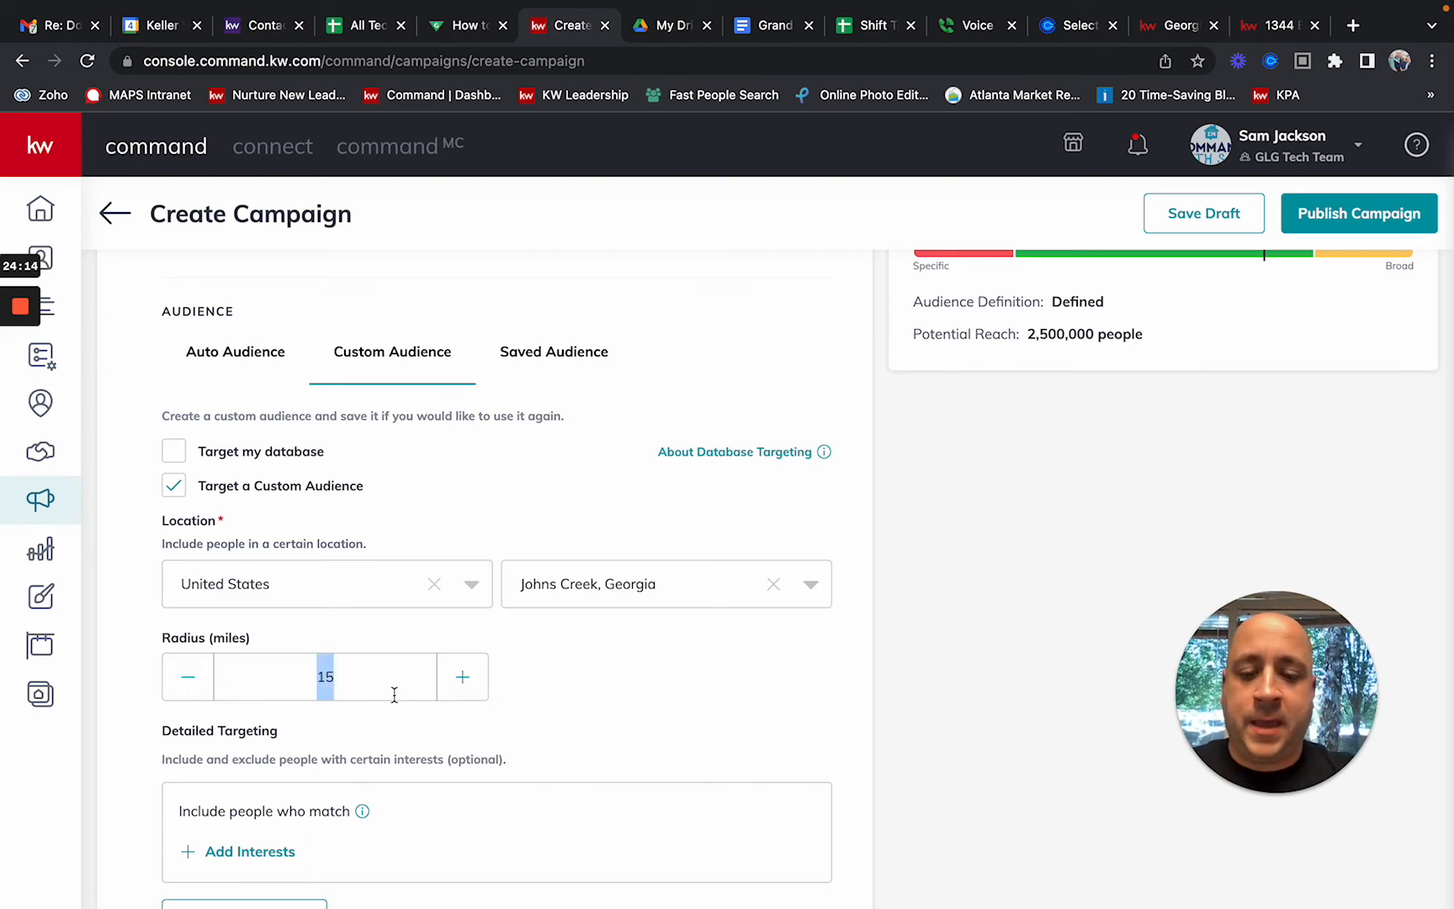
{"action": "type", "text": "50"}
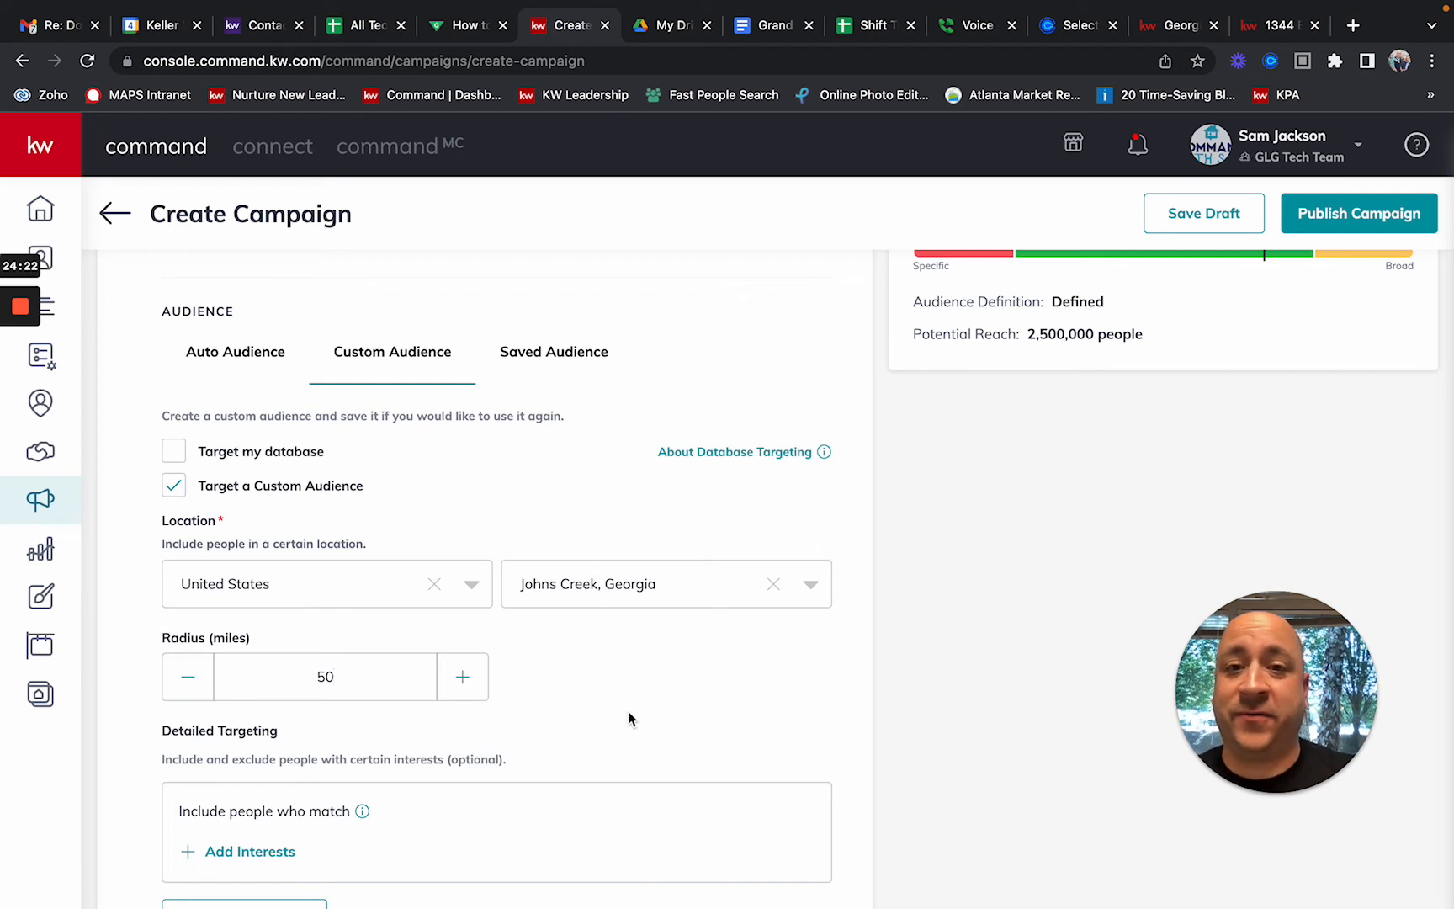
Step: Scroll to Detailed Targeting and open the Add Interests list
{"action": "scroll", "coordinate": [628, 712], "scroll_direction": "down", "scroll_amount": 3}
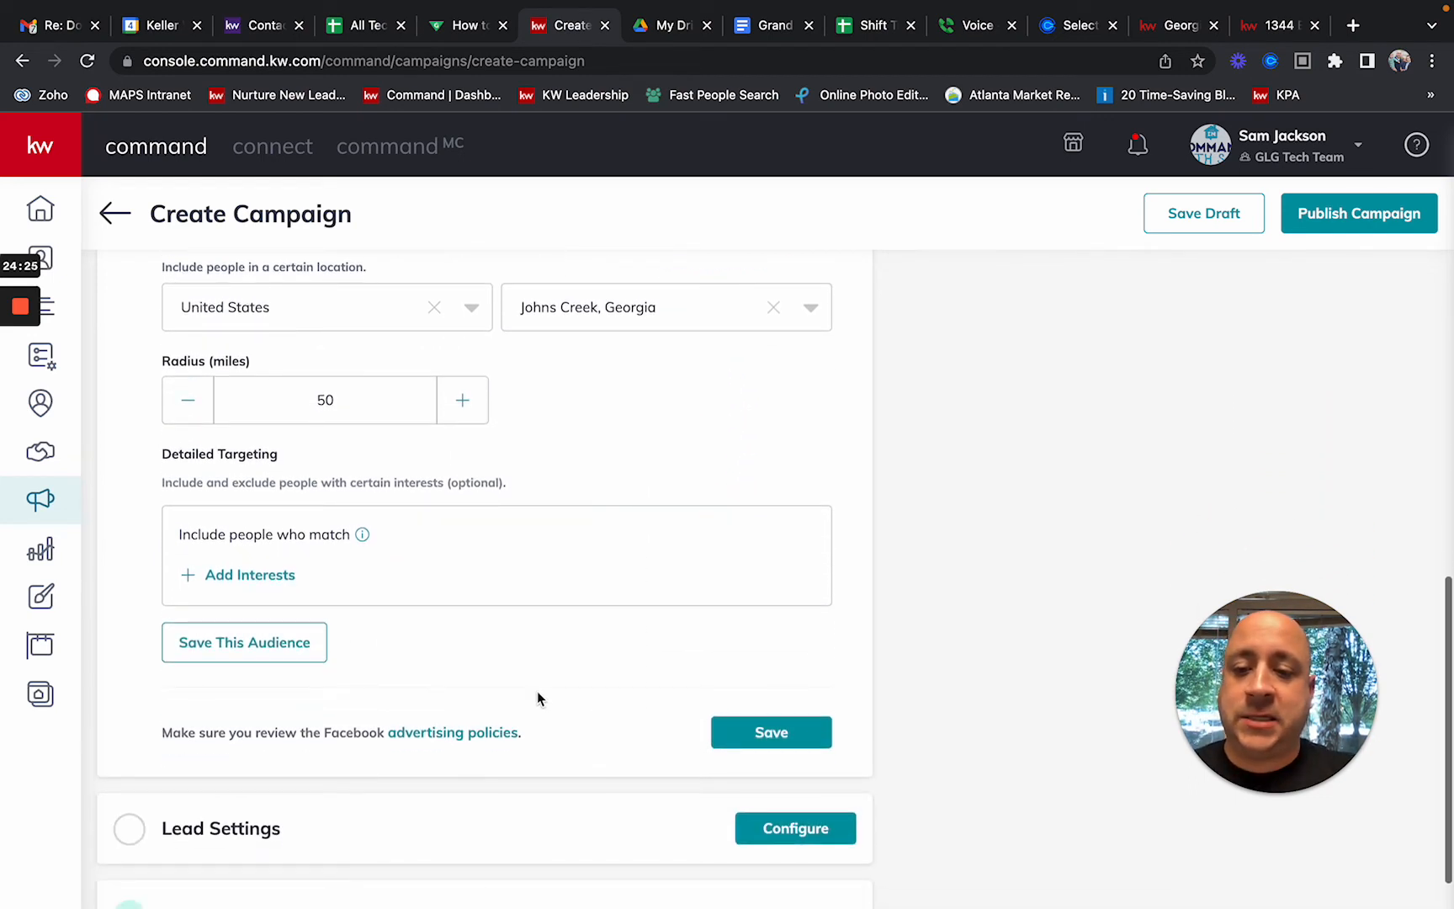
{"action": "left_click", "coordinate": [239, 577]}
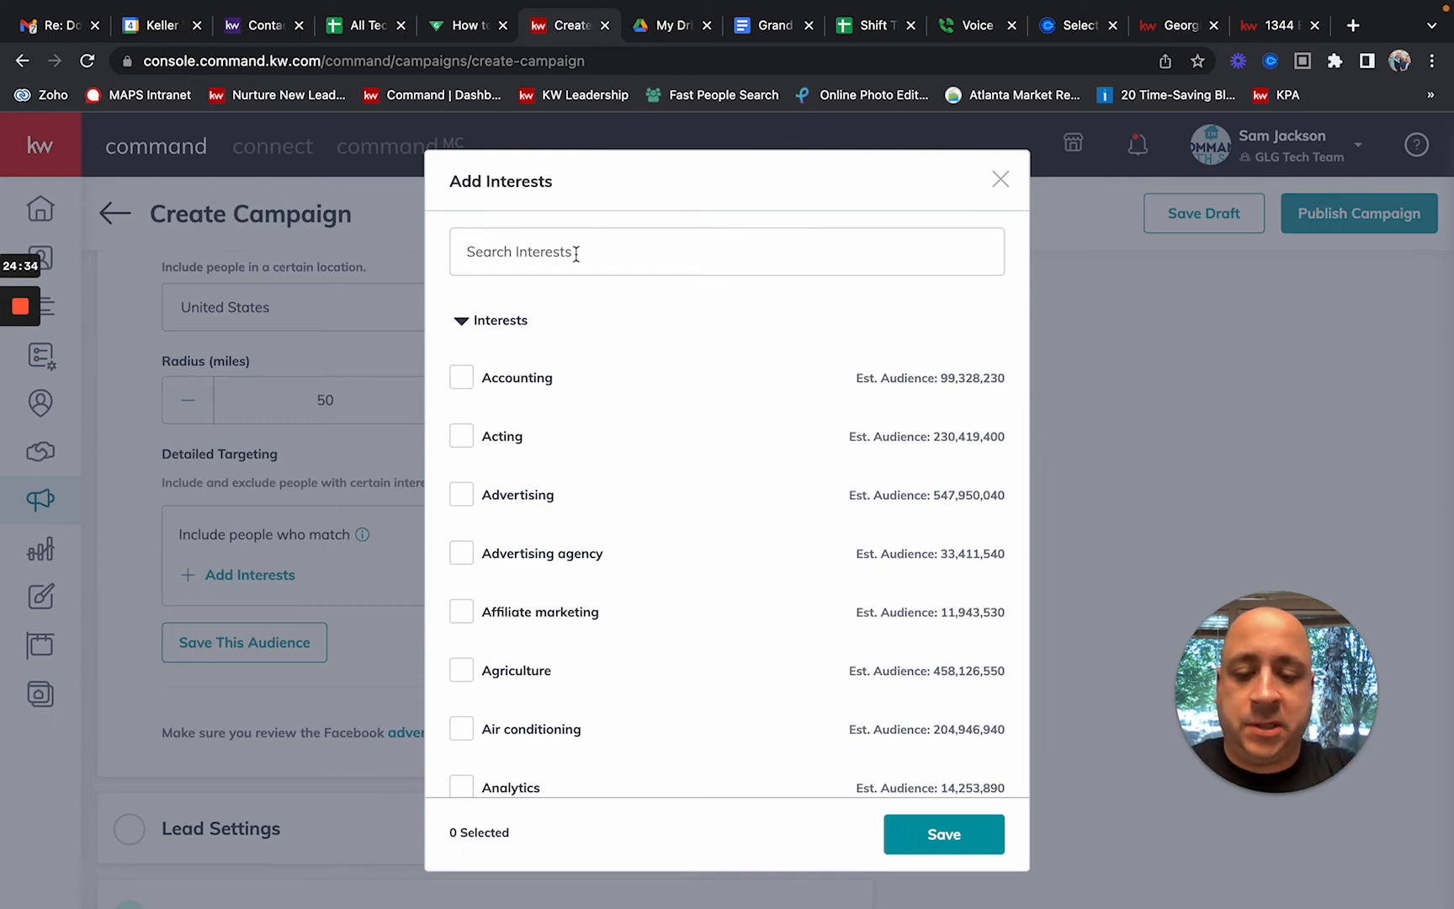
Step: Search for and check Zillow, Trulia and realtor.com as interests, then save them
{"action": "left_click", "coordinate": [576, 253]}
{"action": "type", "text": "zillow"}
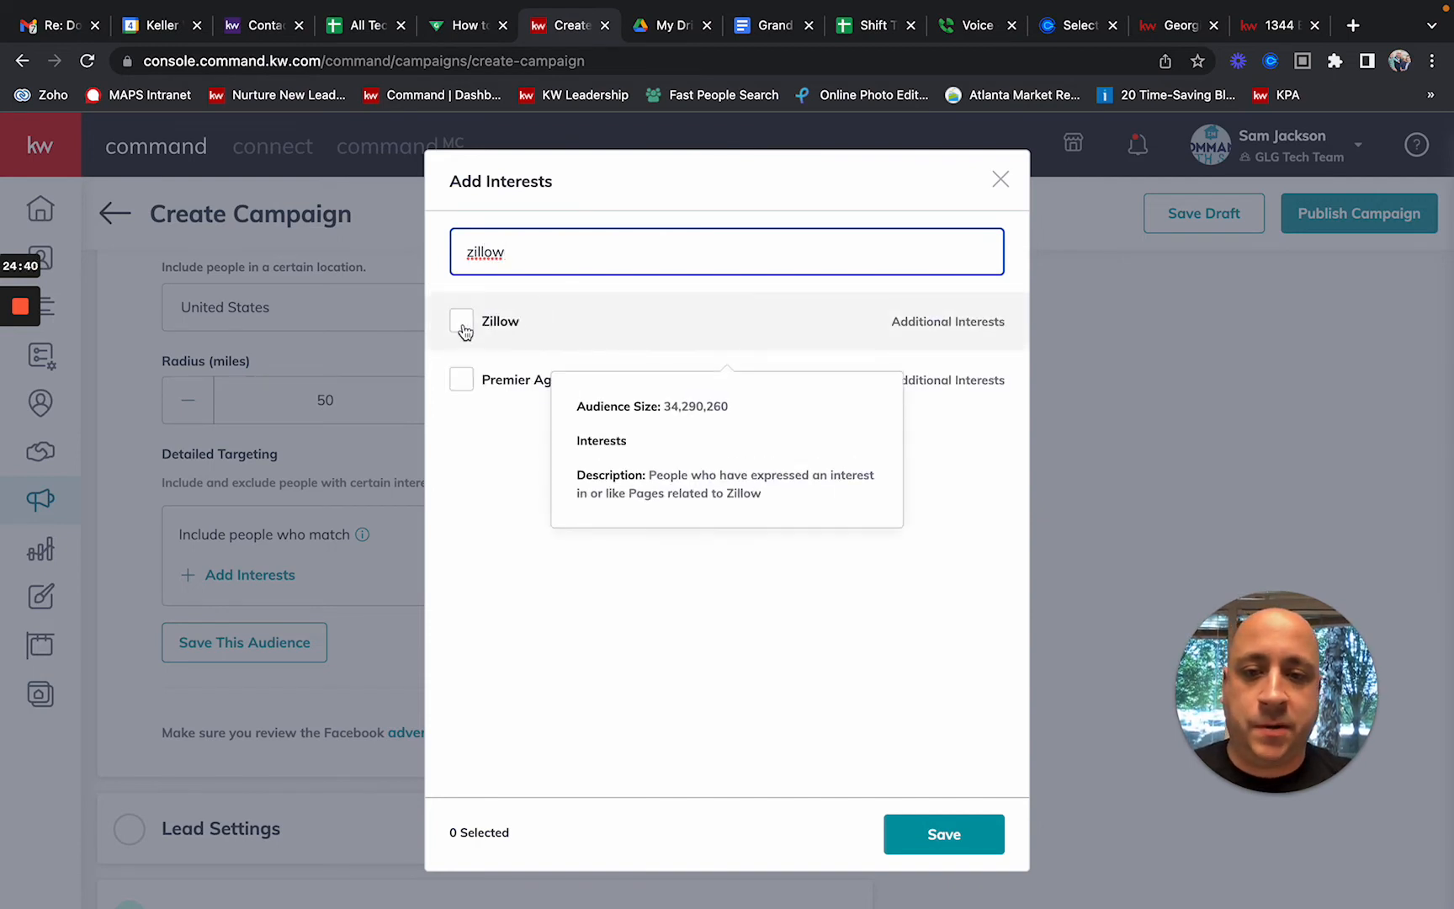
{"action": "left_click", "coordinate": [464, 328]}
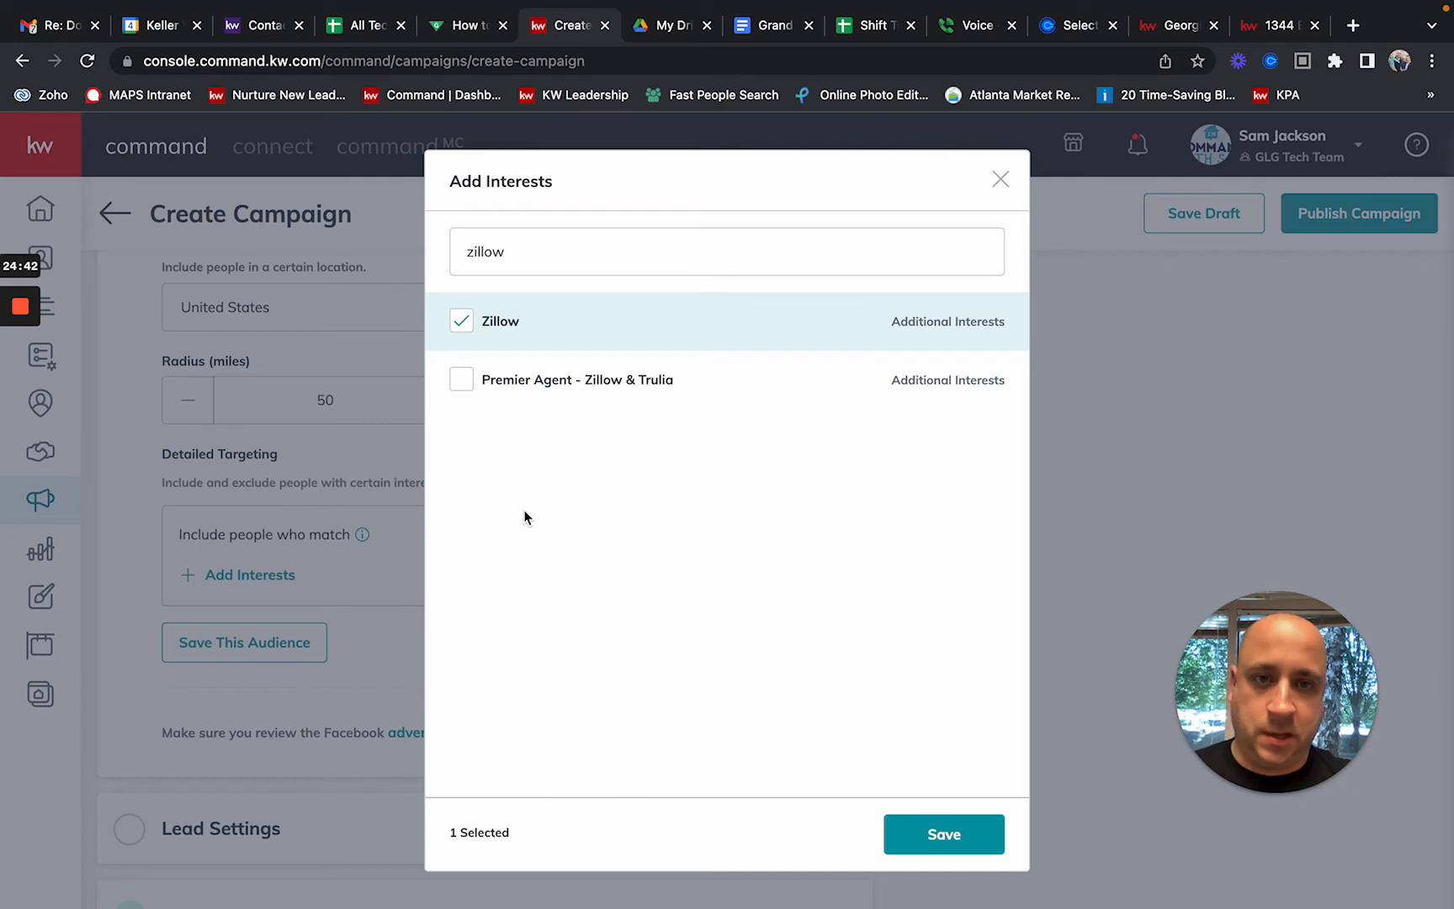
{"action": "mouse_move", "coordinate": [530, 327]}
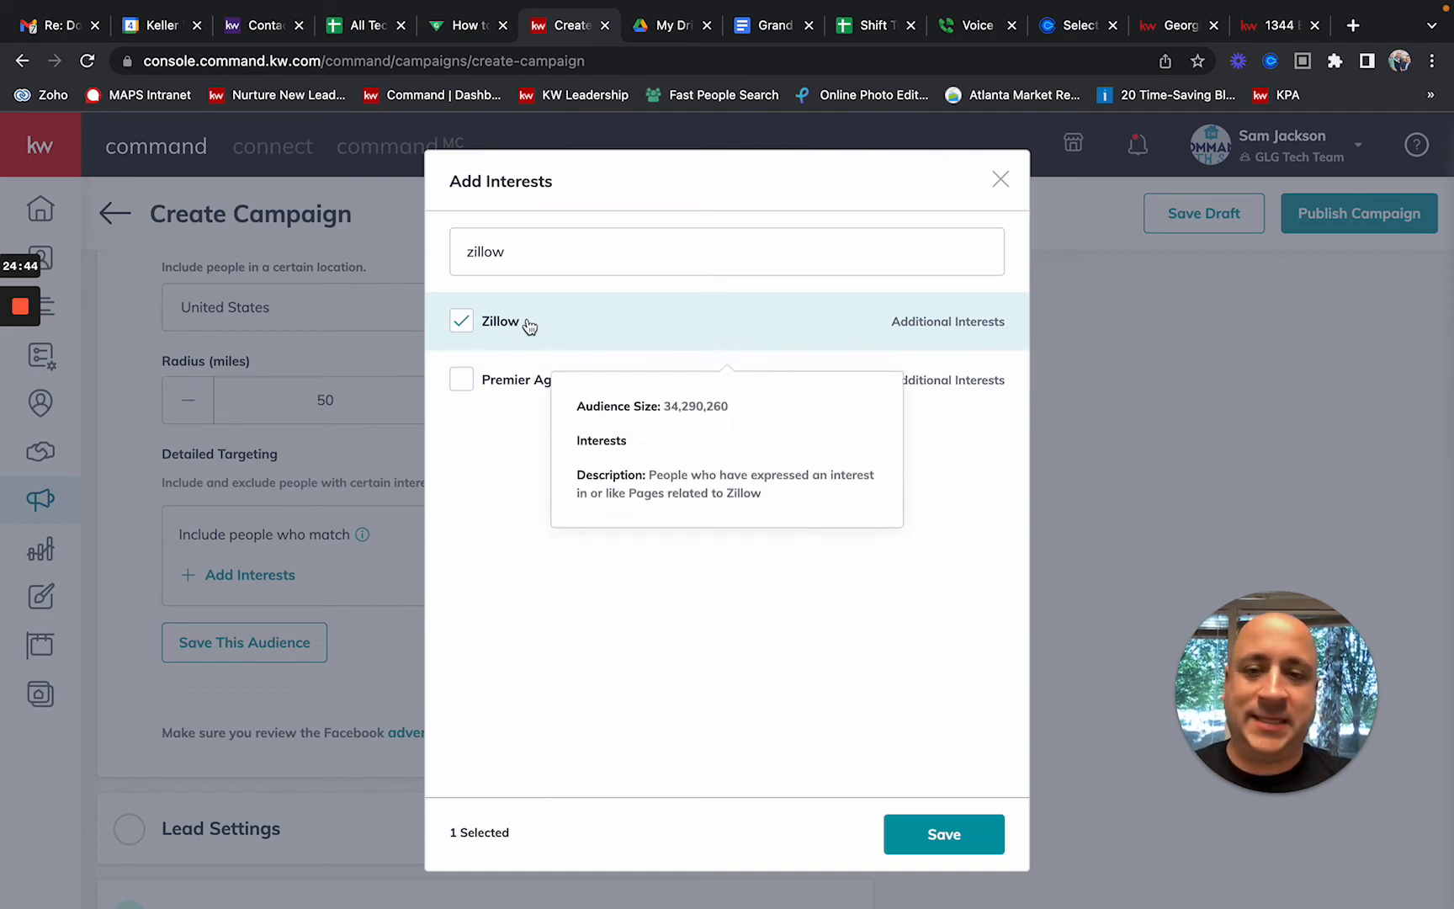
{"action": "double_click", "coordinate": [524, 246]}
{"action": "type", "text": "tr"}
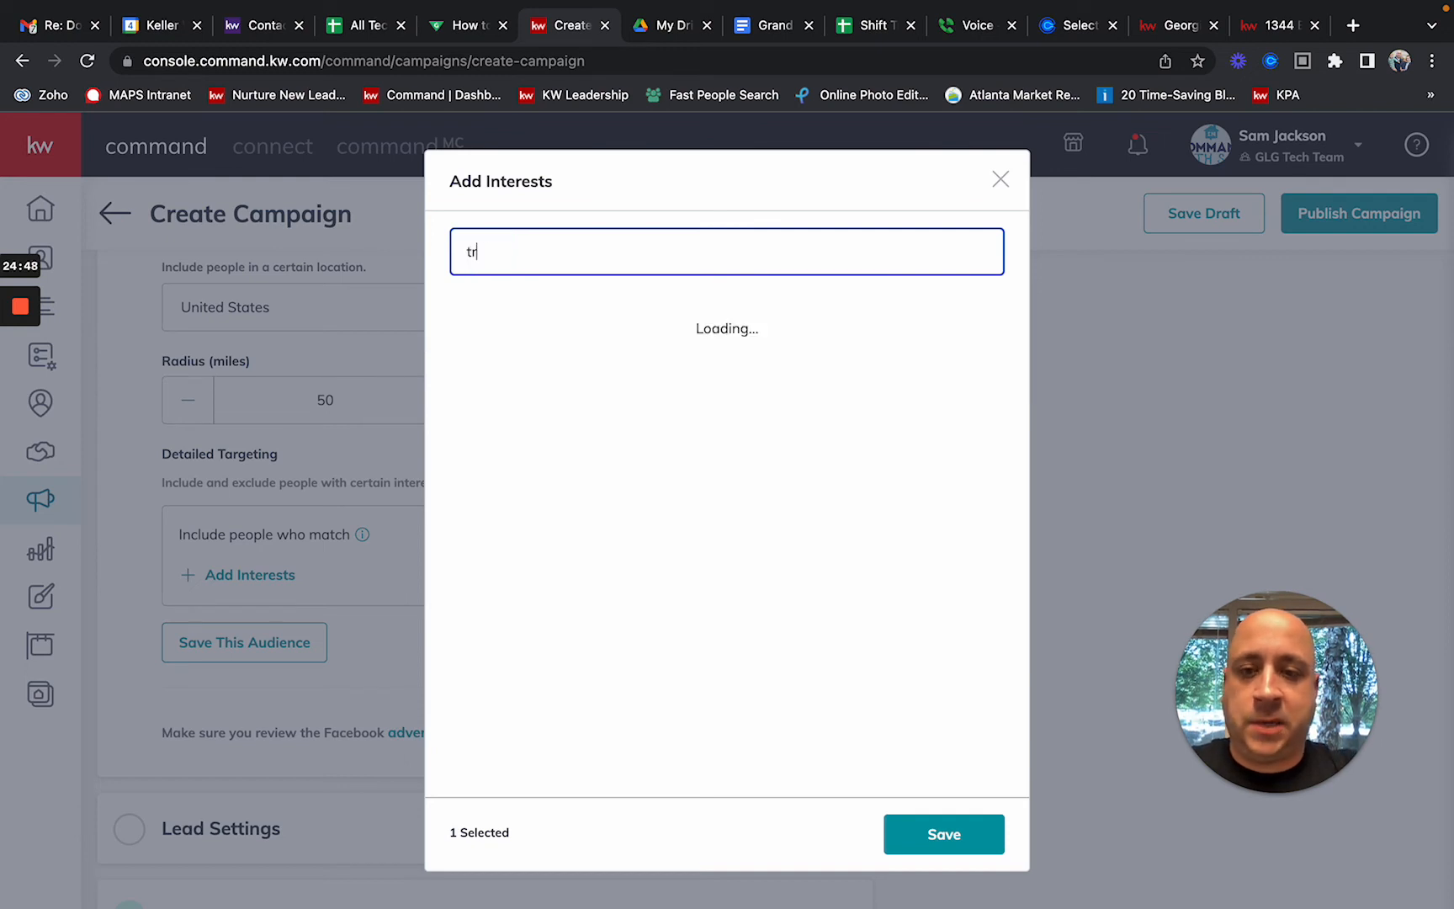
{"action": "type", "text": "ulia"}
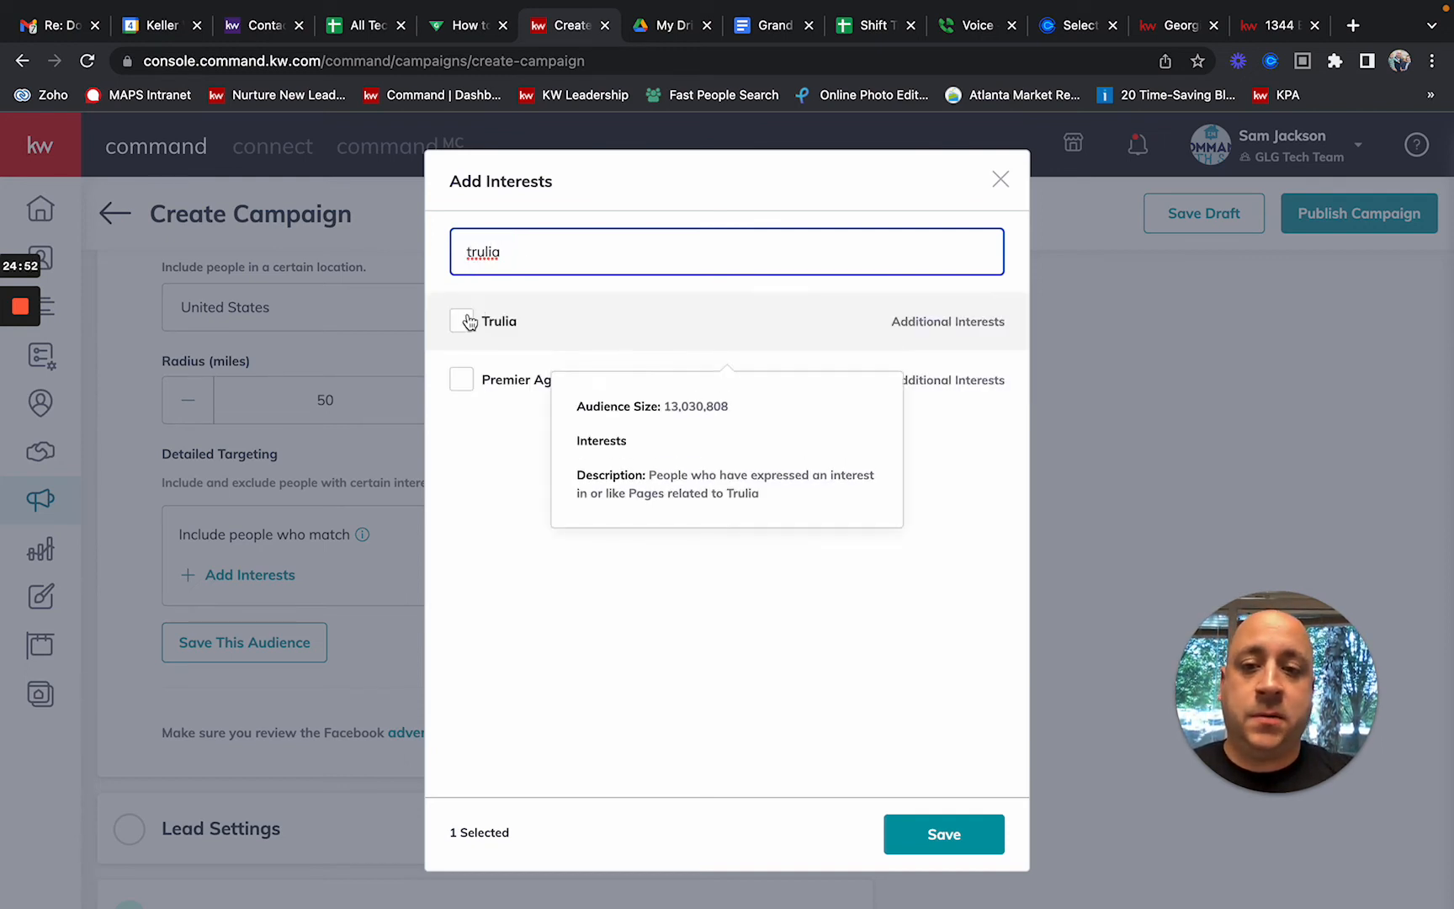
{"action": "left_click", "coordinate": [463, 324]}
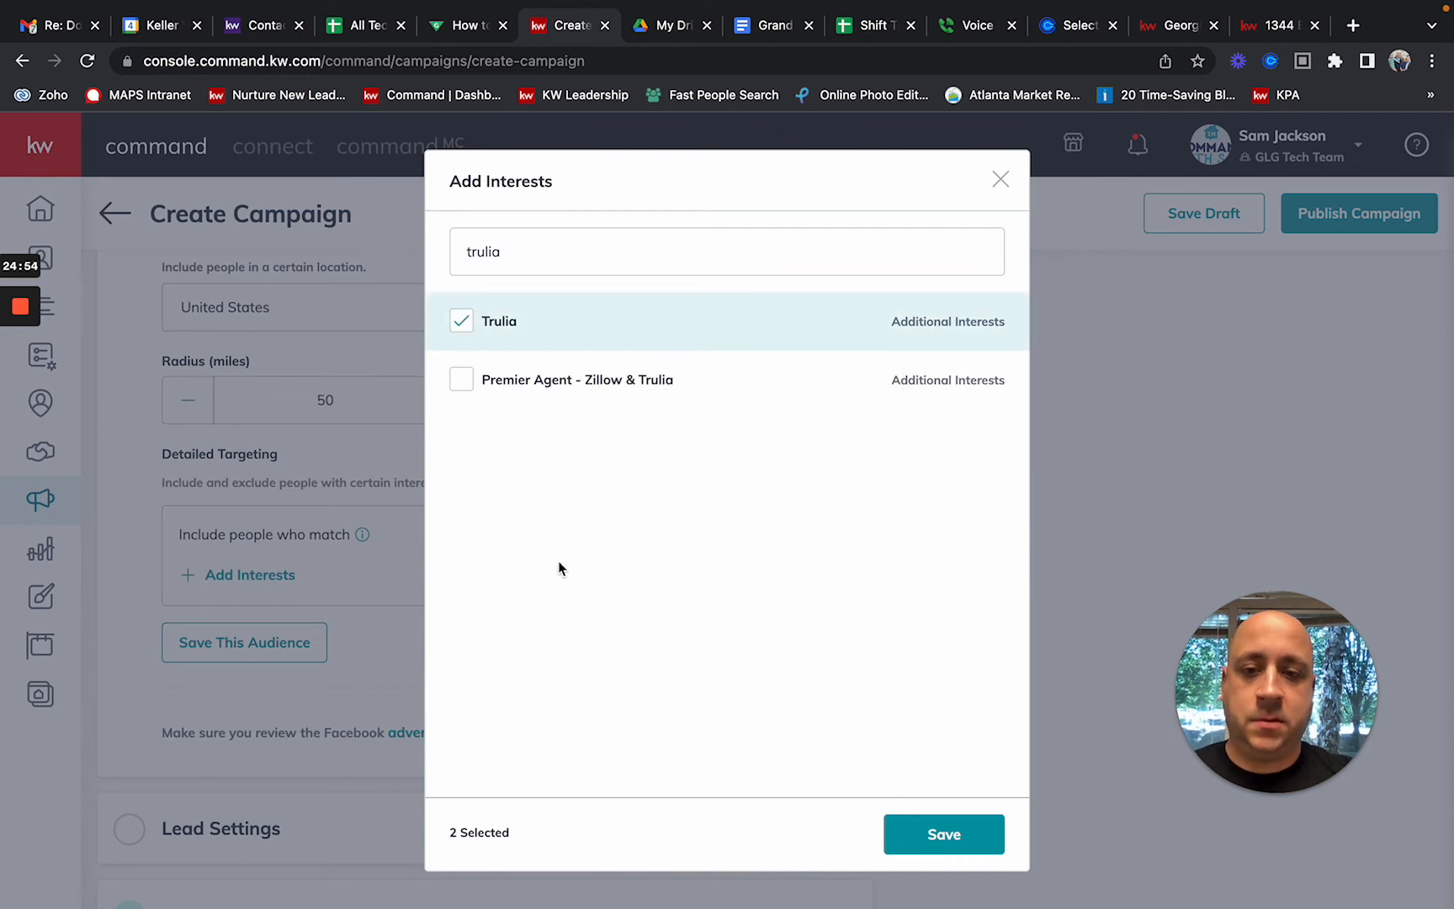
{"action": "double_click", "coordinate": [526, 247]}
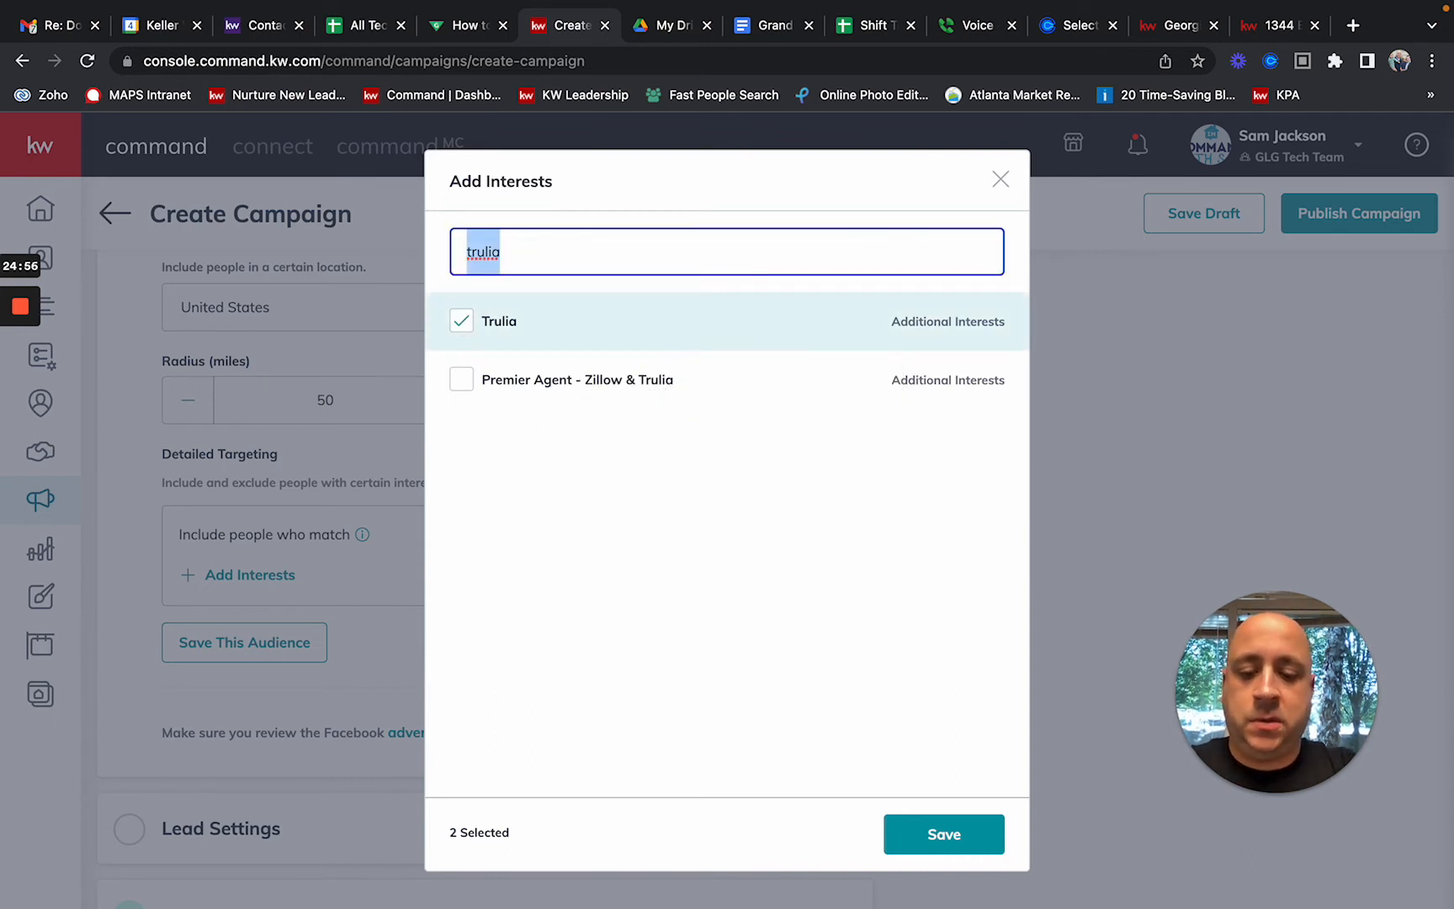
{"action": "type", "text": "realtor"}
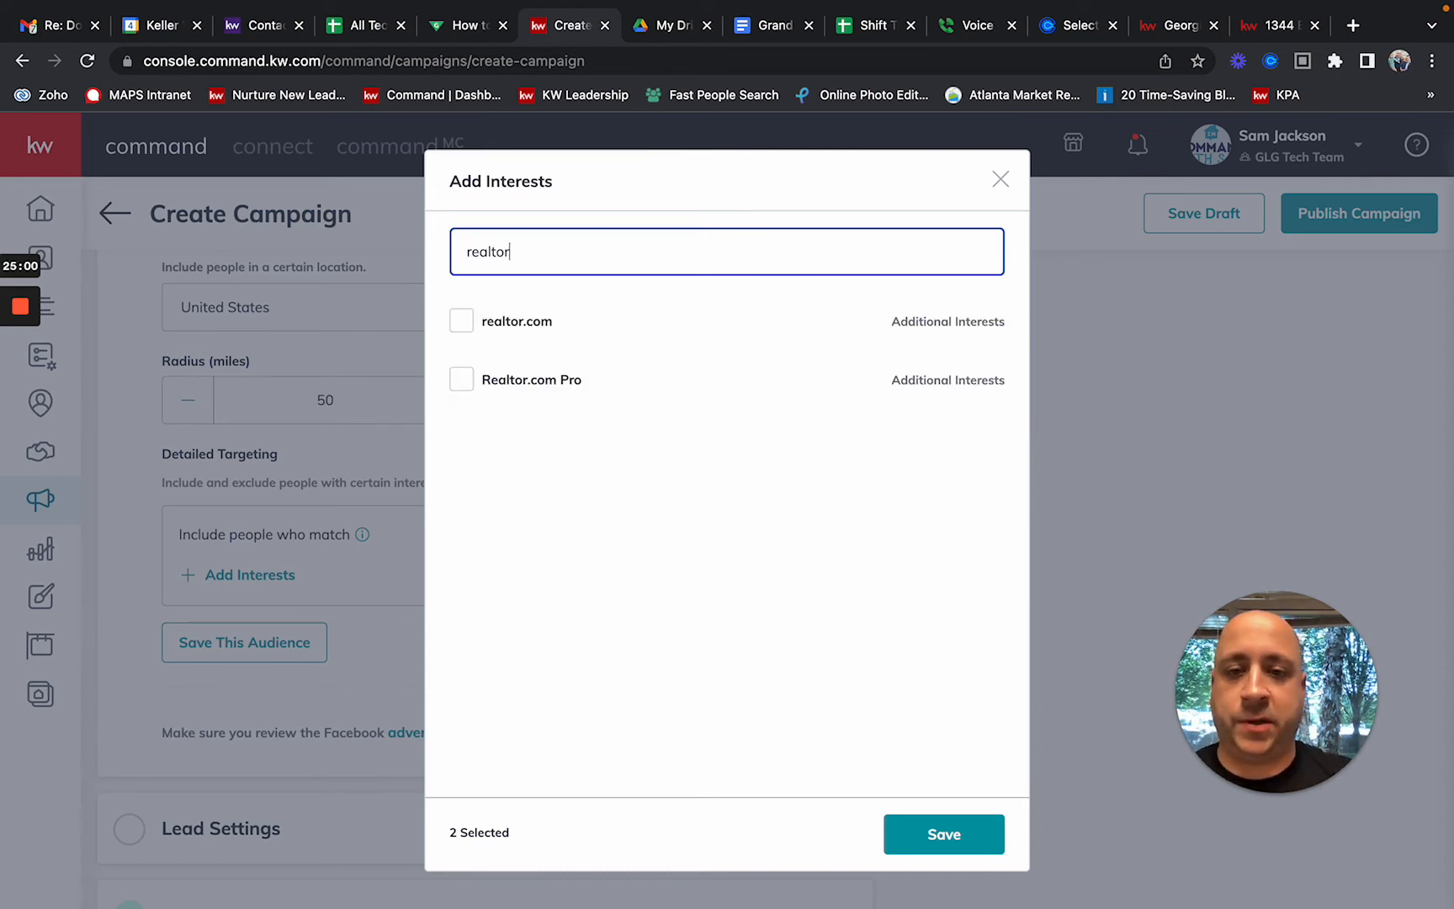
{"action": "left_click", "coordinate": [465, 336]}
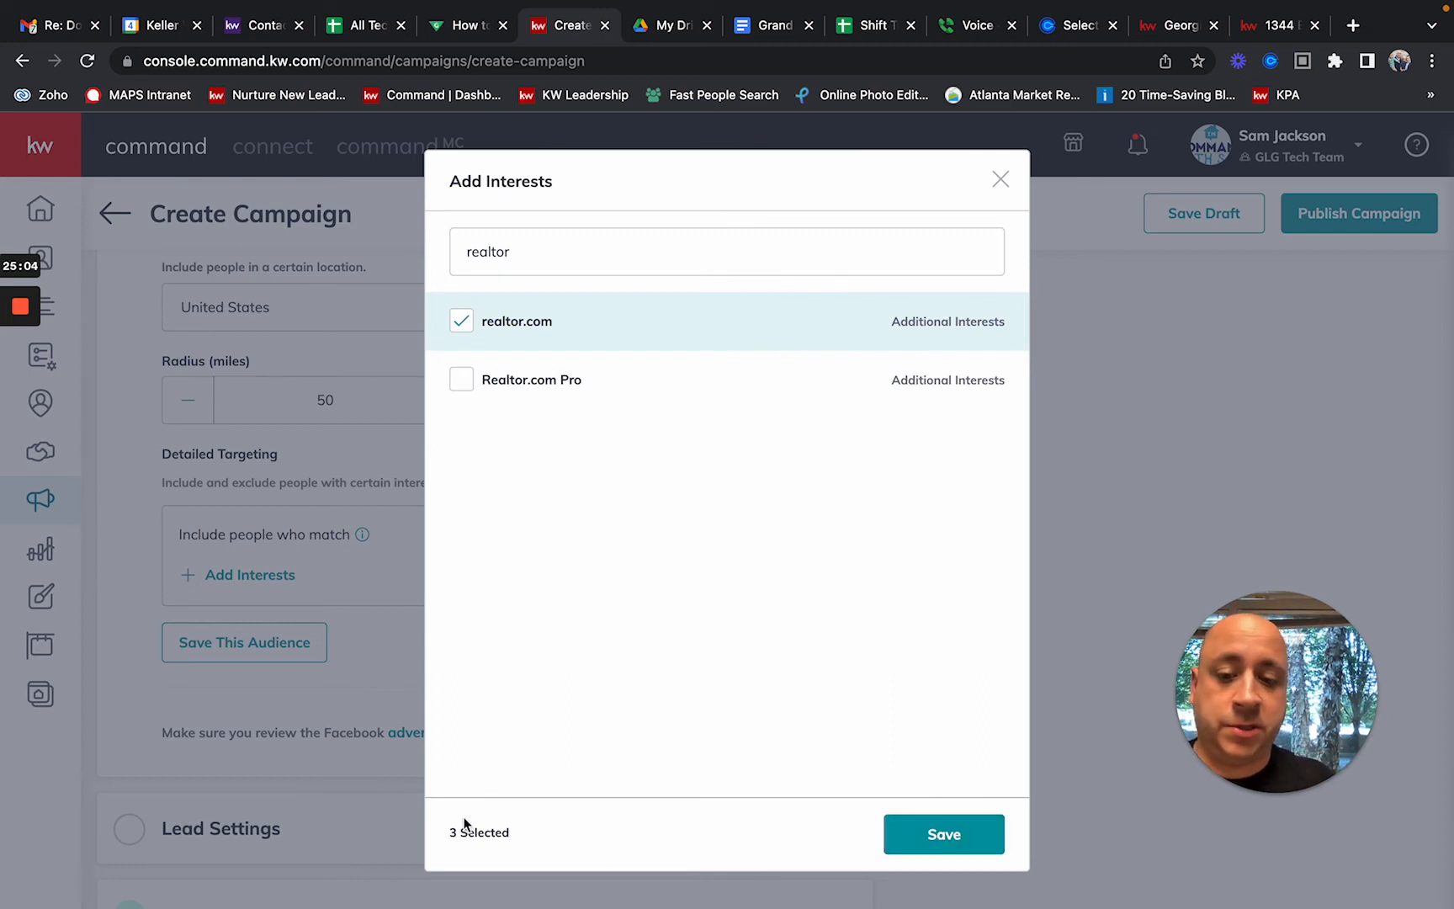
{"action": "left_click", "coordinate": [974, 844]}
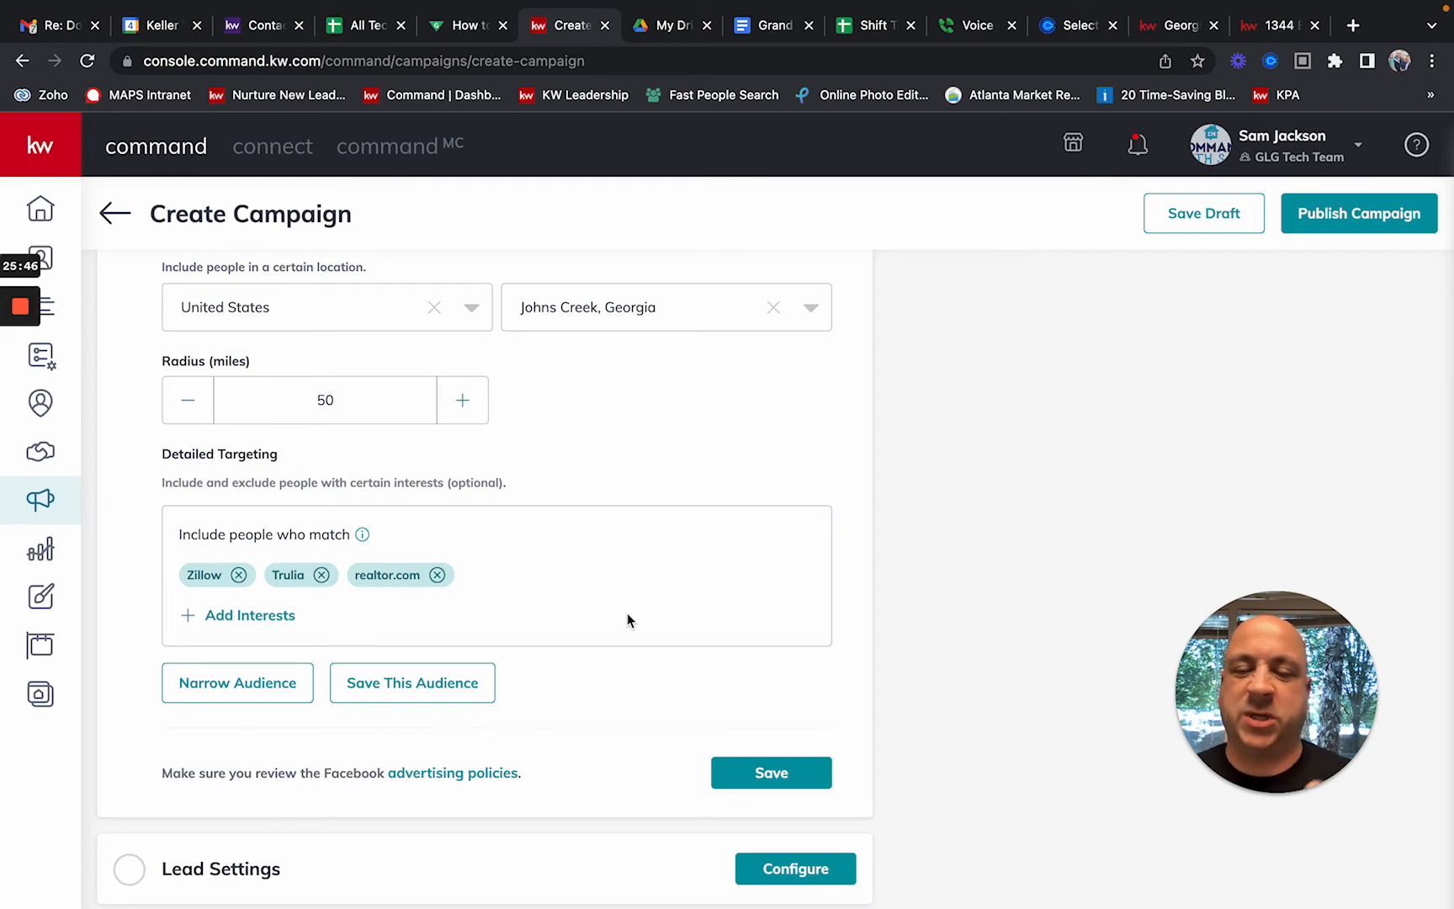
Step: Save the Facebook settings, then open Lead Settings with routing left on Automatic (Default)
{"action": "left_click", "coordinate": [771, 773]}
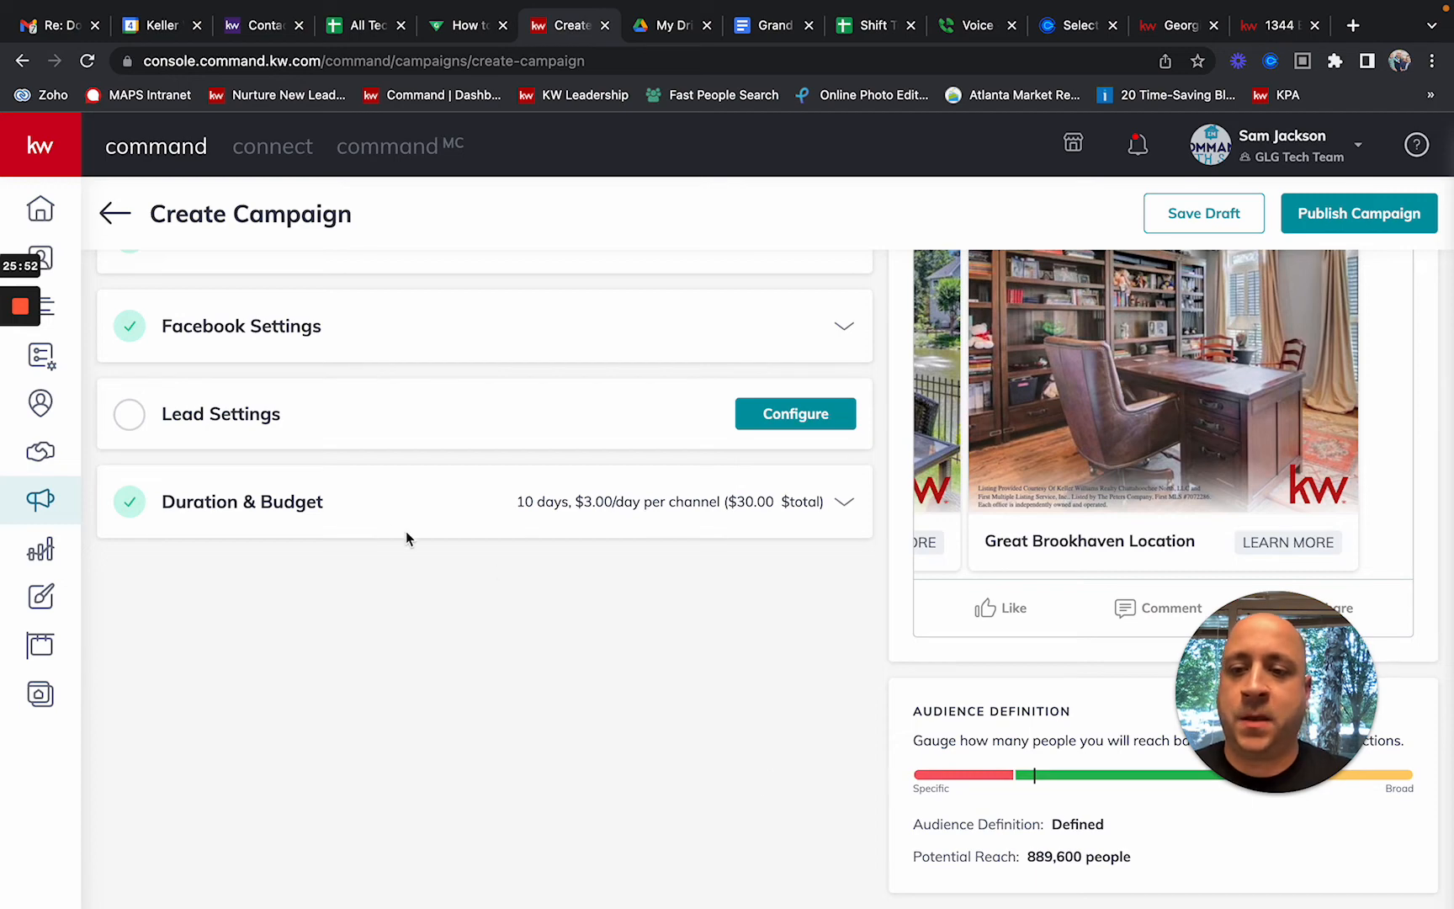
{"action": "left_click", "coordinate": [808, 425]}
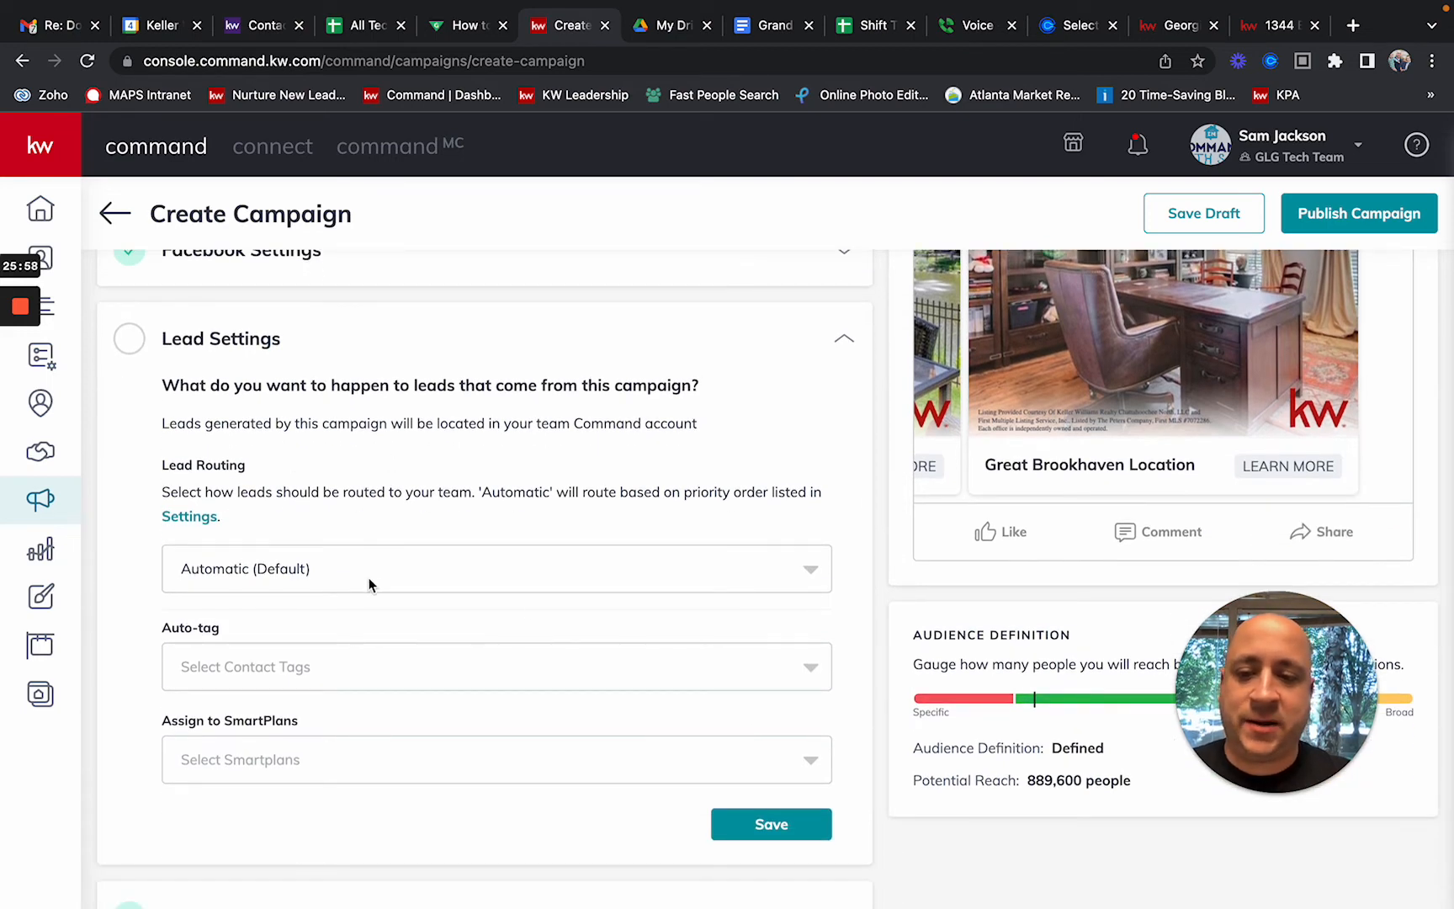
{"action": "left_click", "coordinate": [374, 575]}
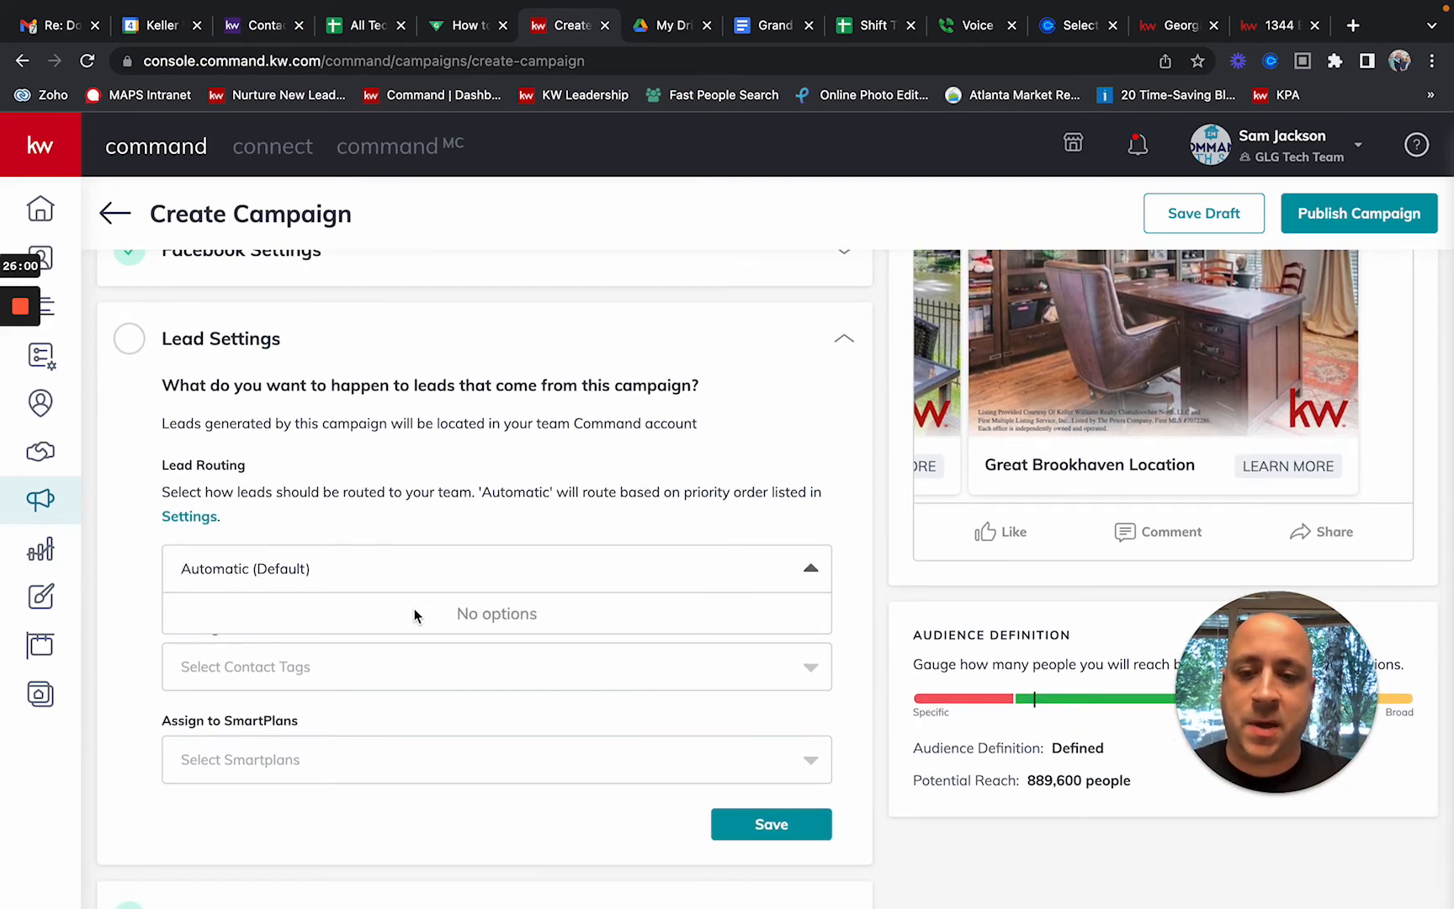
{"action": "left_click", "coordinate": [445, 525]}
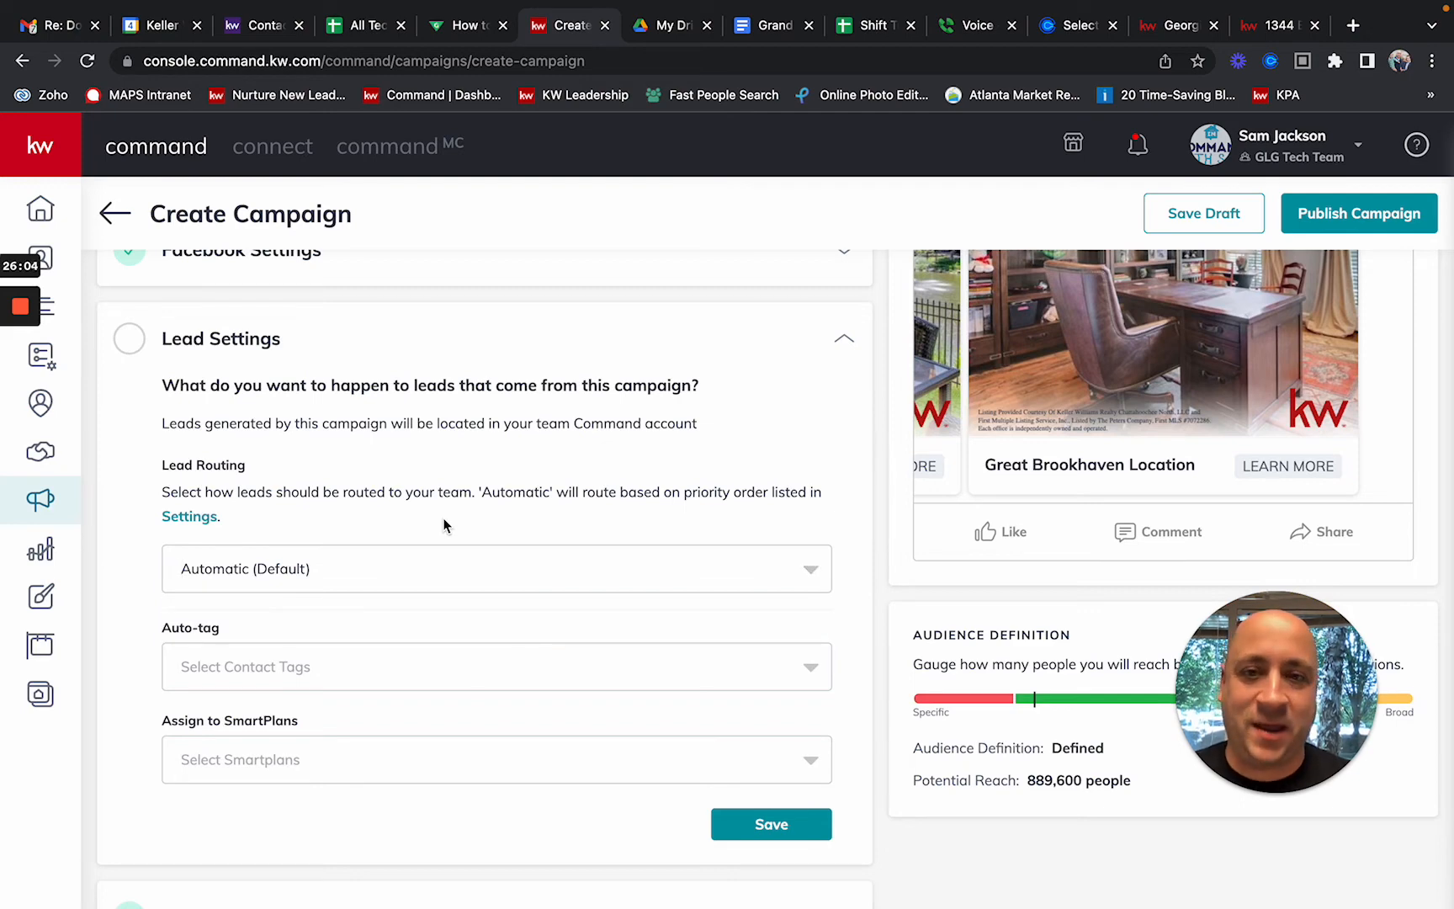
{"action": "scroll", "coordinate": [452, 562], "scroll_direction": "down", "scroll_amount": 1}
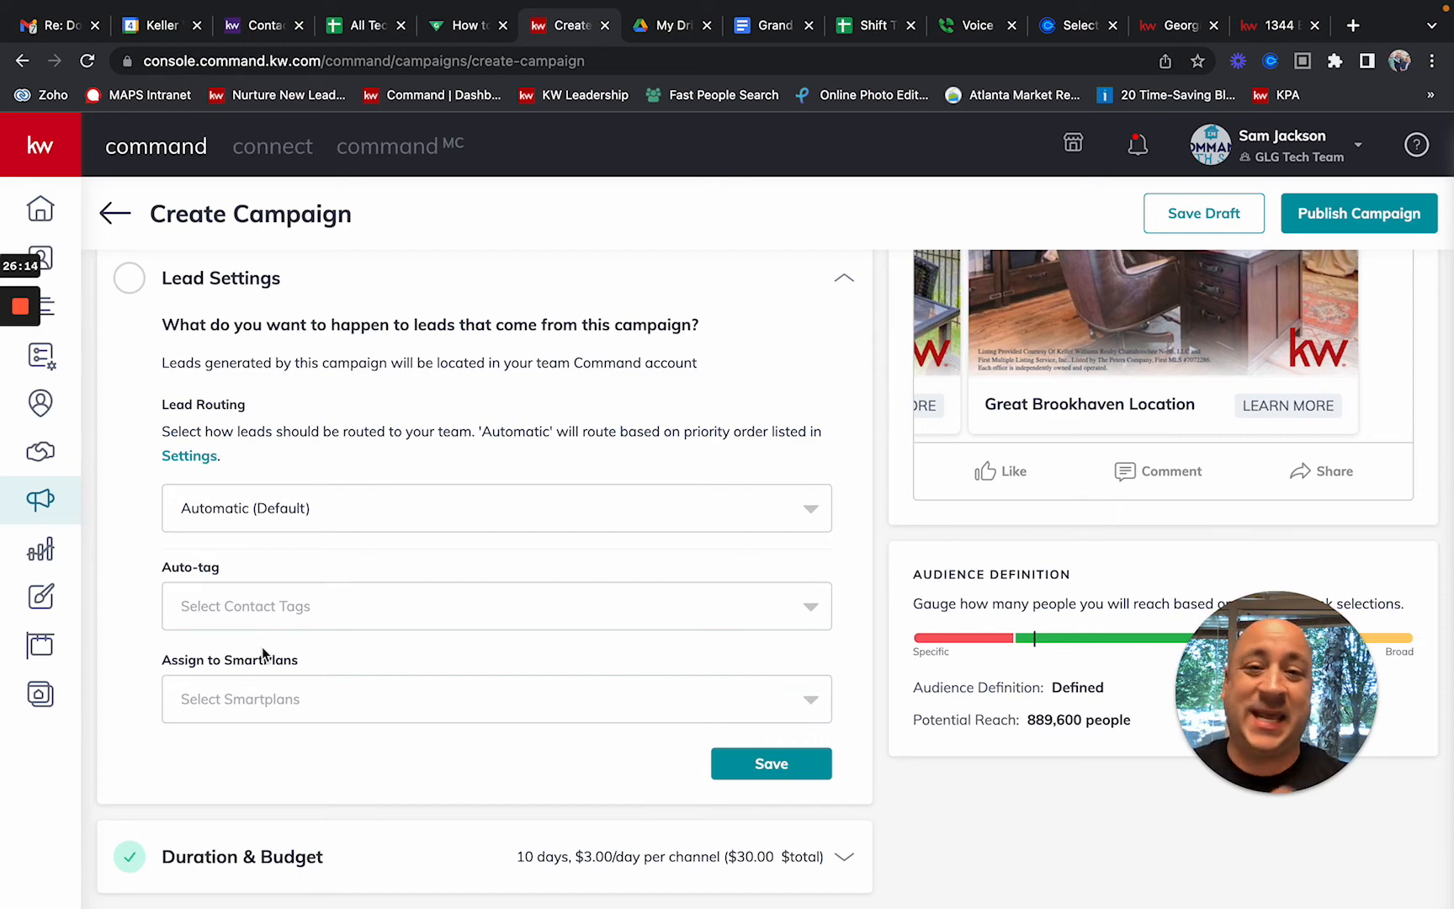
Step: Create a new teal 'Facebook - Brookhaven' tag to auto-tag the campaign's leads
{"action": "left_click", "coordinate": [258, 613]}
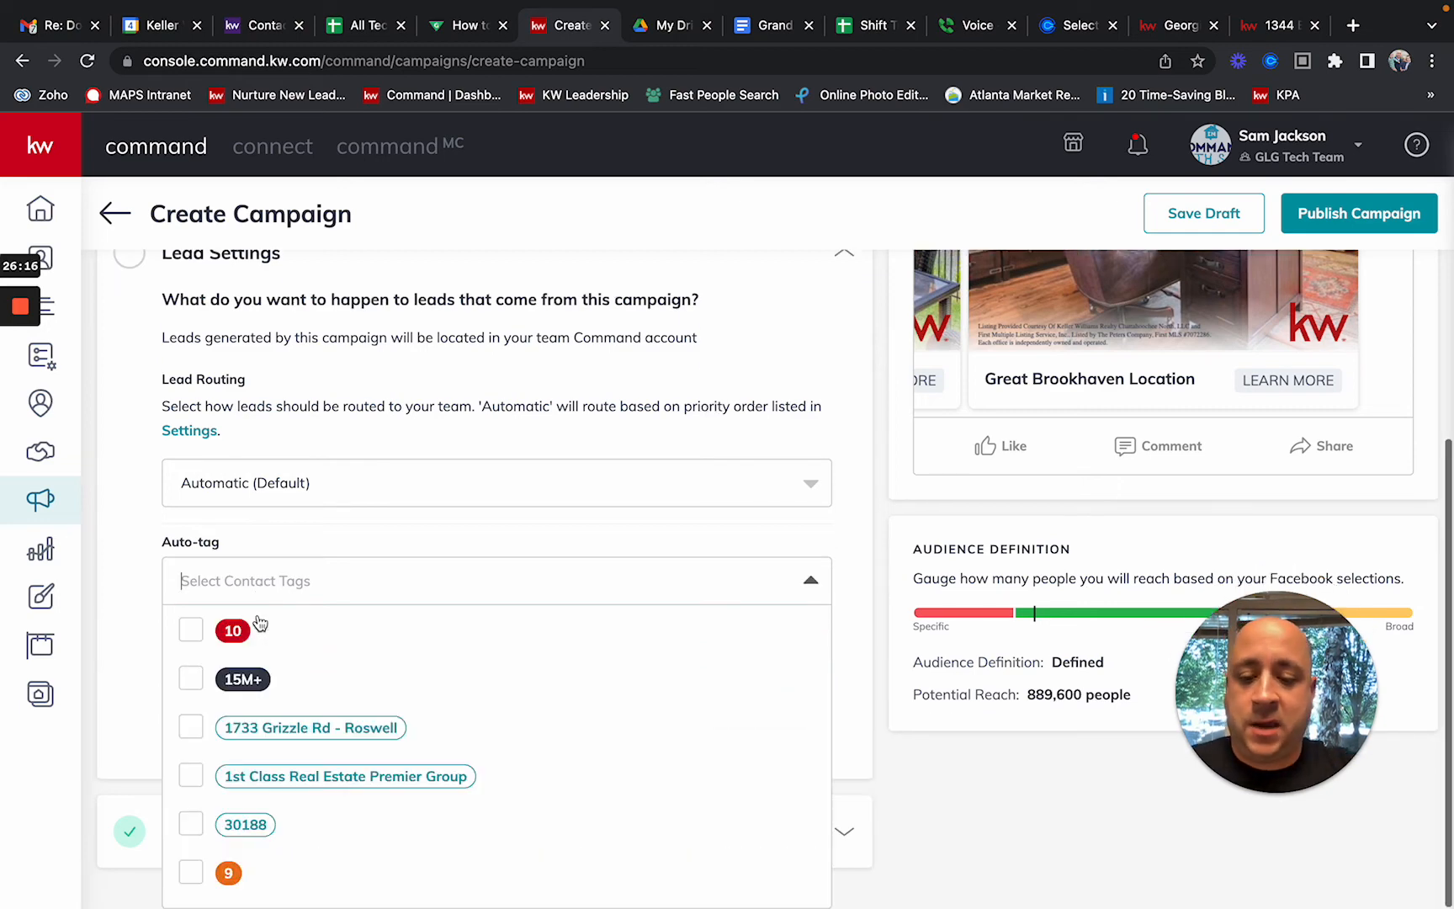
{"action": "type", "text": "Facebook"}
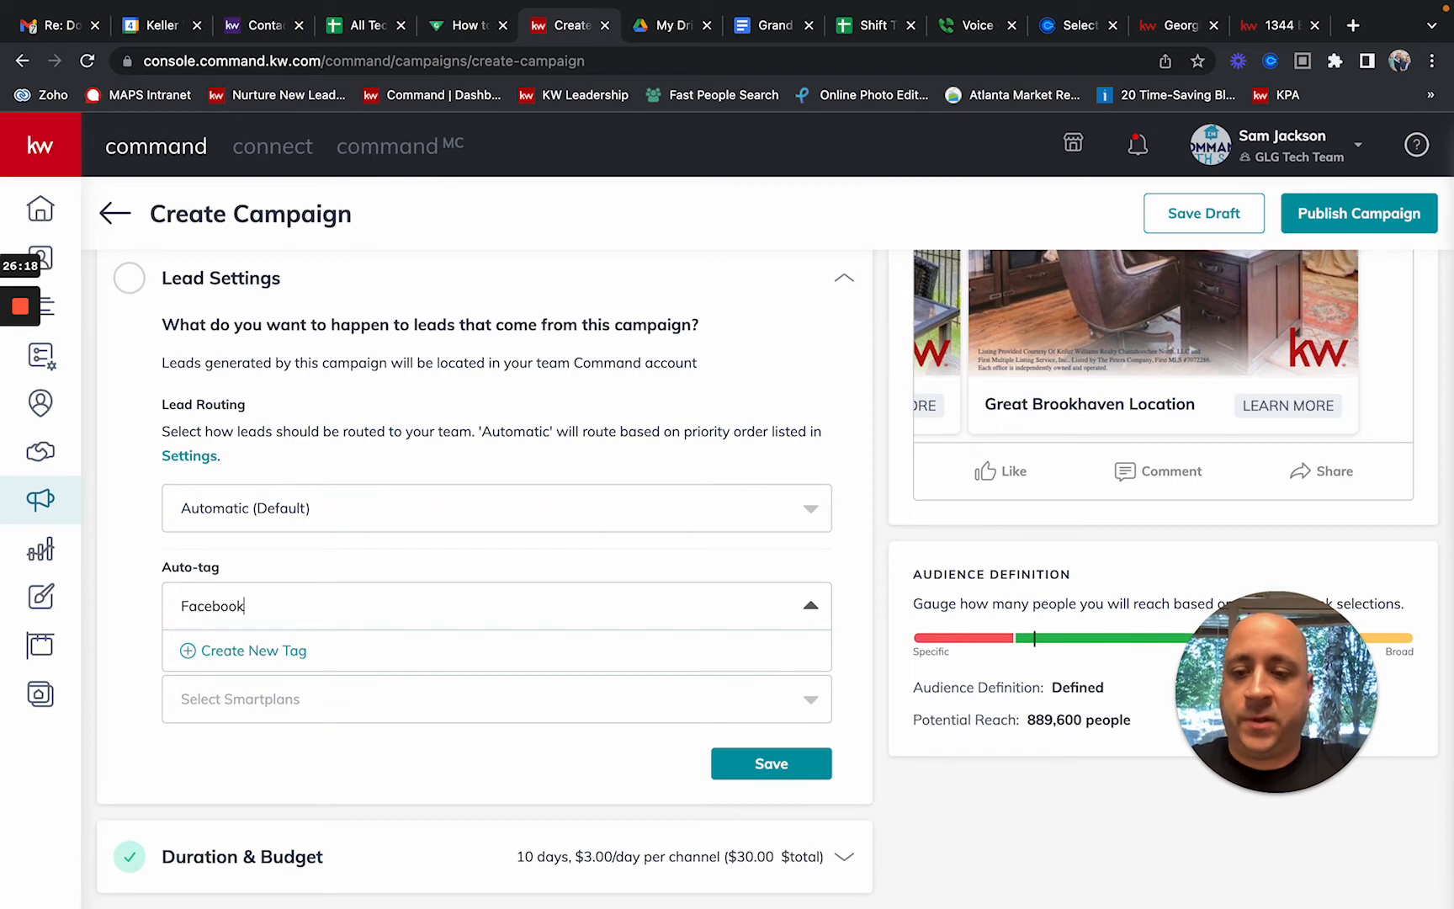
{"action": "type", "text": " - Brook"}
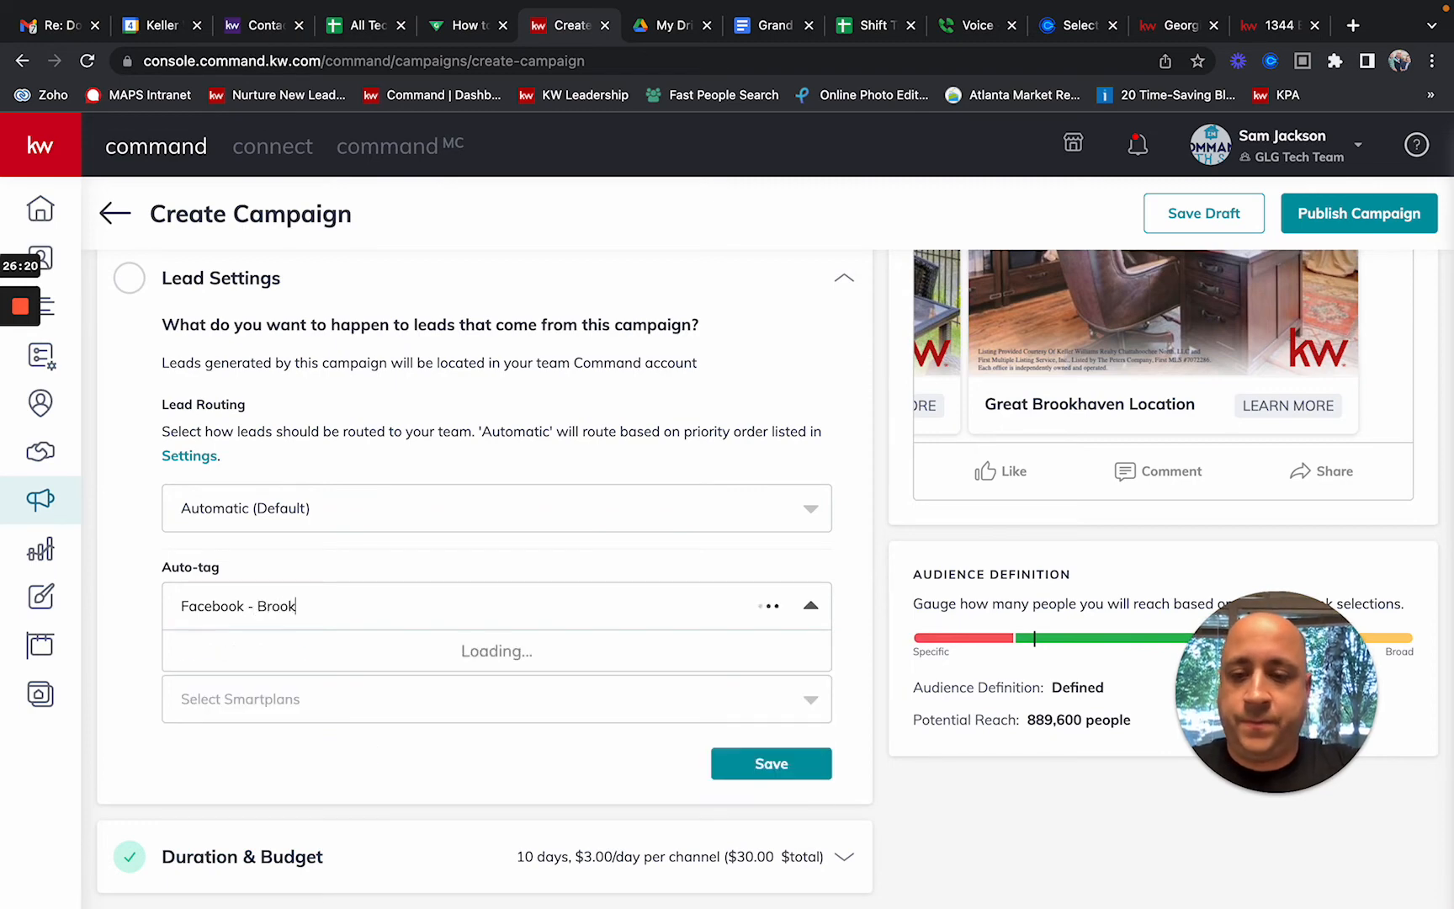
{"action": "type", "text": "haven"}
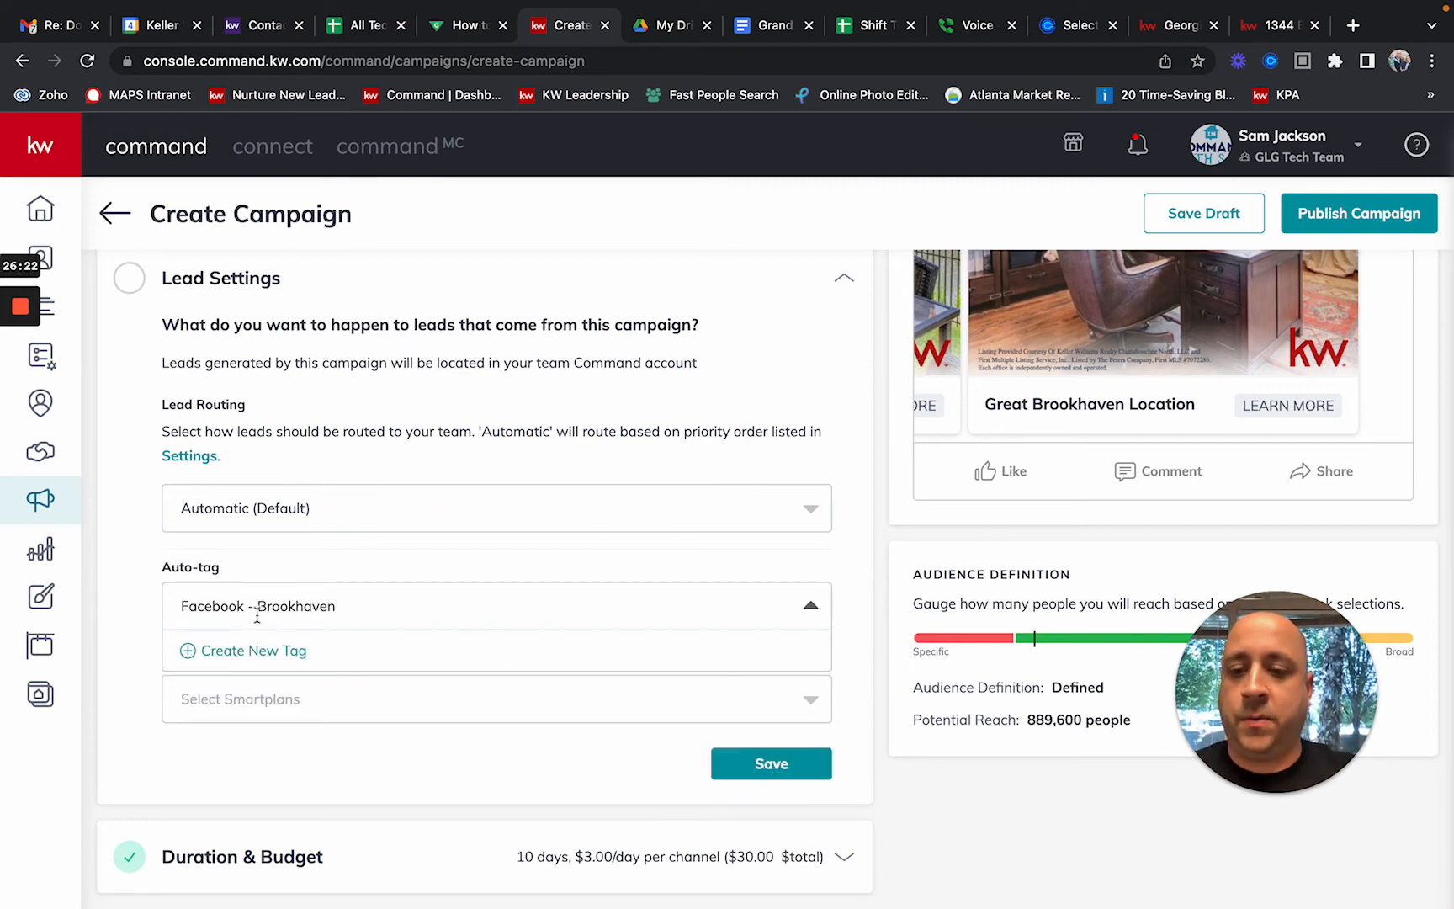
{"action": "left_click", "coordinate": [216, 653]}
{"action": "left_click", "coordinate": [478, 703]}
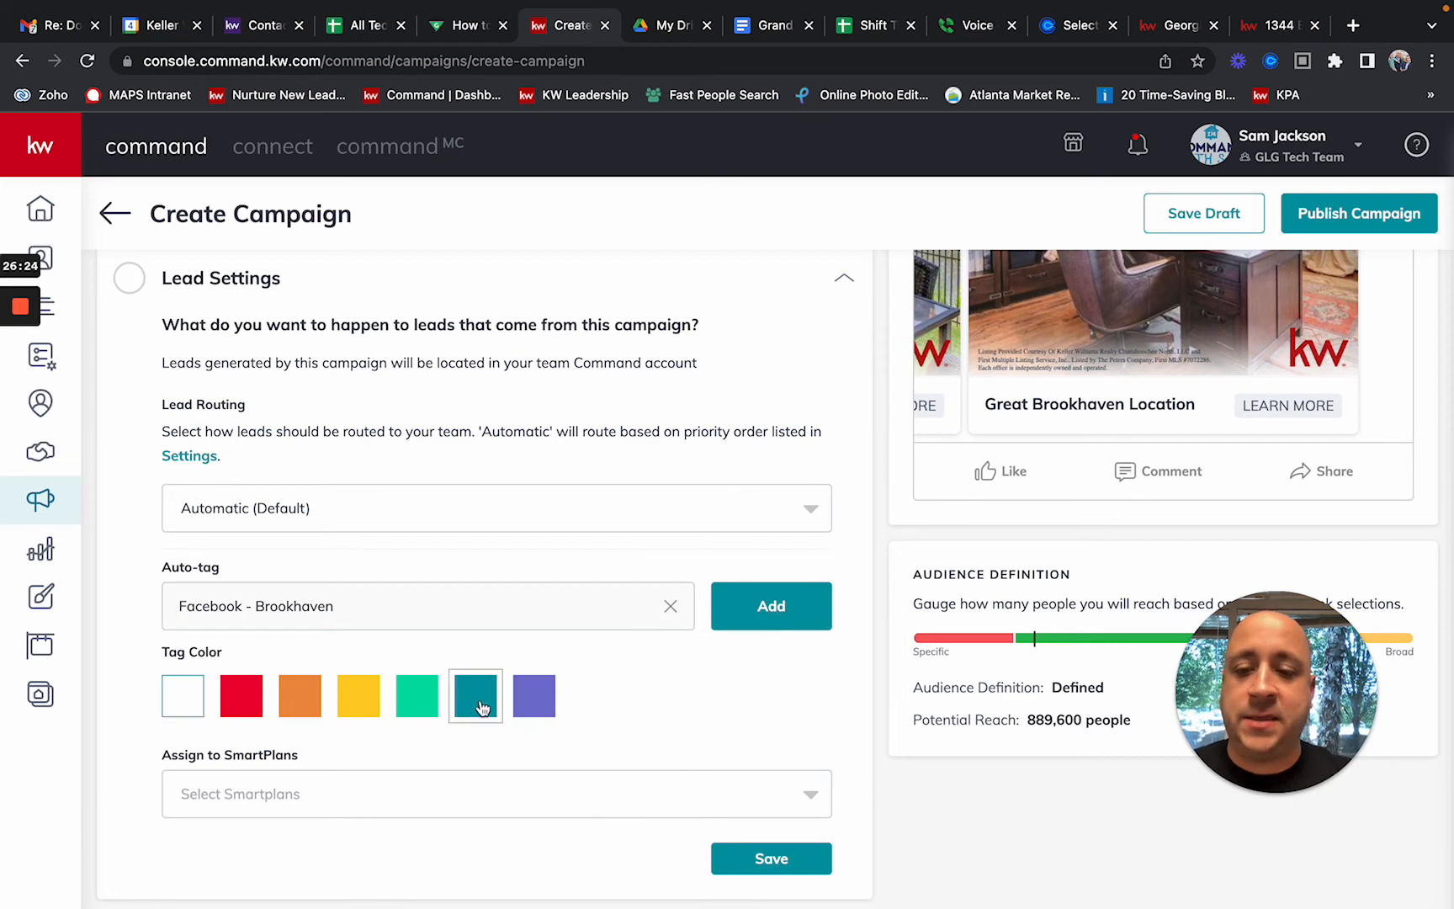
{"action": "left_click", "coordinate": [779, 619]}
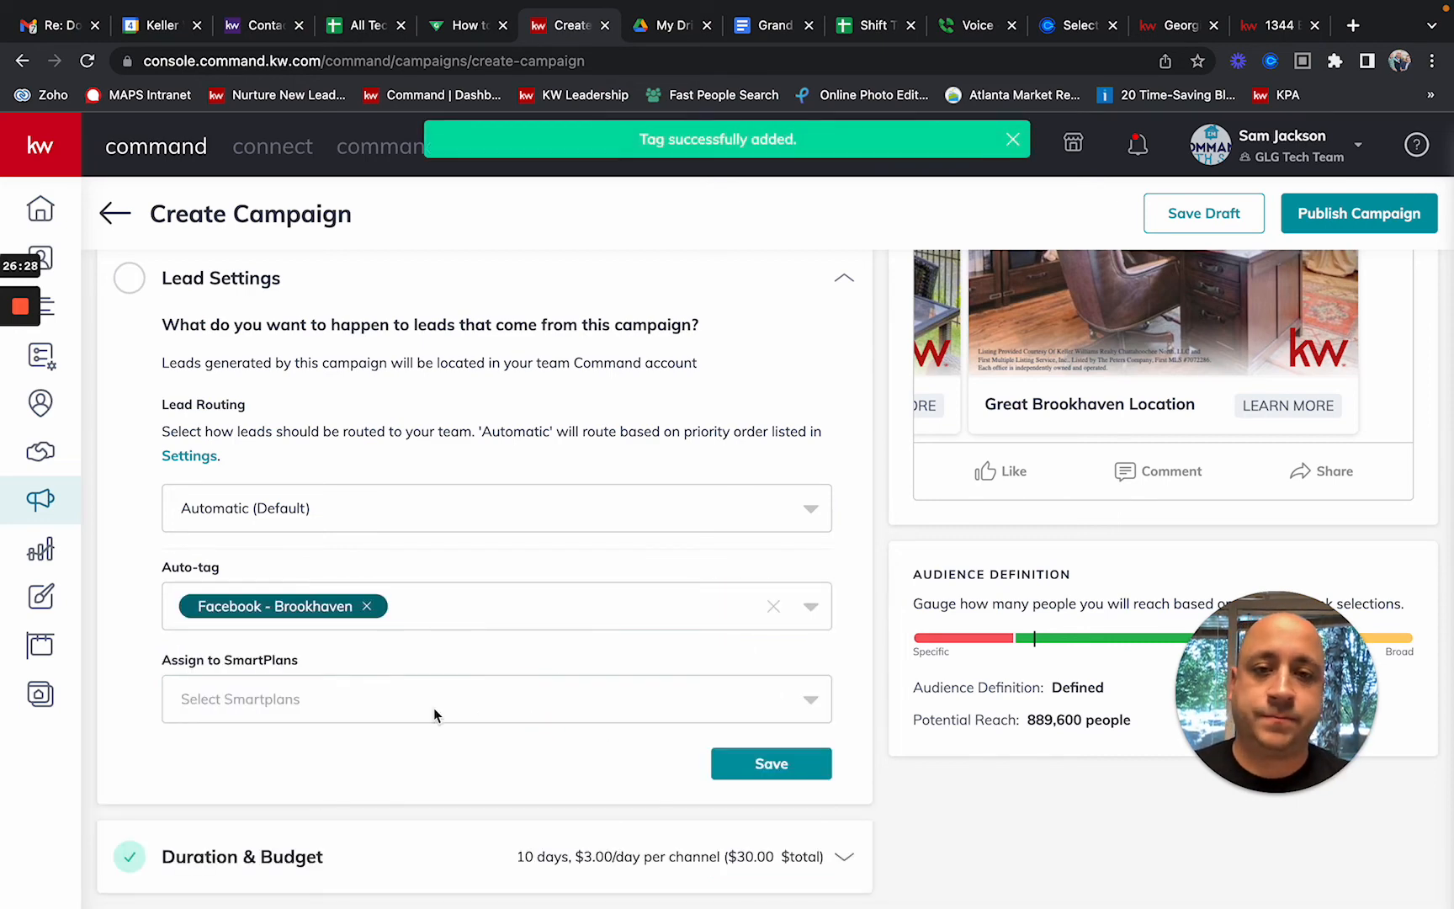
Step: Add the existing 'Facebook' tag to the campaign's auto-tags
{"action": "left_click", "coordinate": [454, 617]}
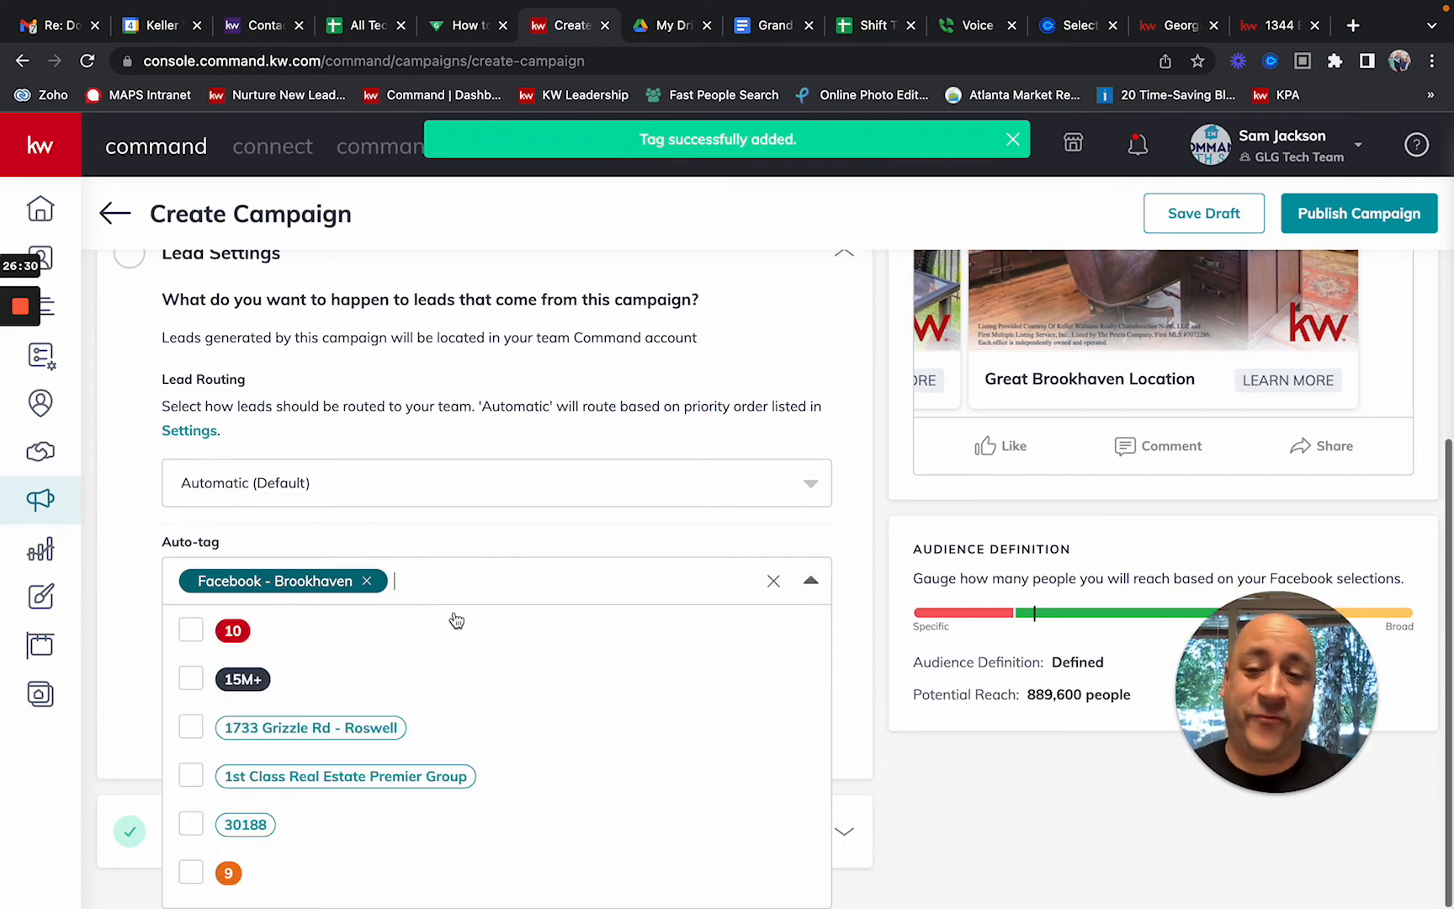
{"action": "type", "text": "facebook"}
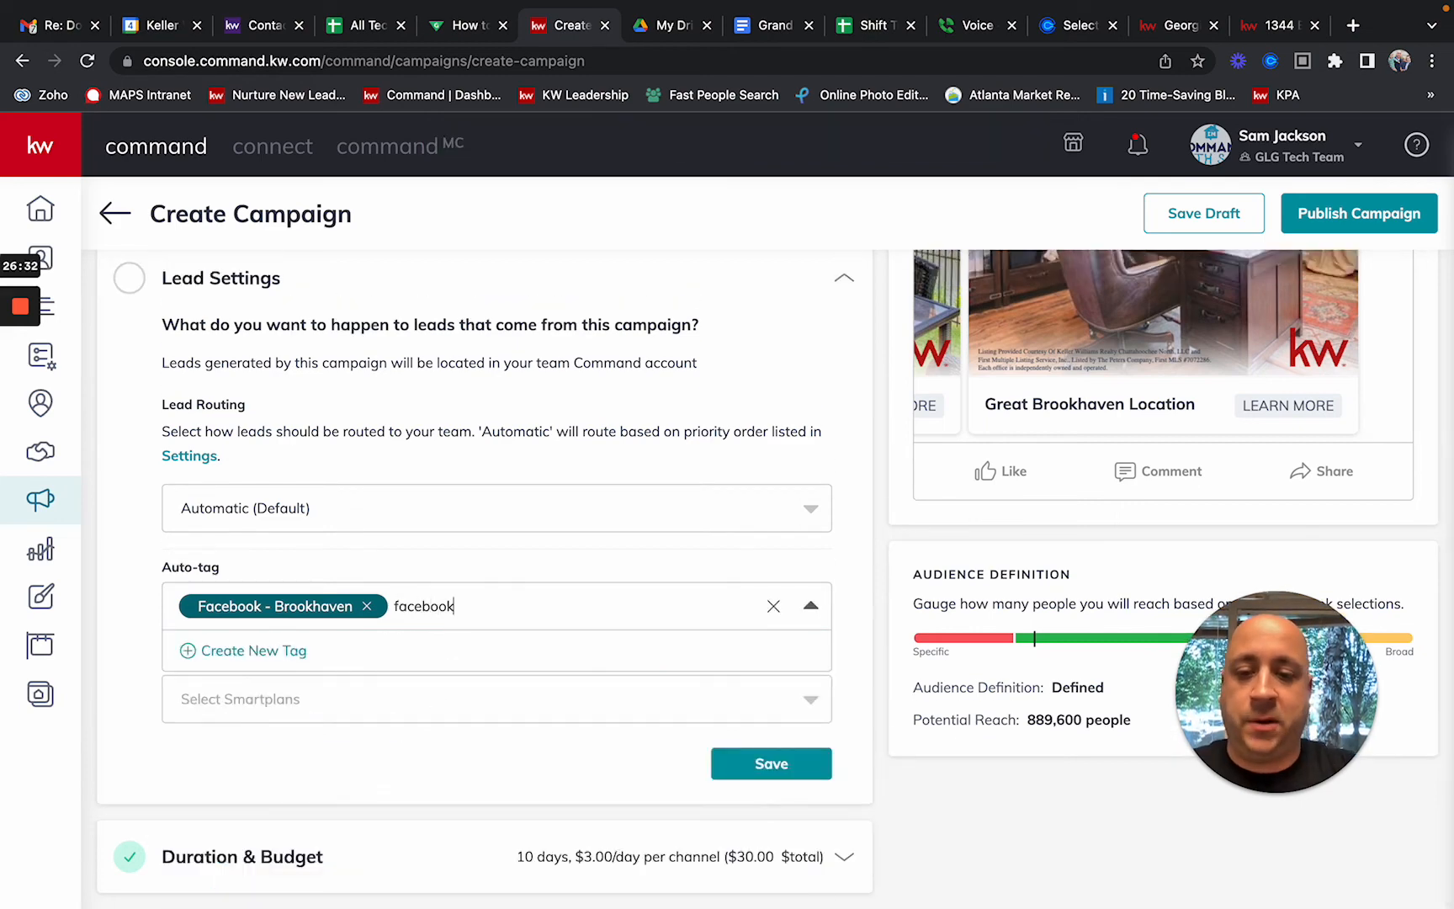
{"action": "left_click", "coordinate": [191, 656]}
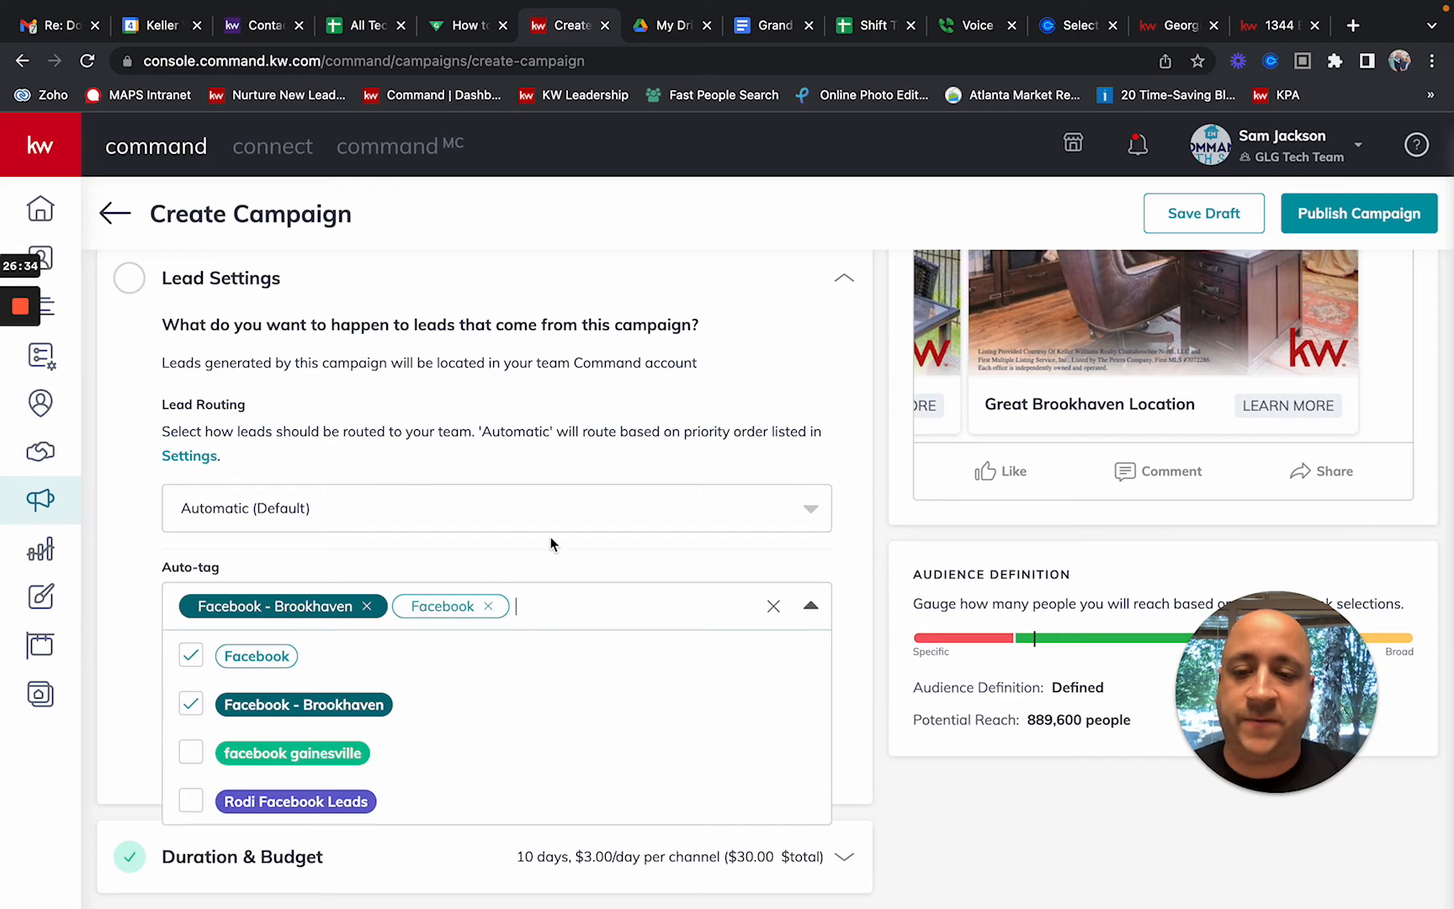
{"action": "left_click", "coordinate": [538, 566]}
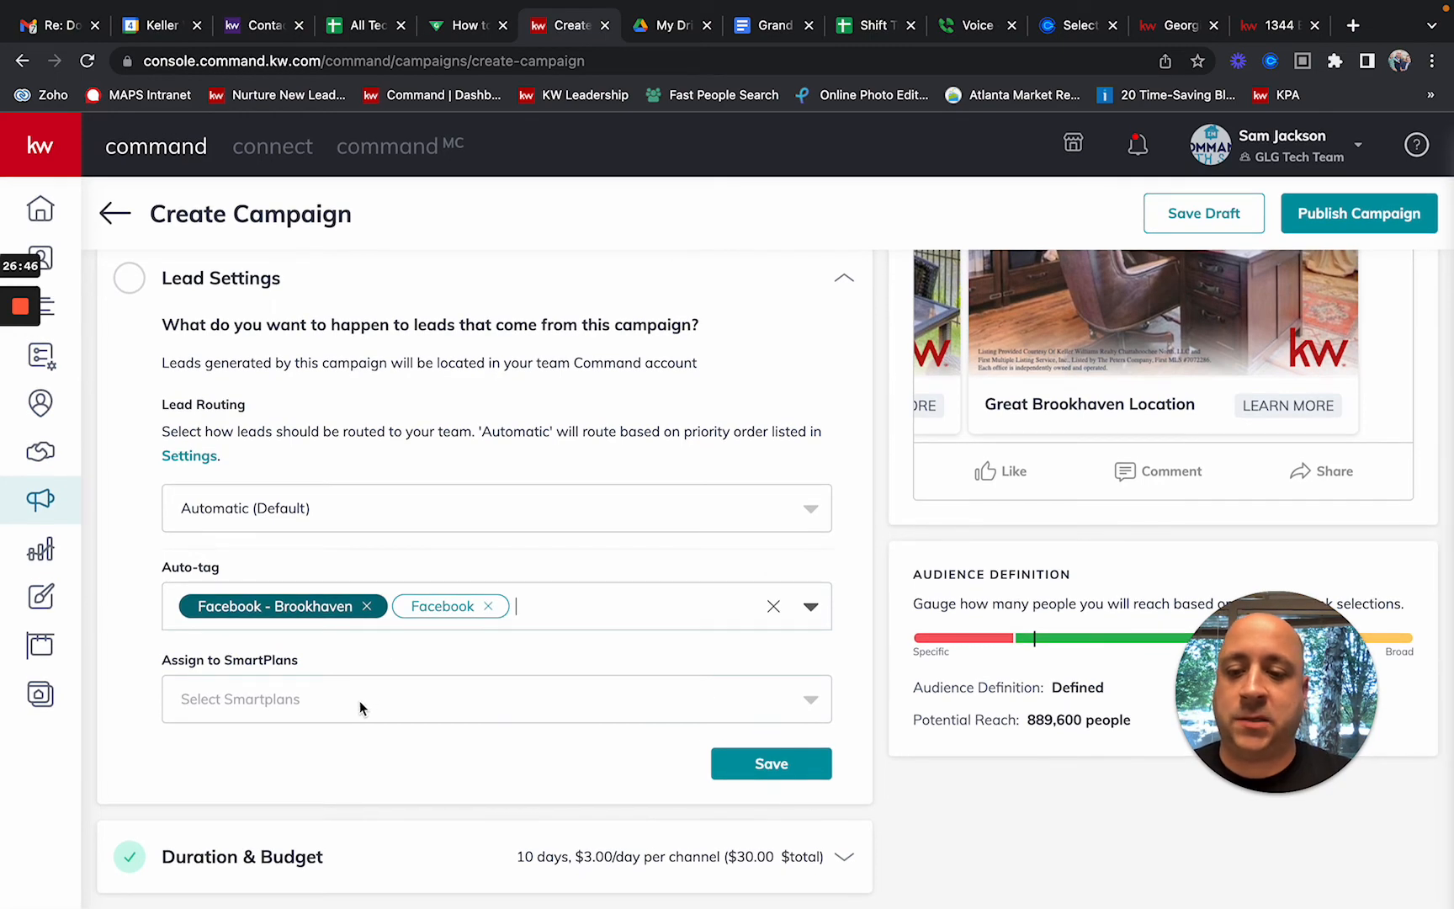
Step: Assign leads to the Facebook Ad Follow Up SmartPlan and re-add the Facebook - Brookhaven auto-tag
{"action": "left_click", "coordinate": [360, 700]}
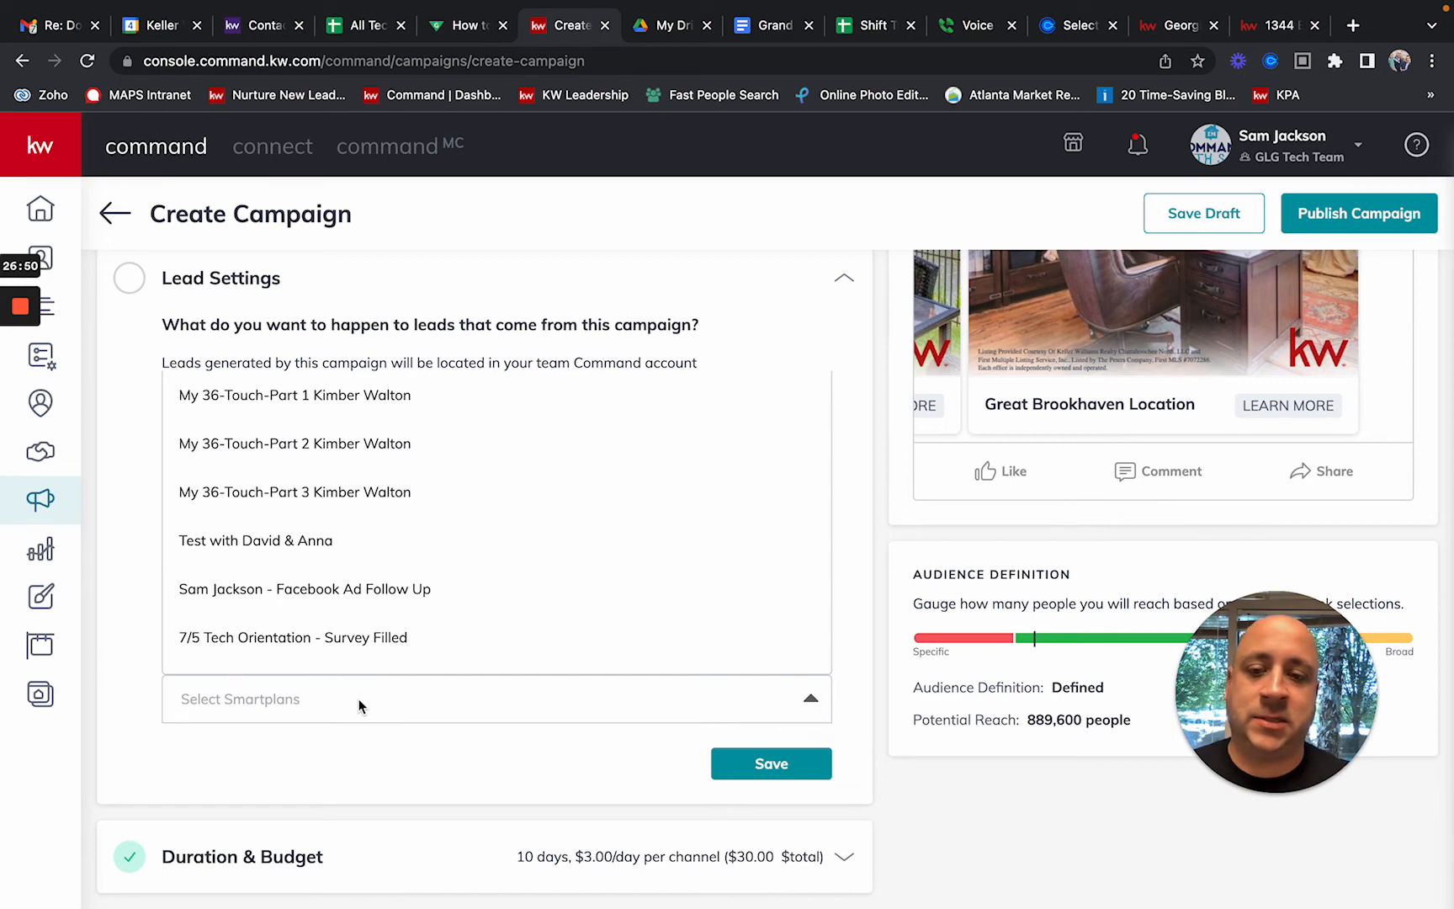
{"action": "left_click", "coordinate": [375, 606]}
{"action": "left_click", "coordinate": [348, 615]}
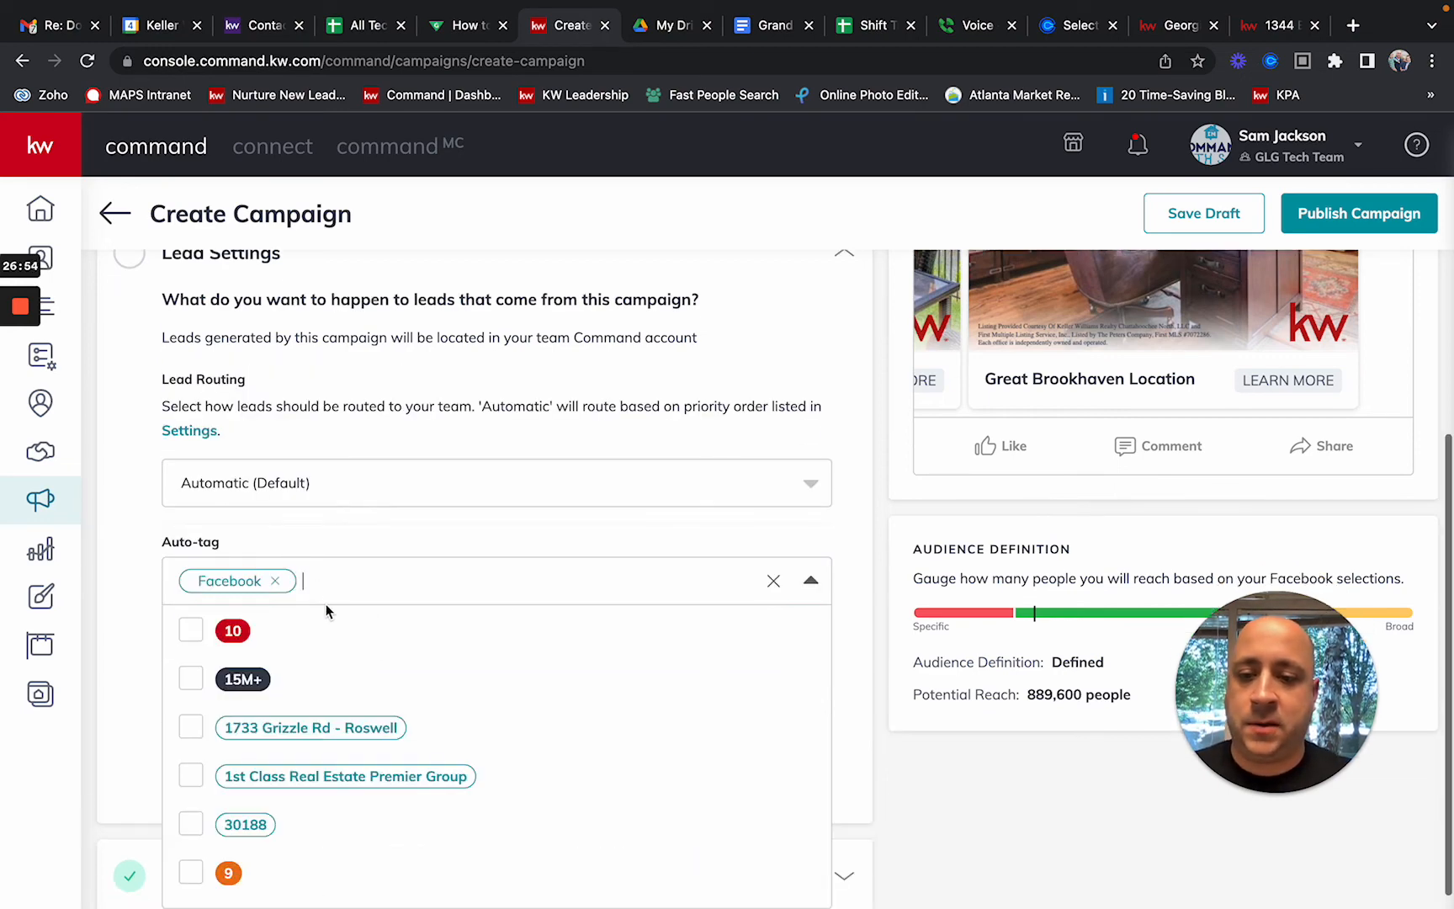
{"action": "type", "text": "faceb"}
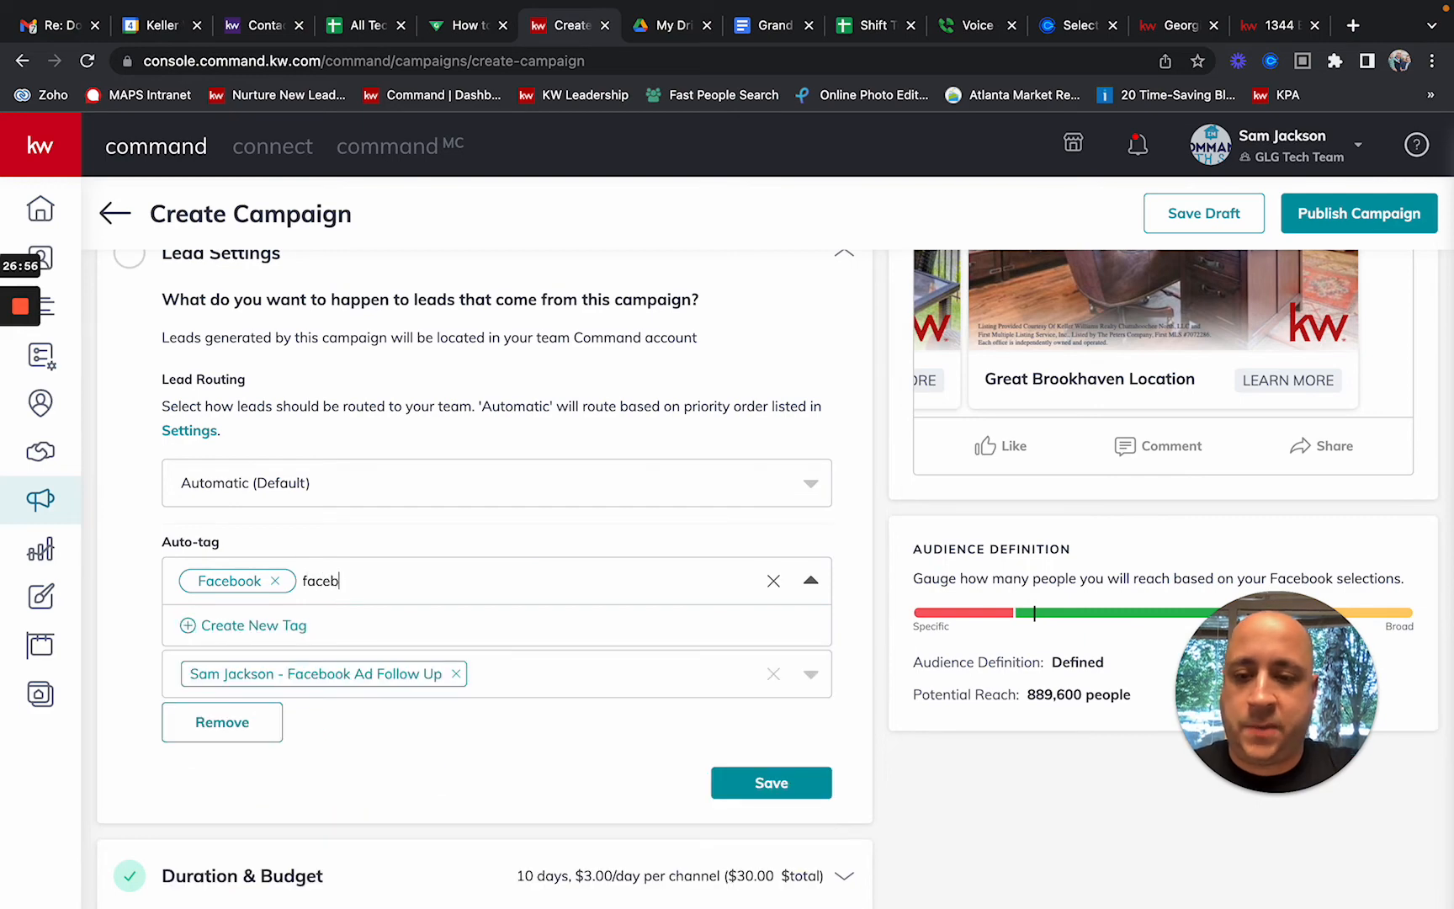
{"action": "type", "text": "ook"}
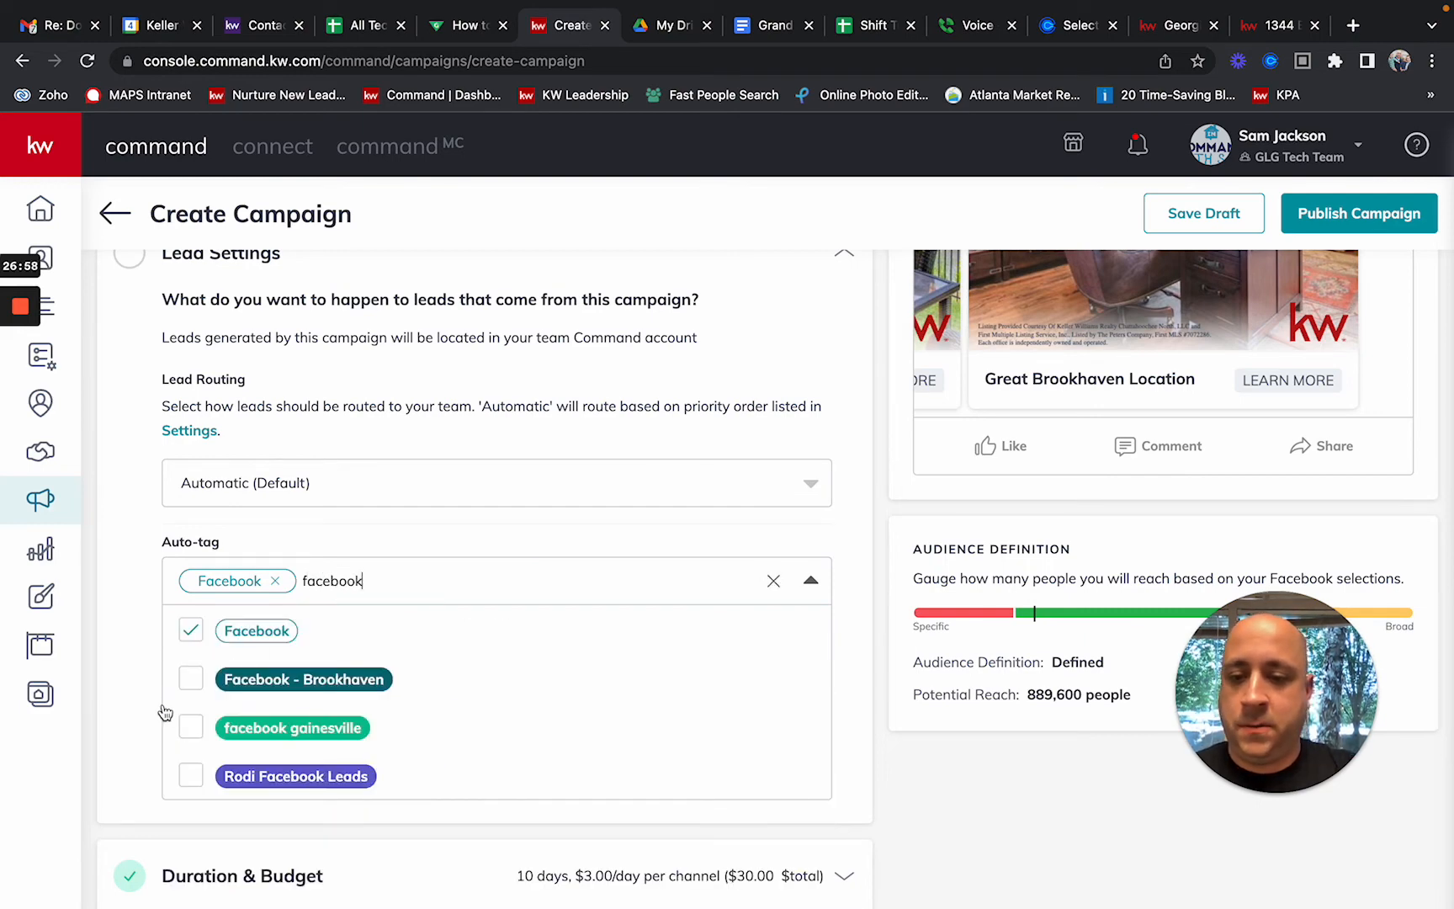
{"action": "left_click", "coordinate": [185, 680]}
{"action": "left_click", "coordinate": [141, 663]}
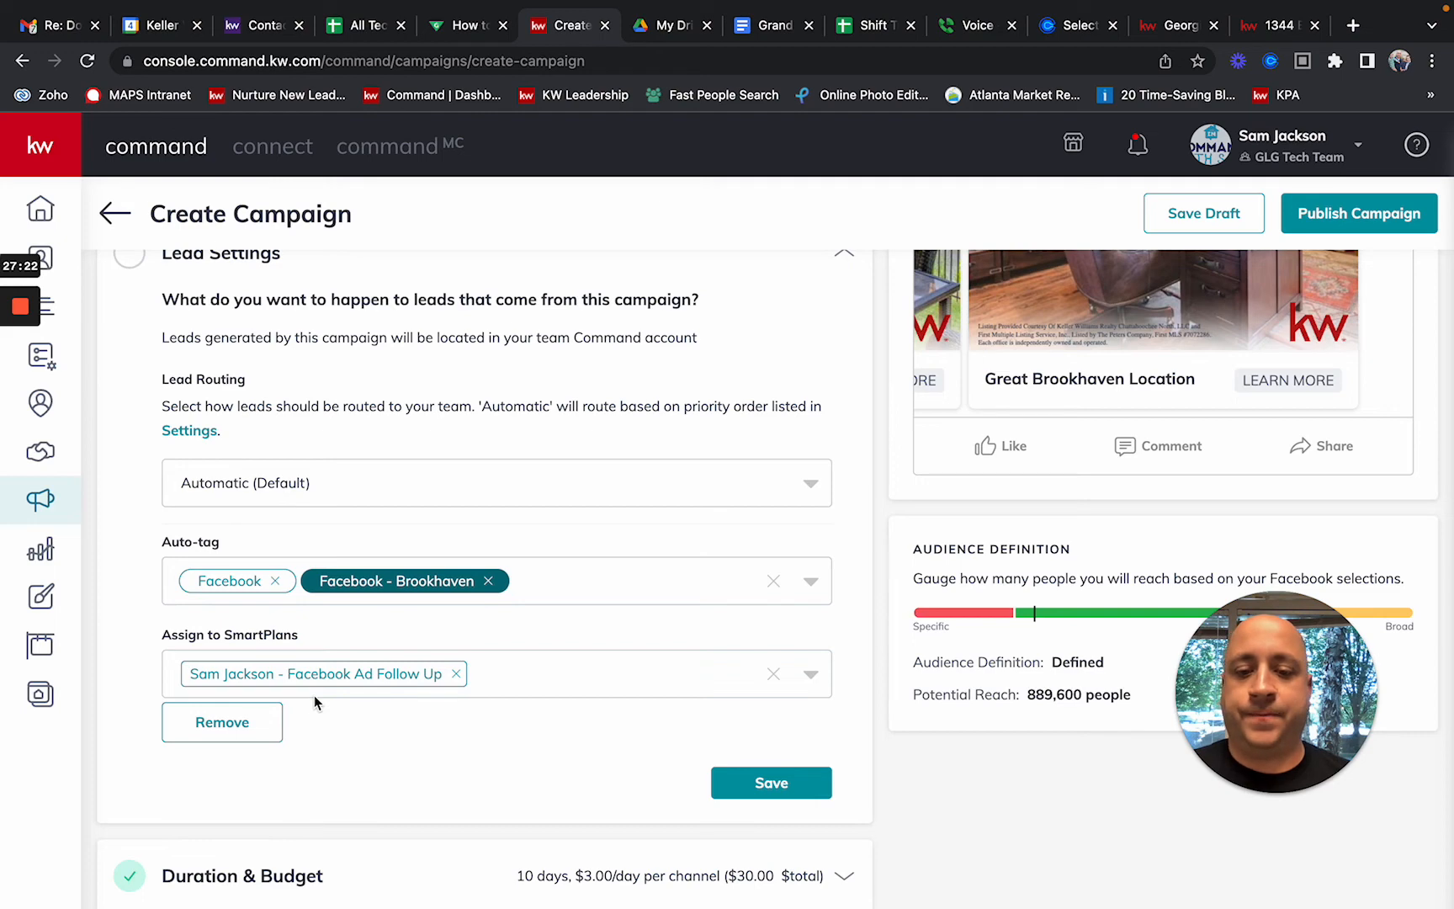
Step: Save the lead settings and expand Duration & Budget, showing Aug 5–15, 2022 with a $30 budget
{"action": "left_click", "coordinate": [778, 787]}
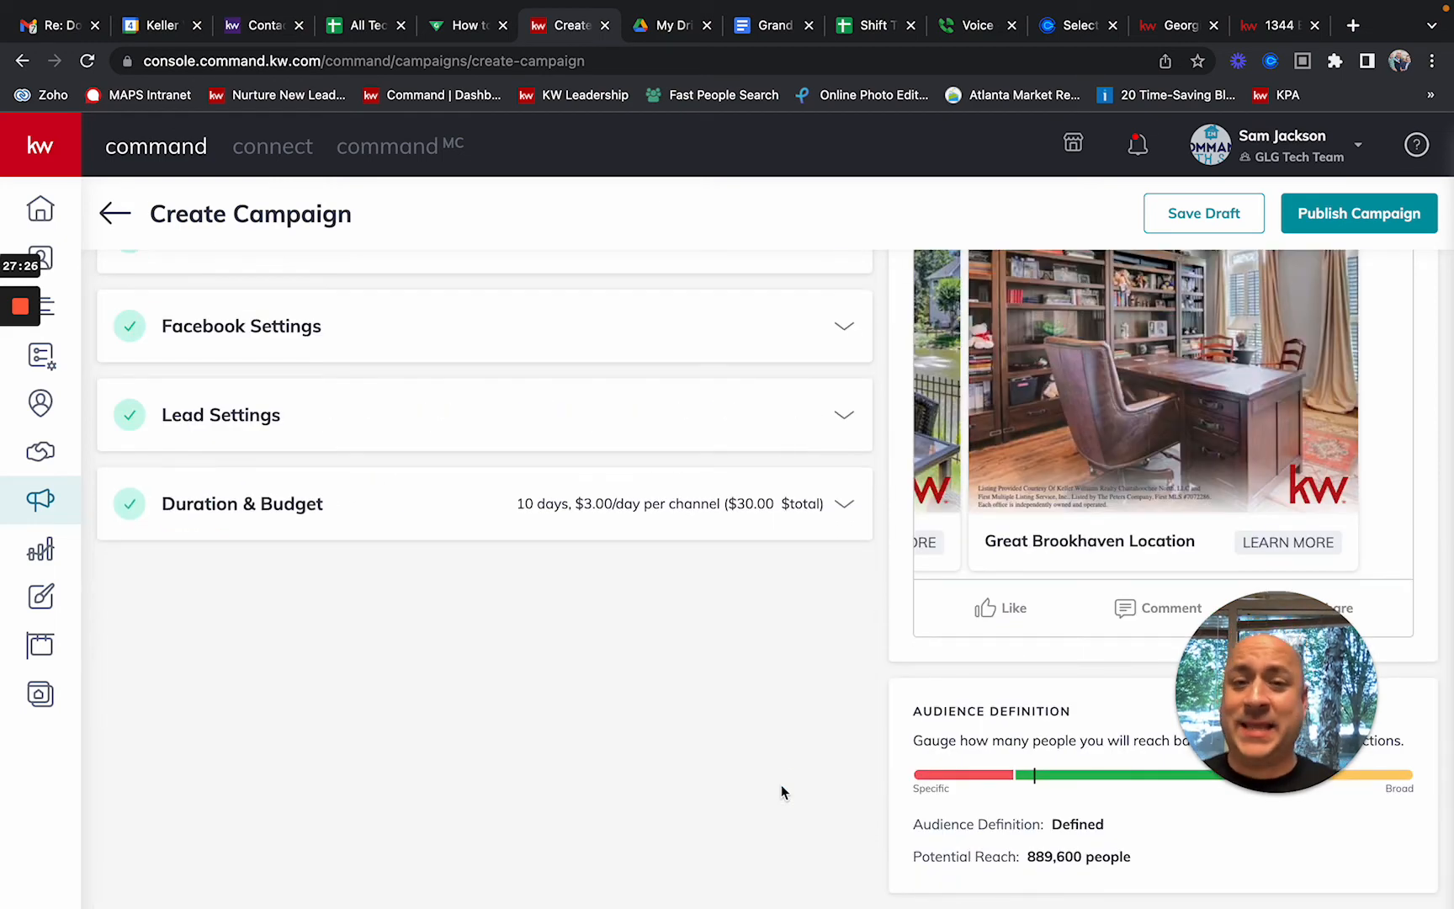
{"action": "left_click", "coordinate": [677, 511]}
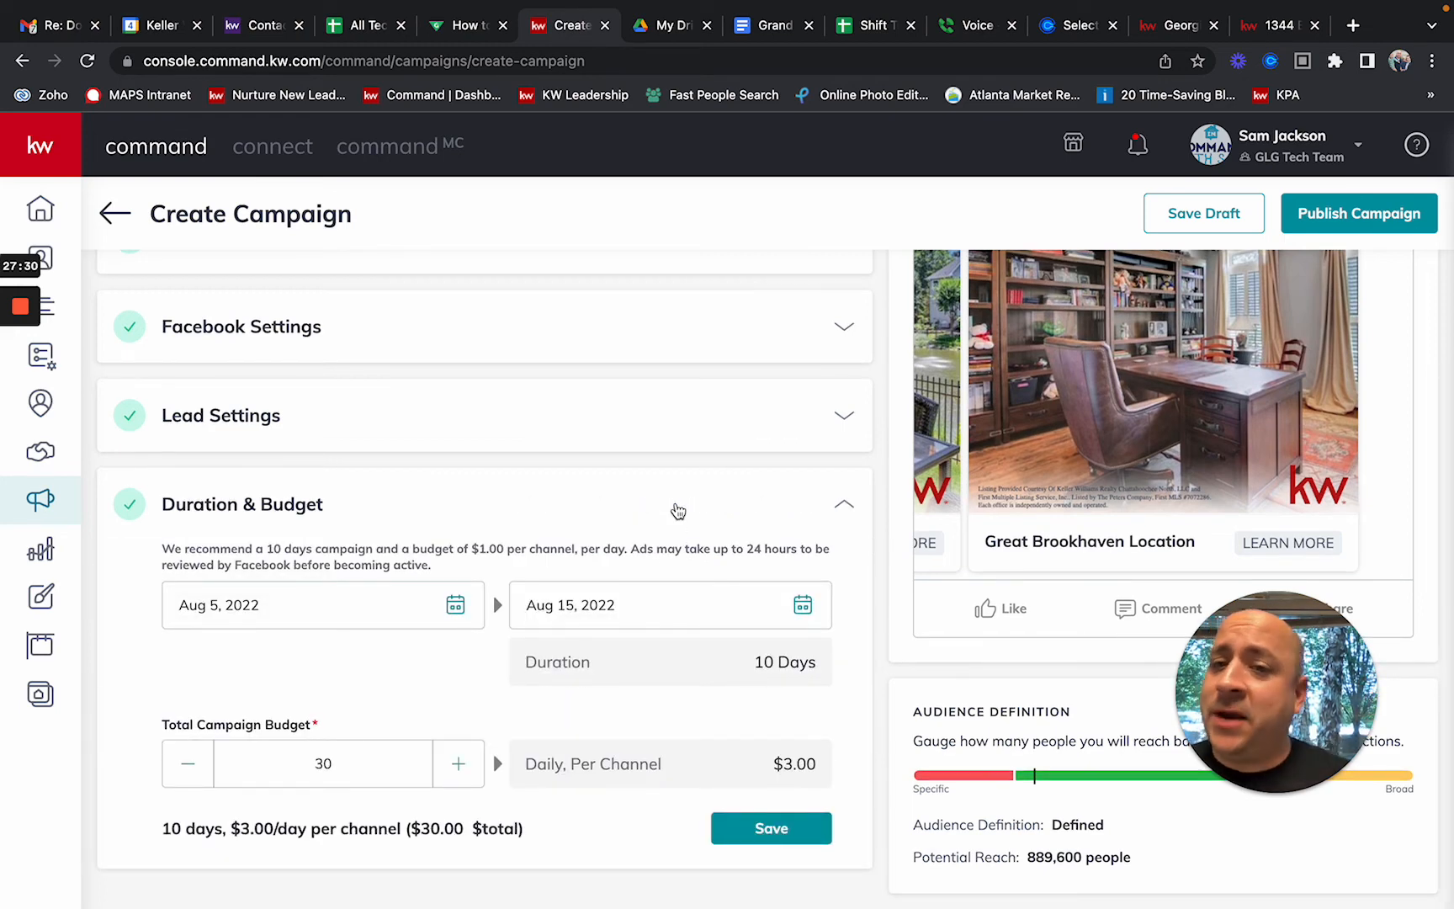
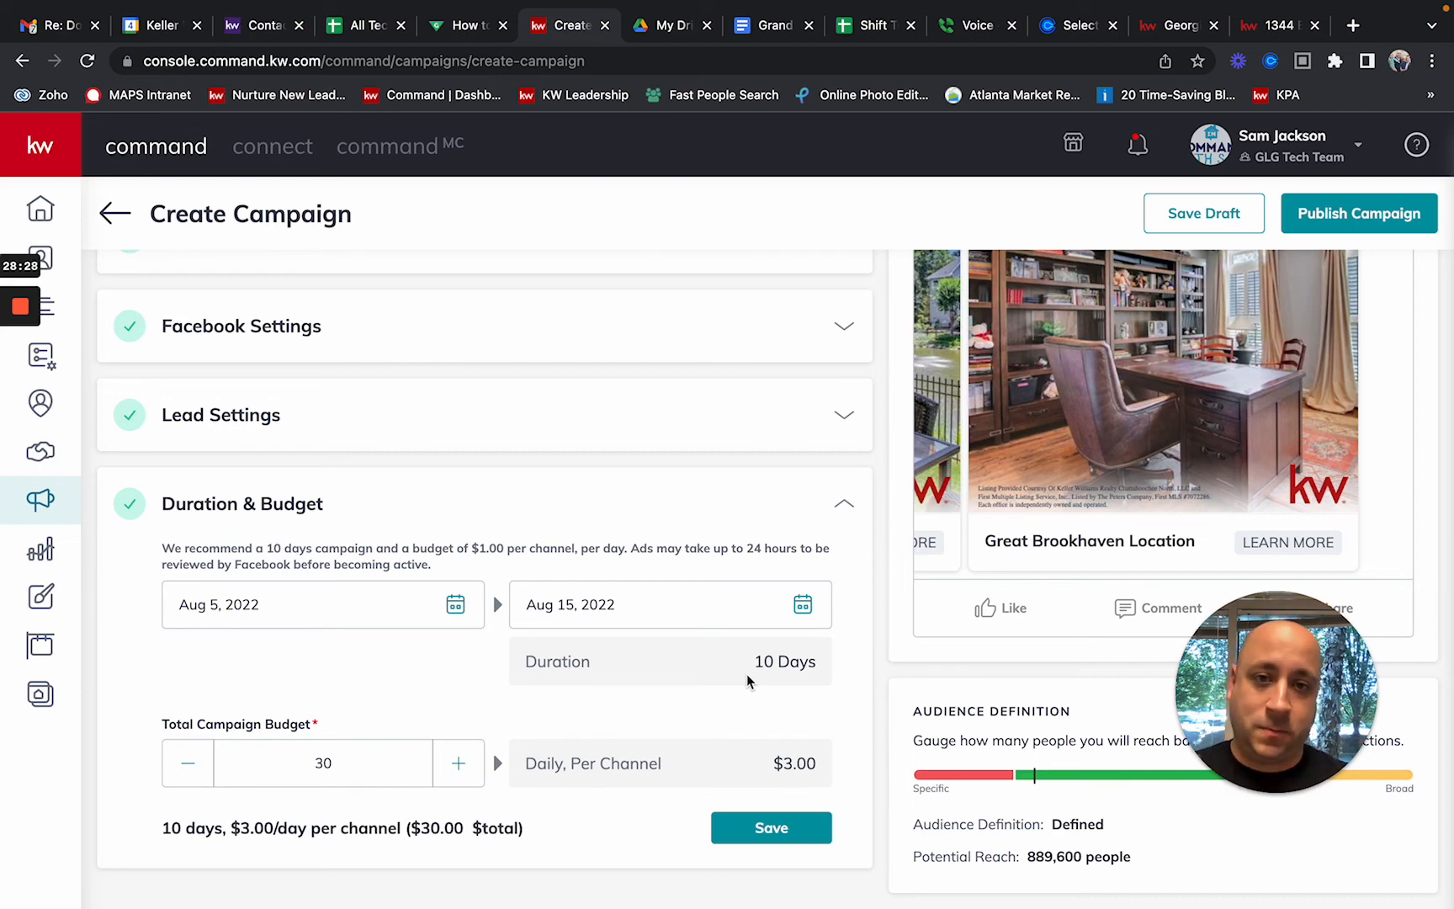
Step: Set the campaign end date to Aug 12, 2022 and the total budget to $35 ($5.00/day, 7 days)
{"action": "left_click", "coordinate": [740, 615]}
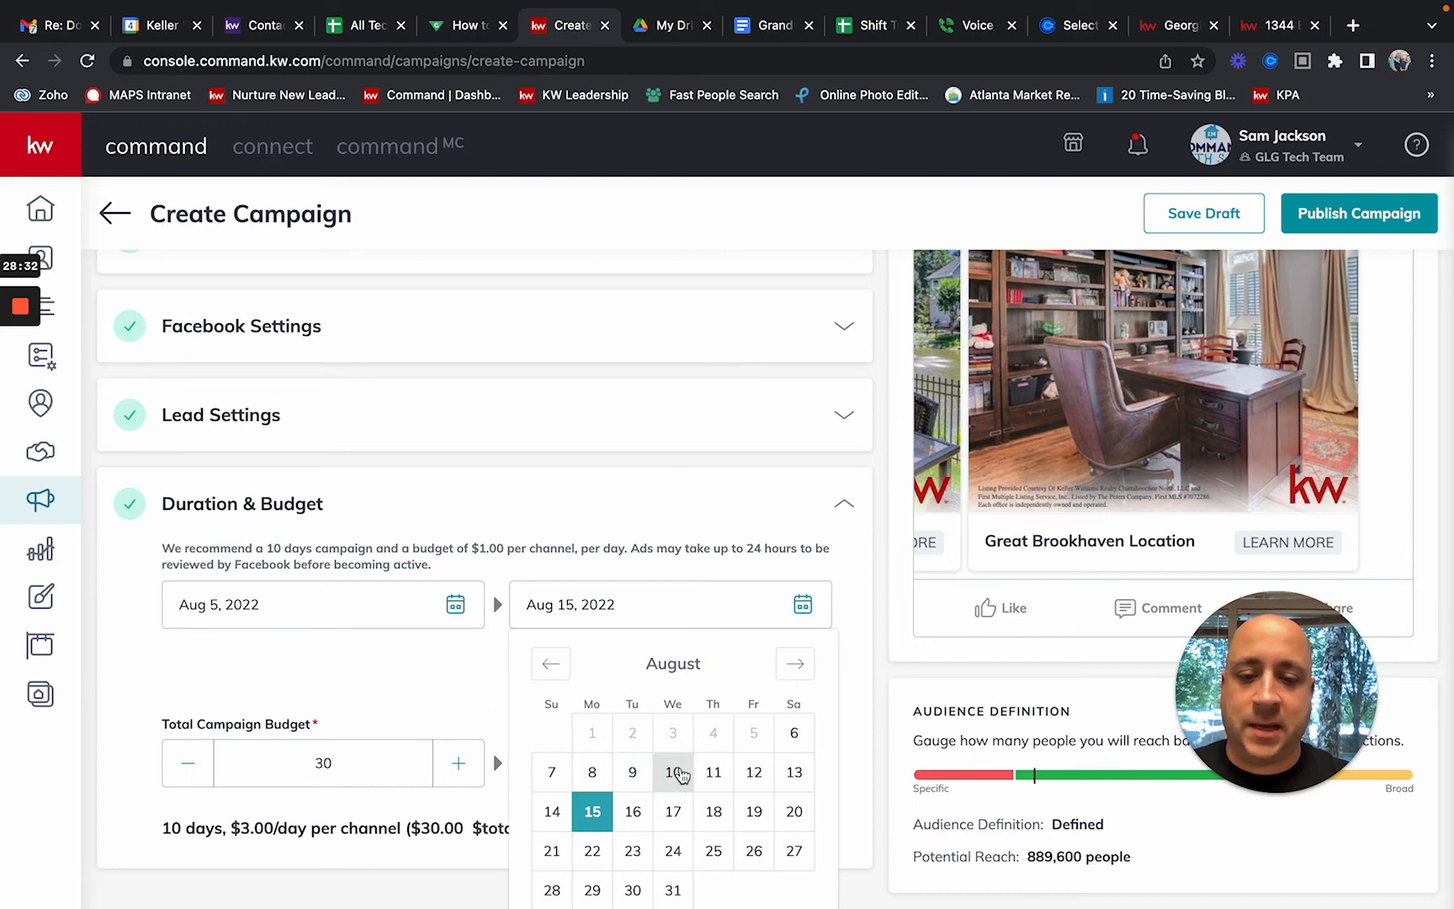
{"action": "left_click", "coordinate": [753, 772]}
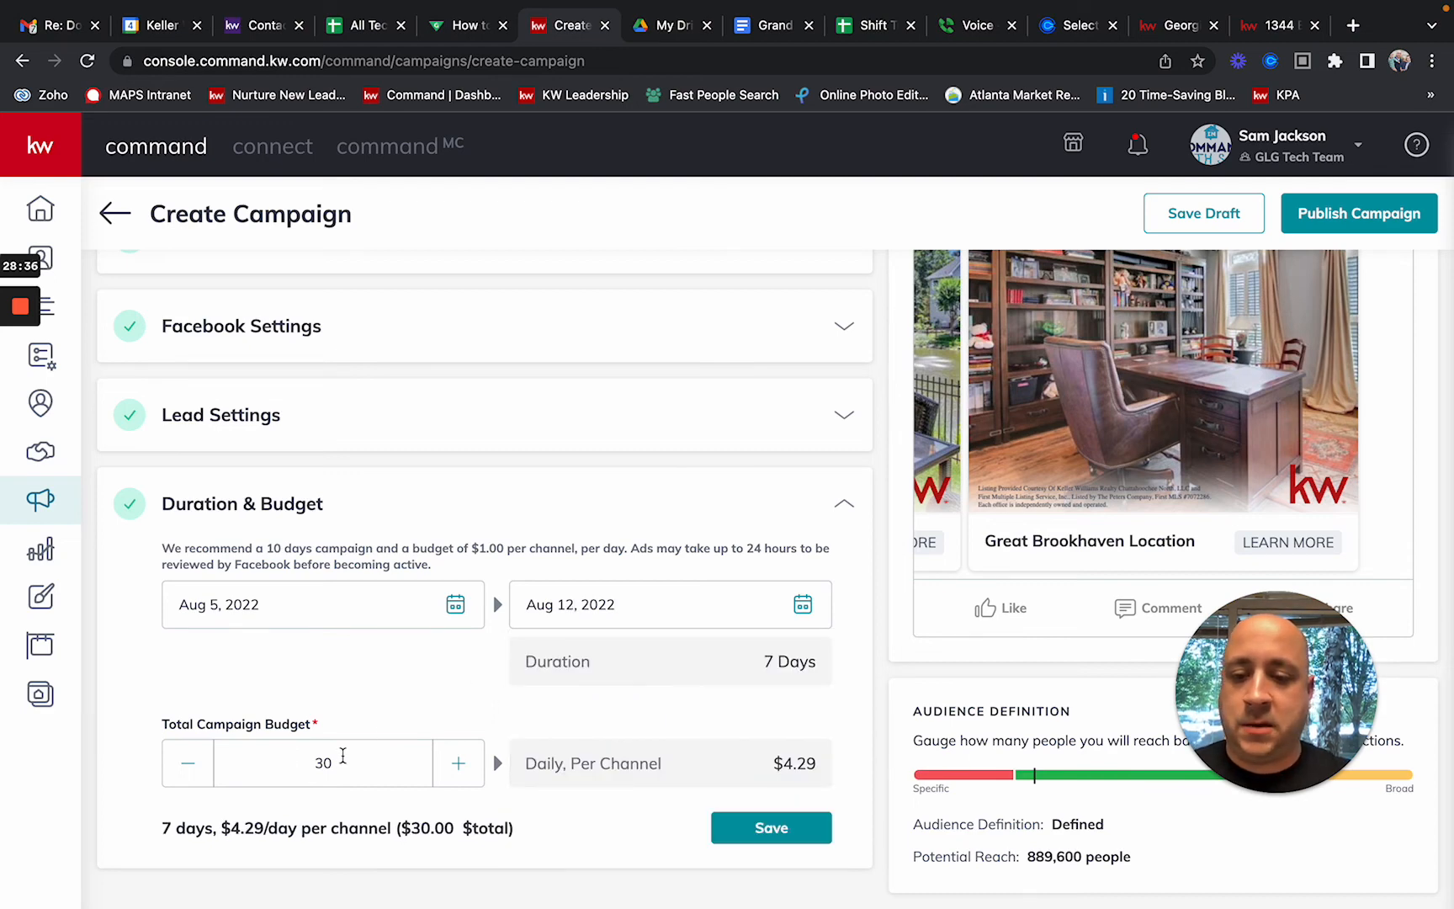
{"action": "left_click", "coordinate": [455, 764]}
{"action": "left_click", "coordinate": [455, 764]}
{"action": "left_click", "coordinate": [455, 763]}
{"action": "left_click", "coordinate": [456, 763]}
{"action": "left_click", "coordinate": [456, 764]}
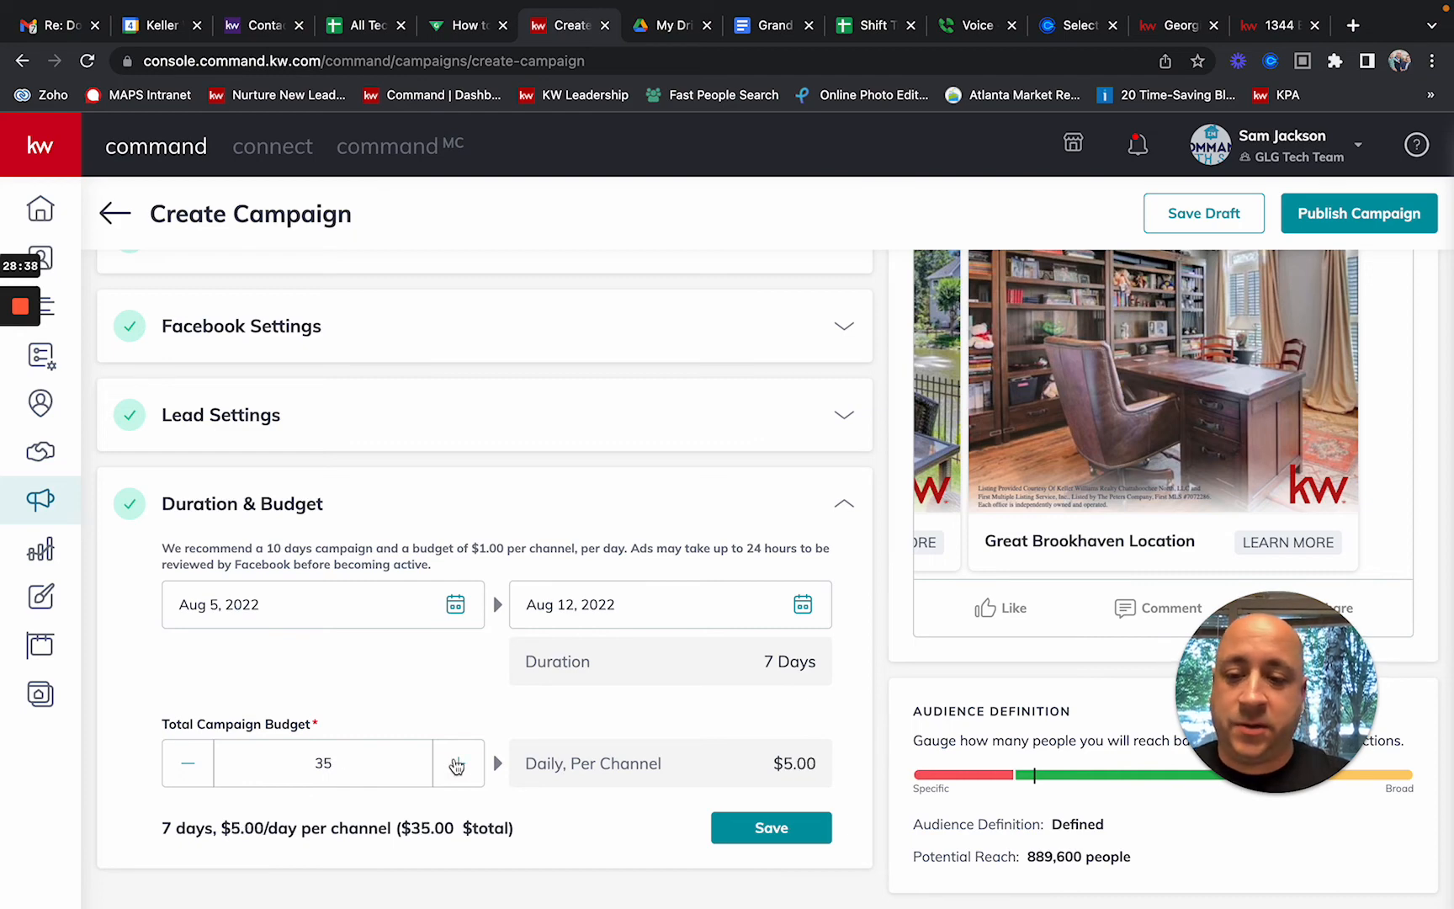
{"action": "left_click", "coordinate": [455, 763]}
{"action": "left_click", "coordinate": [189, 774]}
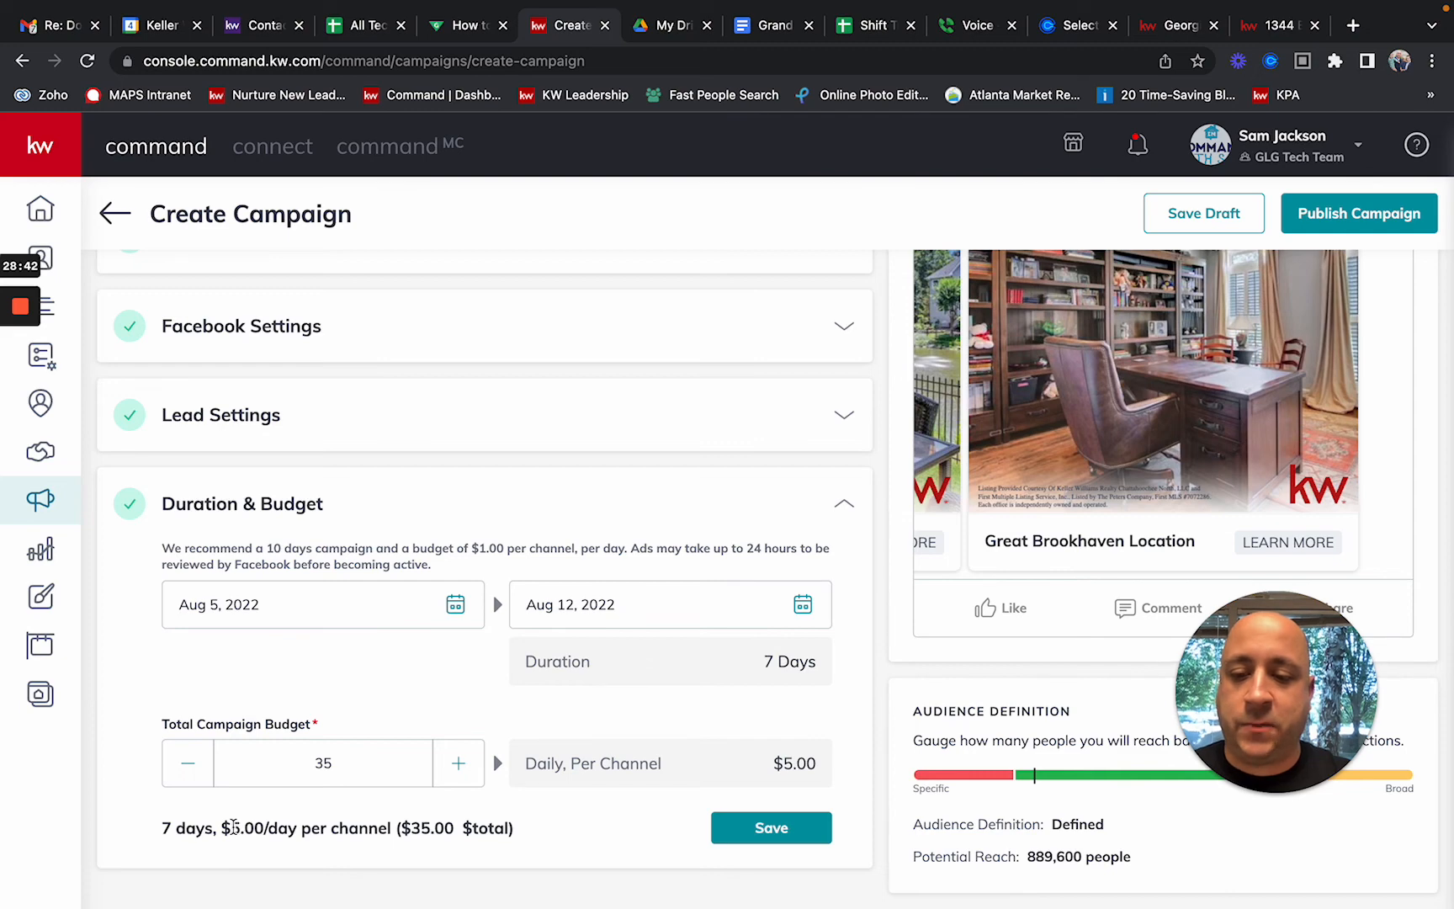
{"action": "left_click_drag", "start_coordinate": [165, 829], "coordinate": [350, 829]}
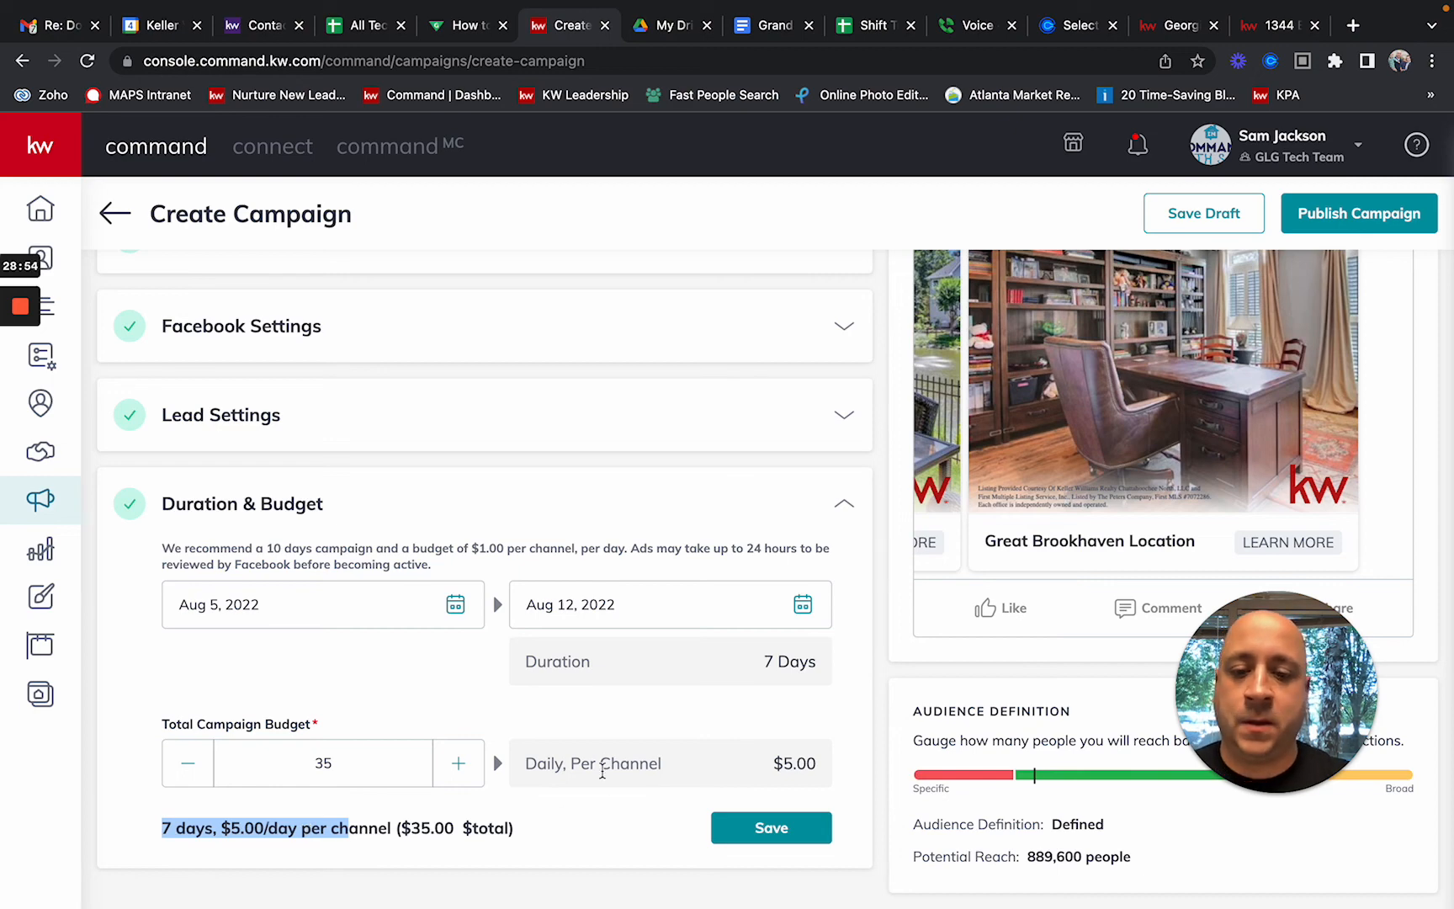
{"action": "left_click", "coordinate": [596, 734]}
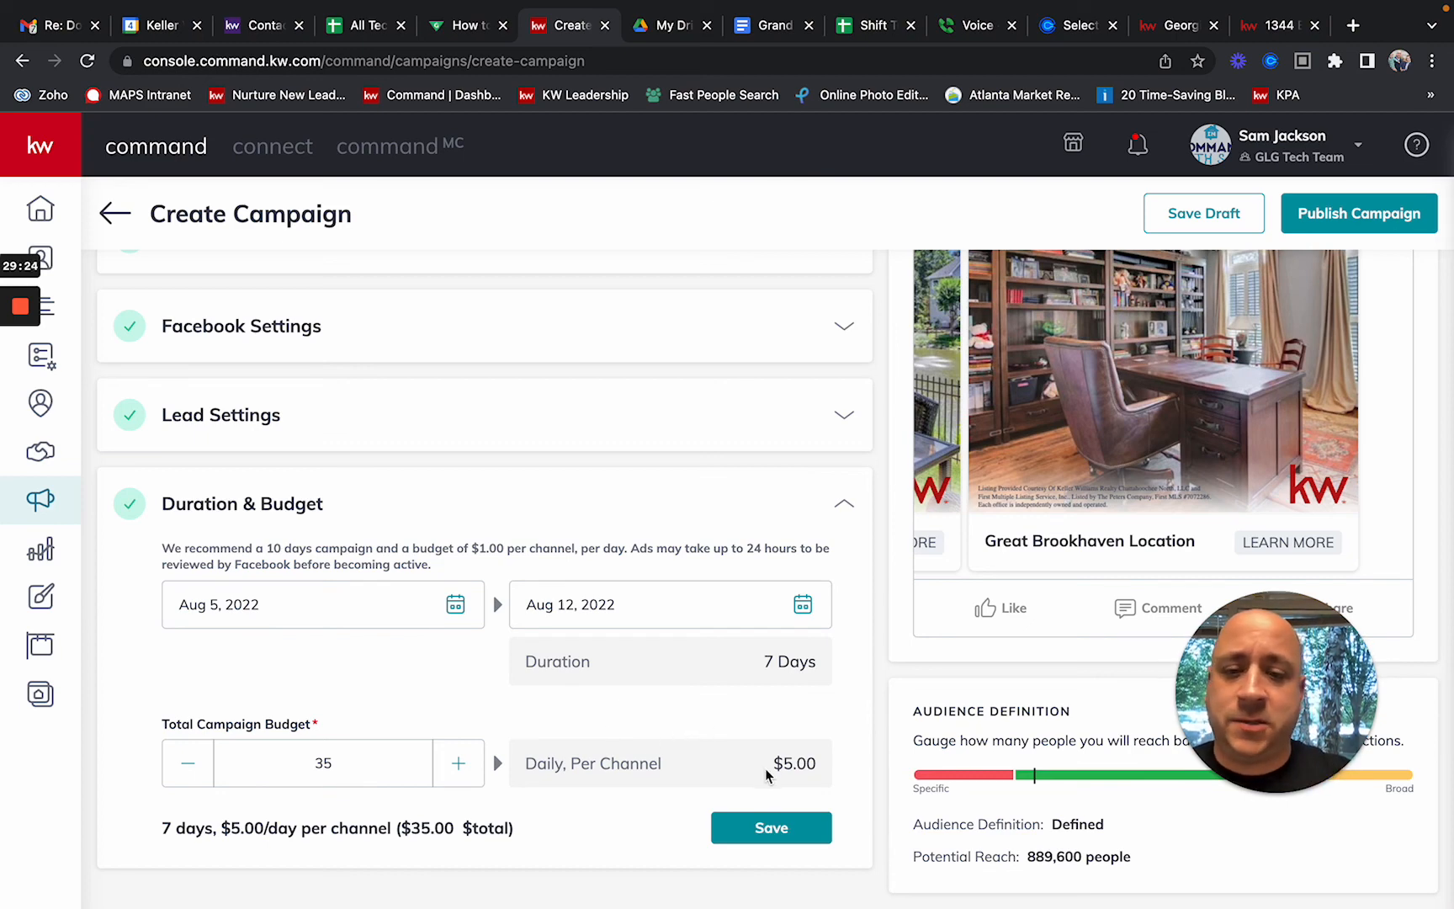
Step: Save the budget and publish the 'Yt Video - FB Class' campaign using the saved card
{"action": "left_click", "coordinate": [771, 829]}
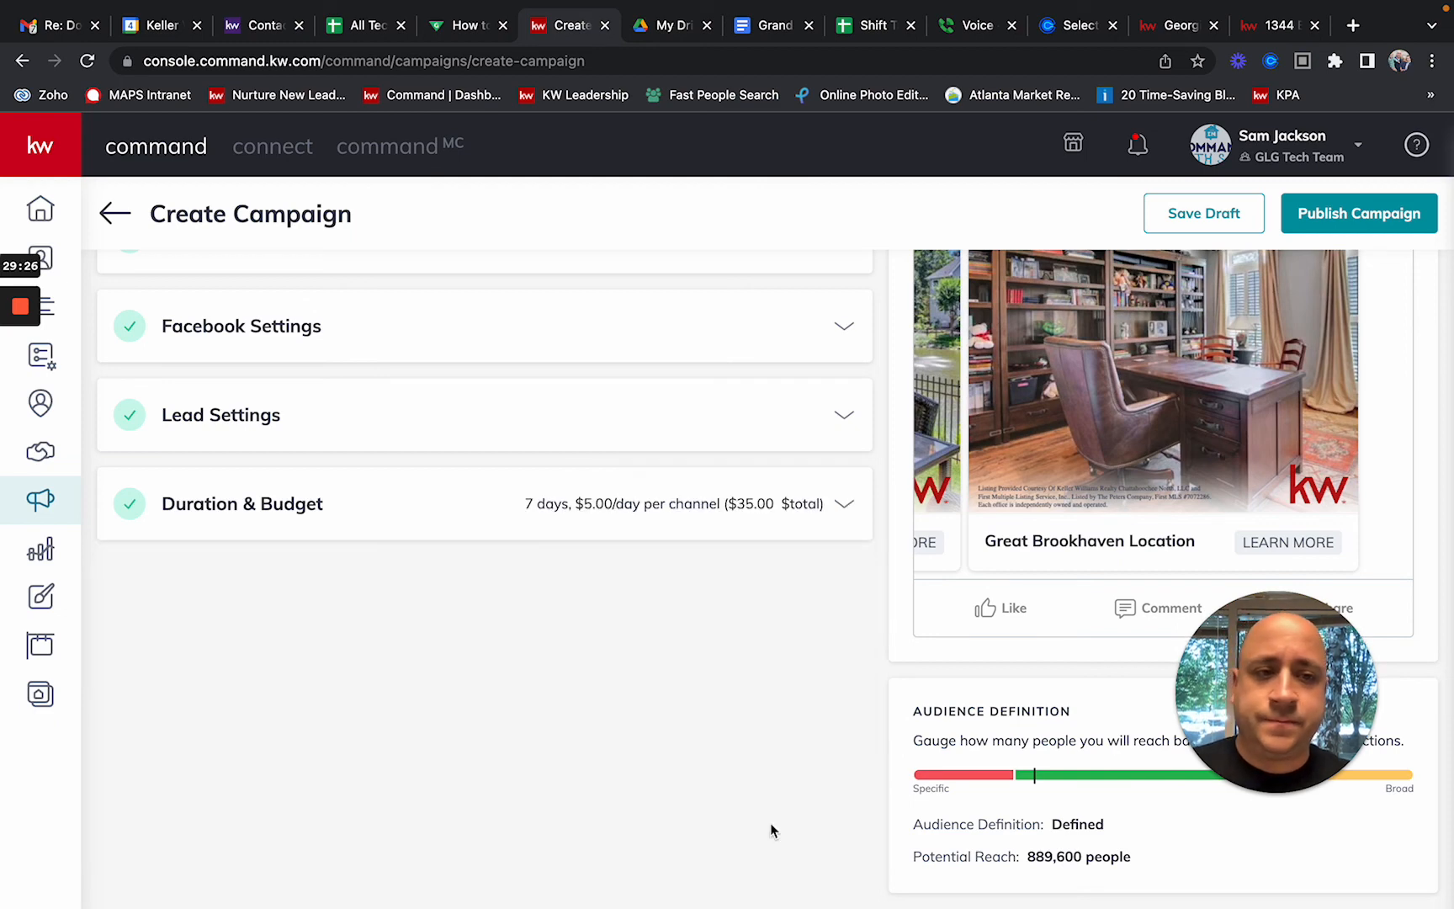
{"action": "scroll", "coordinate": [799, 808], "scroll_direction": "up", "scroll_amount": 5}
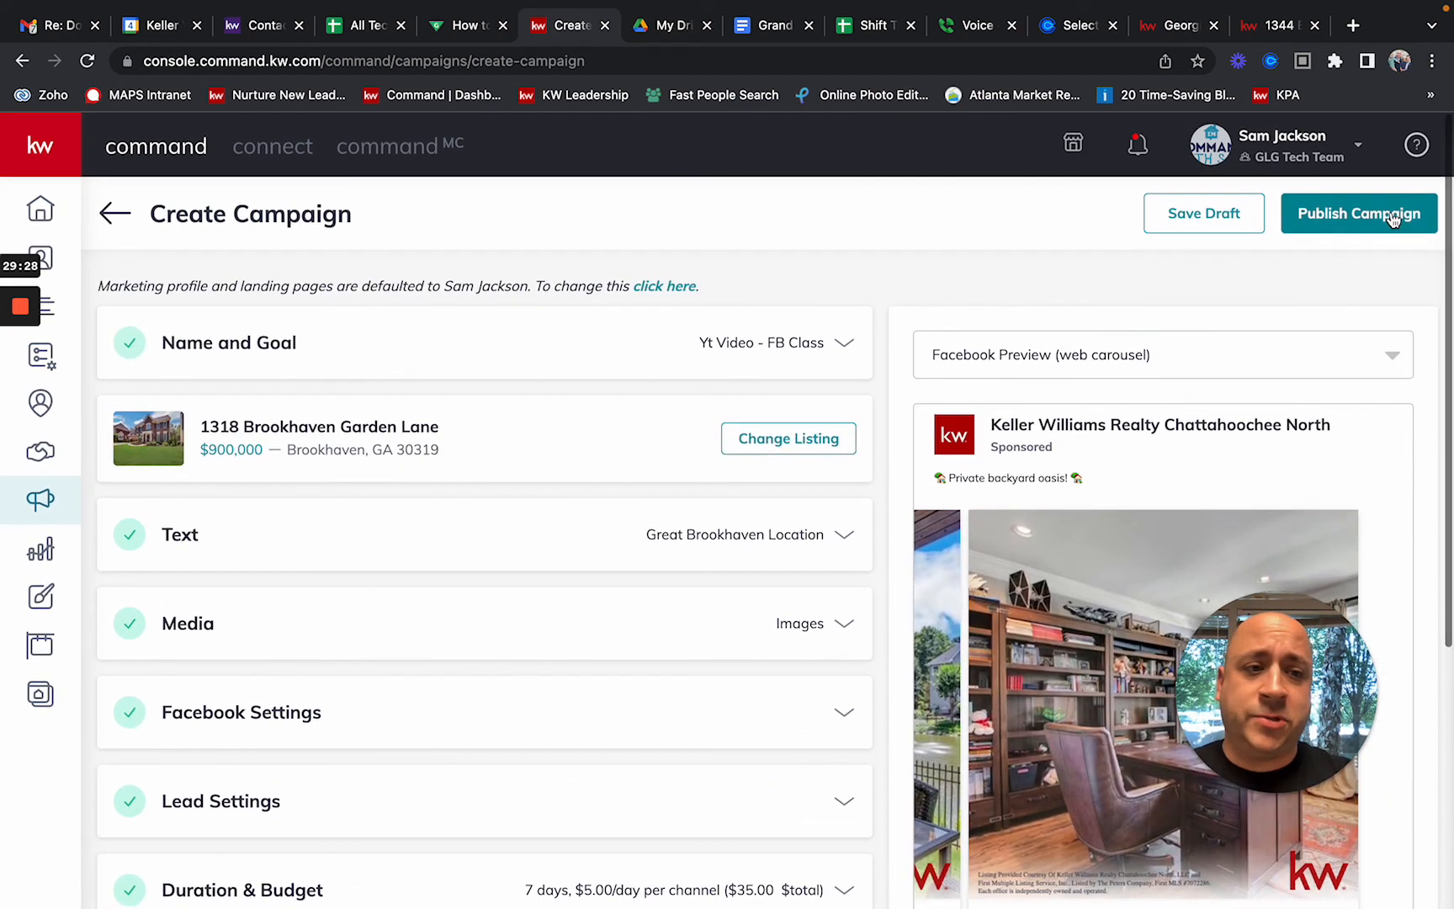
{"action": "left_click", "coordinate": [1382, 215]}
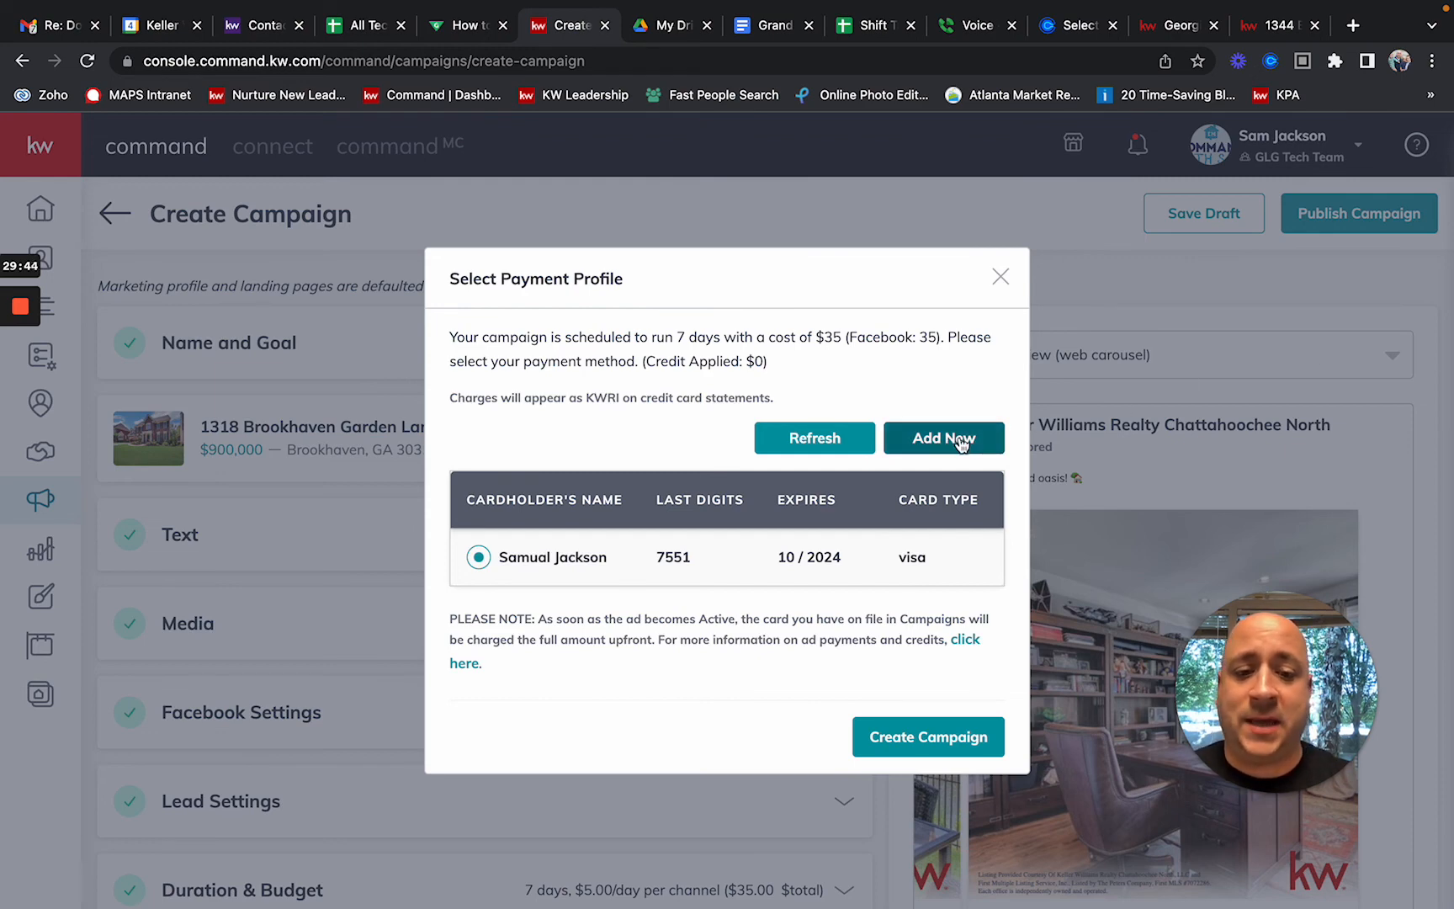
{"action": "left_click", "coordinate": [940, 732]}
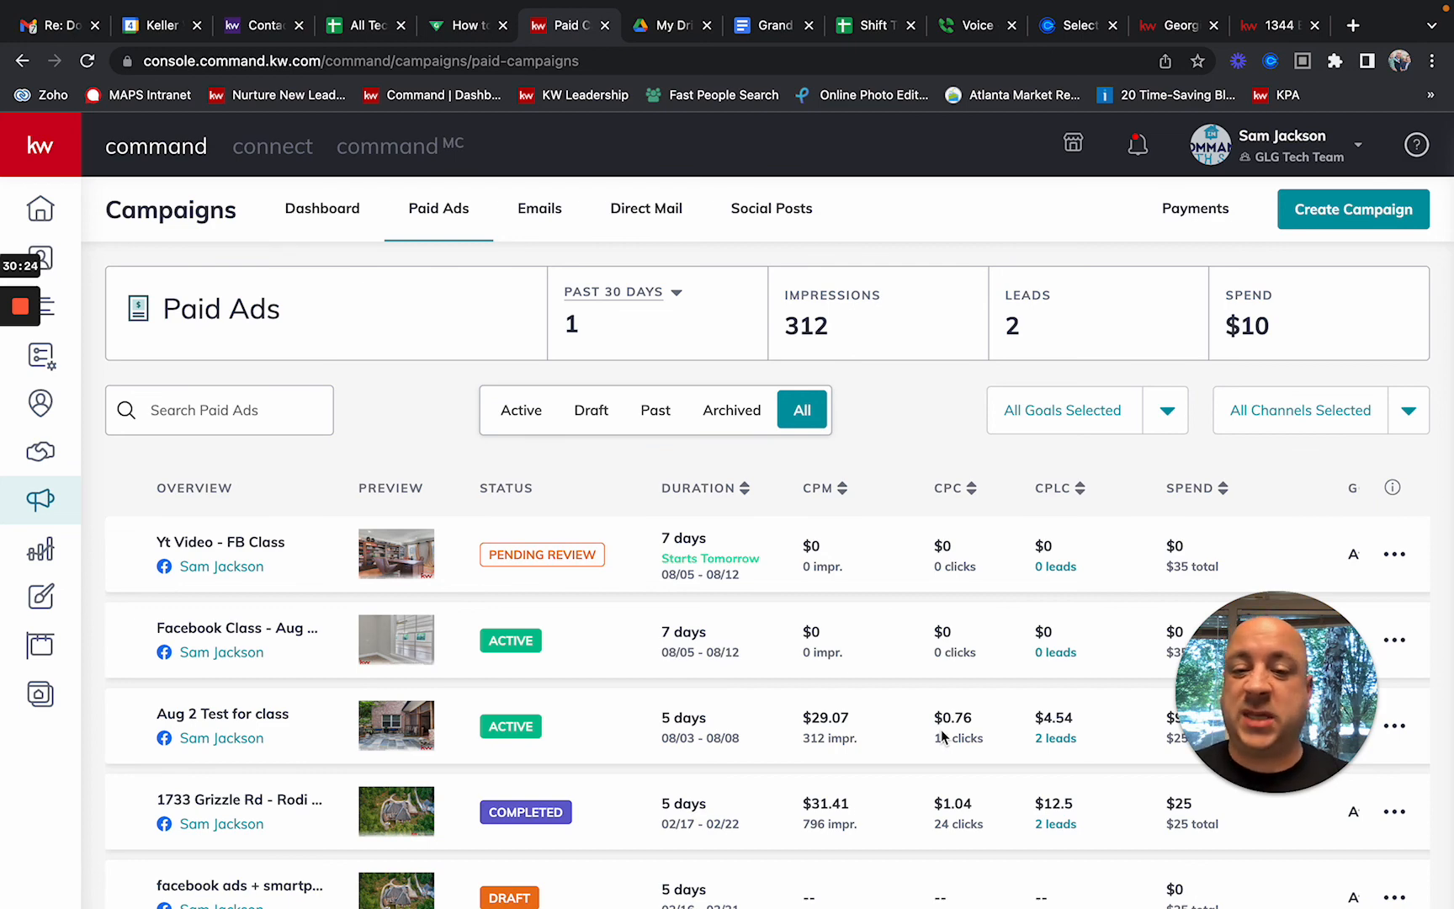
{"action": "scroll", "coordinate": [864, 615], "scroll_direction": "down", "scroll_amount": 1}
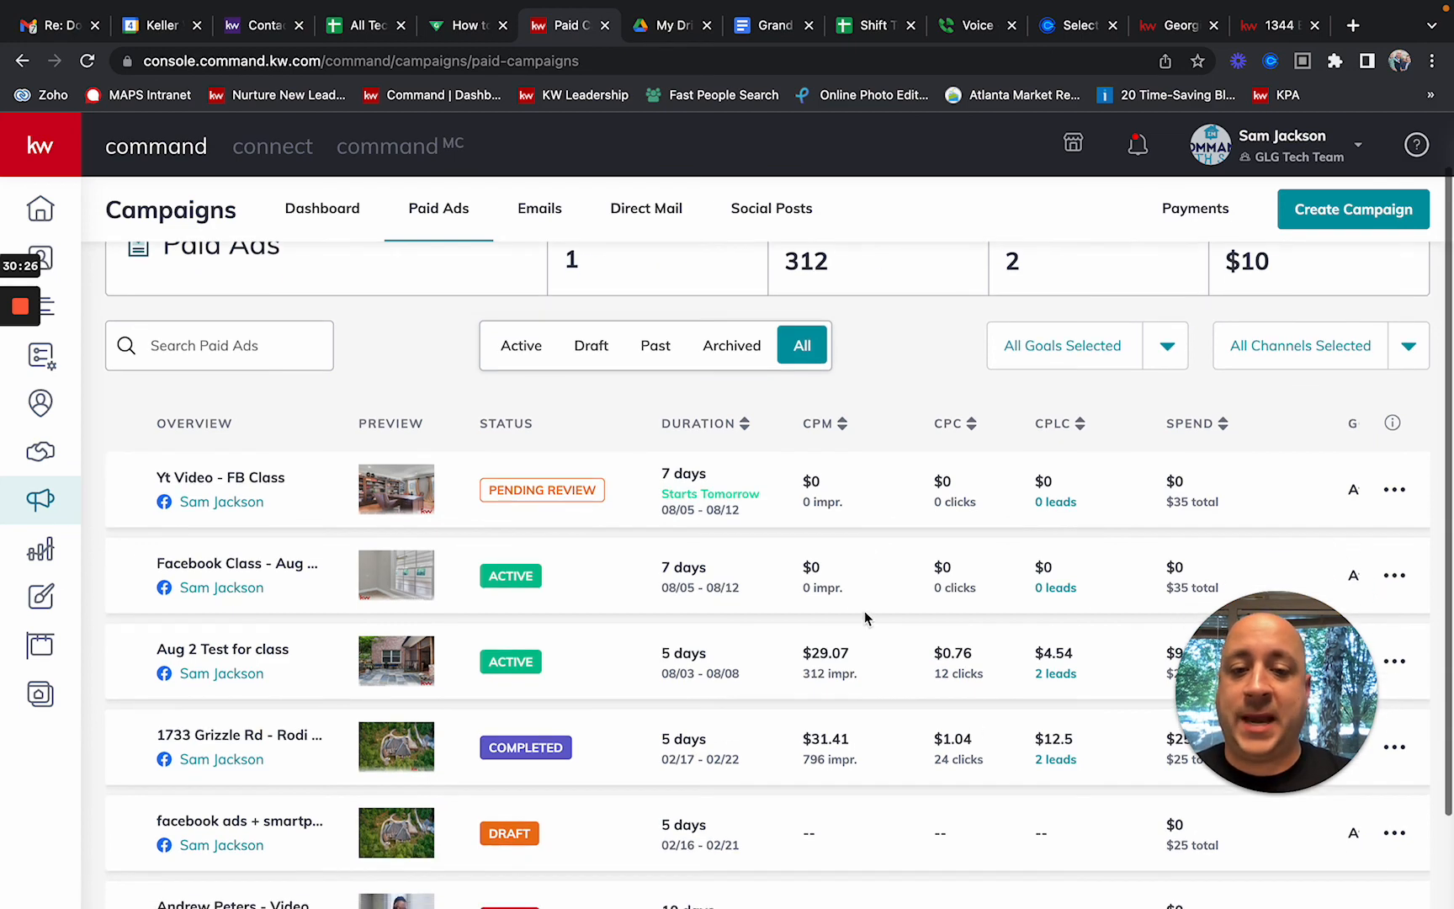
{"action": "scroll", "coordinate": [865, 618], "scroll_direction": "up", "scroll_amount": 1}
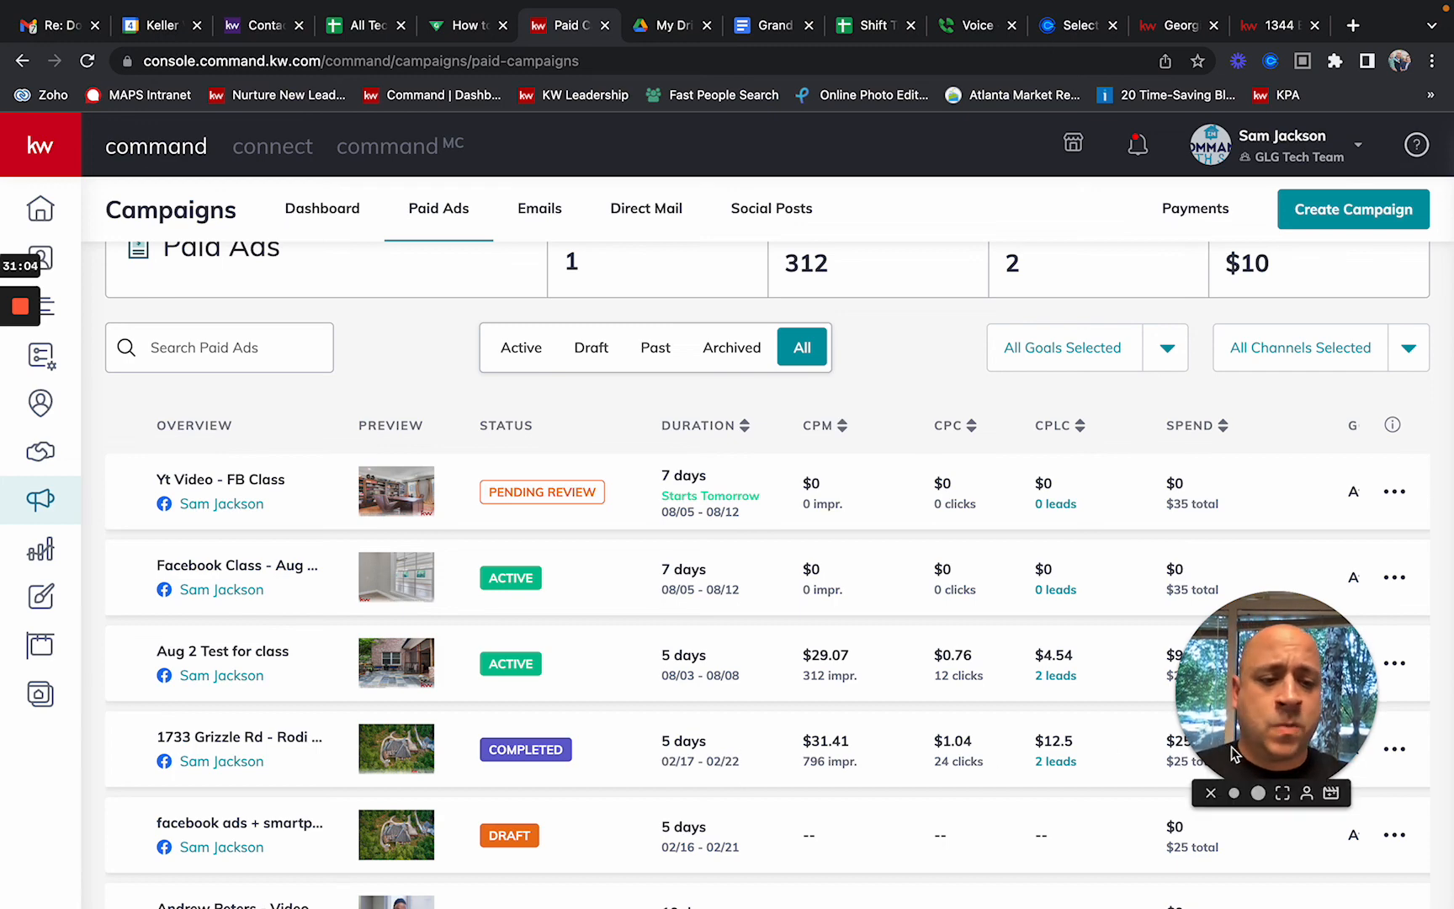
{"action": "left_click", "coordinate": [1270, 793]}
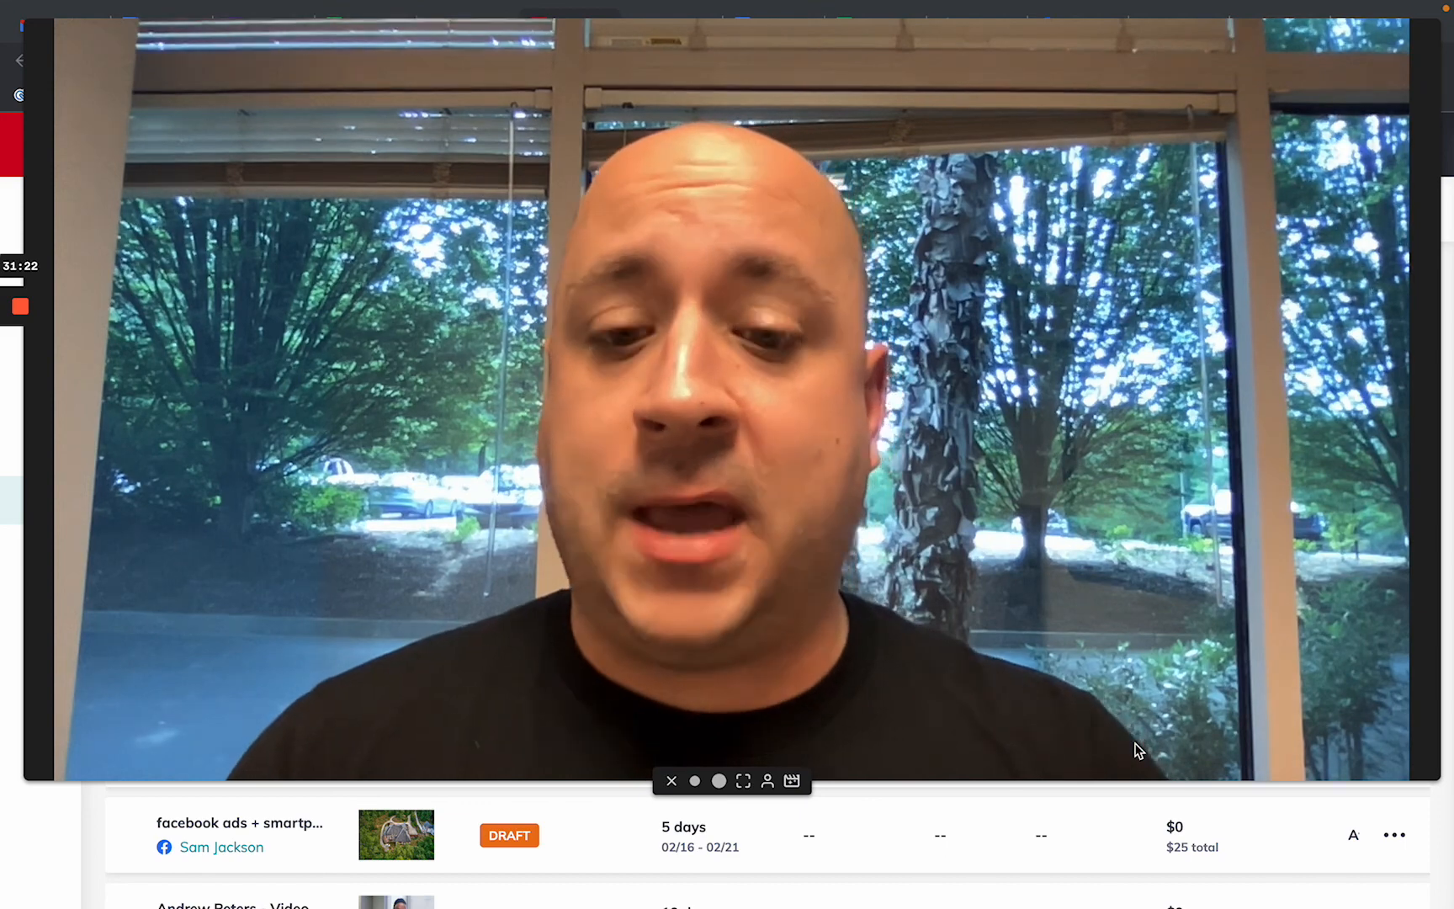
{"action": "left_click", "coordinate": [700, 784]}
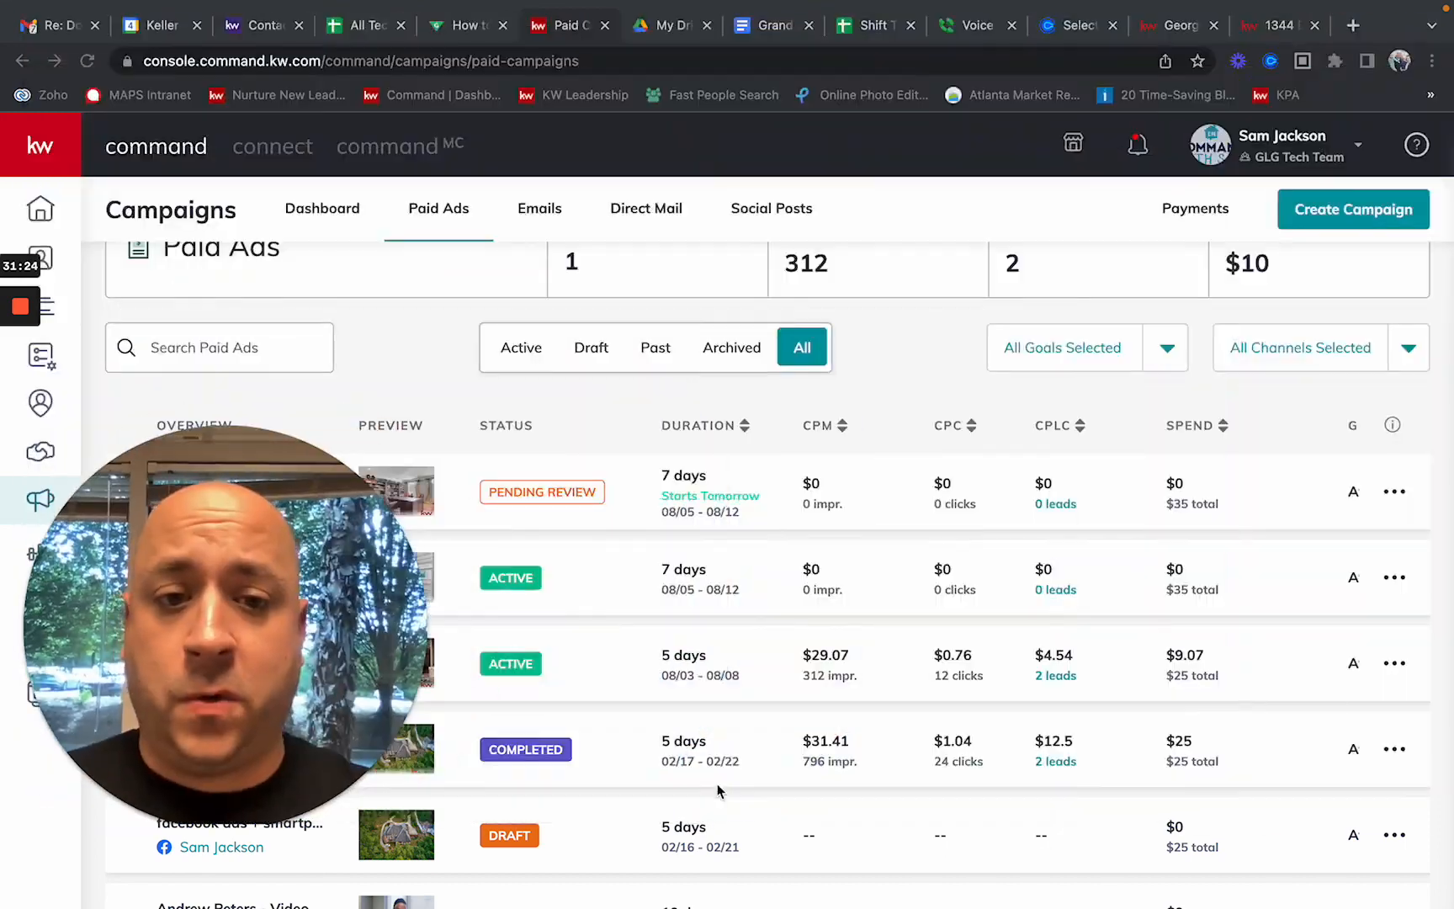
{"action": "scroll", "coordinate": [909, 627], "scroll_direction": "down", "scroll_amount": 2}
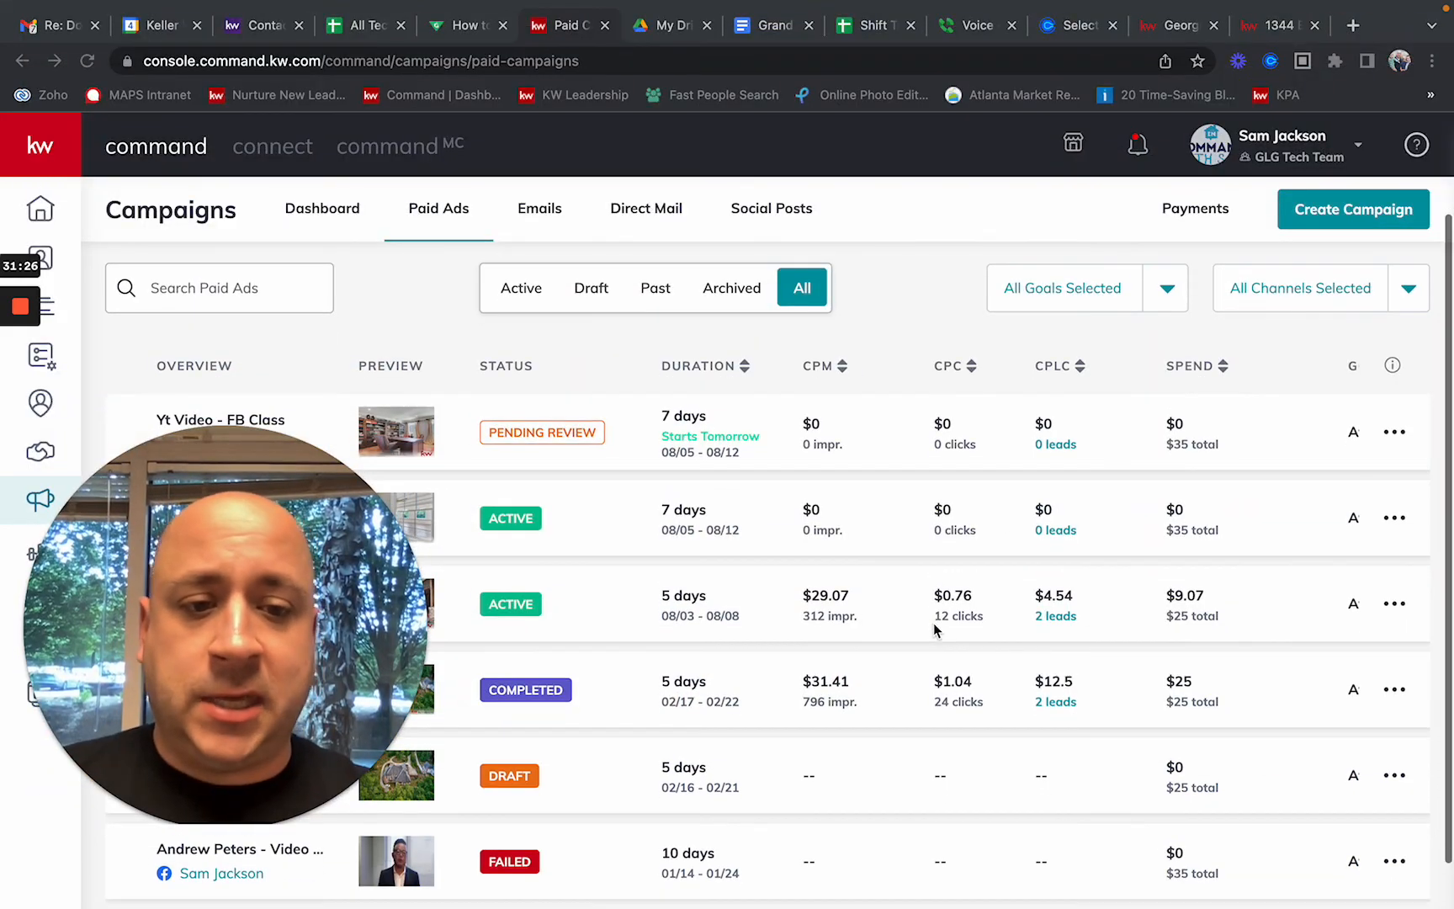
{"action": "left_click", "coordinate": [1101, 623]}
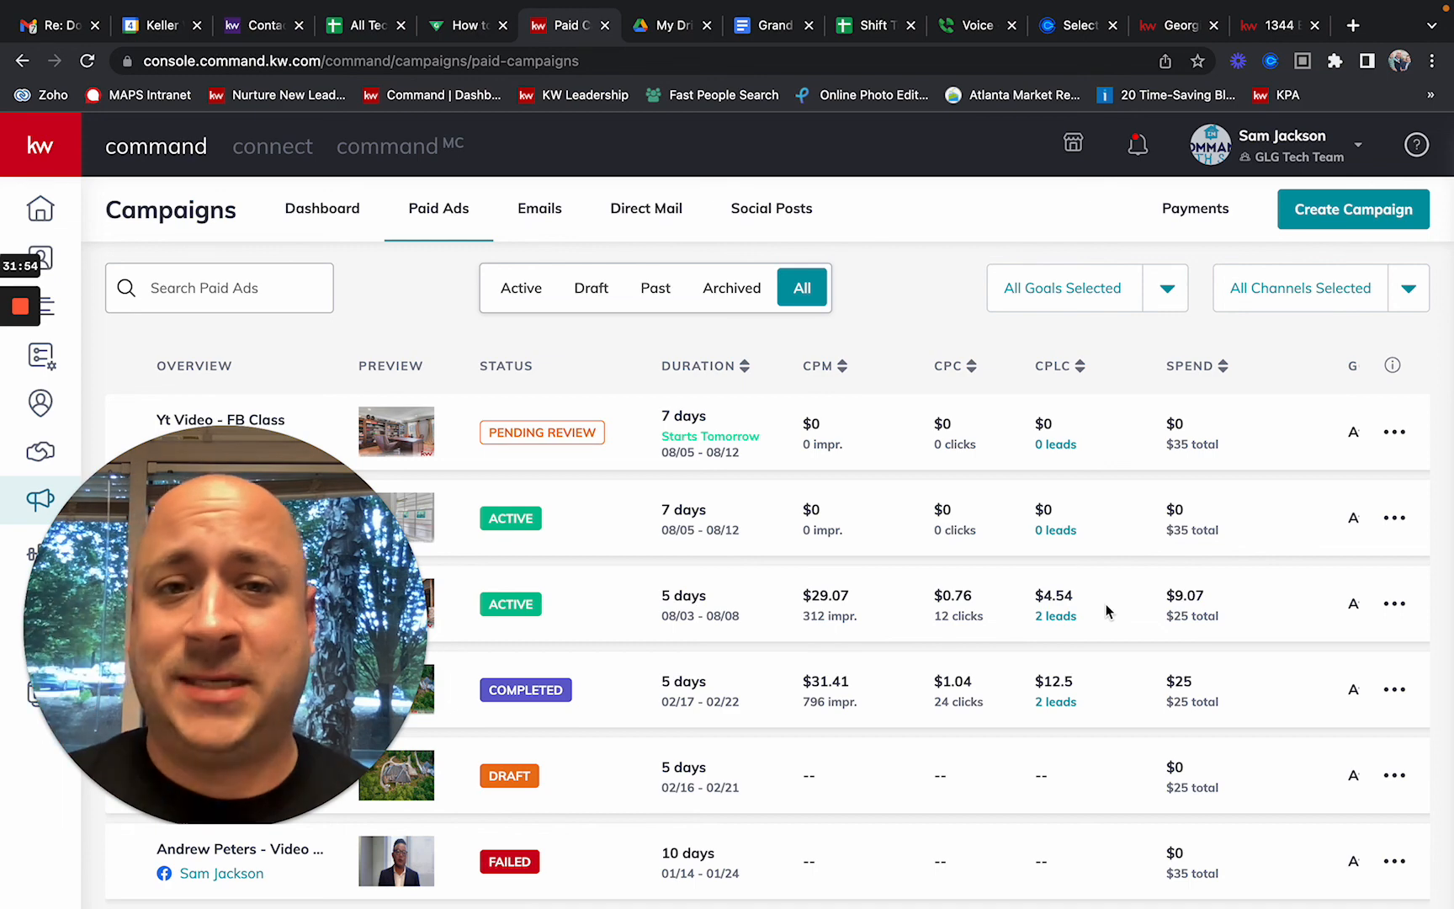
{"action": "mouse_move", "coordinate": [25, 307]}
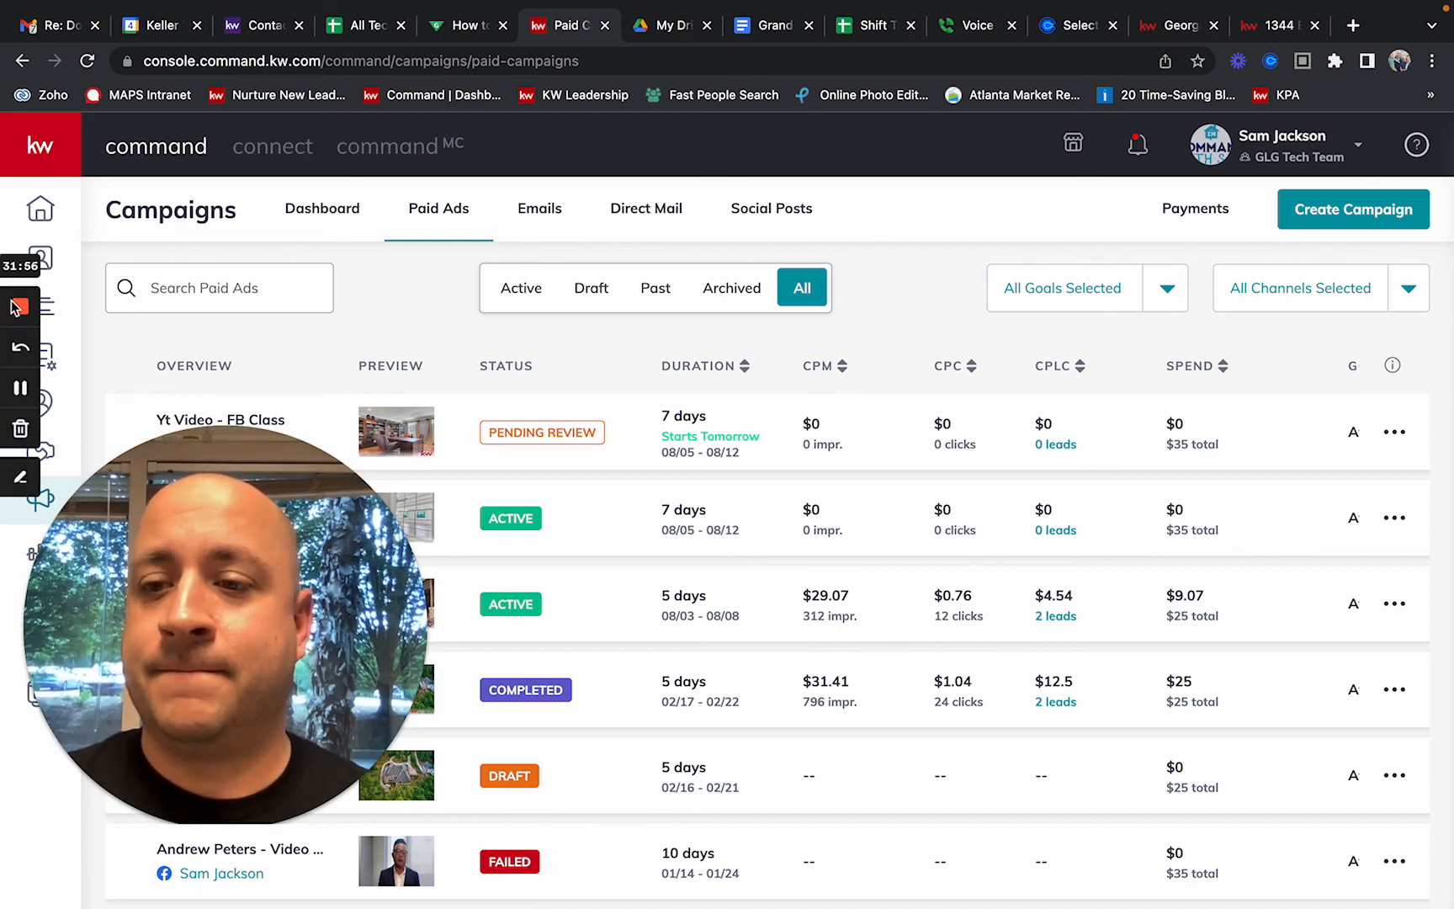